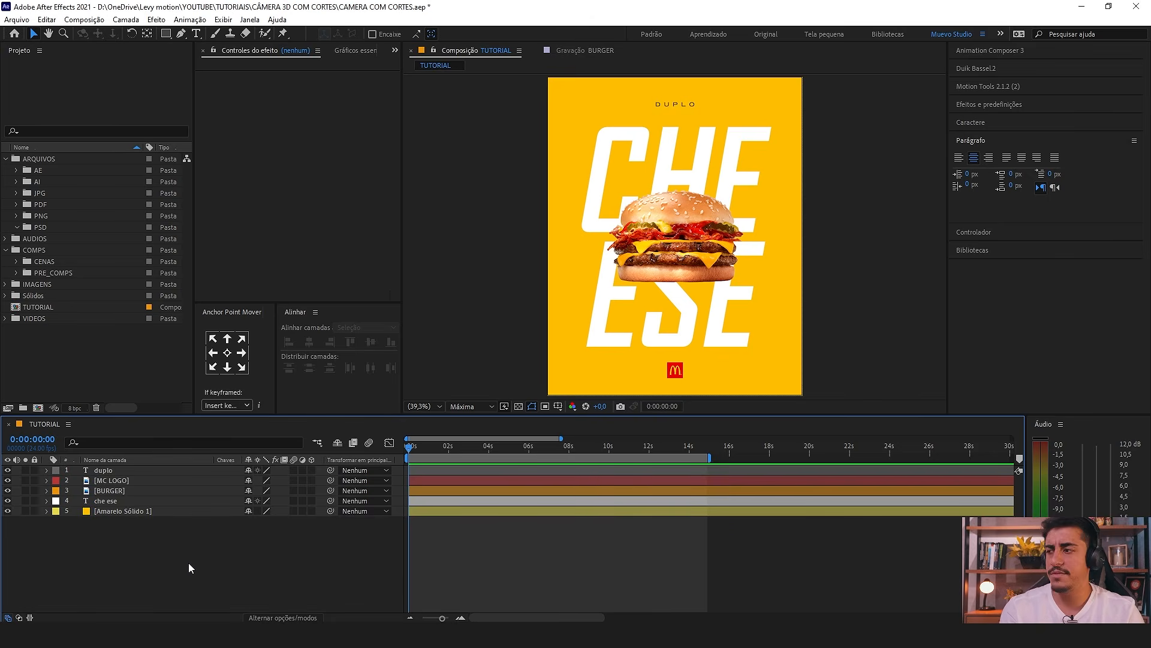
drag(92, 371, 140, 382)
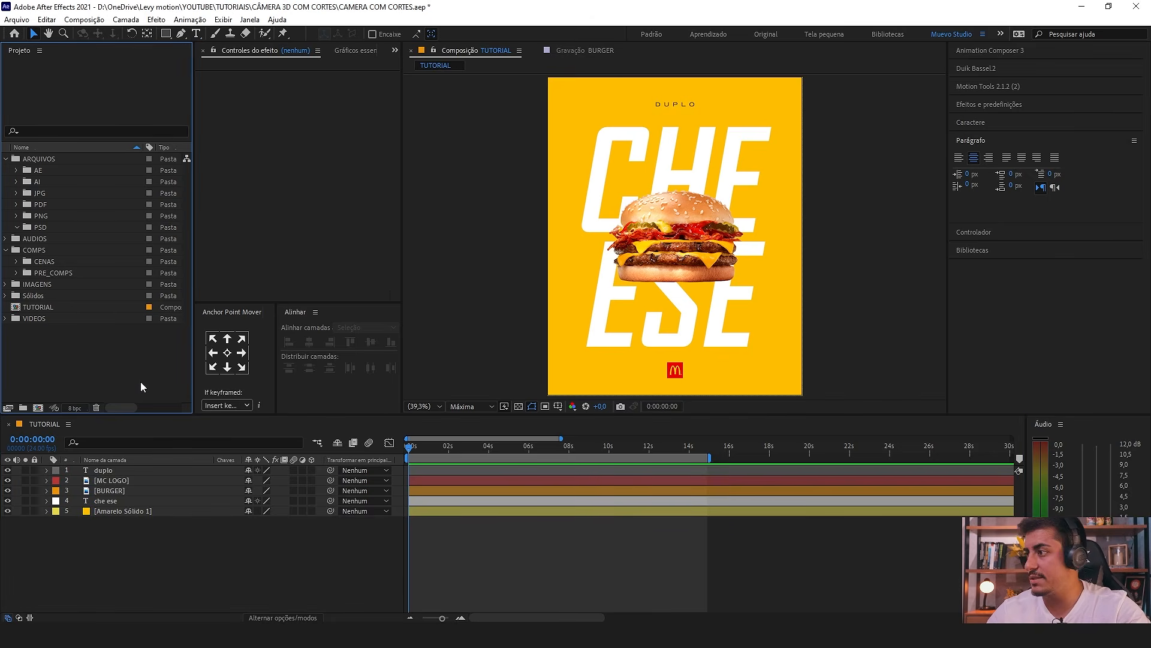
drag(134, 544, 123, 446)
click(113, 571)
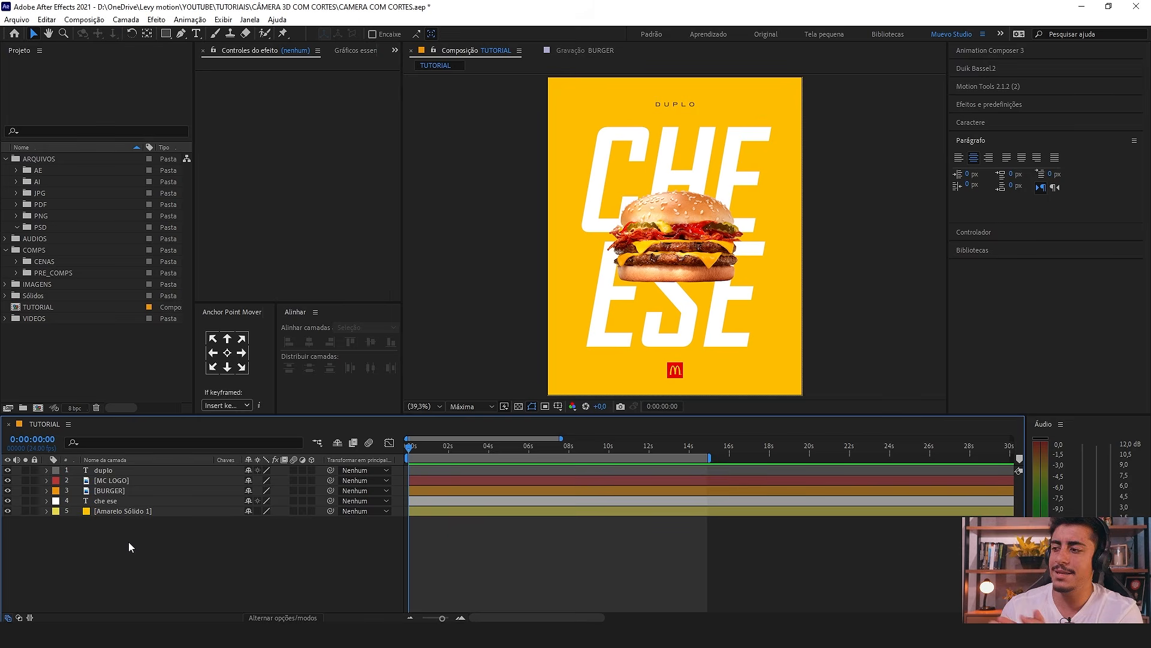
drag(128, 541, 132, 464)
click(151, 555)
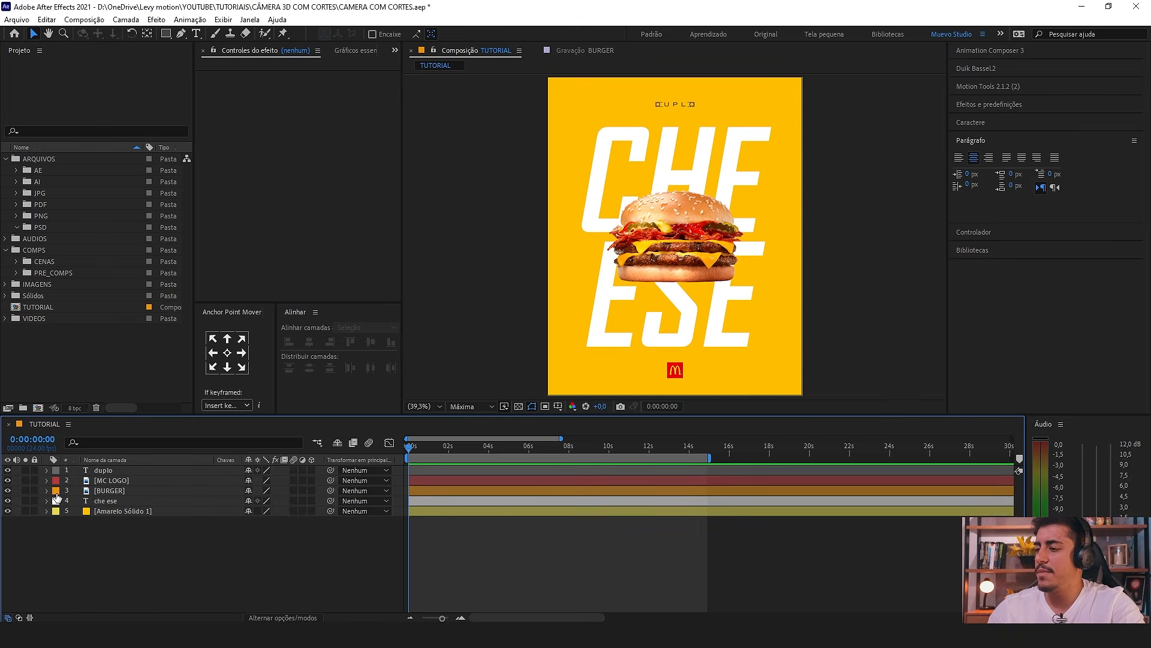
click(128, 499)
shift+click(131, 472)
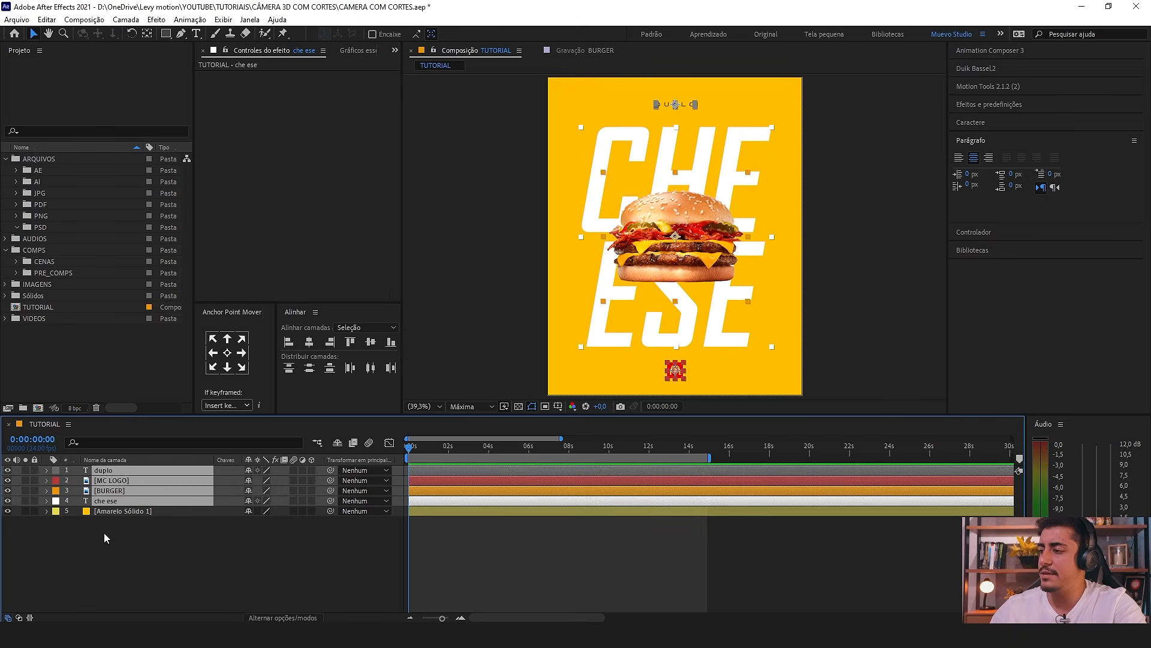
drag(104, 533, 112, 450)
drag(152, 574, 134, 455)
click(144, 554)
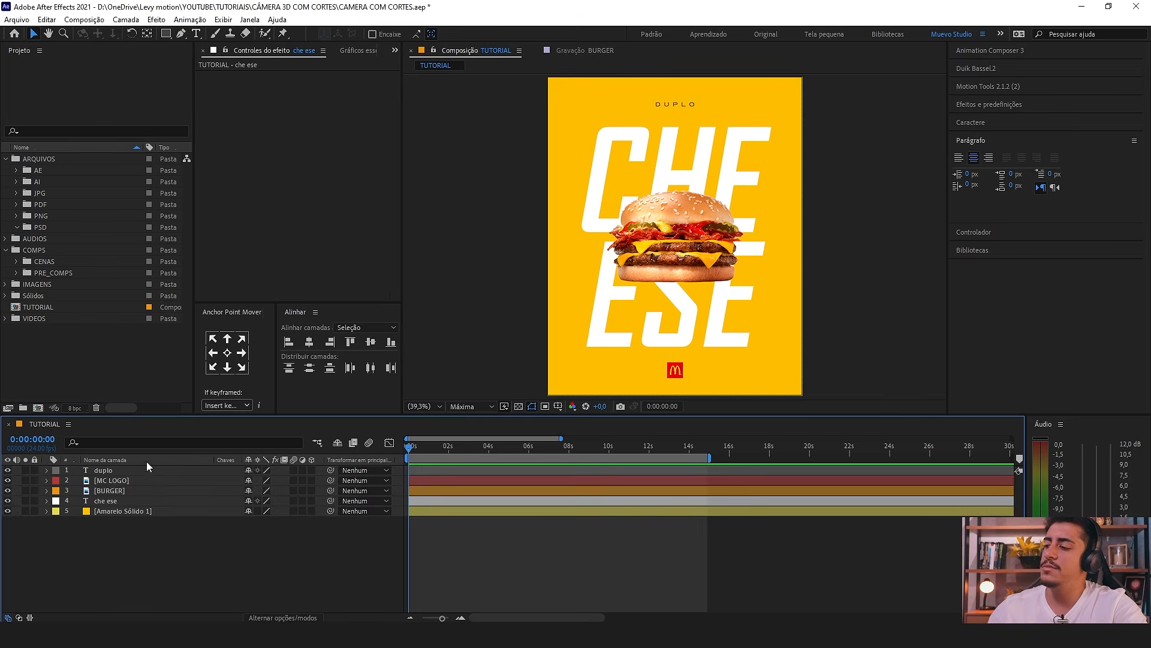
Step: Make all layers 3D except the Amarelo Sólido 1 background, which stays a 2D layer
key(ctrl+a)
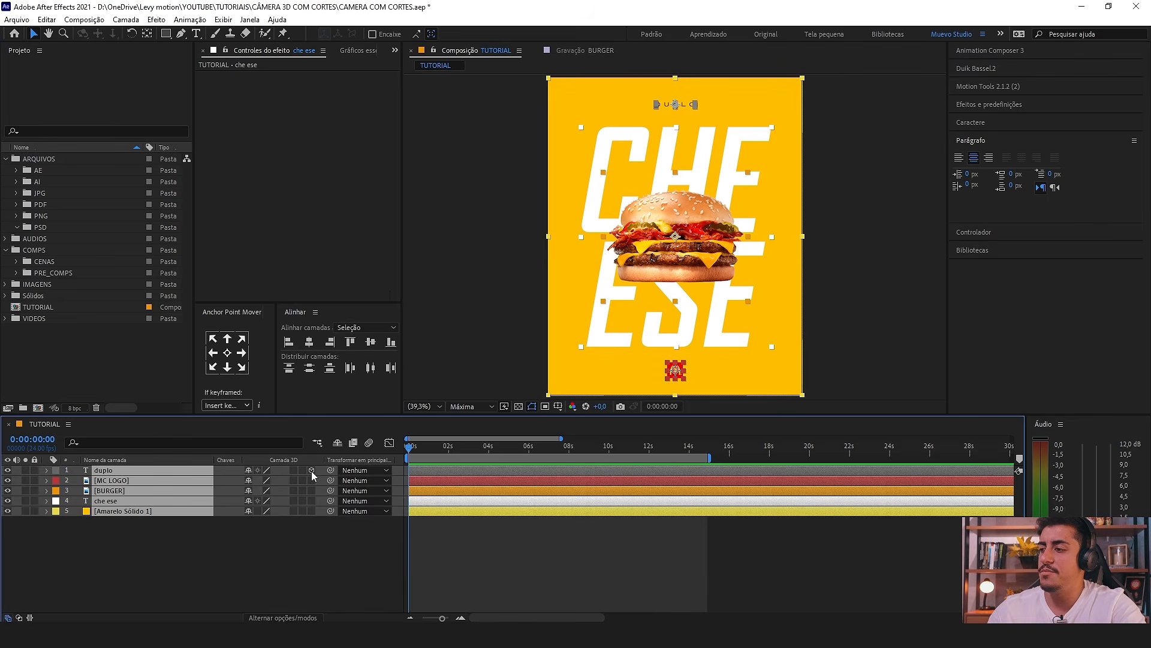
click(312, 471)
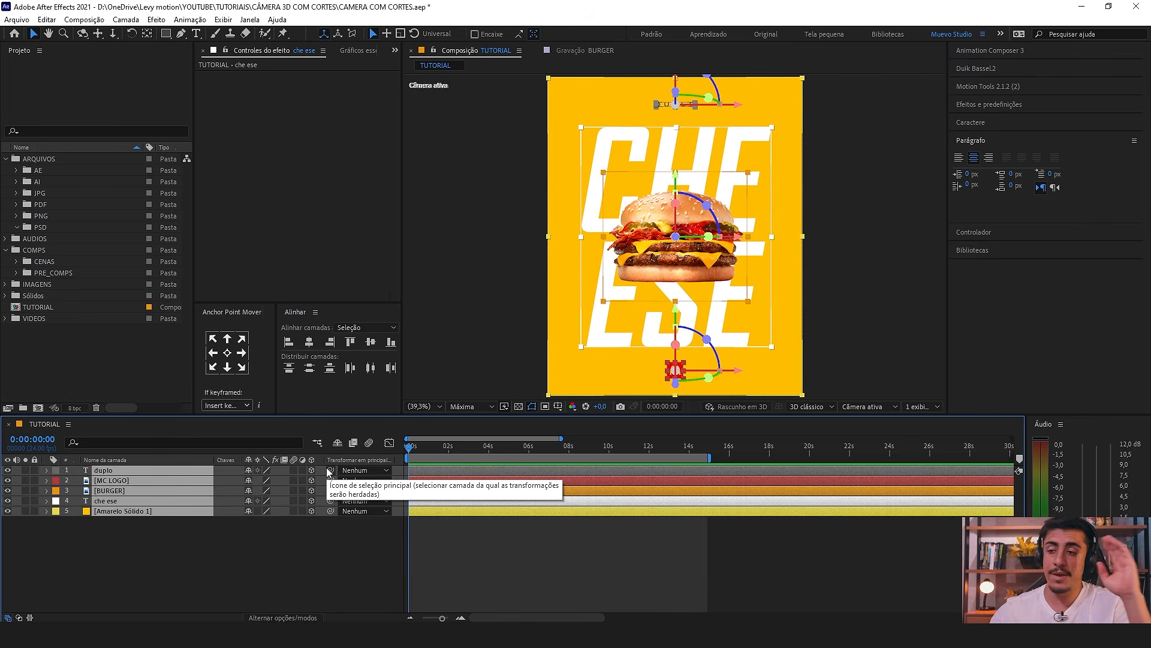
click(146, 528)
click(146, 511)
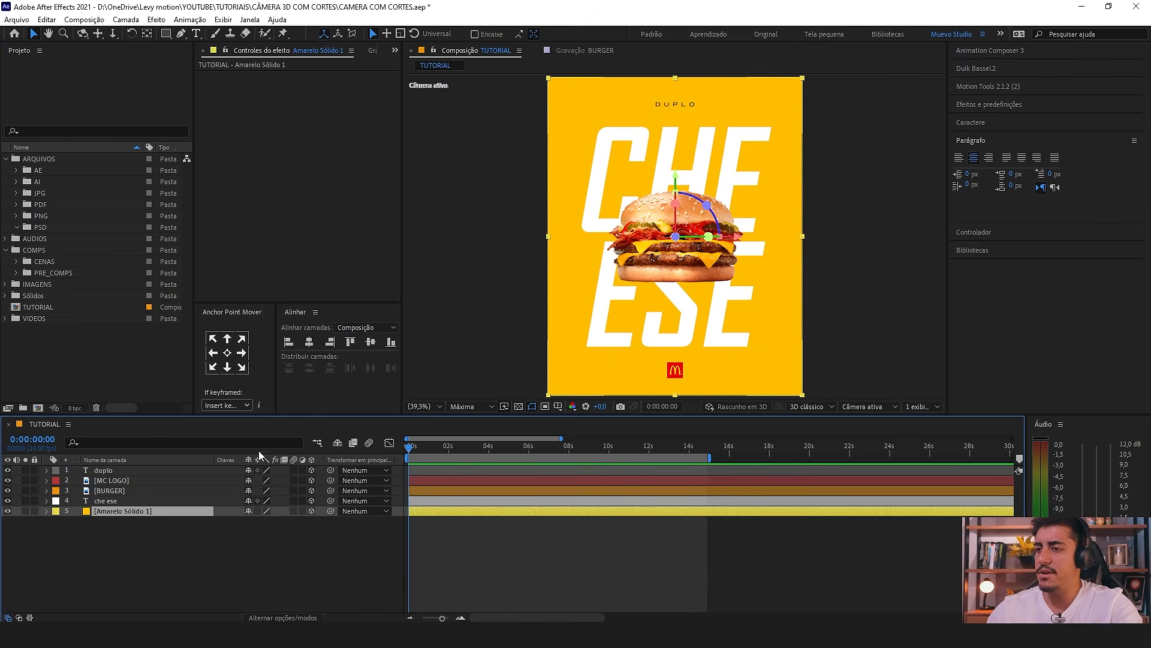
click(311, 511)
click(279, 560)
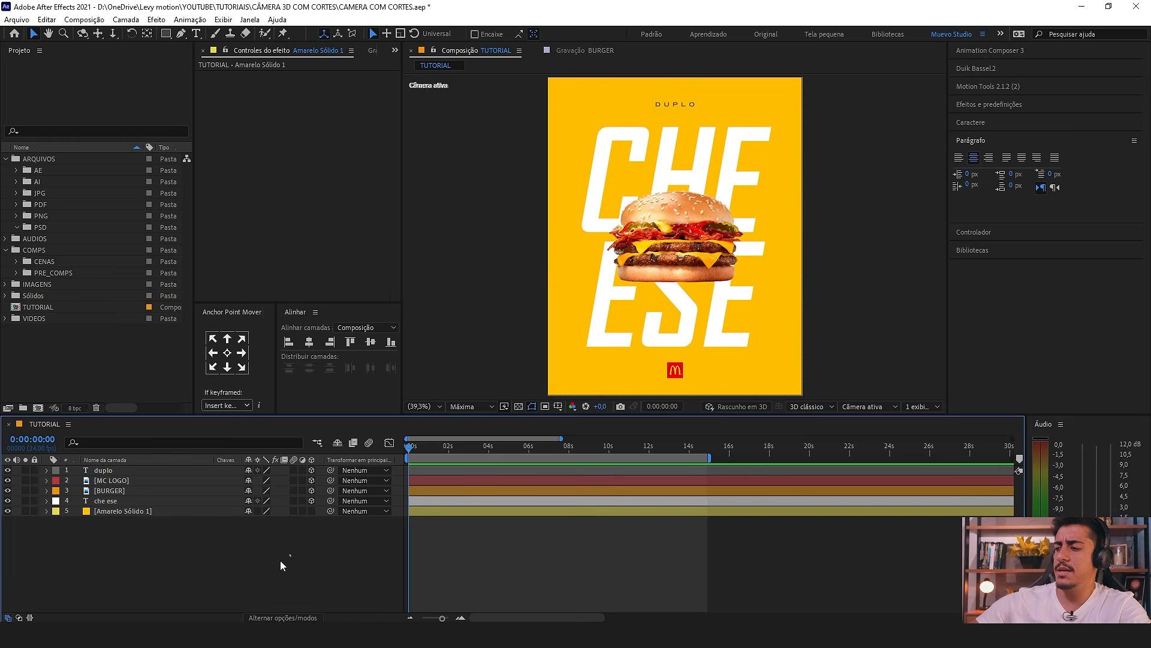
click(145, 514)
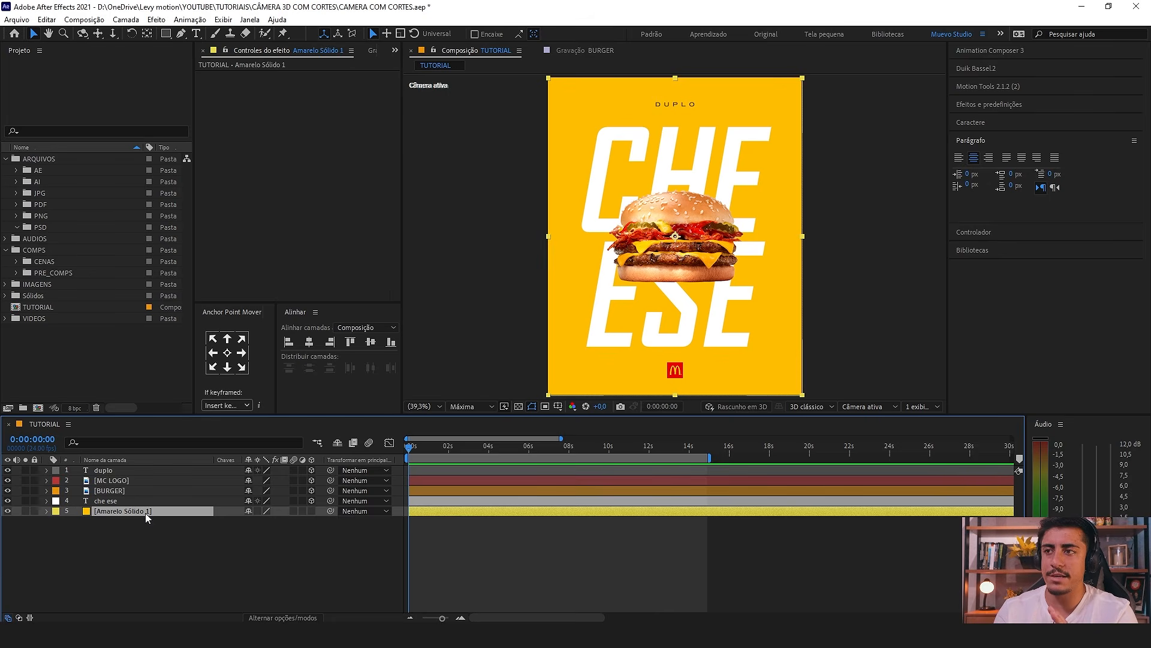
click(156, 542)
drag(76, 505, 116, 475)
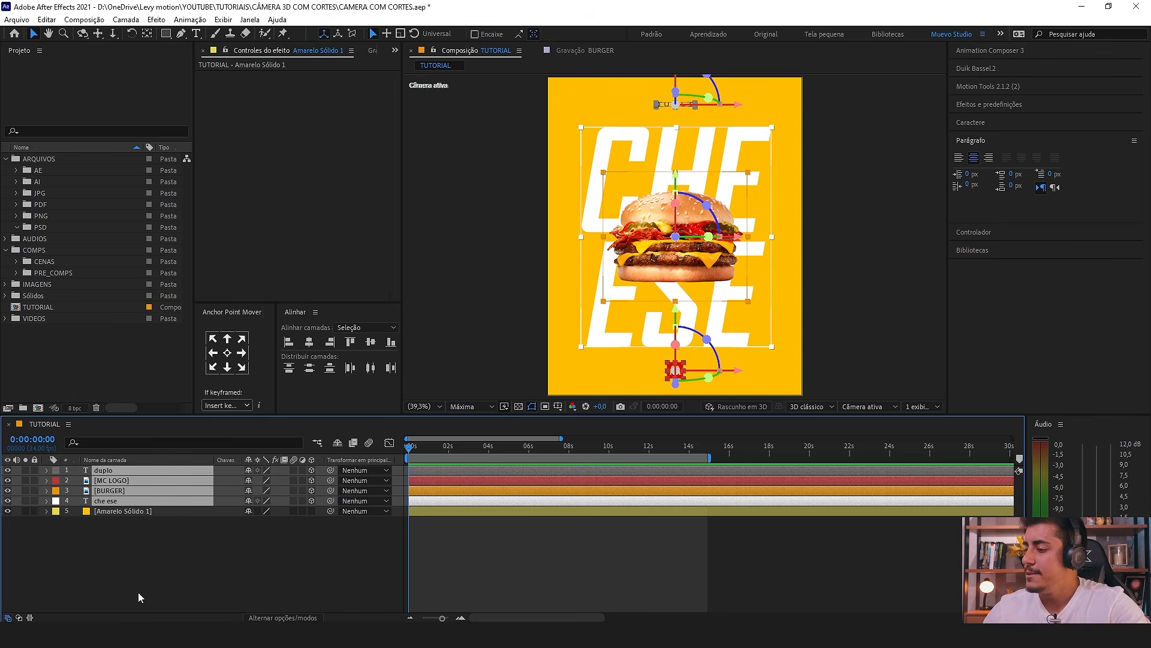
Step: Create a two-node camera named Câmera 1 with the 50 mm preset and give its layer the Fúcsia label
click(130, 556)
right_click(113, 534)
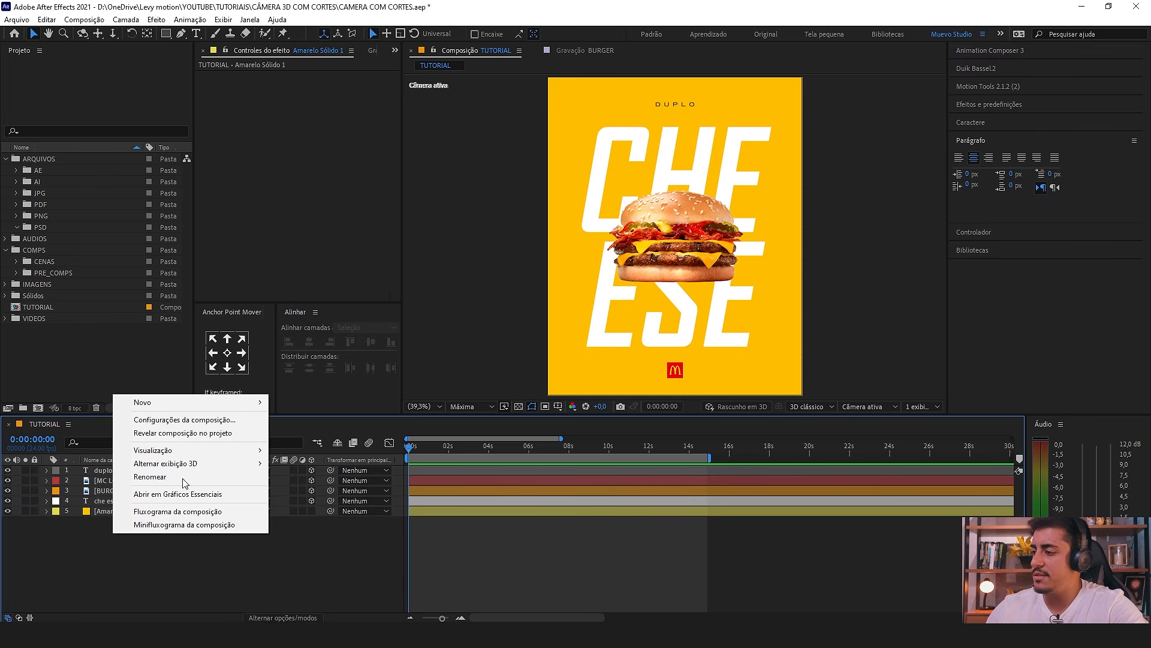
mouse_move(174, 402)
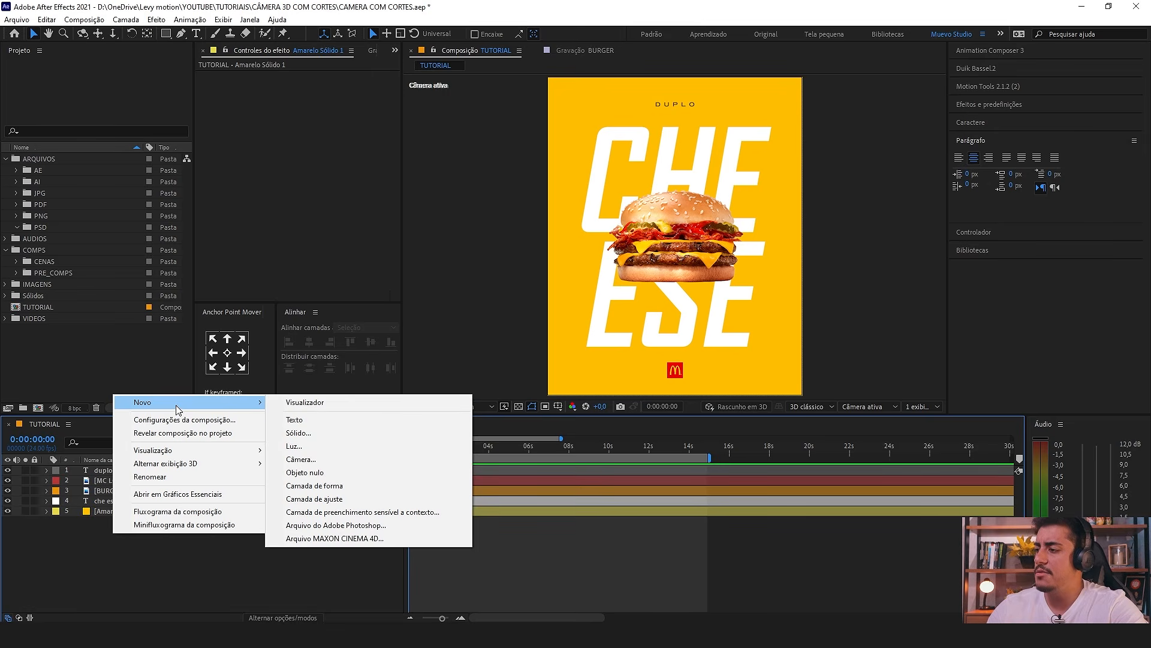
click(322, 460)
drag(198, 154, 199, 130)
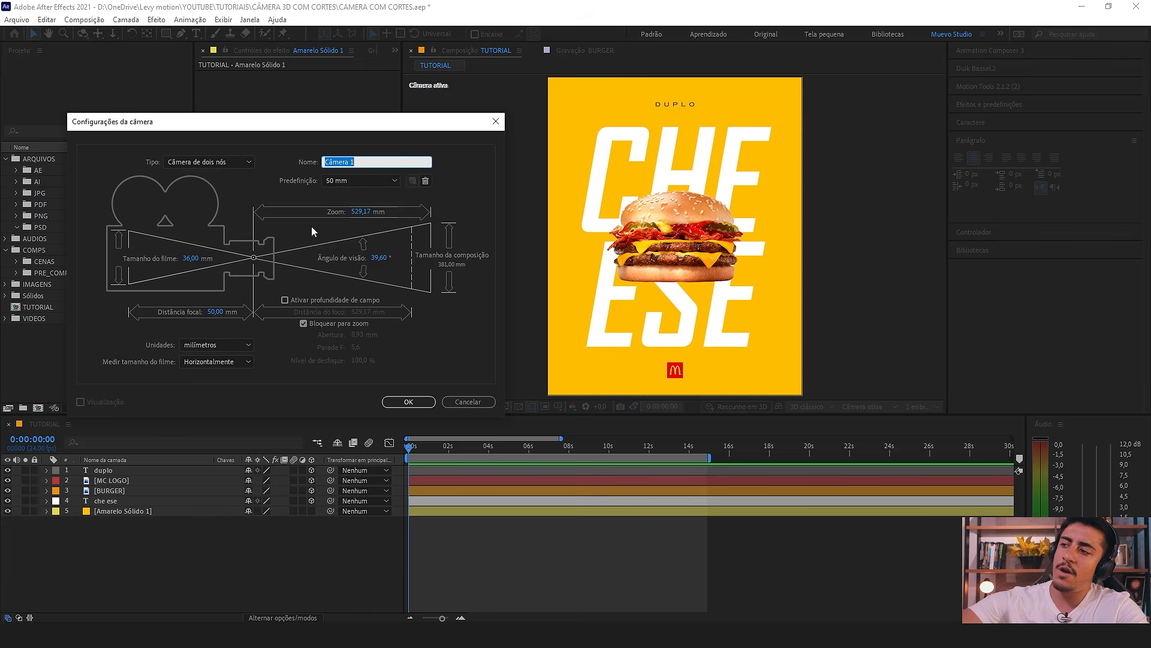
click(359, 181)
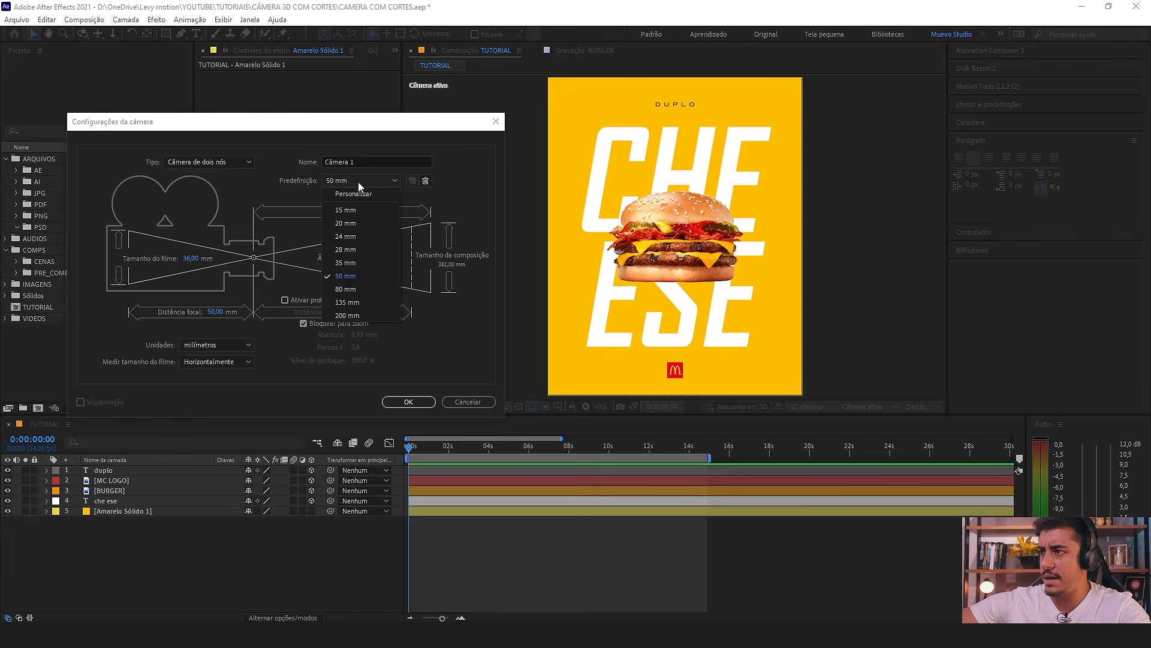
click(359, 275)
click(410, 401)
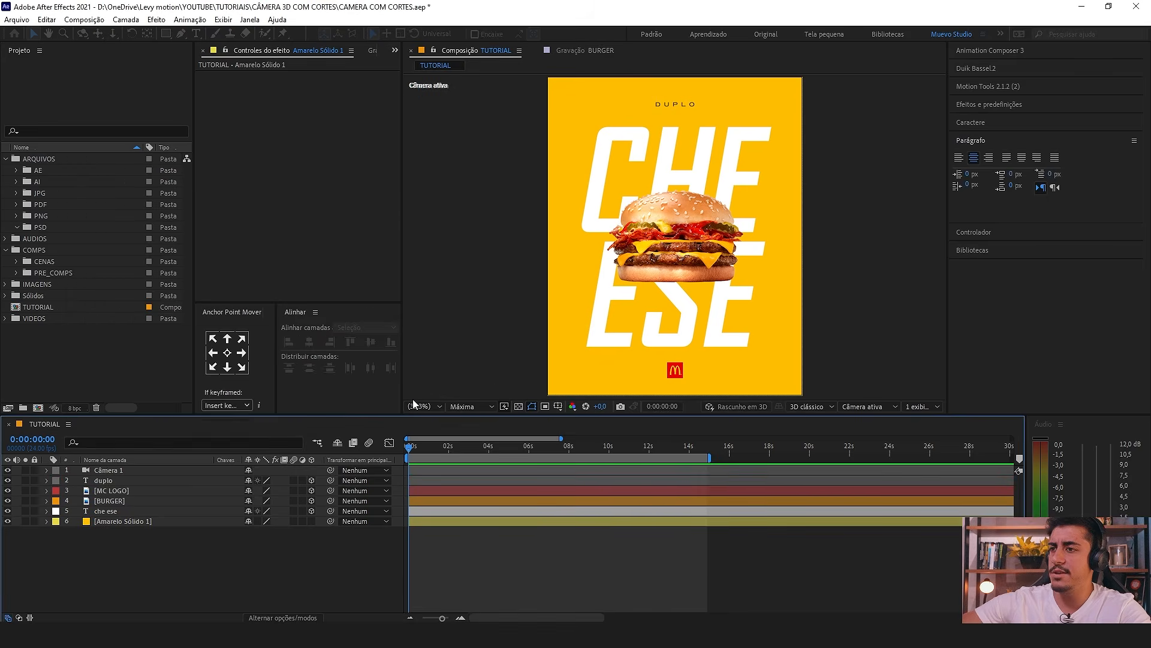
click(57, 474)
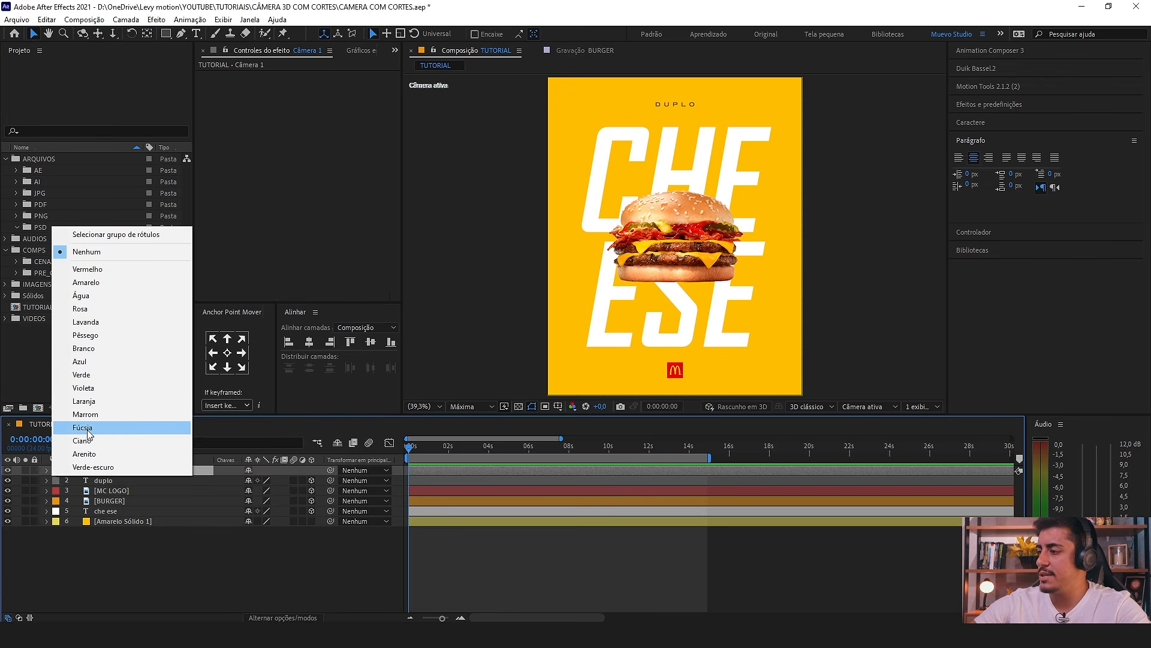
click(90, 424)
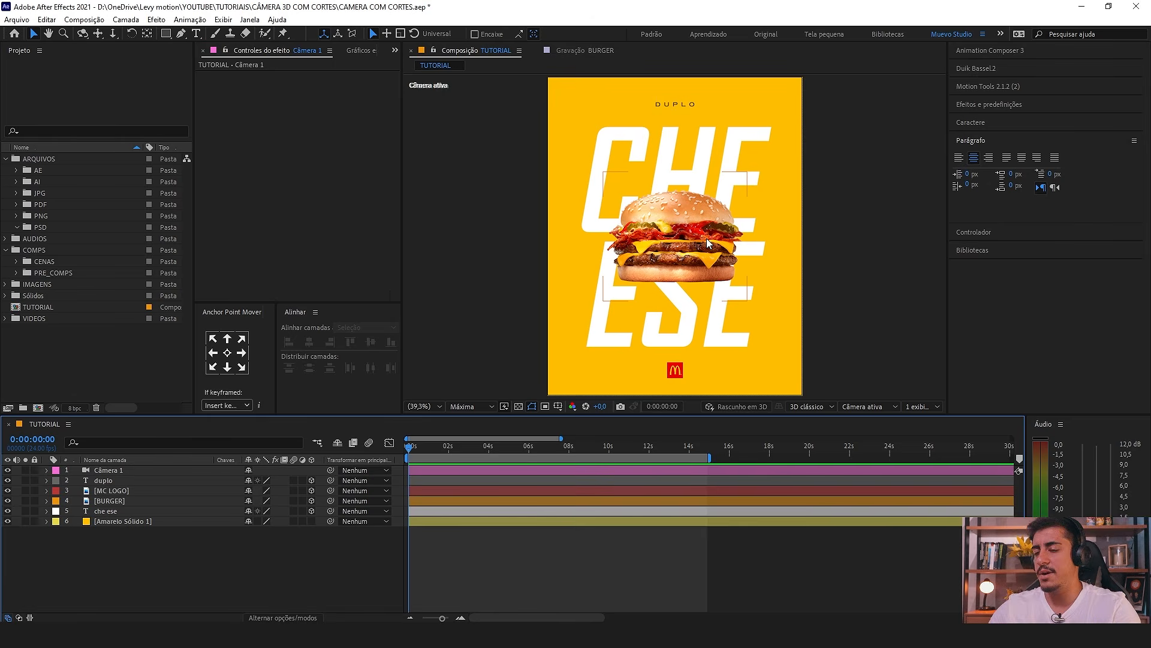
Step: Show the composition from the Superior view and examine the camera's position and field of view relative to the layers
scroll(701, 245, down, 1)
click(425, 406)
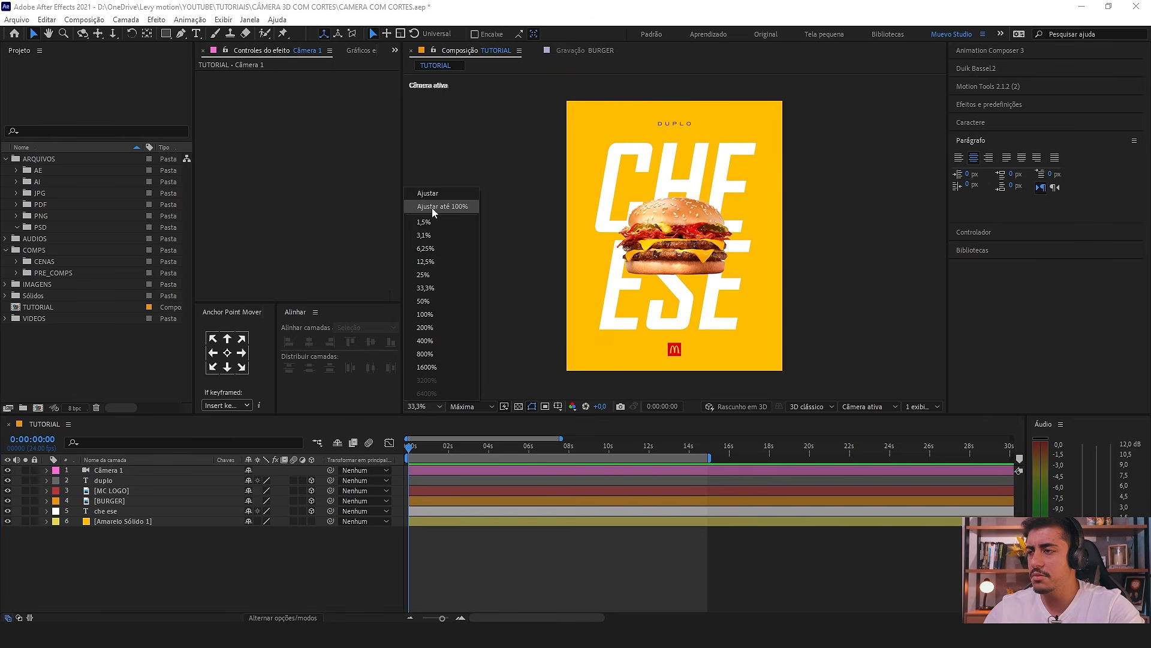
click(432, 207)
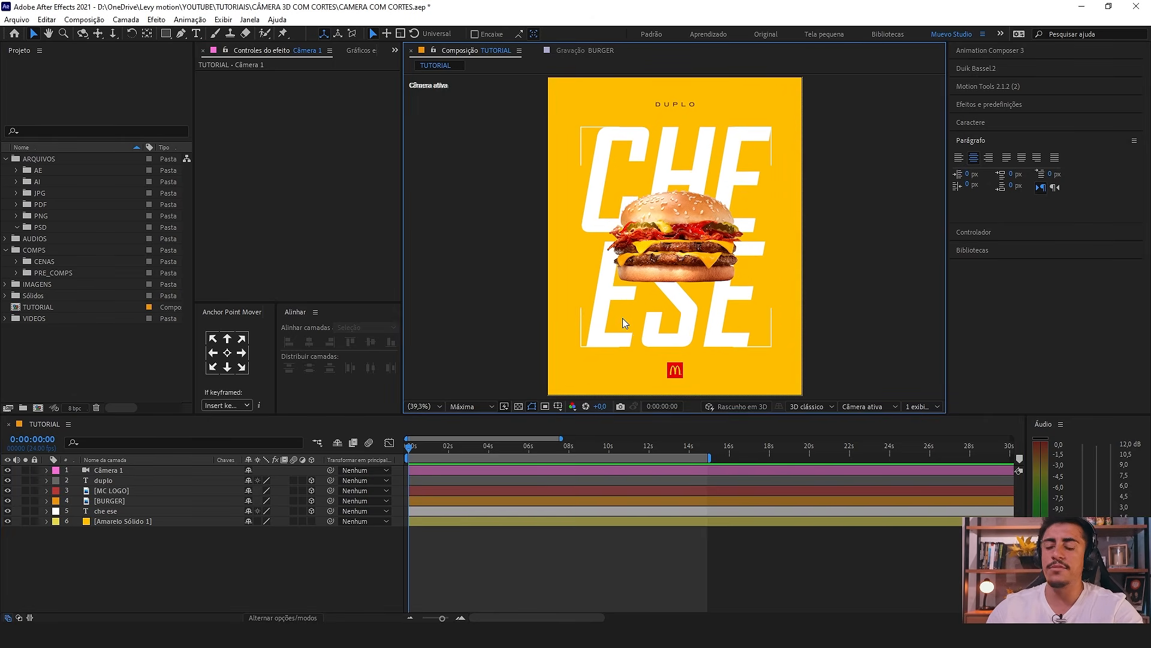
click(877, 406)
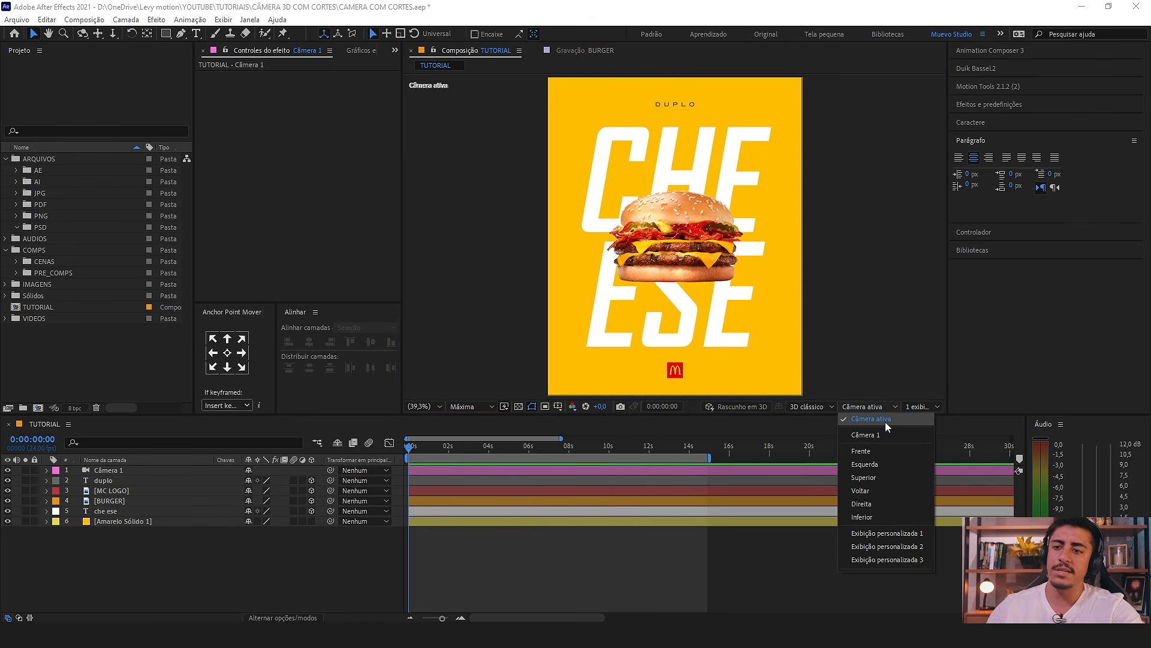
click(874, 480)
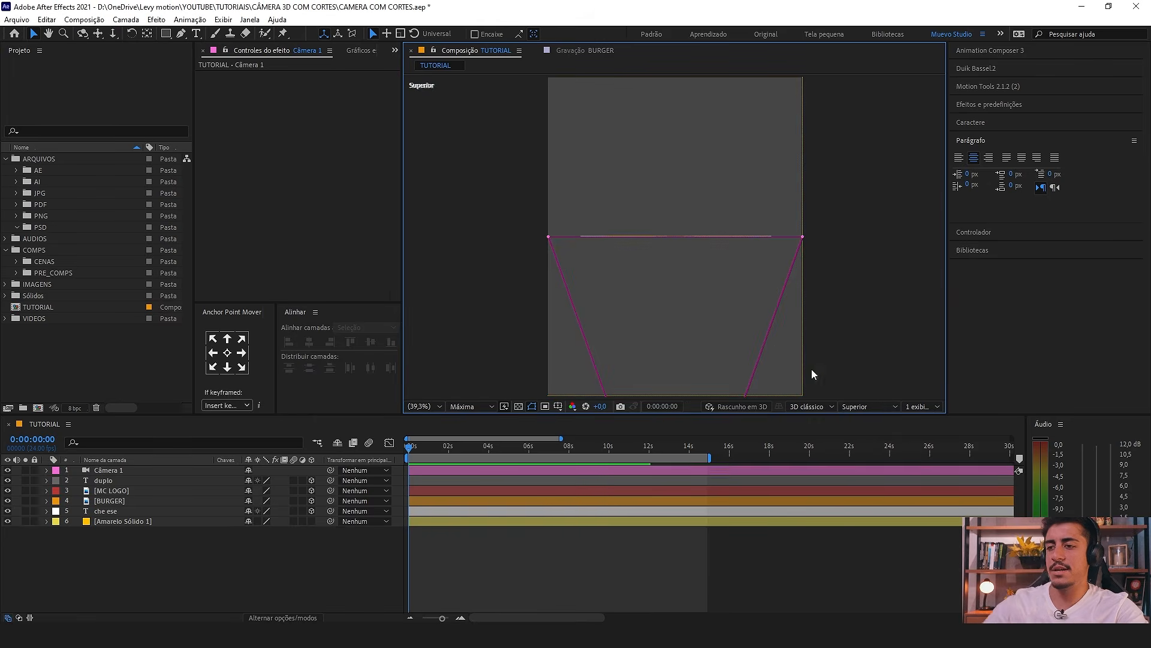
key(comma)
key(comma)
key(comma)
drag(730, 292, 726, 288)
drag(794, 131, 571, 395)
click(565, 338)
drag(746, 362, 650, 393)
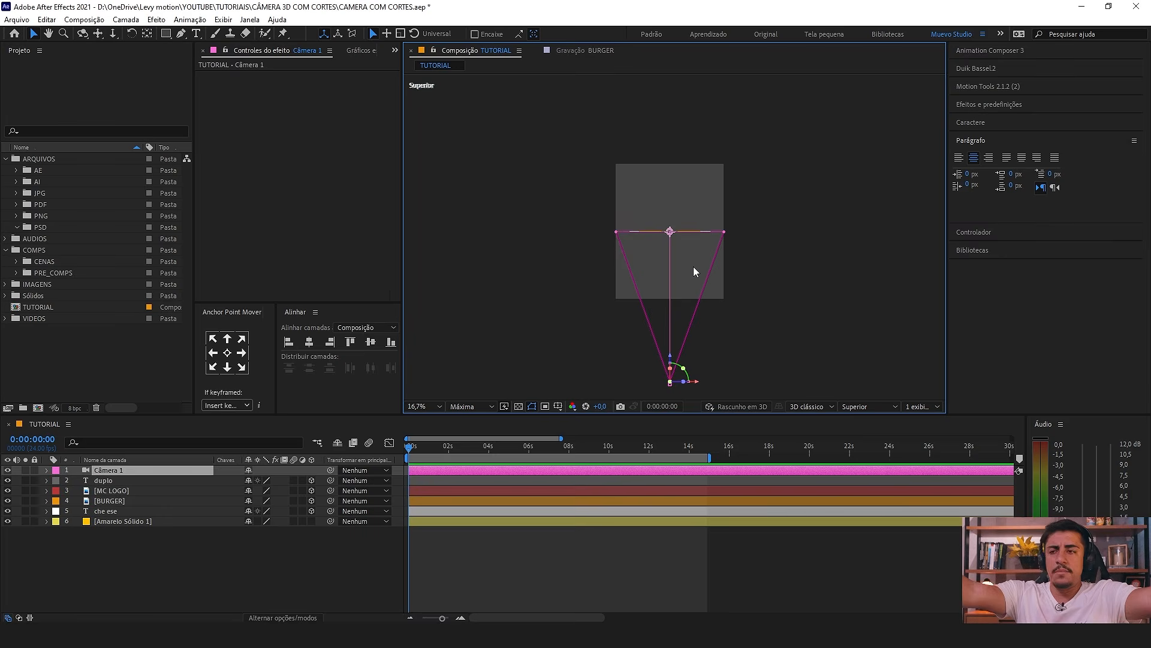
Step: Return the viewer to the Câmera ativa view fitted up to 100% and switch the layout to 2 views
click(874, 401)
click(871, 418)
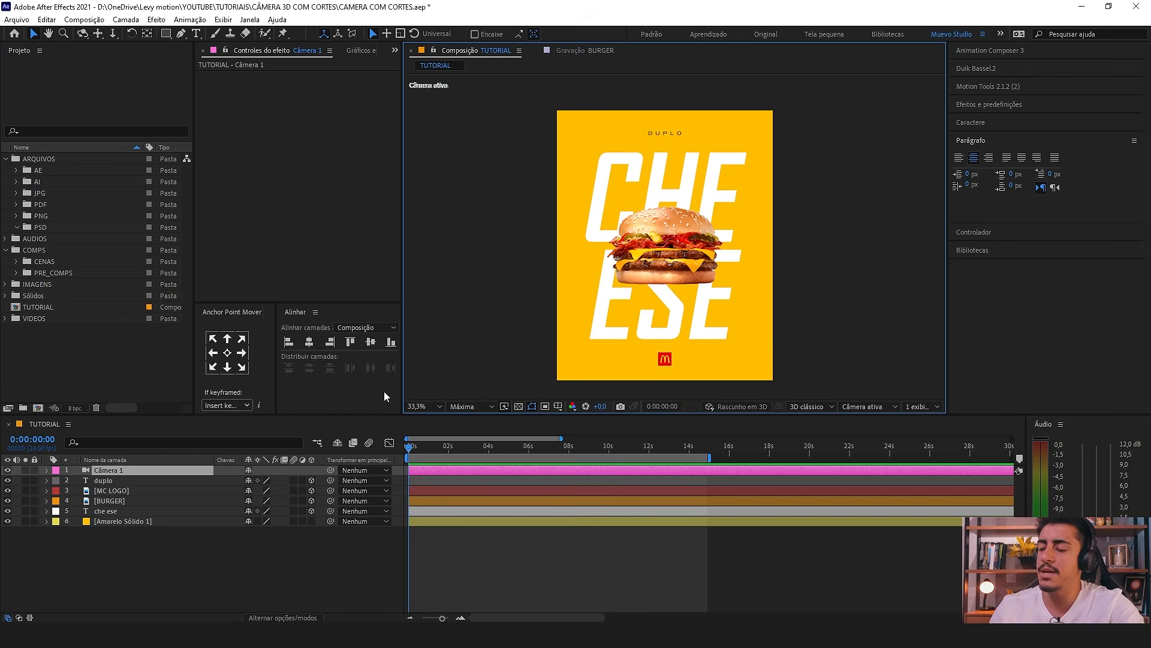
click(424, 406)
click(430, 206)
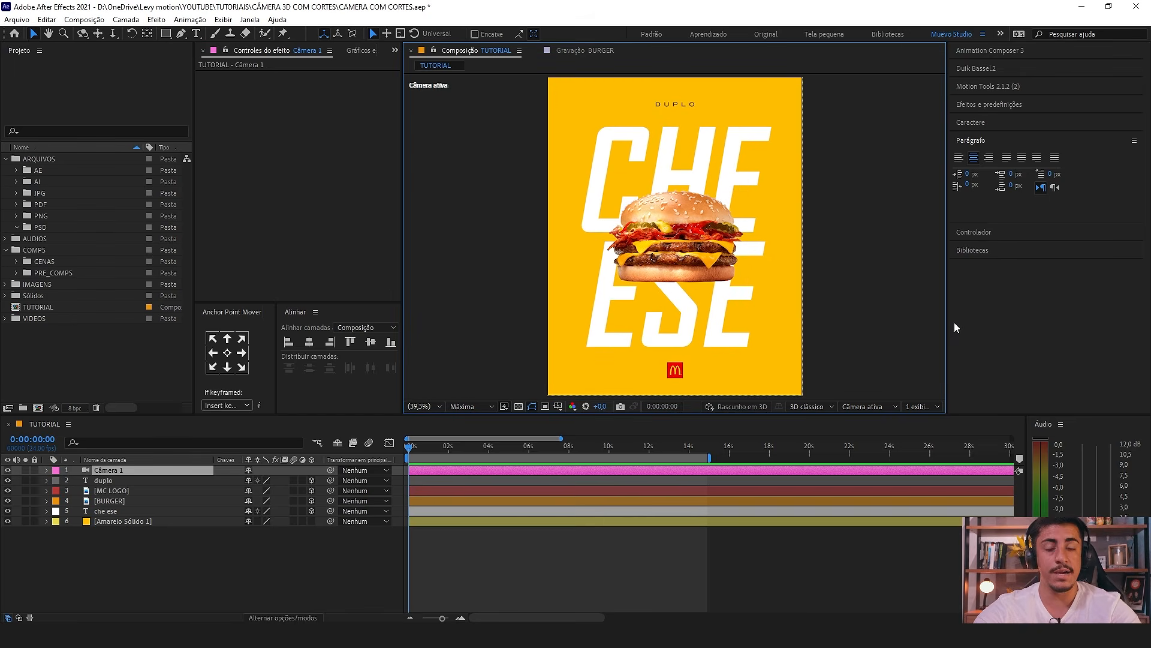
click(915, 406)
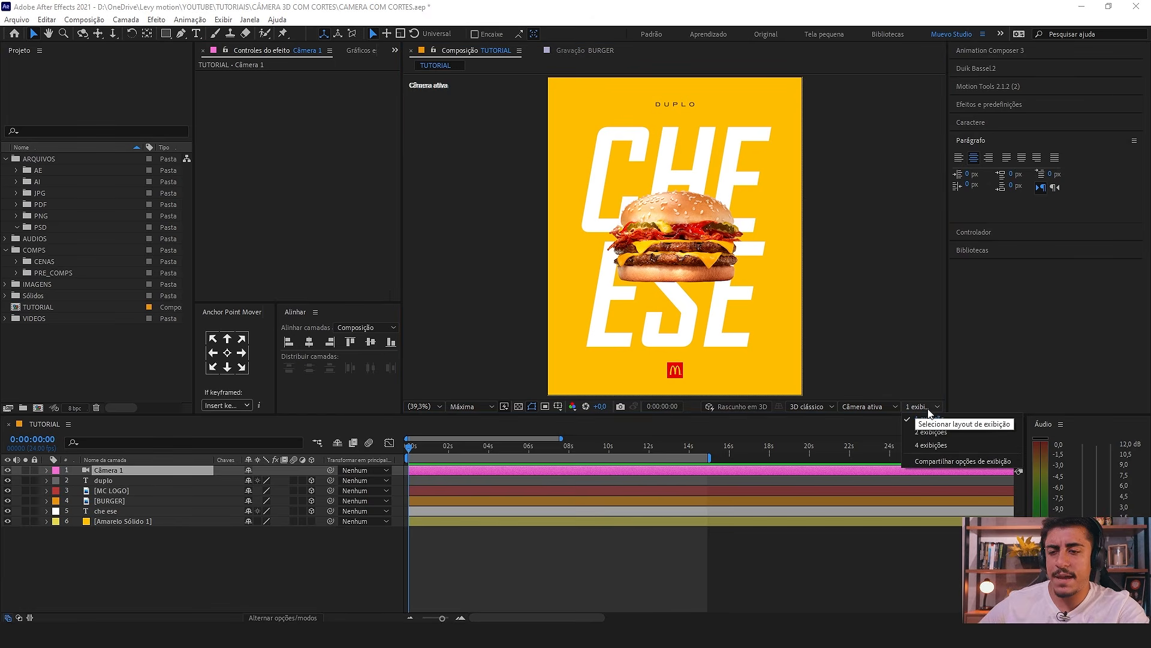
click(959, 433)
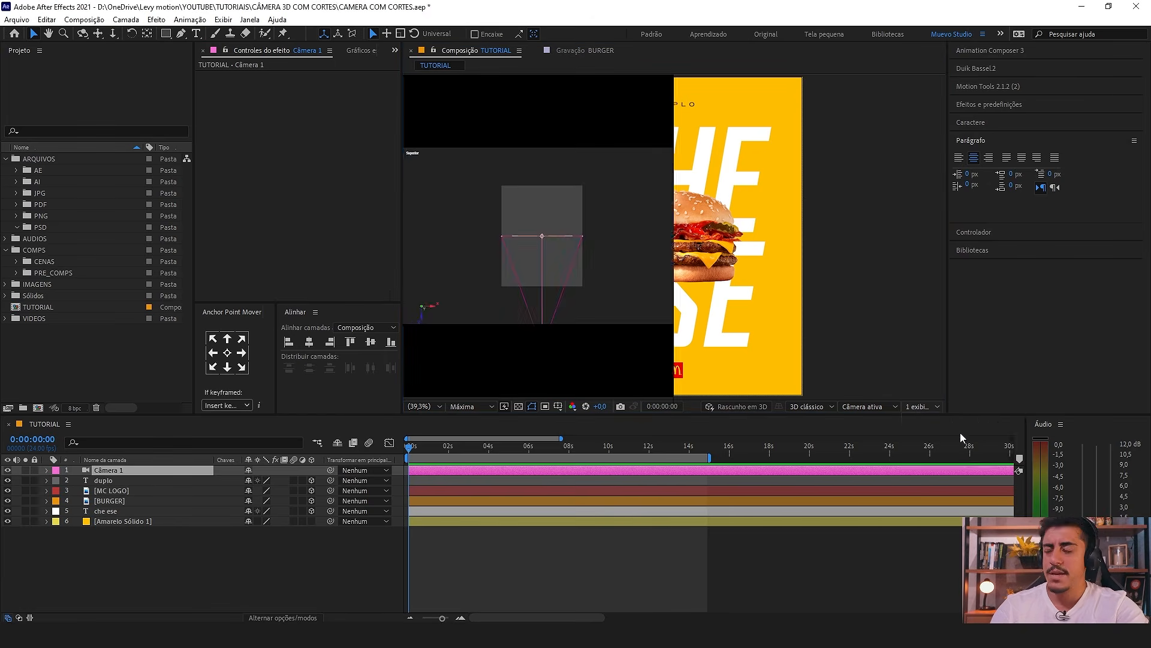
Step: Try moving the camera closer to the layers in the Superior view, and undo the move
click(596, 285)
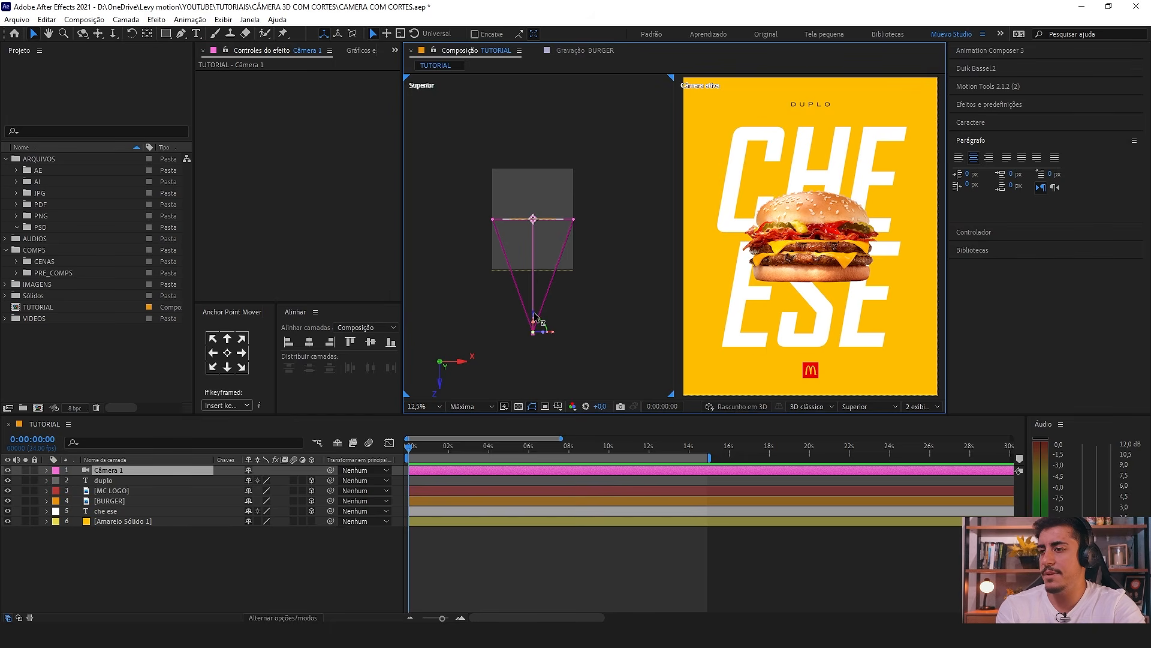
drag(535, 313, 530, 264)
drag(519, 211, 535, 254)
key(ctrl+z)
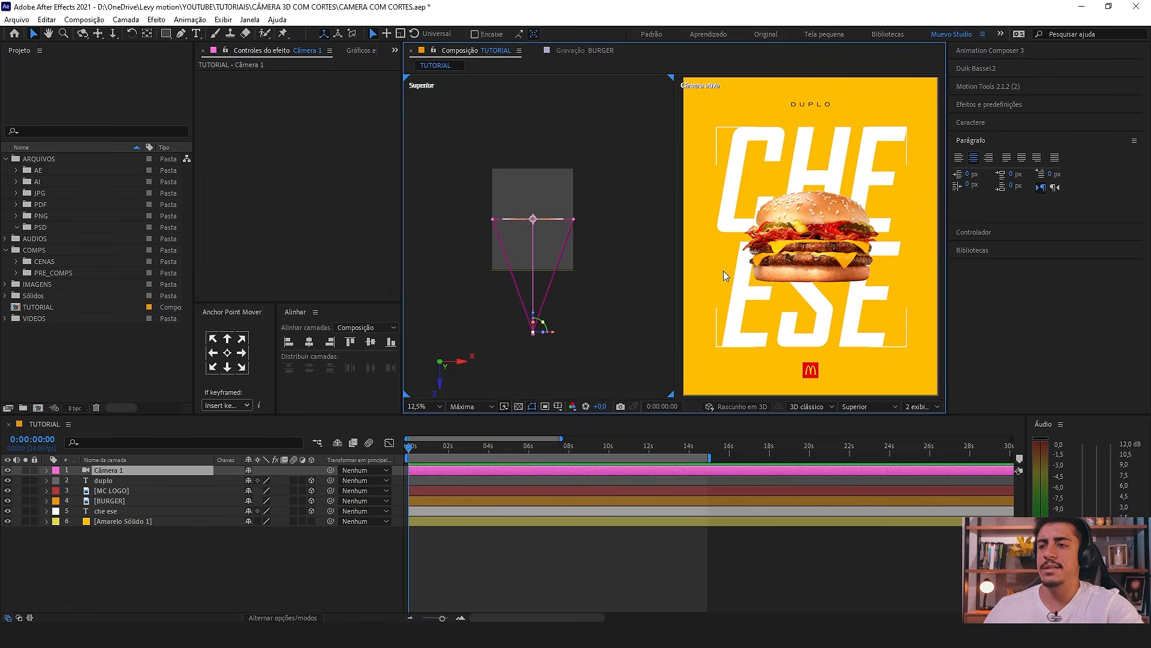
Step: Switch the viewer layout to 4 views and examine the scene from the Câmera ativa and Direita views
click(917, 407)
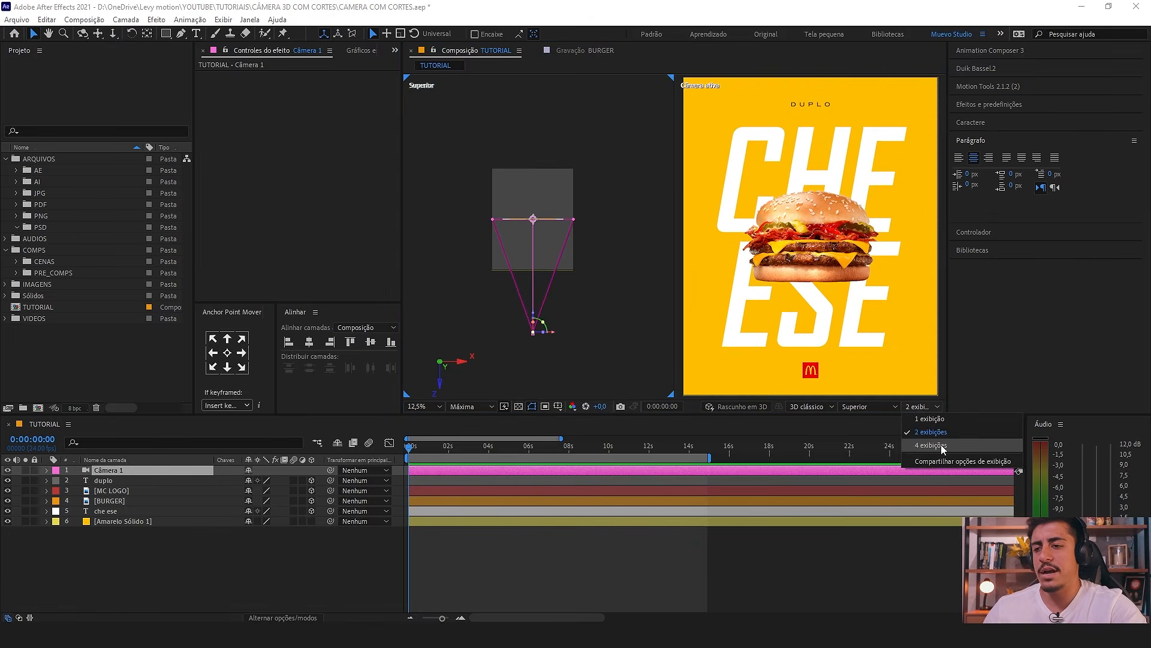
click(997, 444)
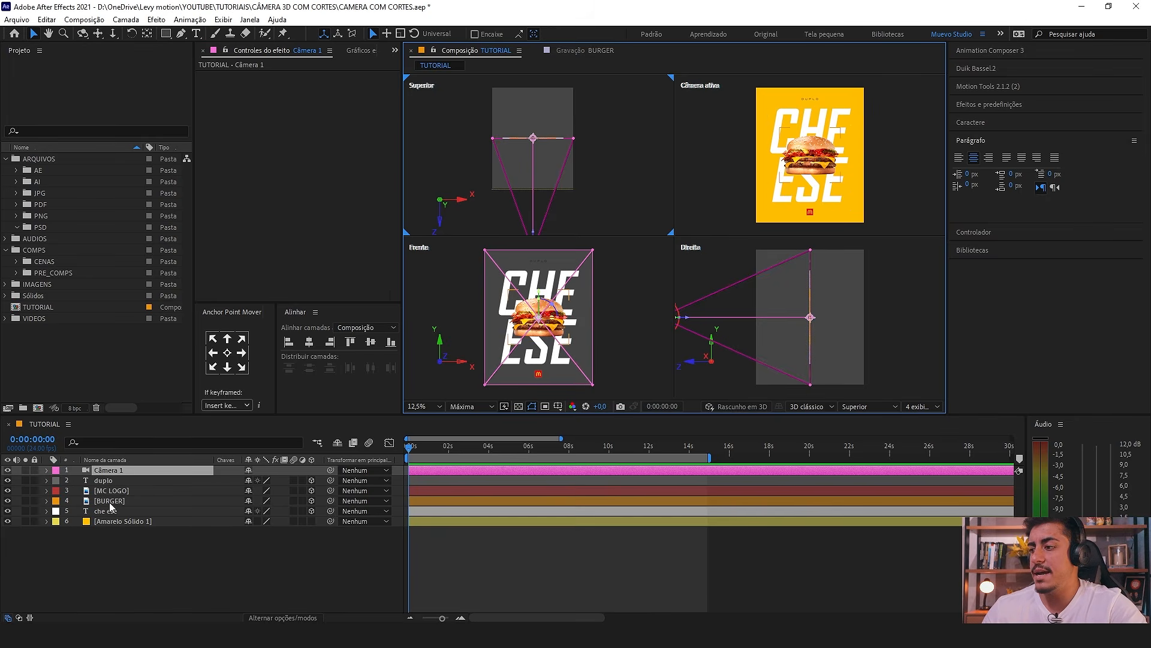
click(710, 143)
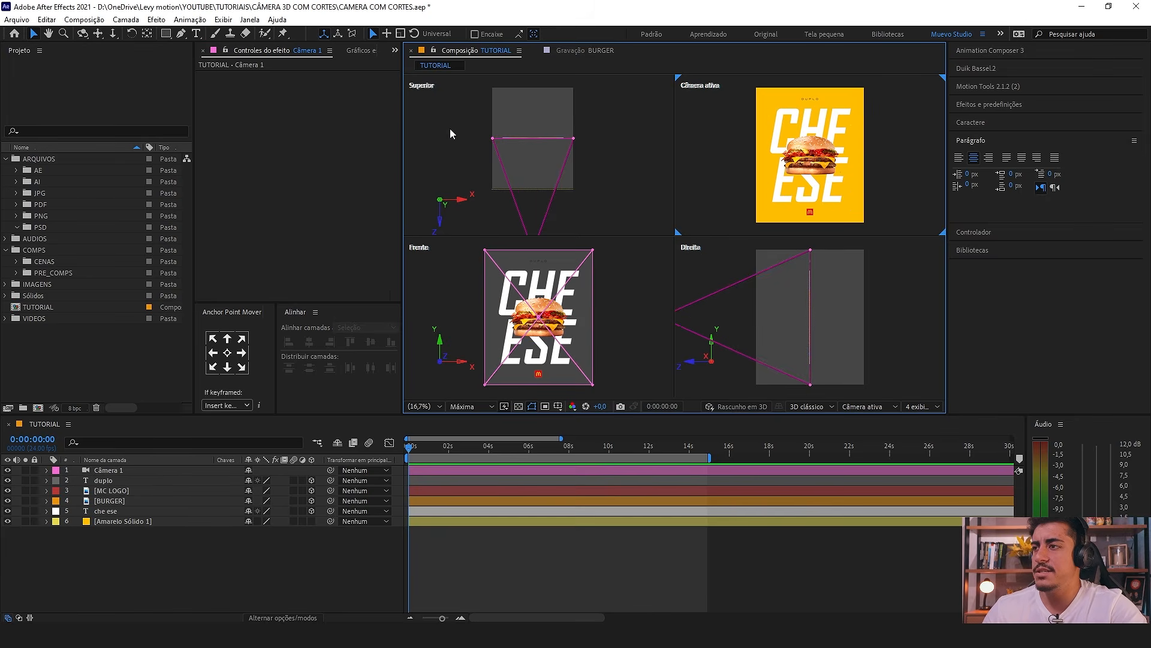
click(873, 321)
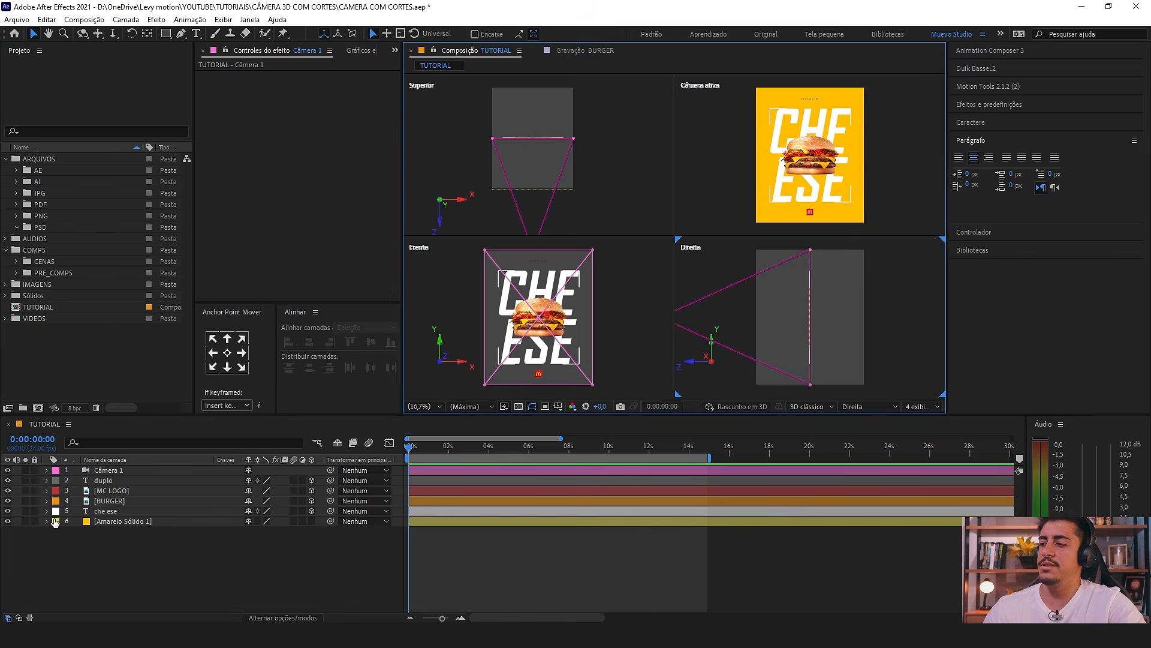
Step: Try making the Amarelo Sólido 1 layer 3D, and turn it back into a 2D layer
click(128, 522)
click(311, 522)
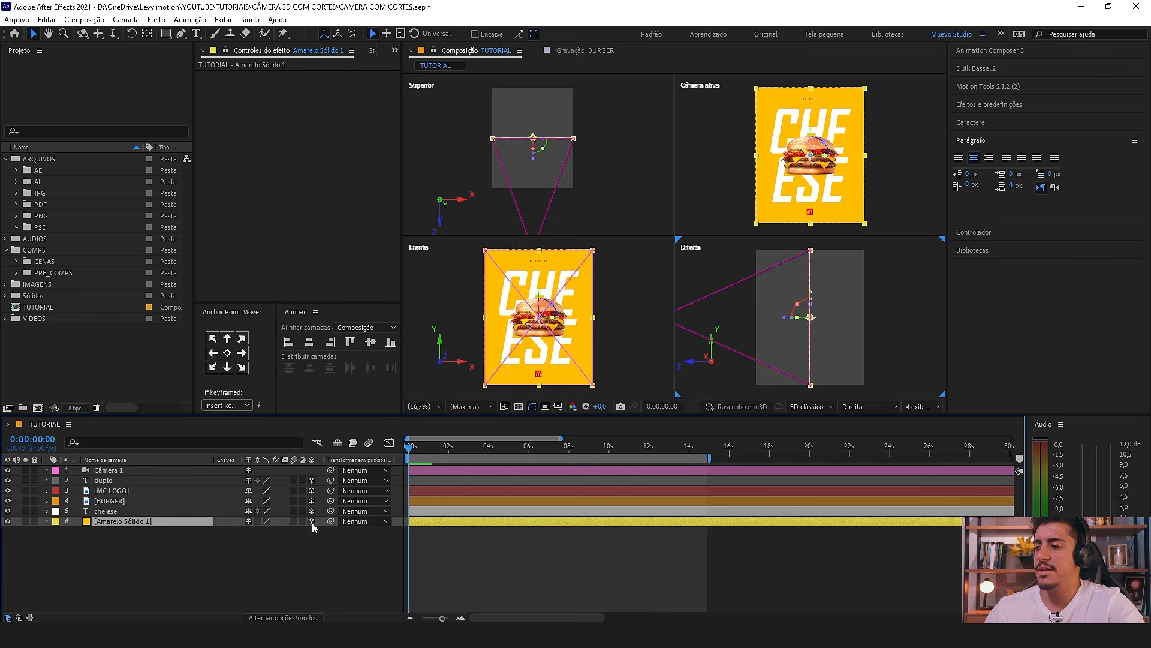
click(312, 522)
click(103, 549)
Step: Switch the viewer layout to 2 views and activate the Superior view
click(920, 406)
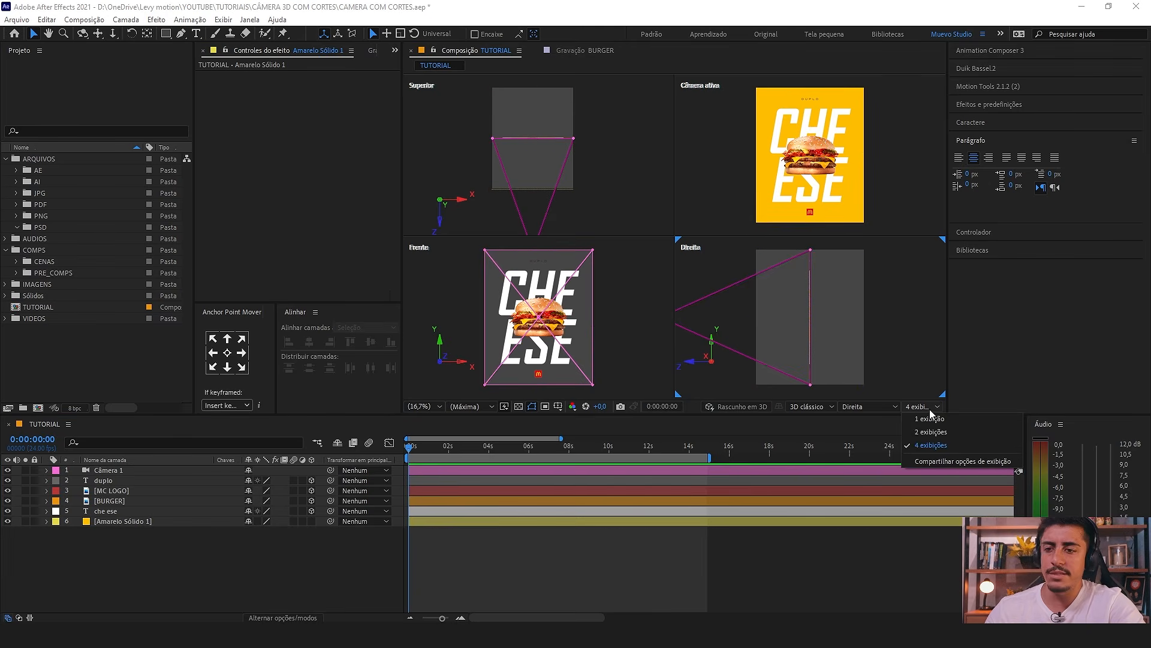
click(927, 431)
click(616, 318)
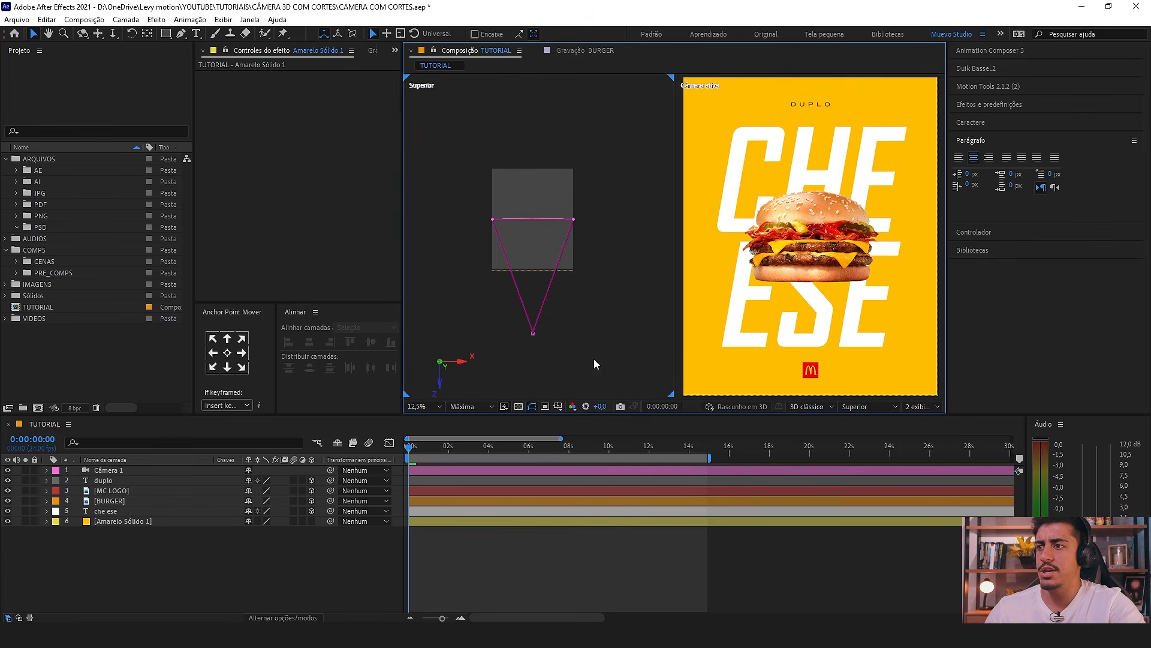
Step: Examine how the solid, the burger and the camera line up in the Superior and Câmera ativa views
drag(594, 358, 457, 155)
click(459, 161)
click(723, 125)
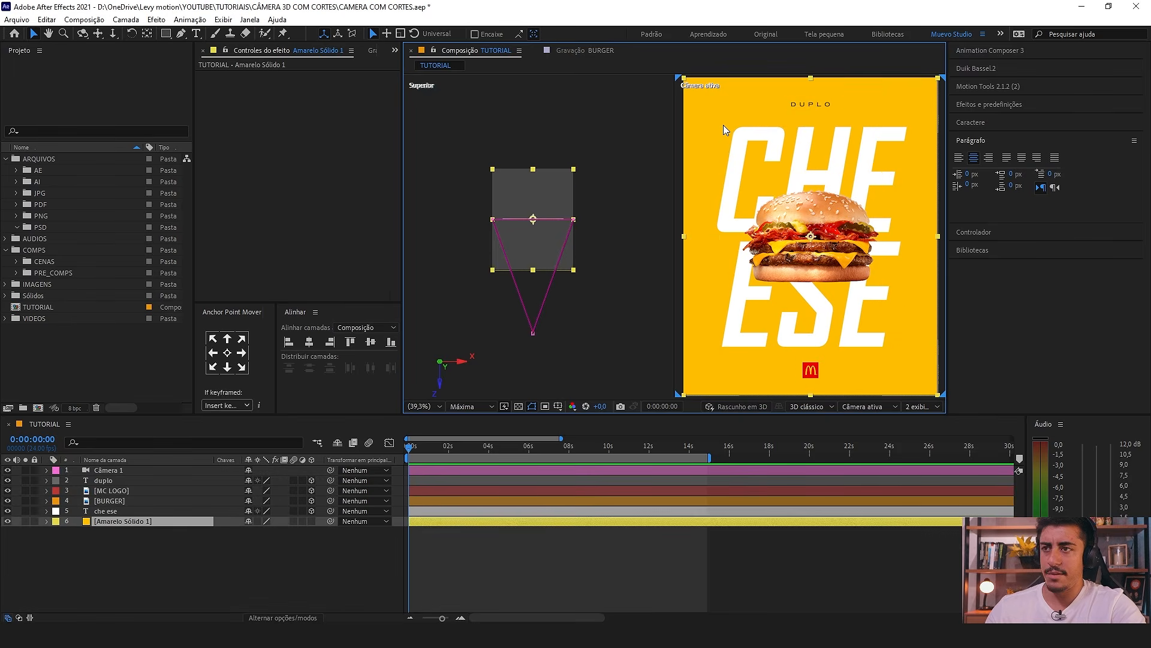
click(620, 335)
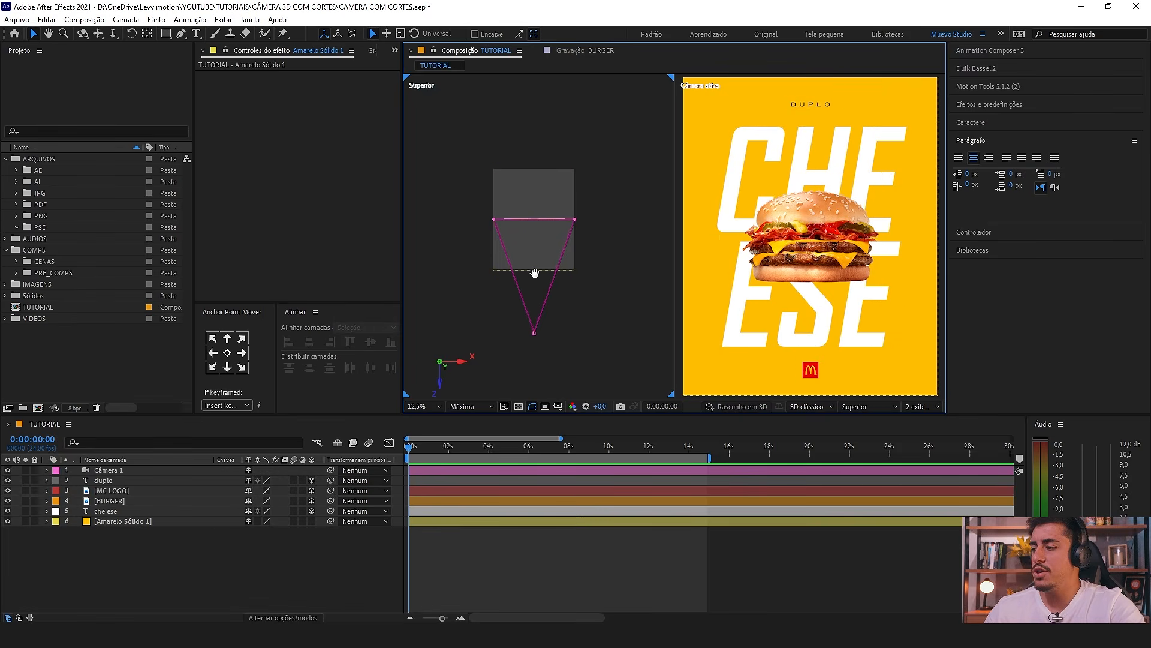
drag(589, 361, 487, 209)
click(465, 154)
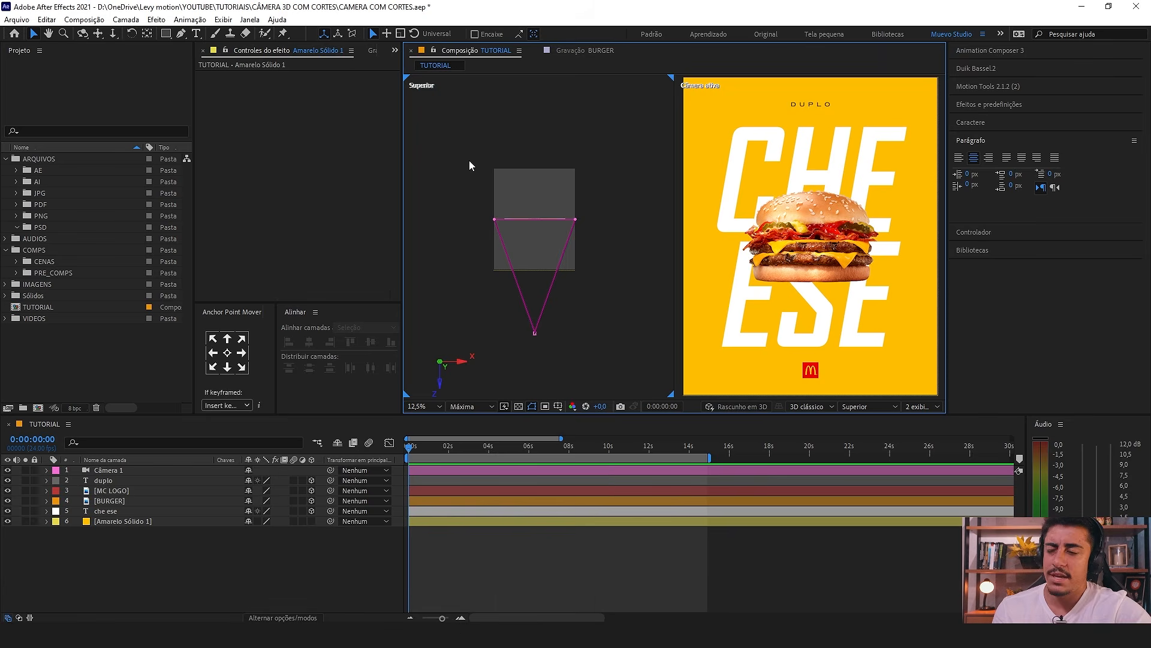
click(798, 237)
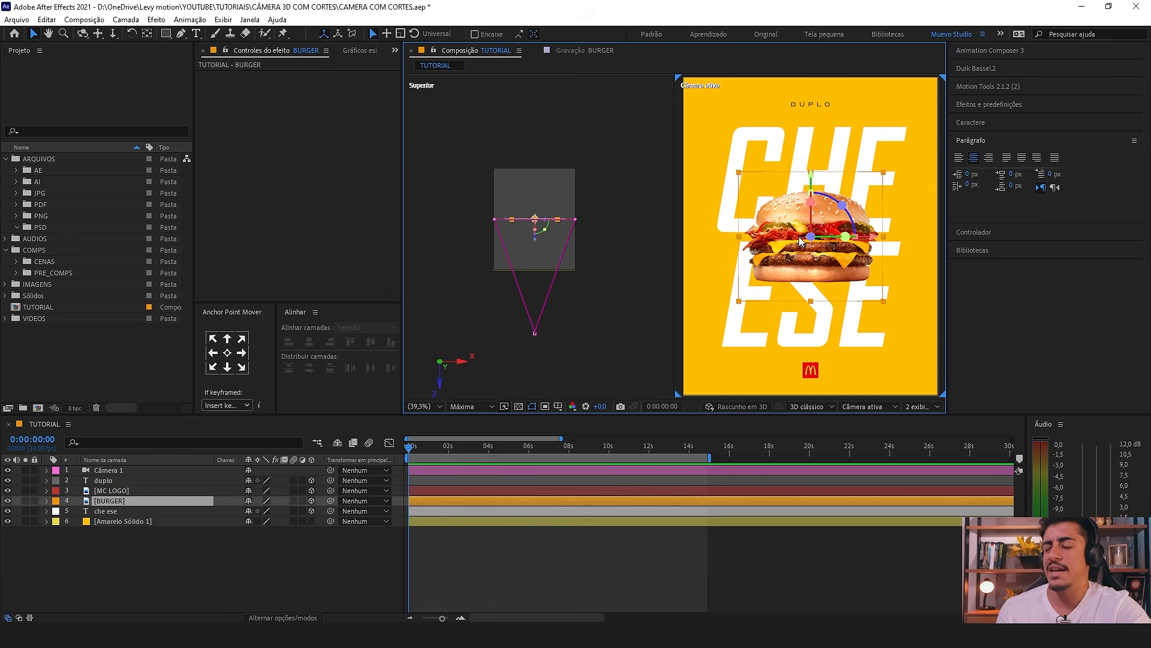
click(573, 267)
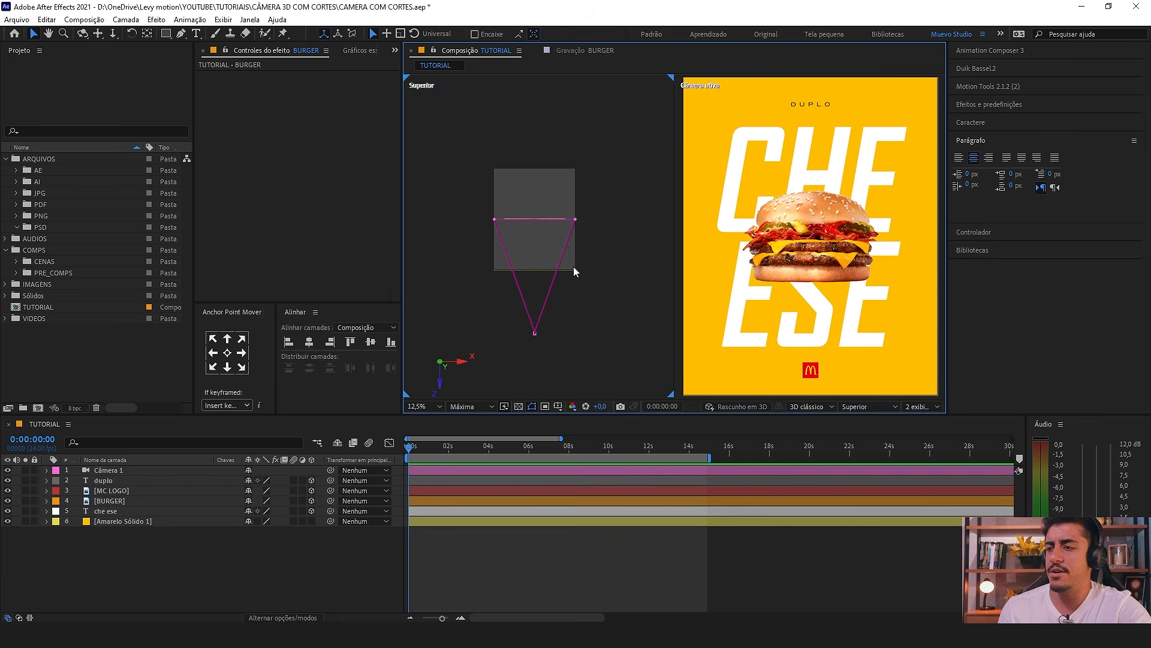
Step: Hide the Câmera 1 layer to inspect the flat stack of layers alone in the Superior view
scroll(573, 266, up, 2)
click(8, 469)
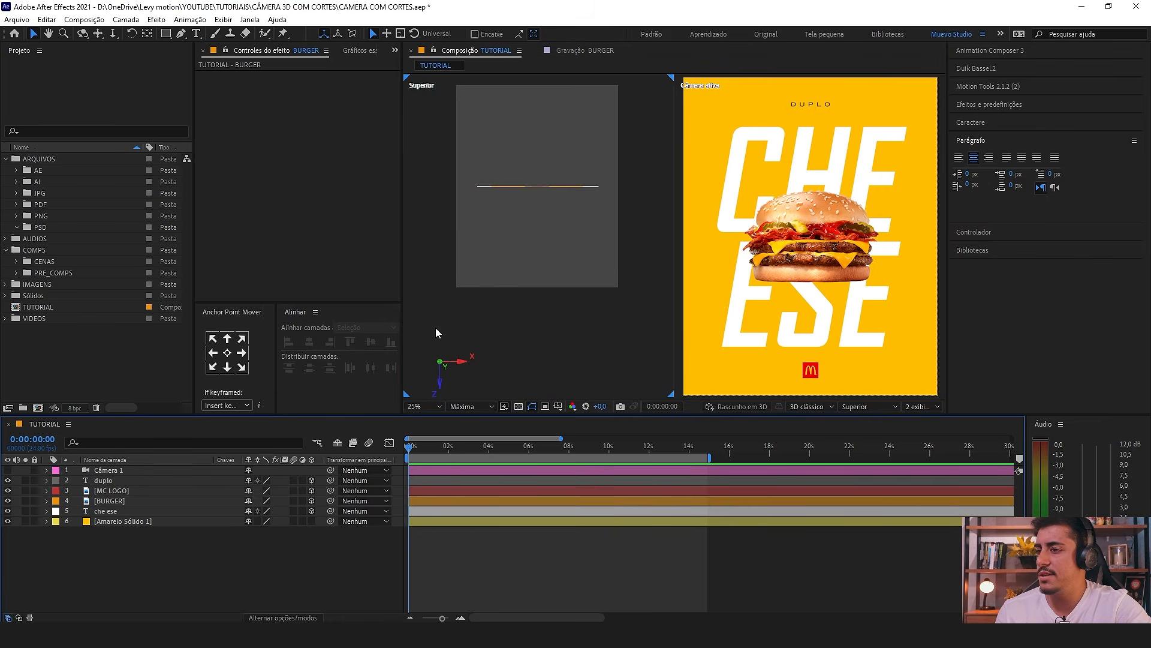
scroll(598, 233, up, 2)
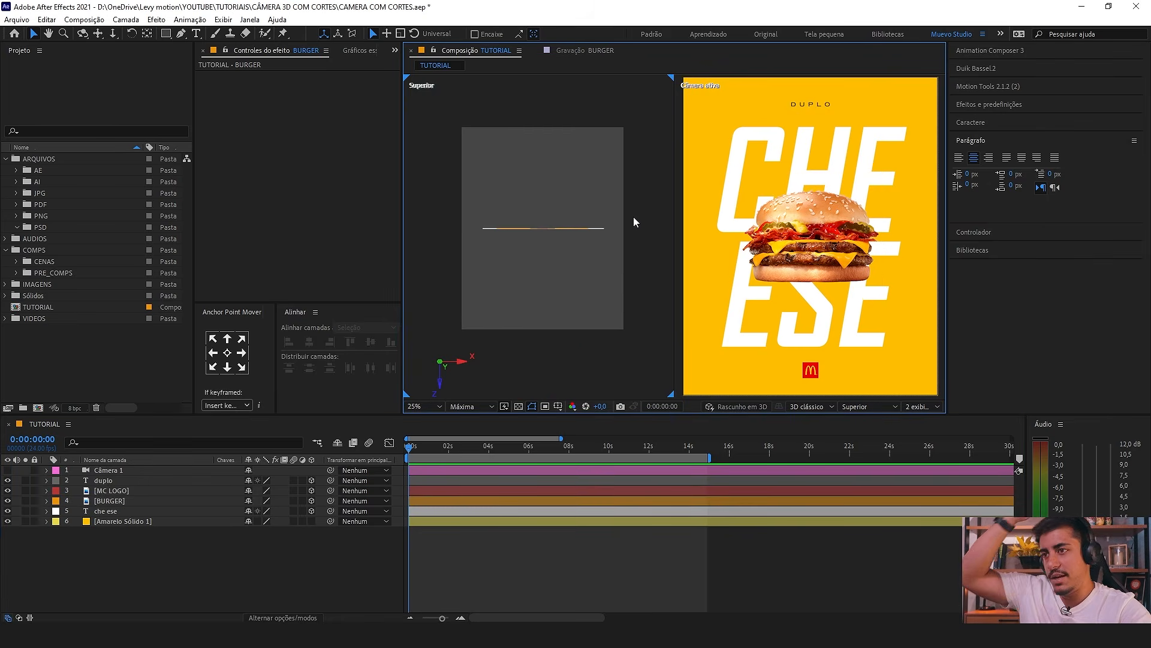
drag(633, 217, 450, 252)
click(514, 292)
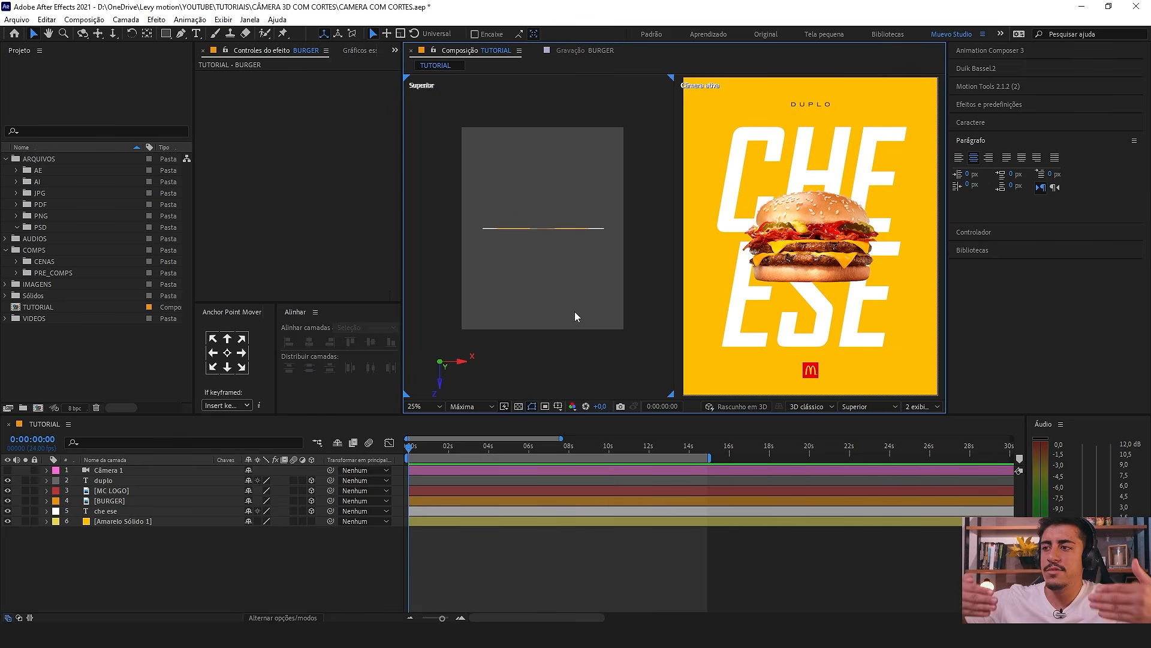
drag(636, 215, 444, 238)
click(481, 290)
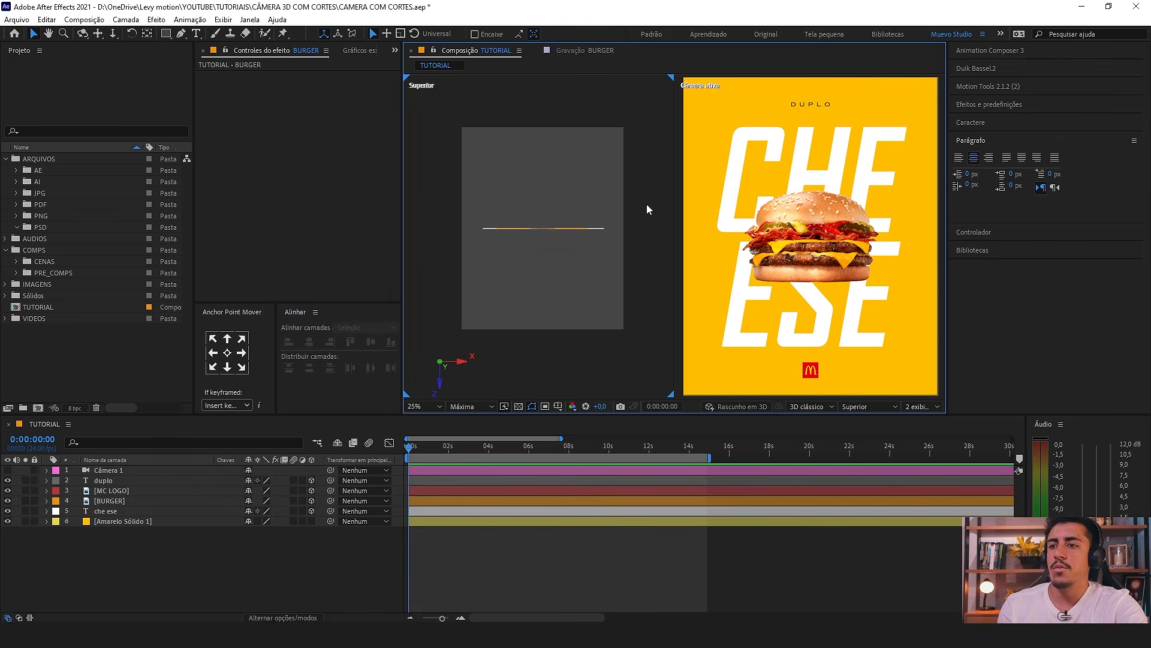
Step: Move the BURGER layer toward the camera to a Z position of -300 in the Superior view, and reveal its Position property
click(579, 228)
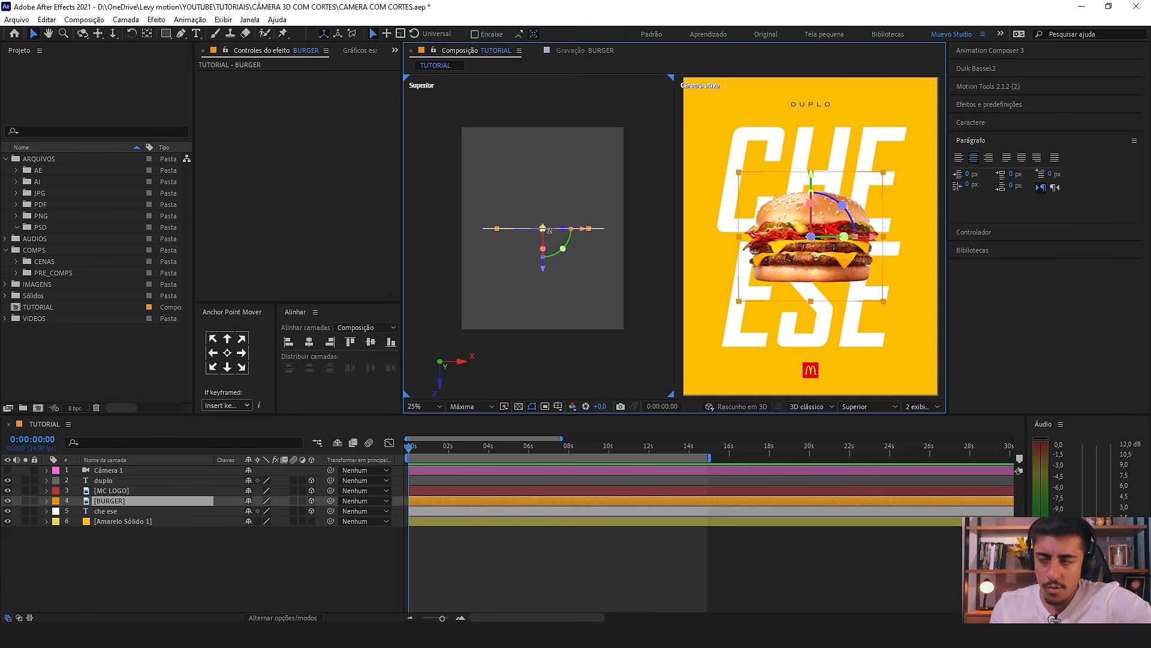
click(554, 326)
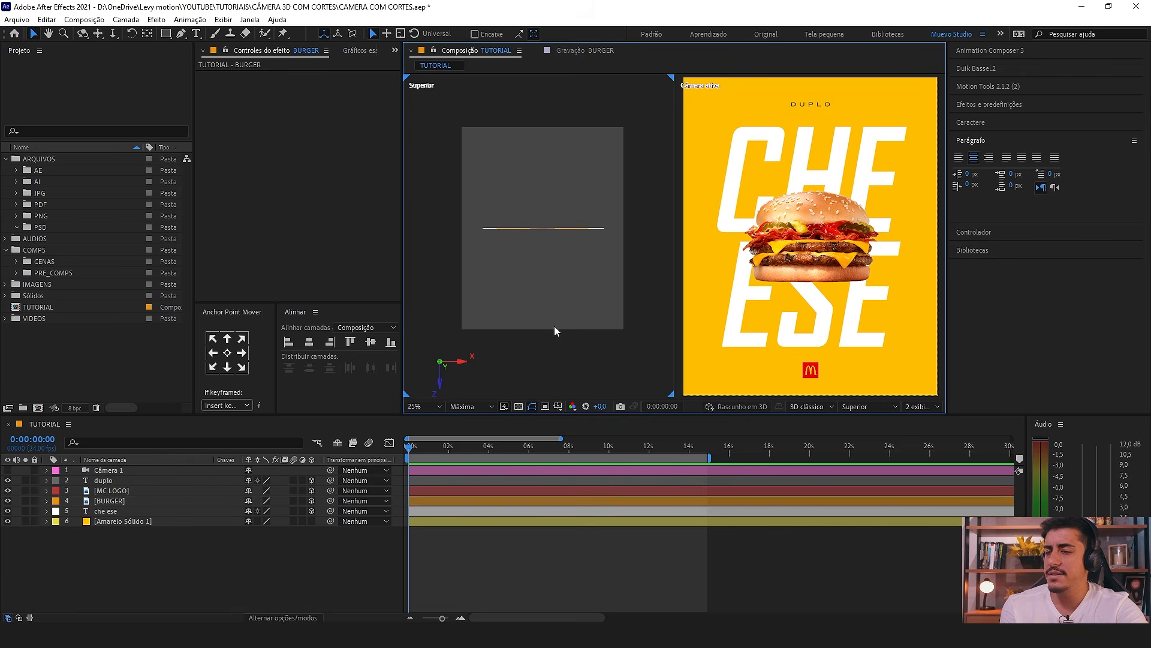
click(560, 228)
mouse_move(88, 506)
mouse_down()
mouse_move(101, 504)
mouse_move(72, 507)
mouse_up()
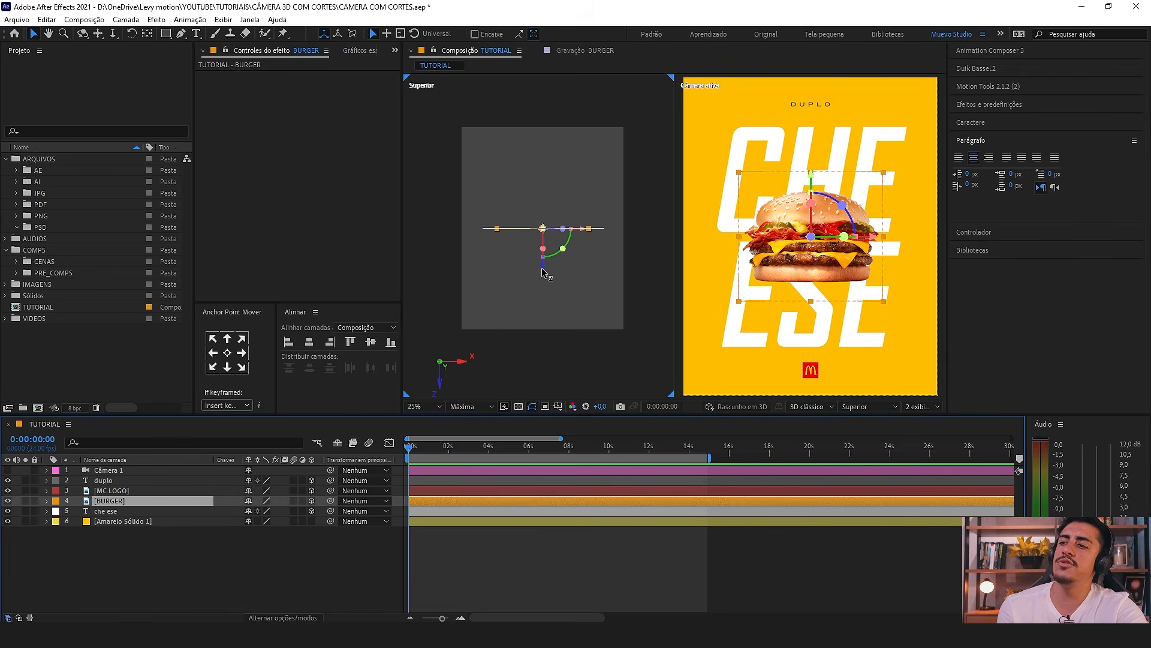
drag(545, 273, 531, 317)
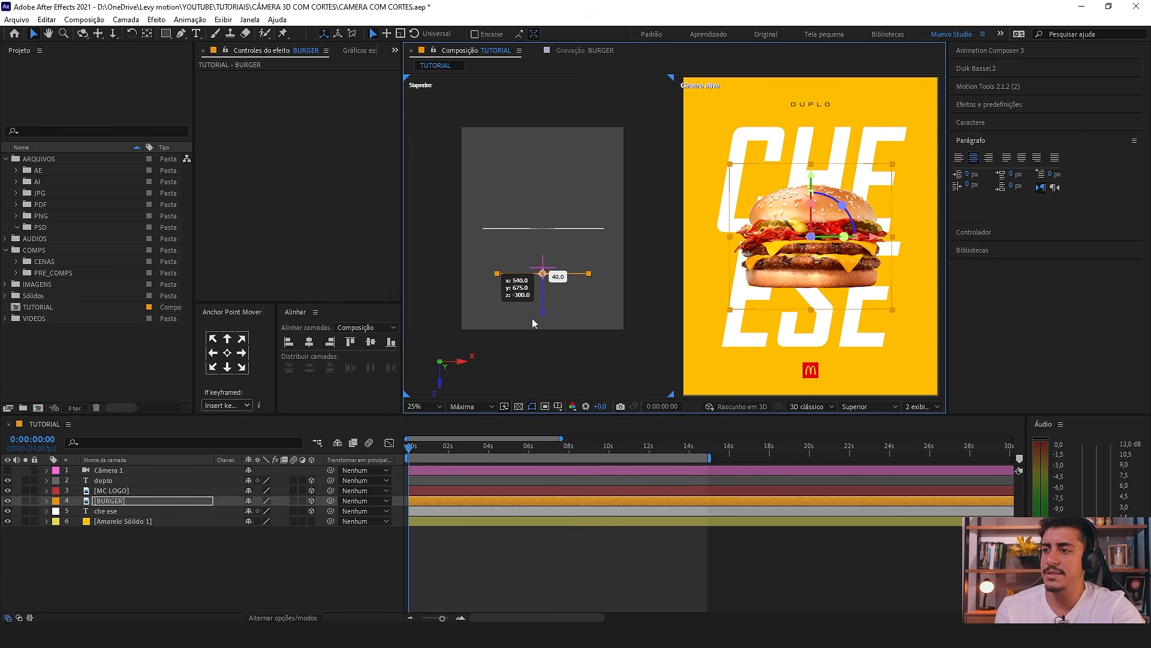
click(137, 502)
key(p)
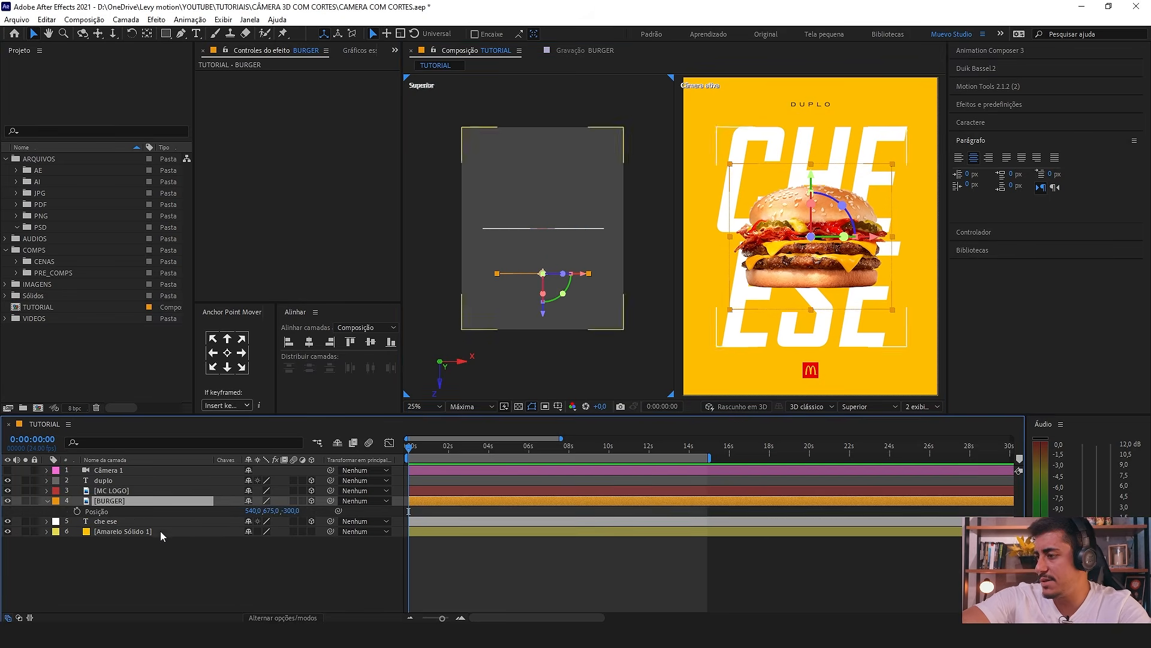
Step: Try changing the BURGER layer's X and Y position values, and undo the changes
click(214, 567)
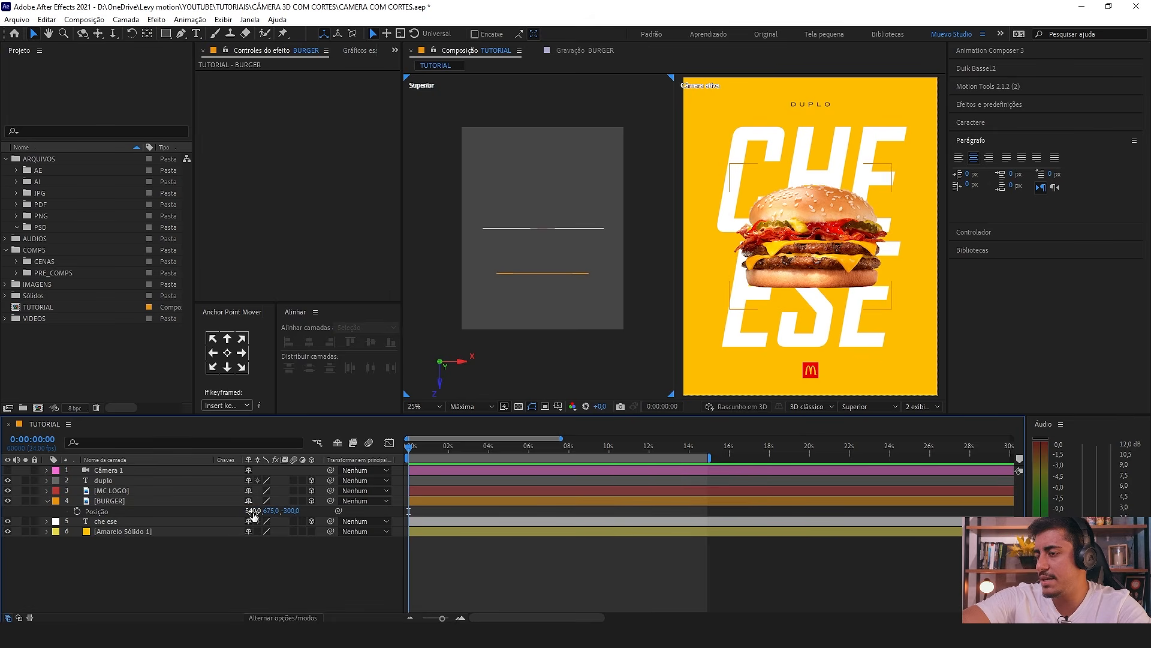
drag(253, 514, 393, 526)
key(ctrl+z)
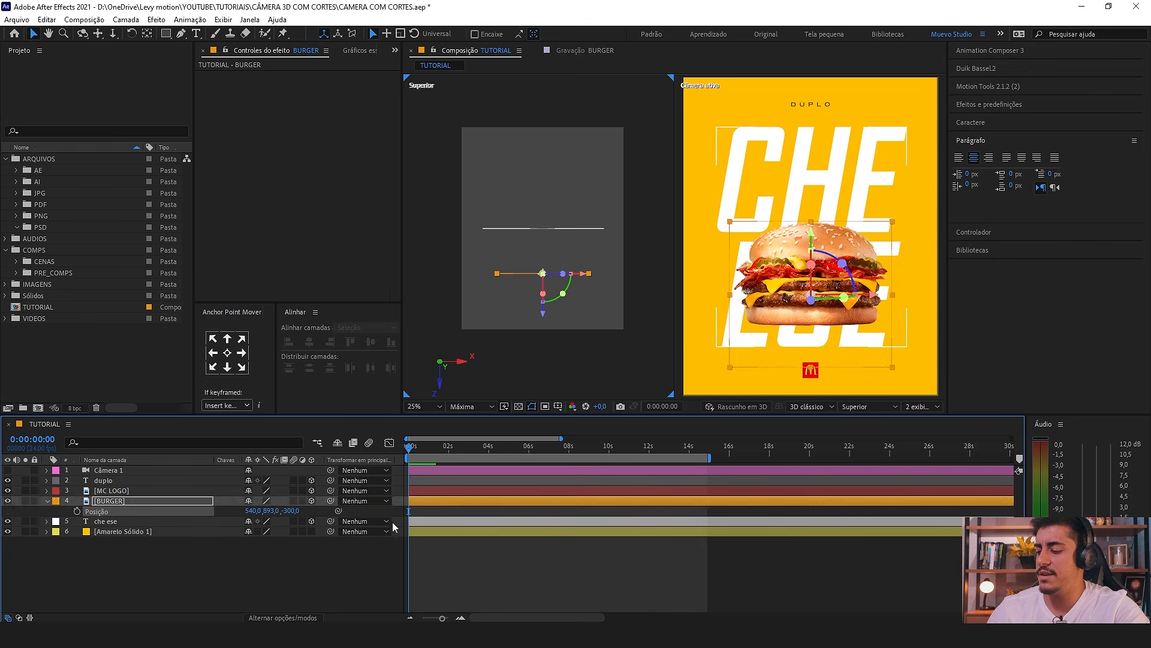
key(ctrl+z)
Step: Set the BURGER layer's Z position to -338 and check its depth in the Superior view
drag(290, 512, 263, 510)
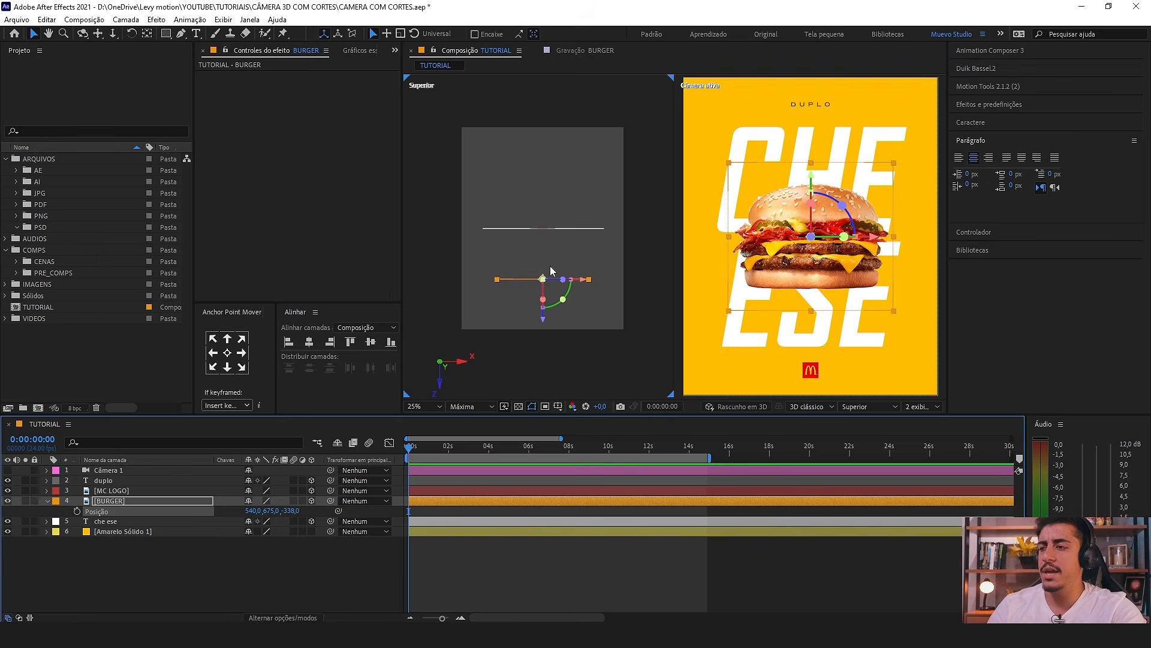
key(comma)
scroll(540, 249, up, 1)
drag(542, 250, 547, 257)
drag(632, 228, 660, 237)
drag(642, 263, 492, 315)
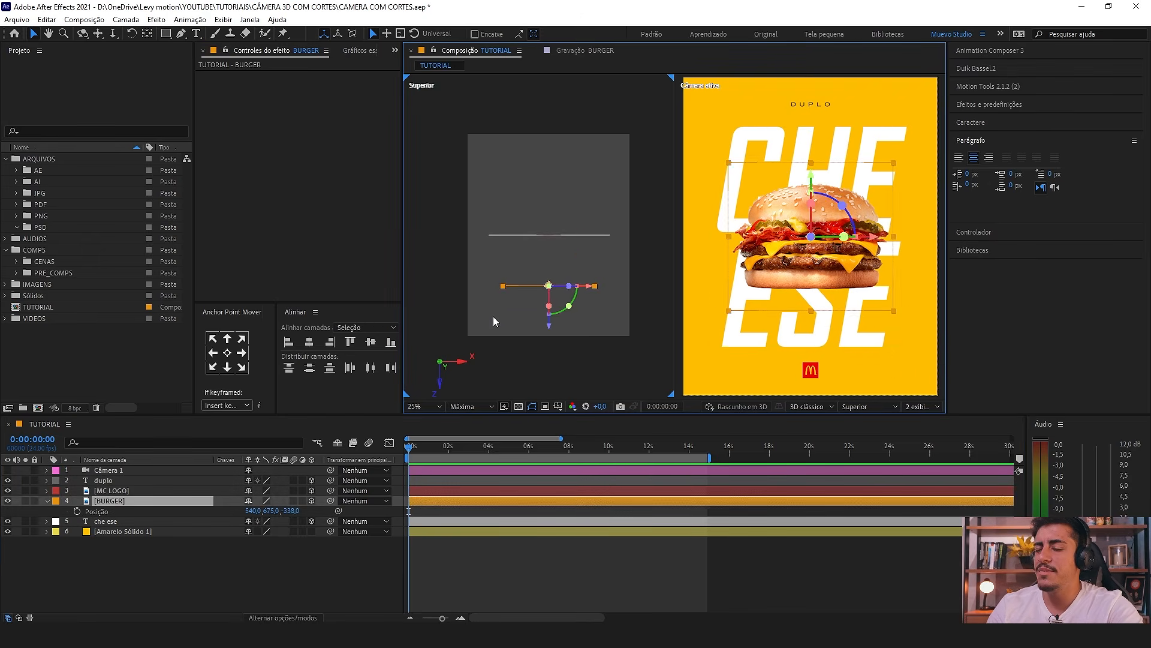
Step: Move the duplo text and the MC LOGO layer forward in Z, about halfway between the che ese text and the burger
click(815, 105)
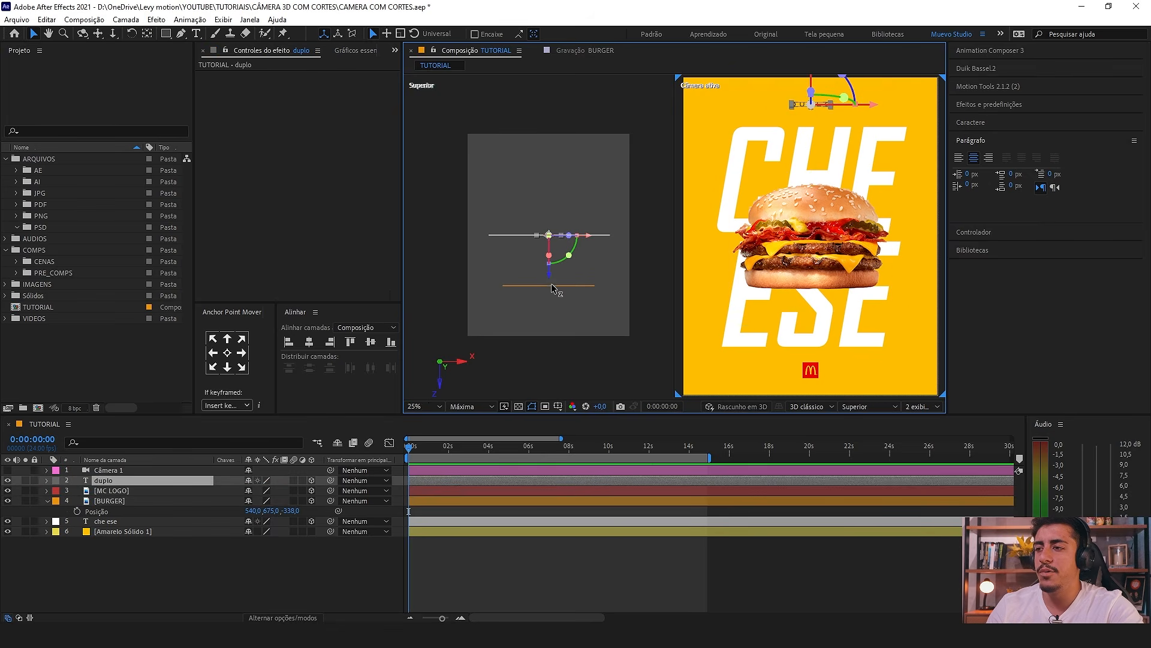
drag(549, 276, 554, 303)
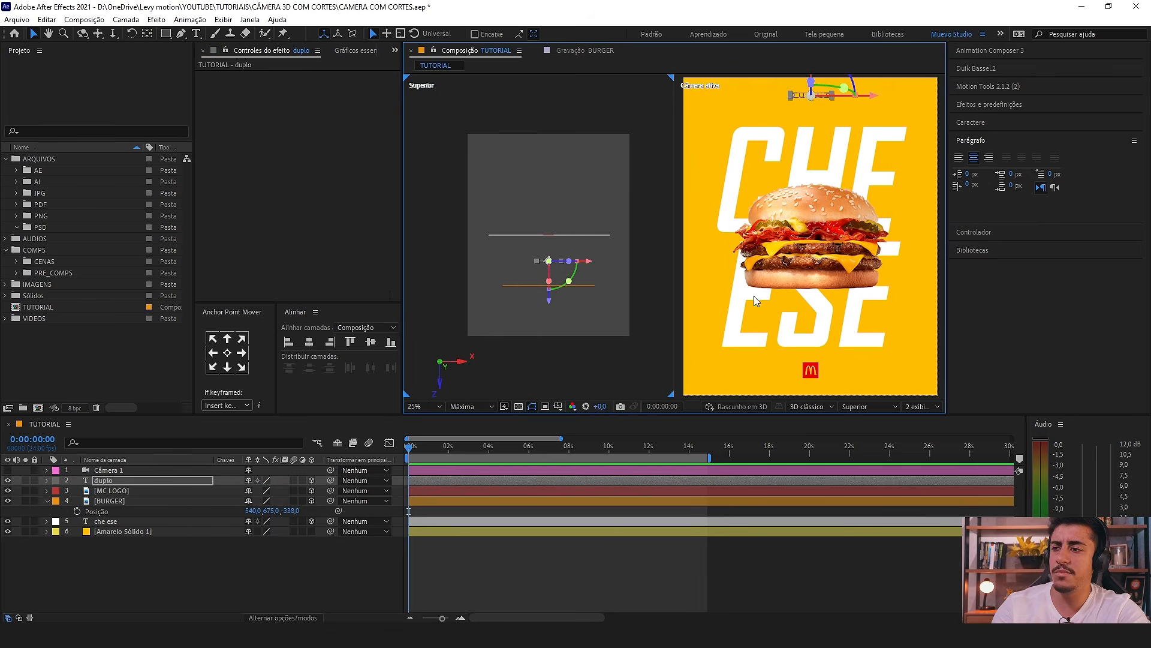
click(811, 371)
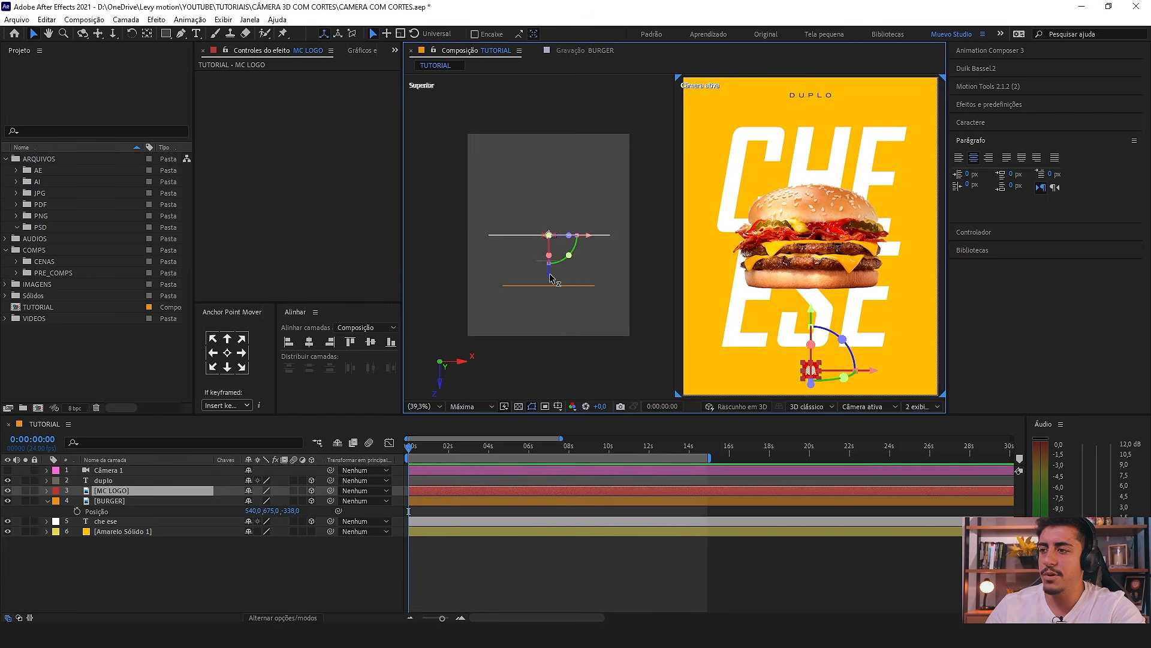
drag(549, 272, 562, 305)
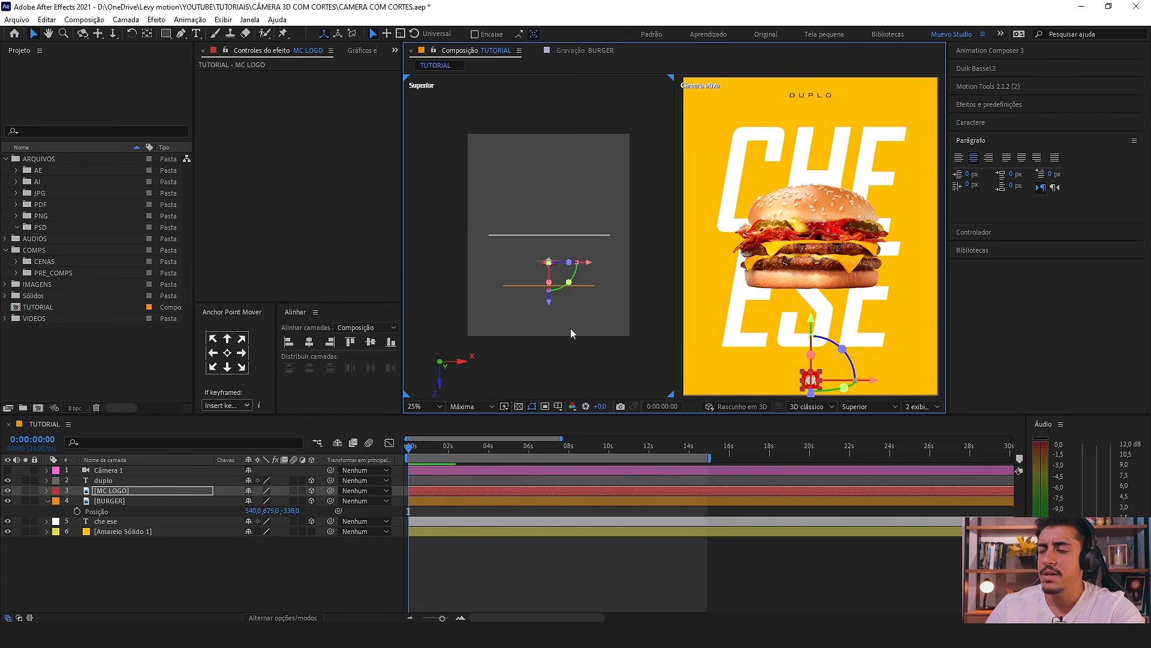
Step: Examine the depth spacing of the che ese, duplo, MC LOGO and BURGER layers in the Superior view
click(570, 327)
scroll(541, 252, up, 2)
drag(524, 232, 496, 182)
drag(611, 155, 478, 200)
drag(642, 277, 486, 304)
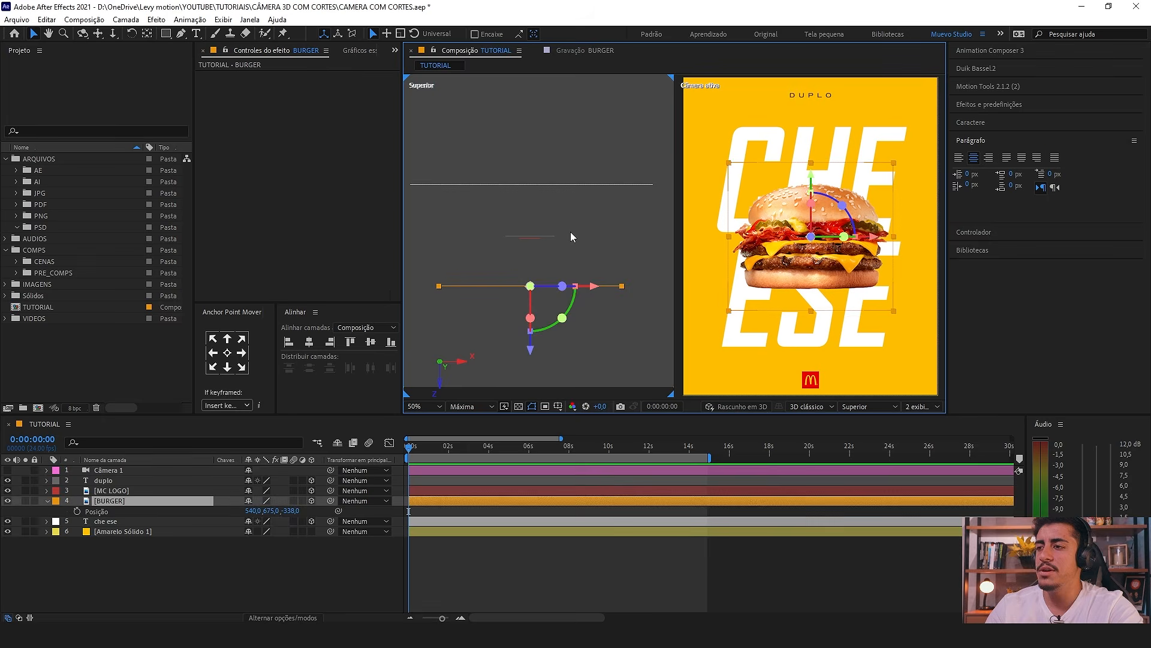
drag(592, 222, 497, 246)
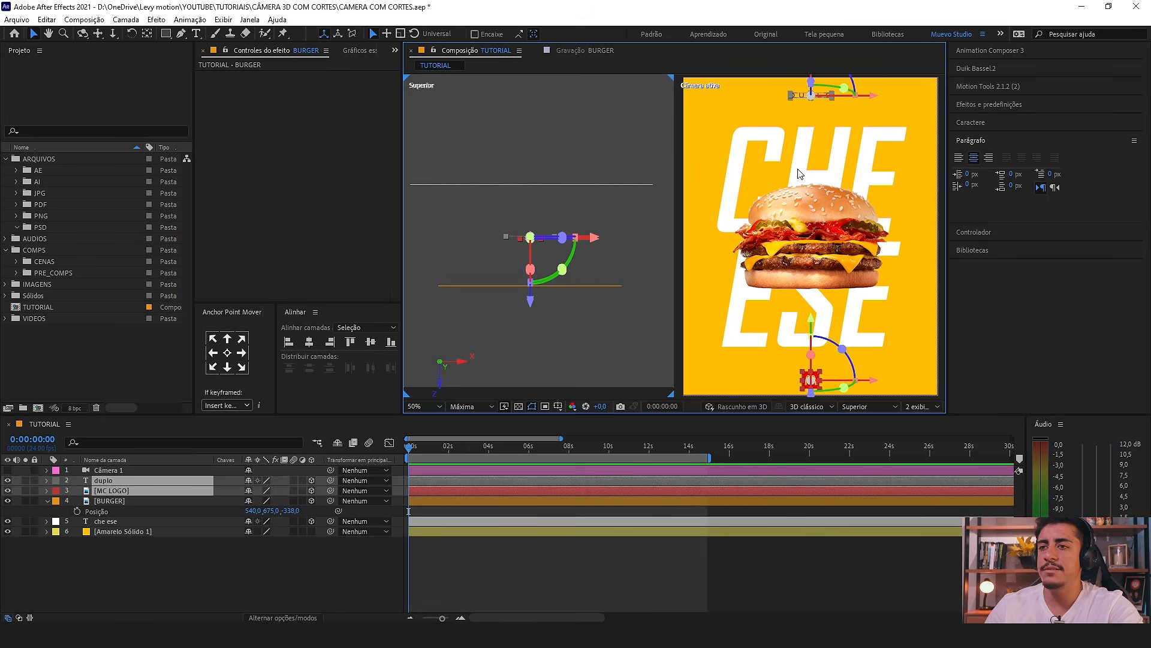
click(444, 567)
Step: Fit the Superior view up to 100%, collapse the BURGER layer's properties and make Câmera 1 visible again
click(431, 406)
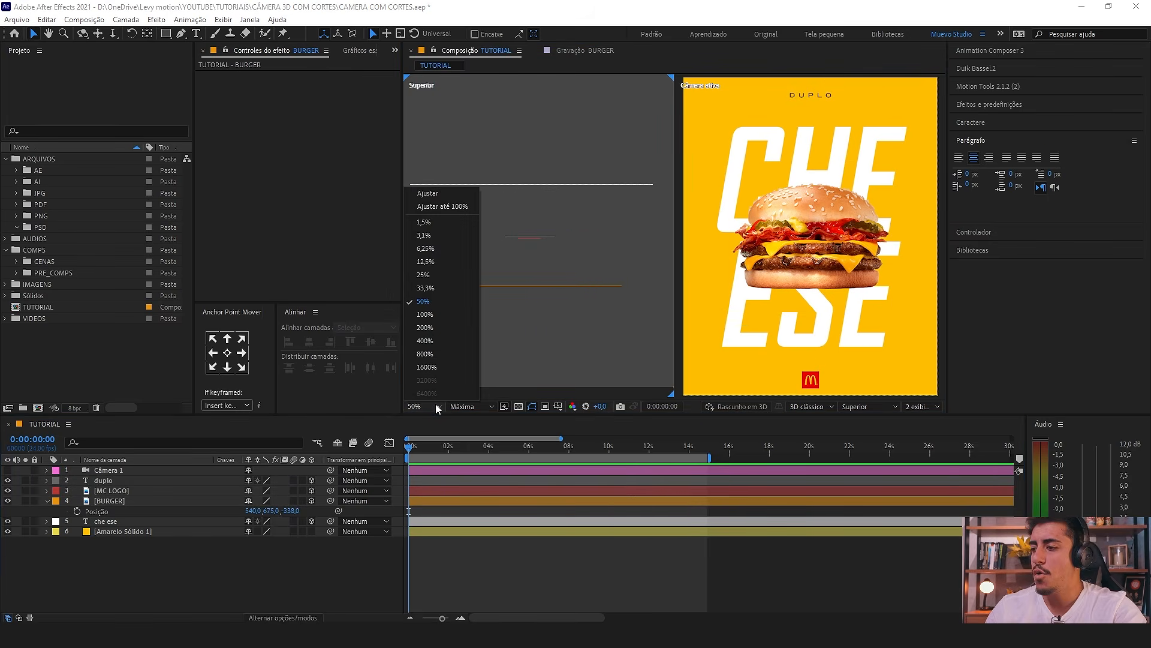
click(415, 209)
click(57, 499)
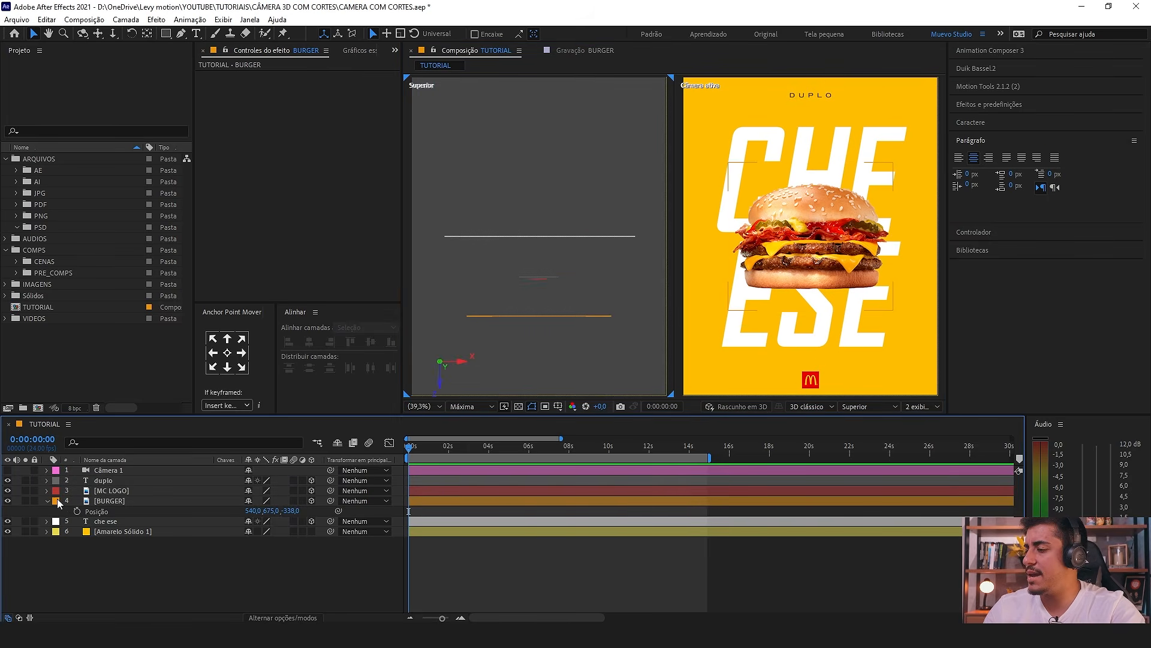
click(47, 500)
click(8, 470)
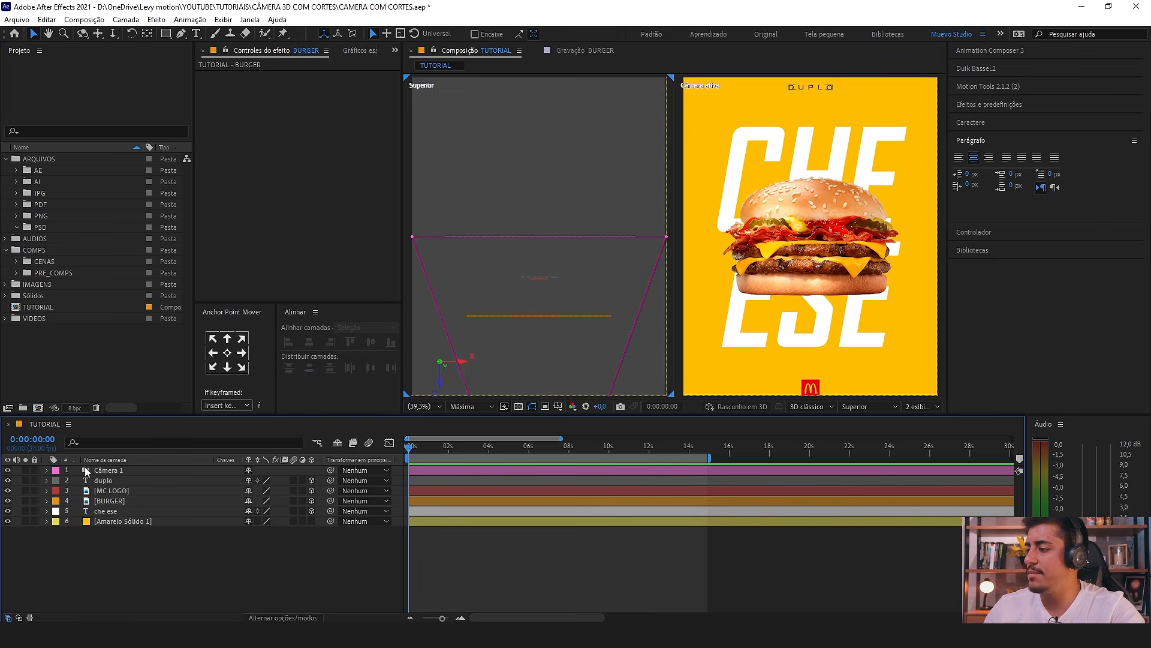
Step: Select Câmera 1, frame it in the Superior view and check its Orientação automática options without changing them
click(105, 460)
click(108, 470)
scroll(538, 293, down, 3)
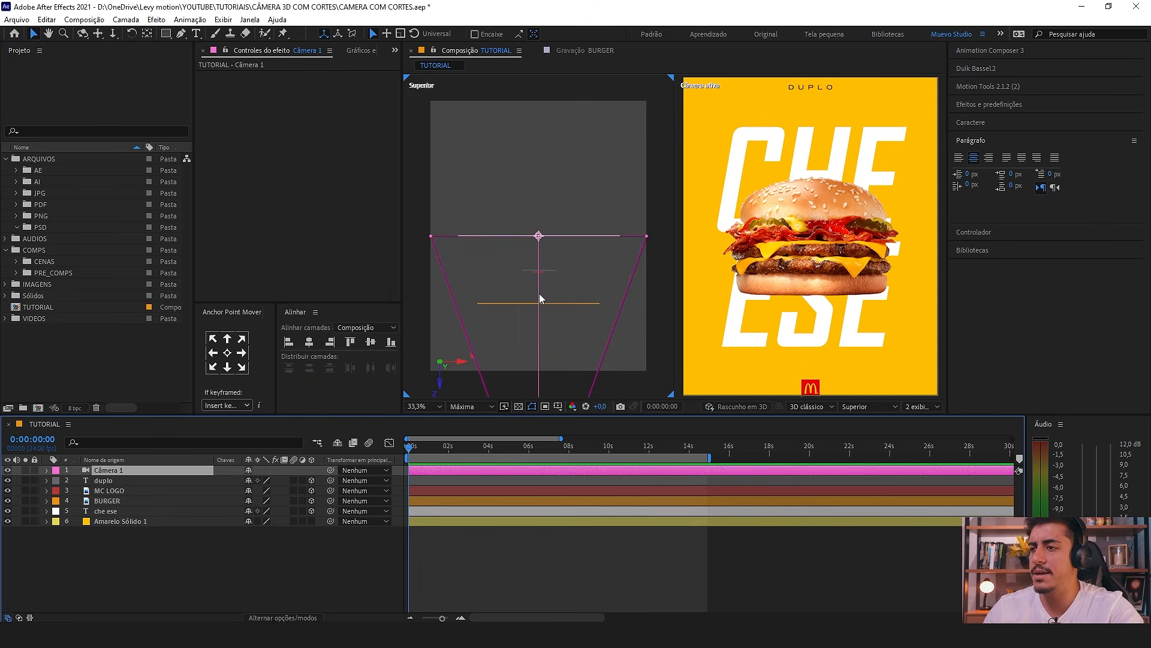
drag(547, 183, 544, 190)
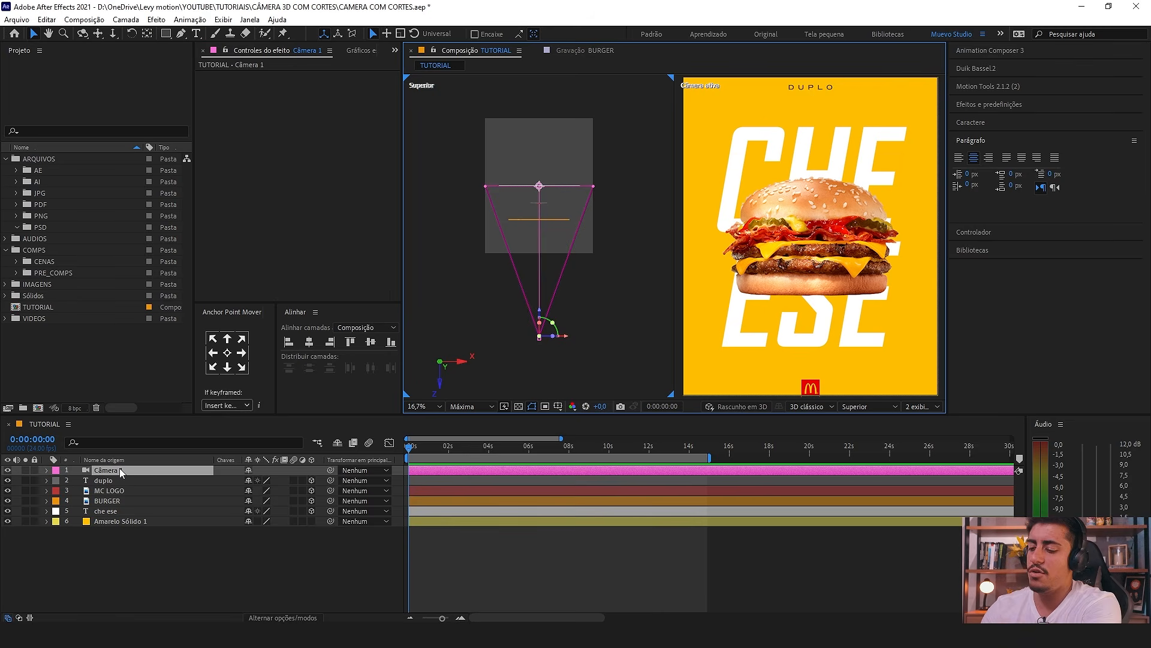
key(ctrl+alt+o)
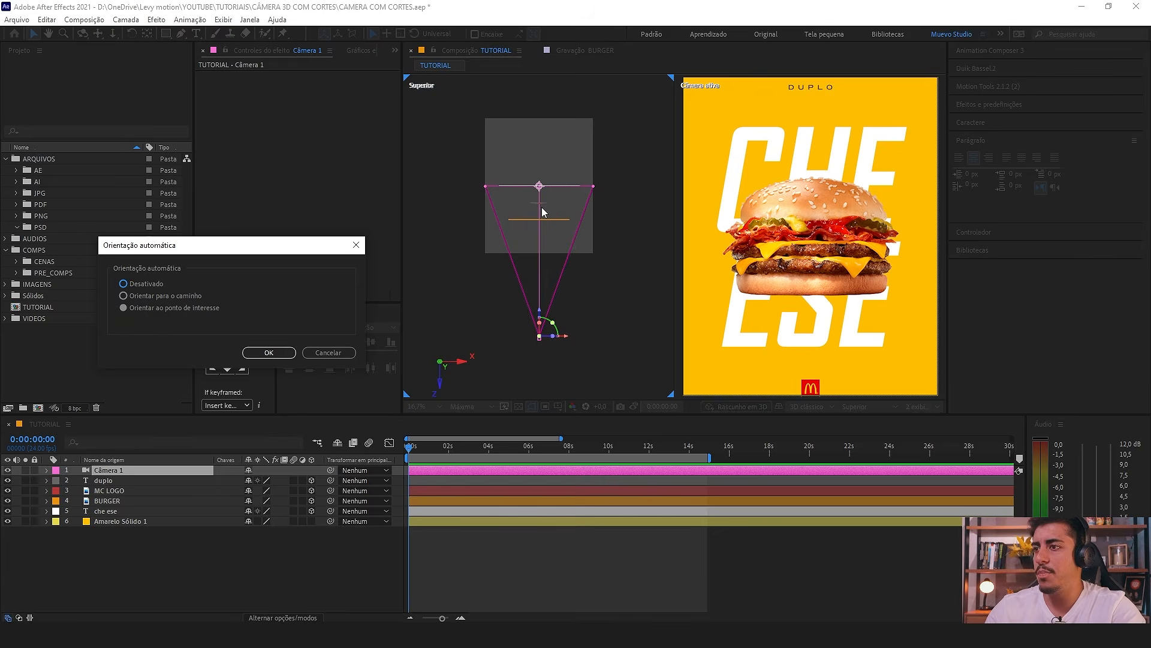
click(357, 247)
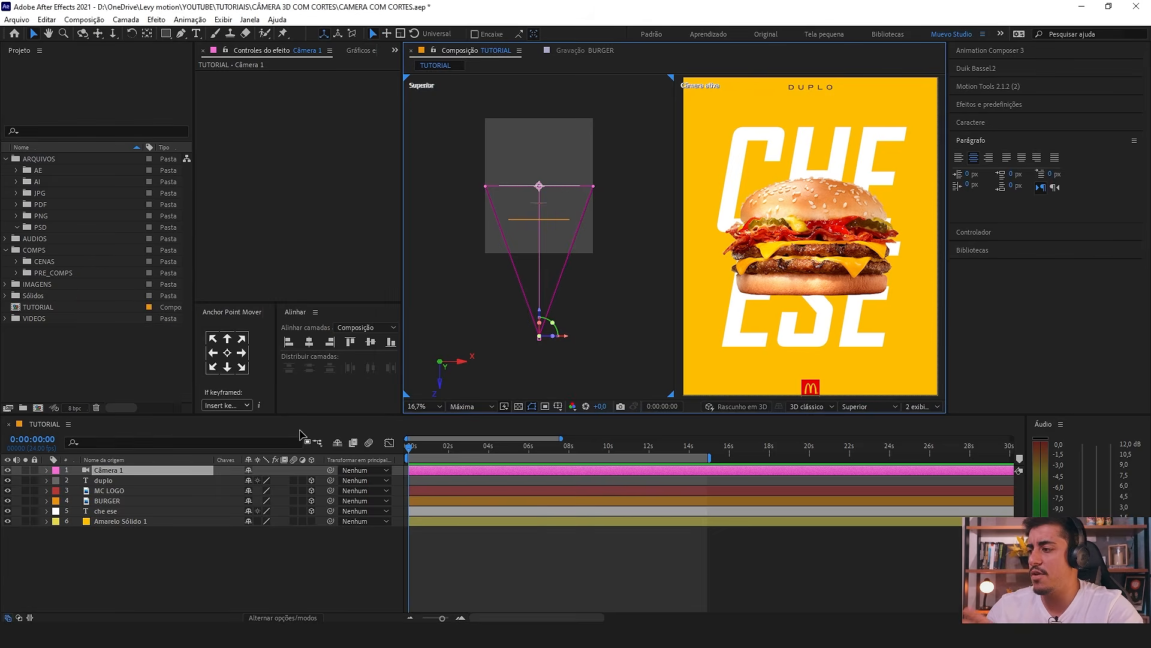
Step: Reveal Câmera 1's Position property and try shifting the camera sideways along X, undoing the move
key(p)
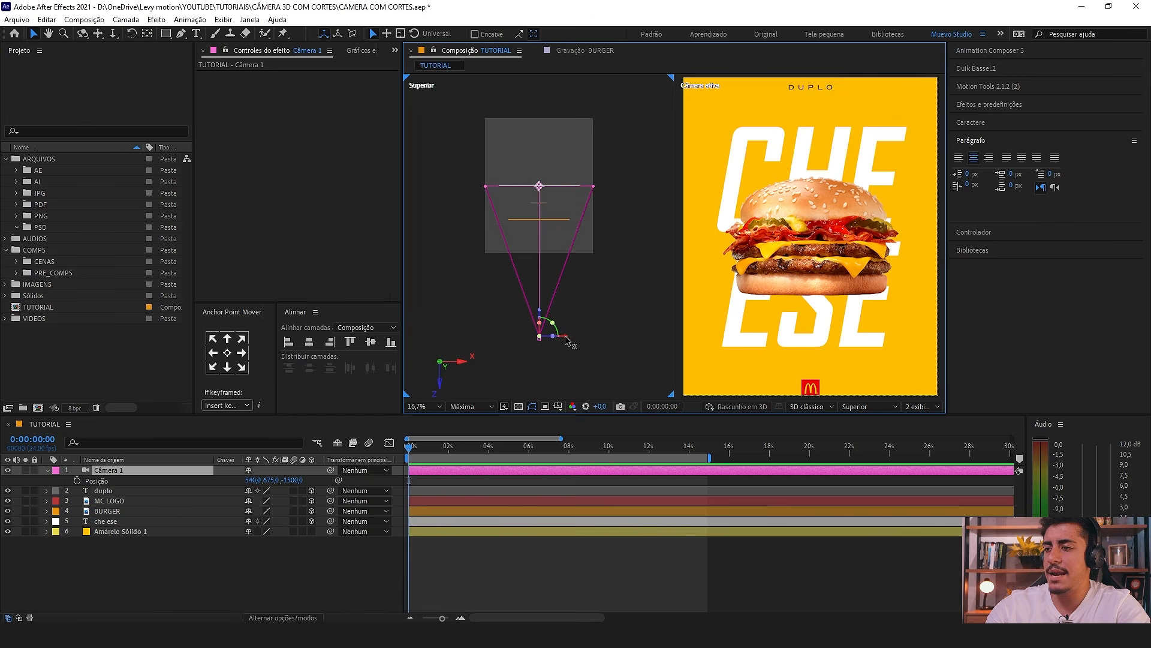
drag(565, 337, 602, 344)
key(ctrl+z)
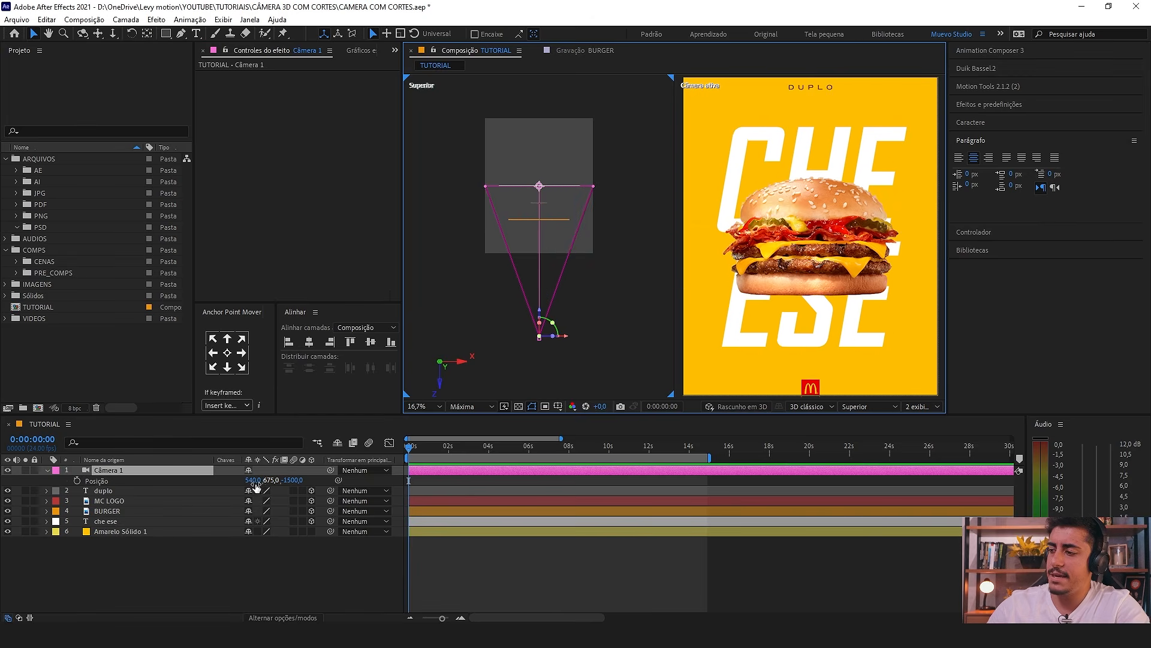
Step: Try shifting Câmera 1 sideways to X positions 1365 and 1797 to compare the layers' perspective, undoing each move
drag(255, 482, 751, 479)
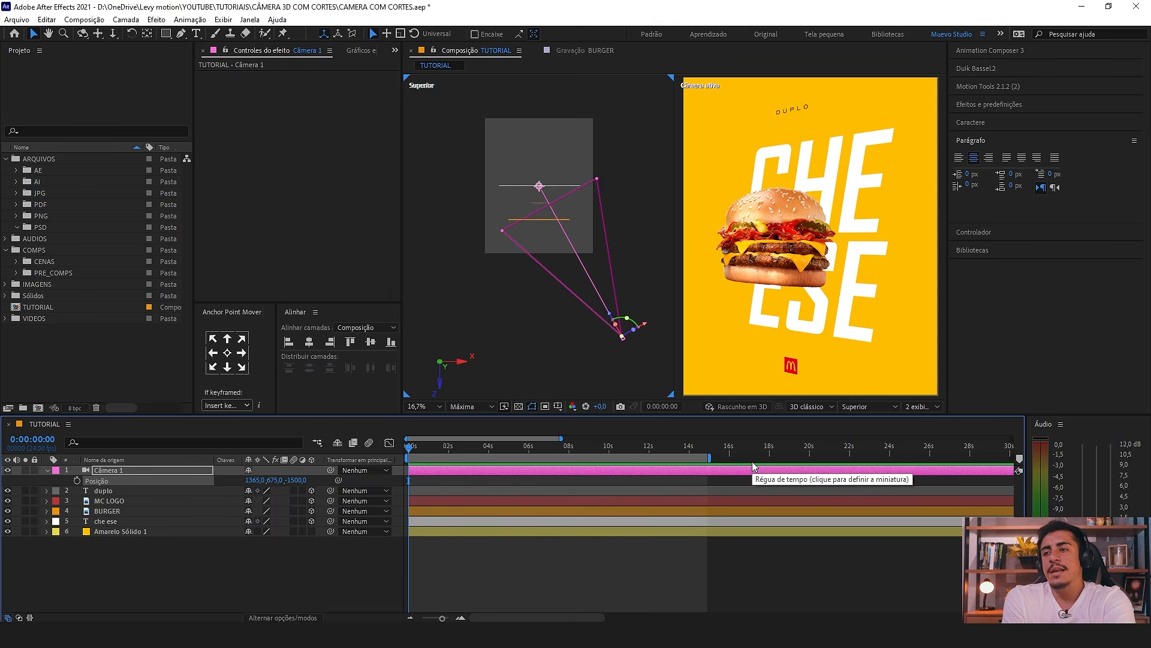
key(ctrl+z)
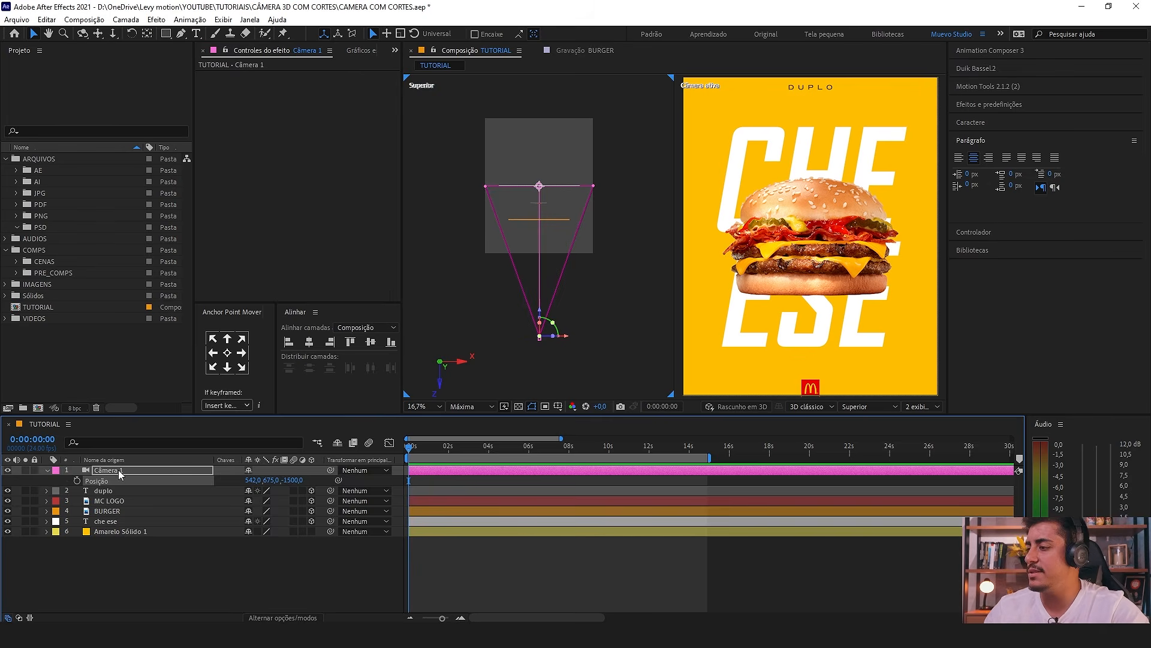
drag(252, 480, 941, 455)
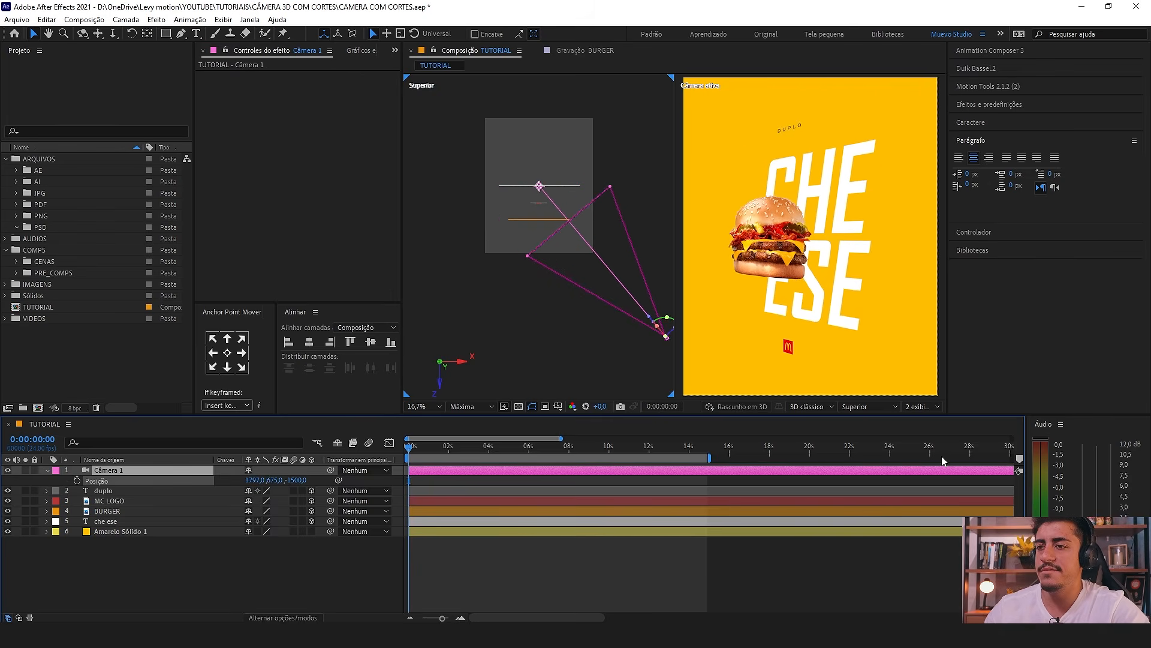
click(816, 252)
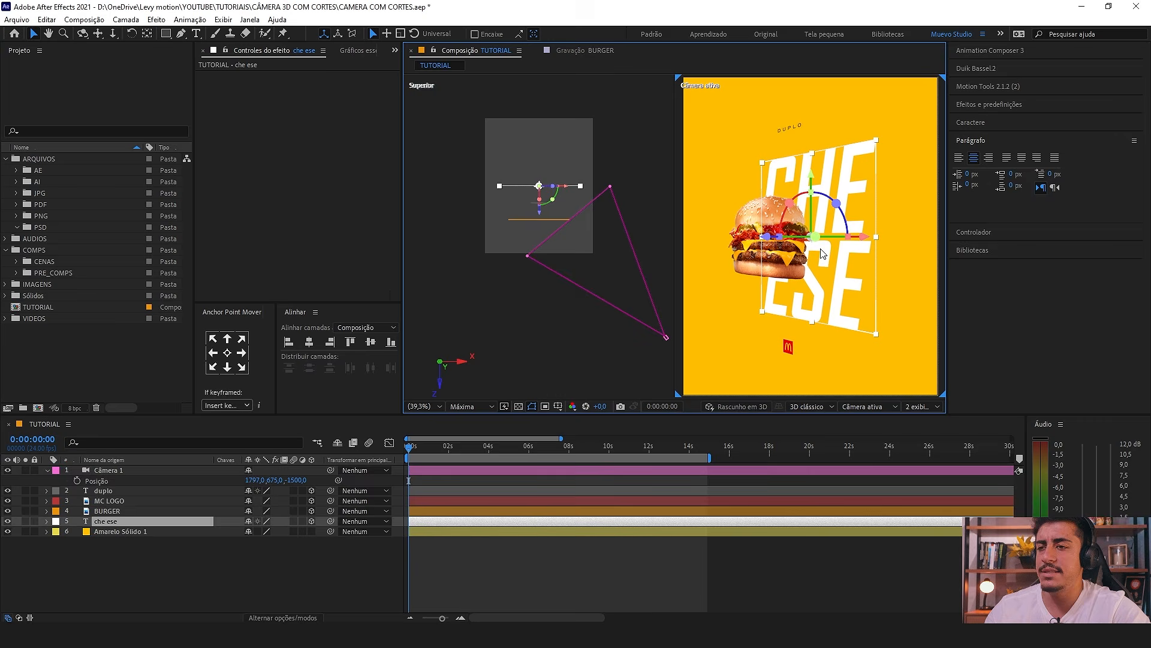
click(738, 255)
click(790, 129)
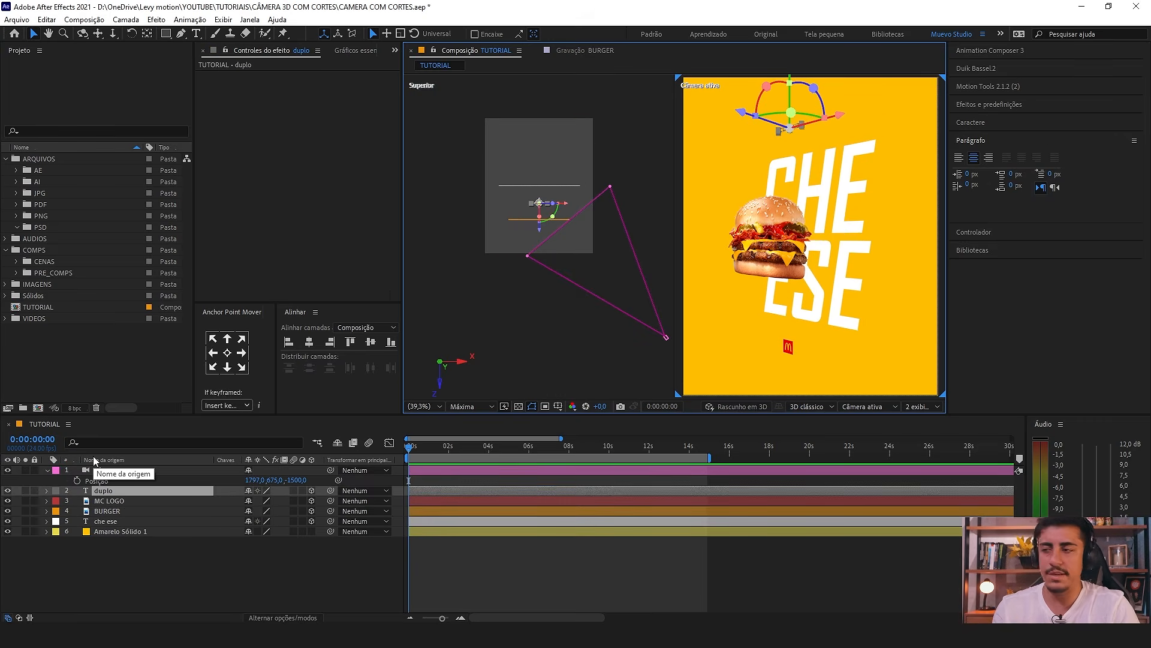
click(114, 470)
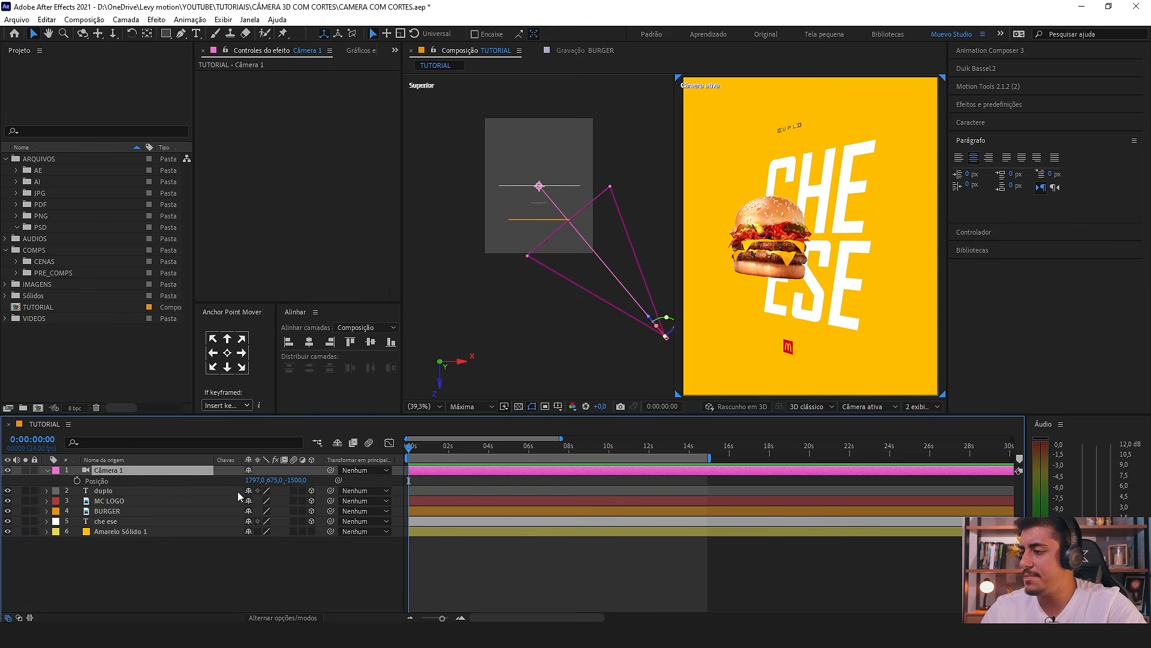
key(ctrl+z)
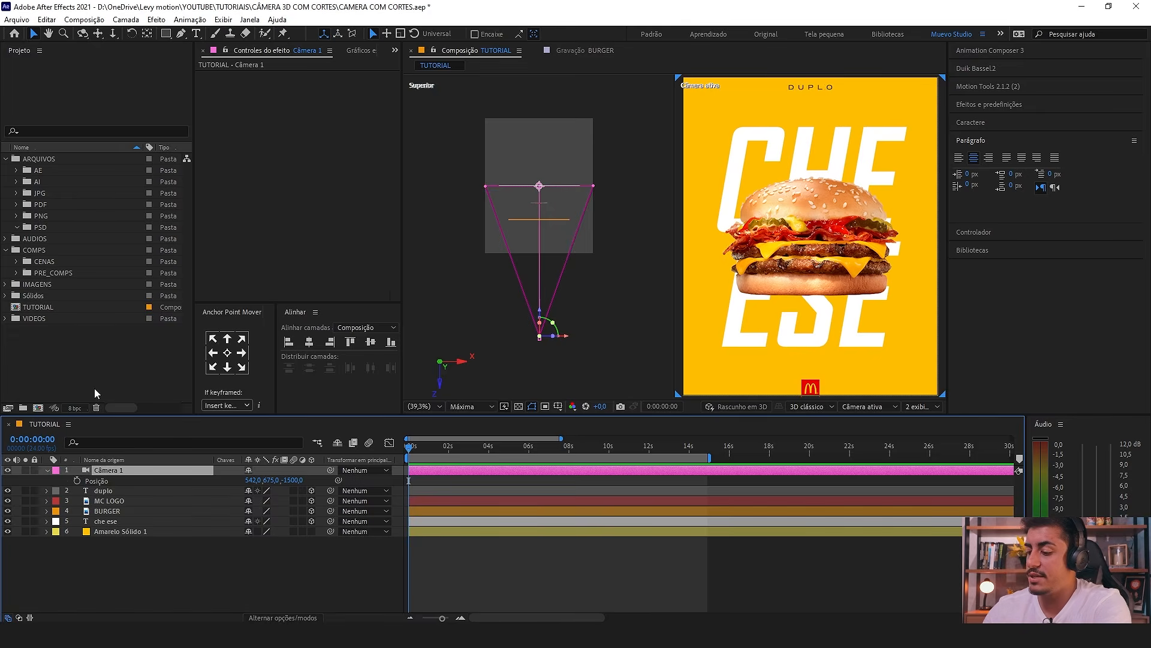
Step: Set Câmera 1's Orientação automática to Desativado and test a sideways shift of the camera, undoing the shift
key(ctrl+alt+o)
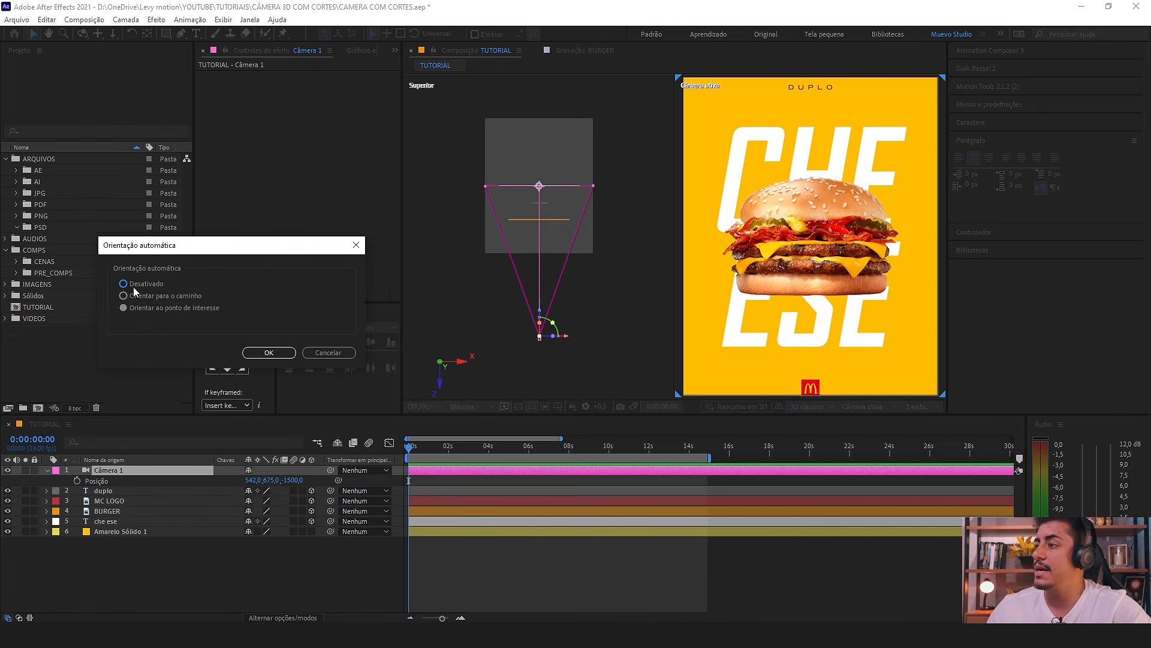
click(123, 284)
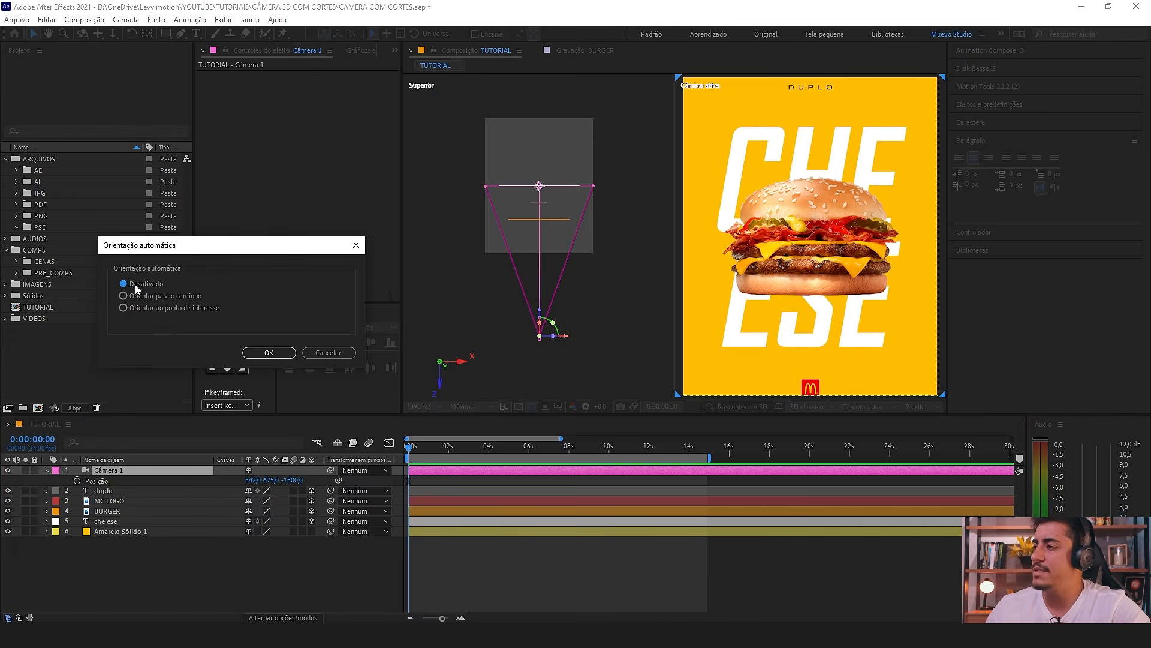
click(268, 352)
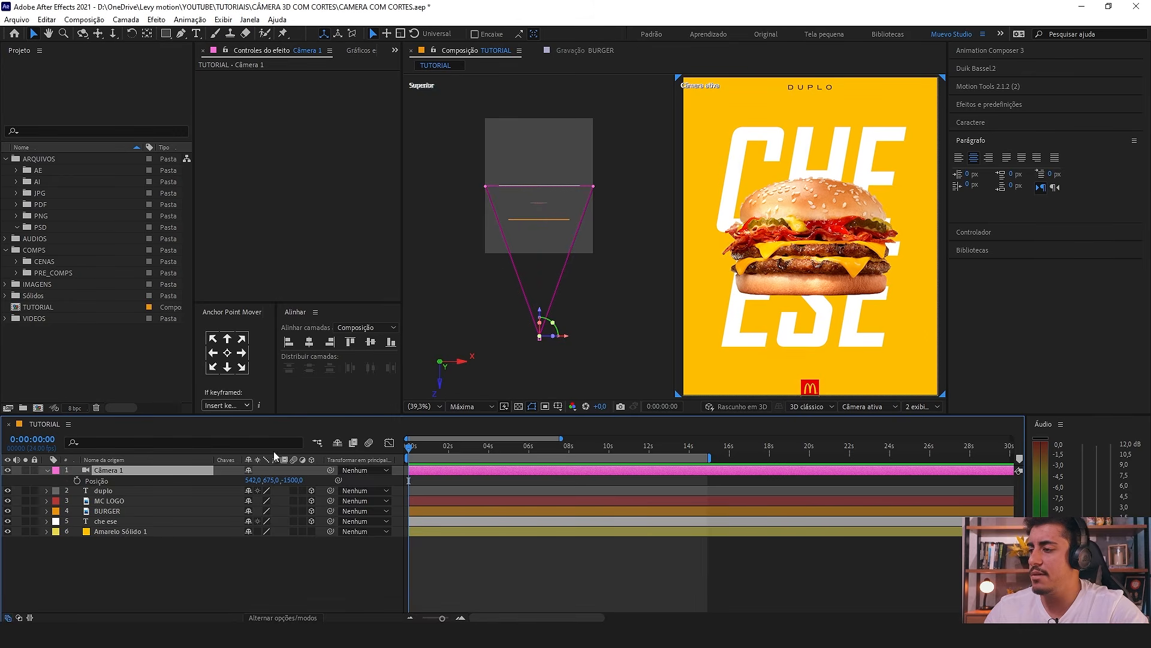
drag(251, 480, 329, 490)
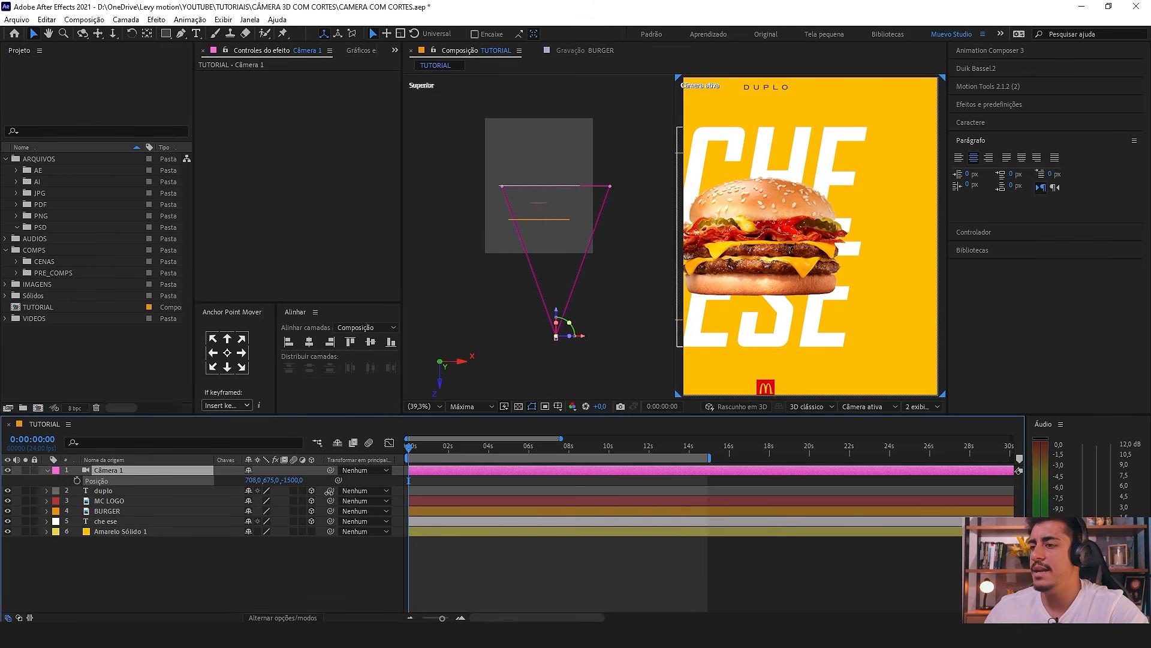
key(ctrl+z)
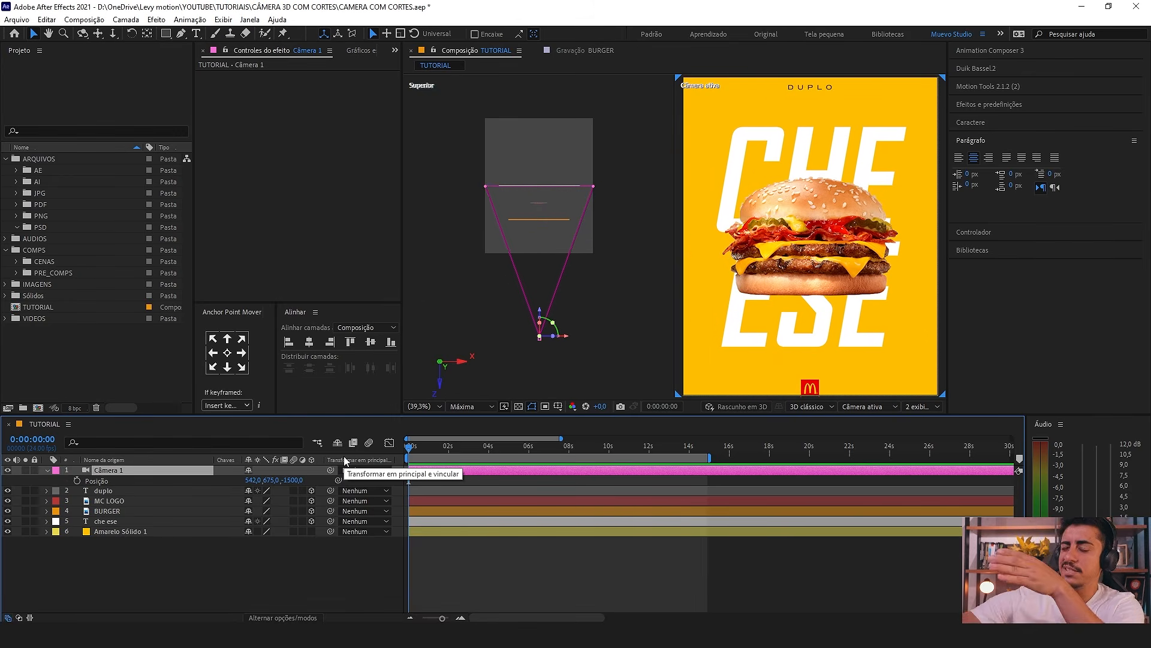
Step: Collapse Câmera 1's Position property and clear the layer selection
click(47, 471)
click(253, 545)
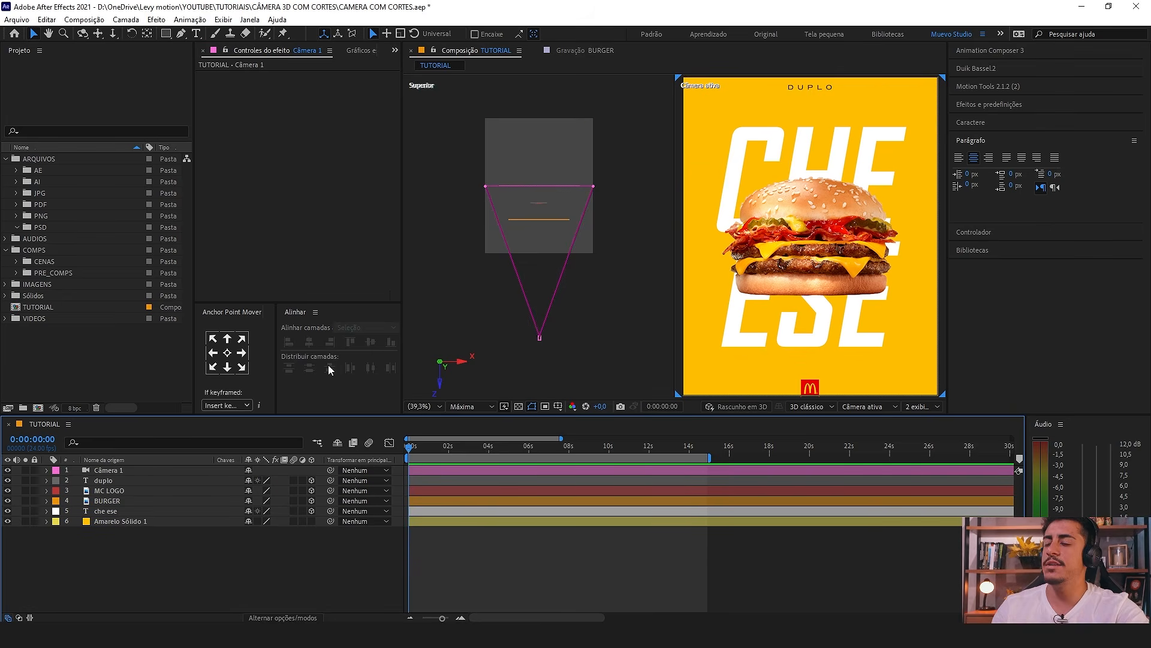
click(572, 200)
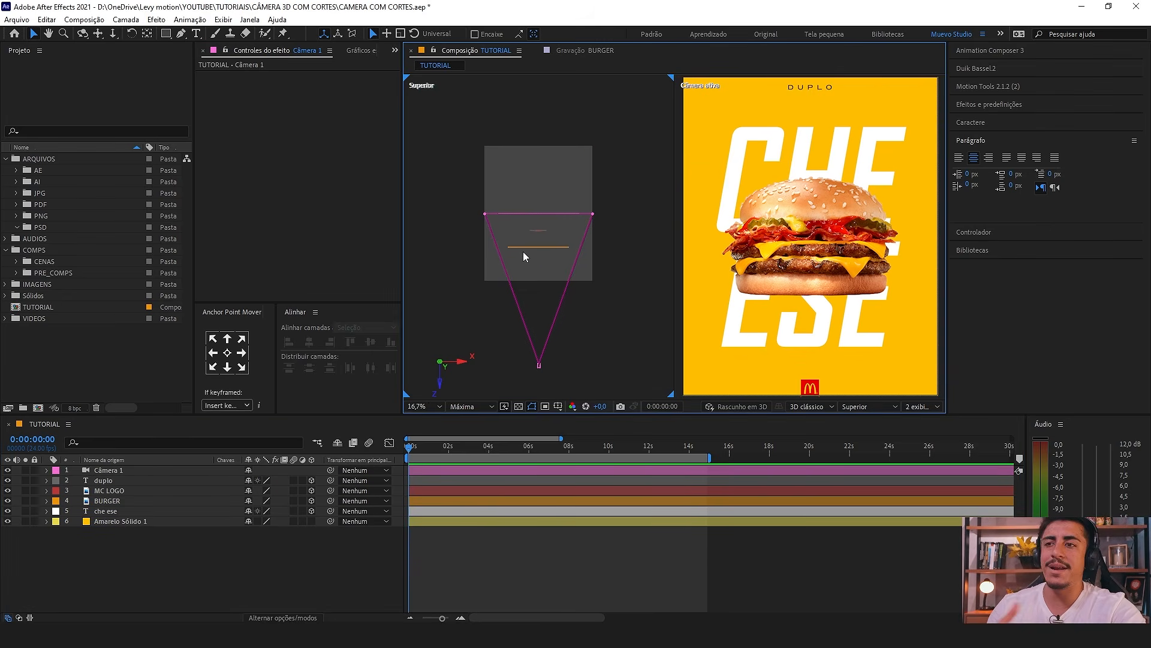
drag(144, 560, 128, 473)
click(137, 563)
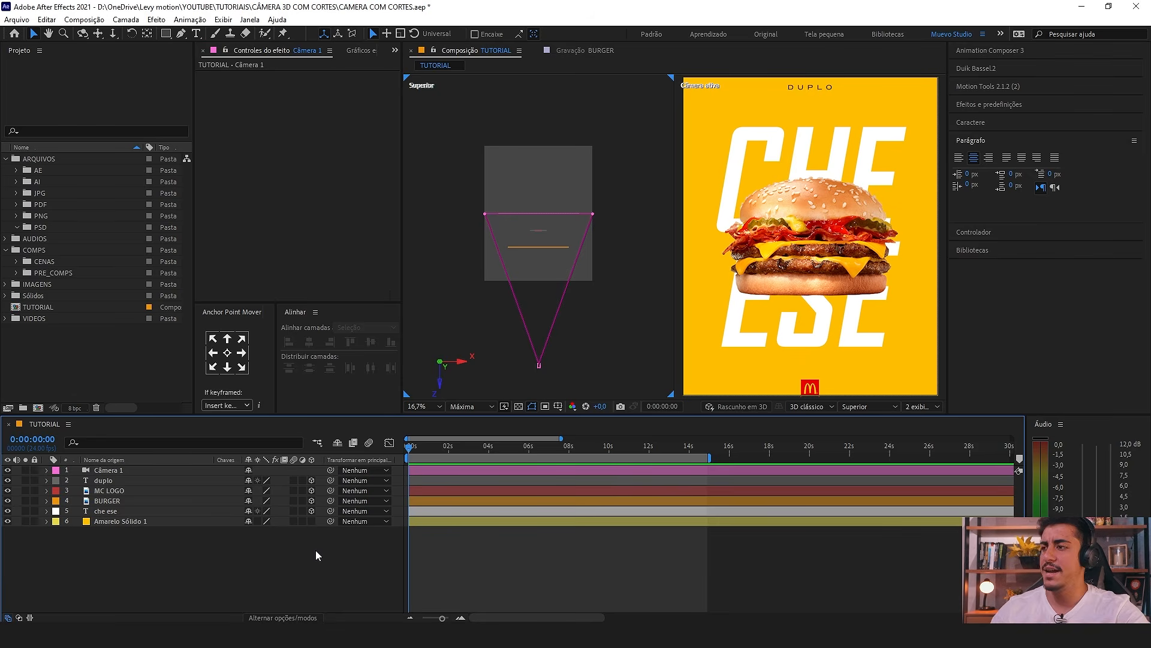
Step: Check where Câmera 1 and the che ese, duplo and MC LOGO layers sit in the Superior and camera views
click(136, 470)
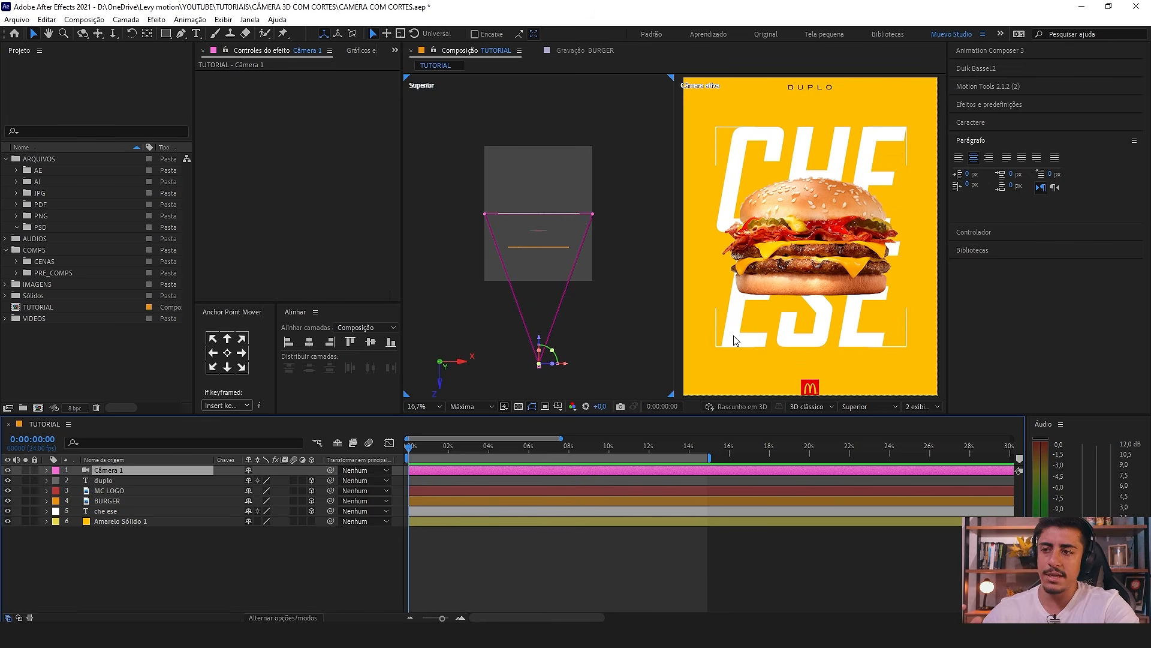
click(749, 342)
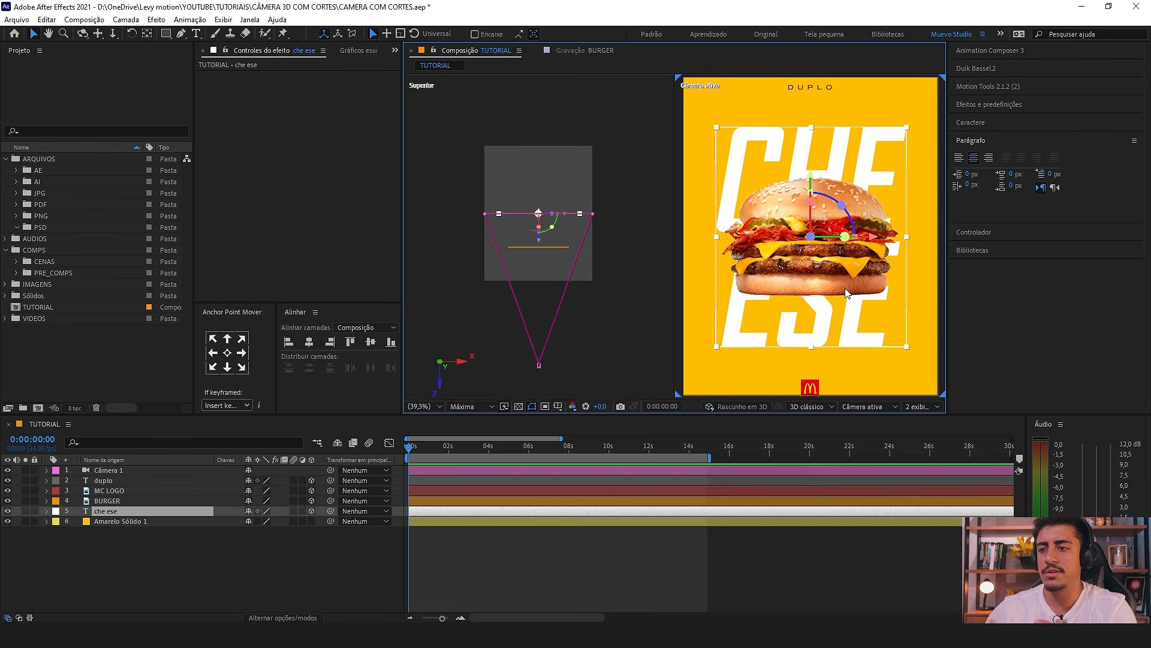
click(218, 549)
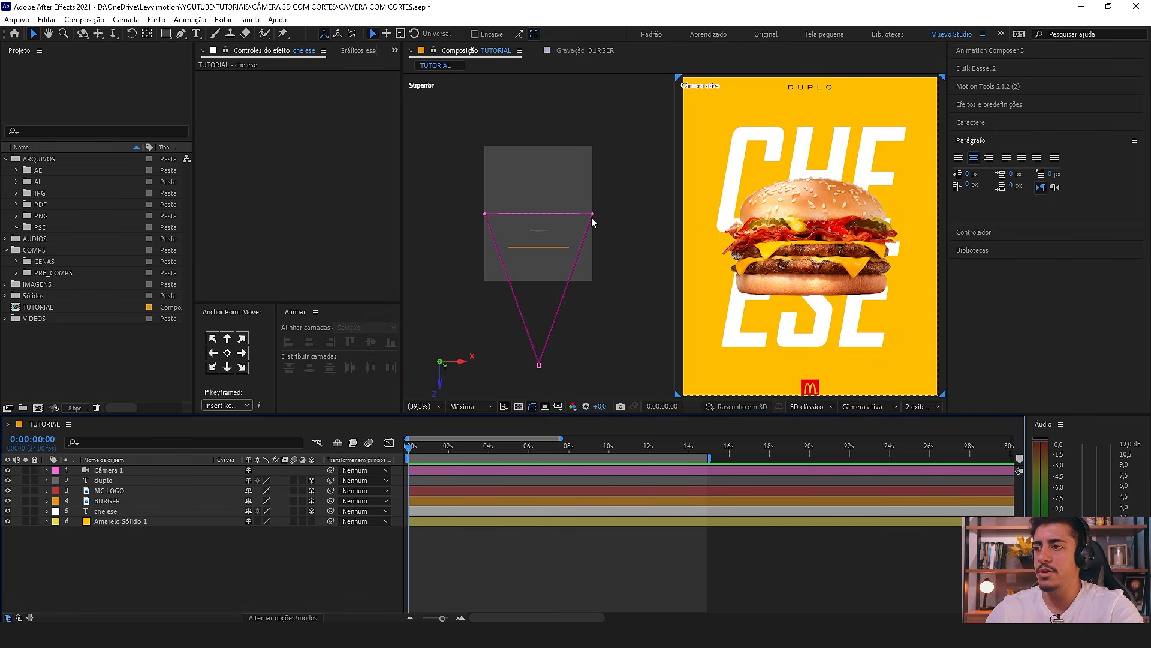
click(563, 228)
drag(529, 234, 528, 235)
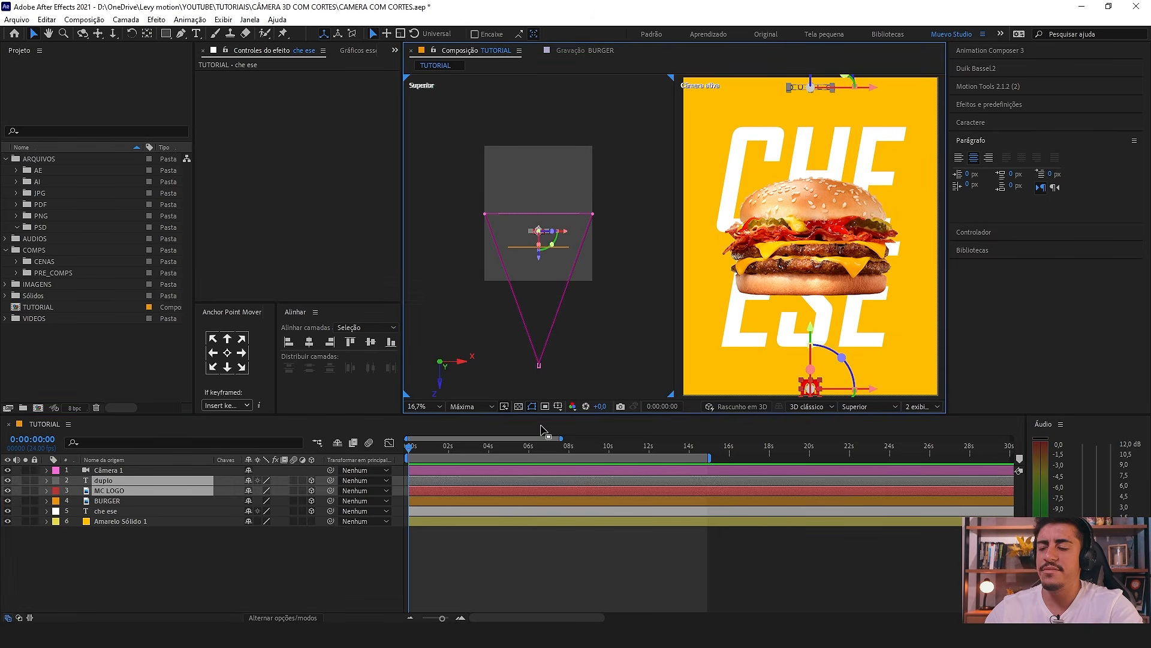
click(473, 571)
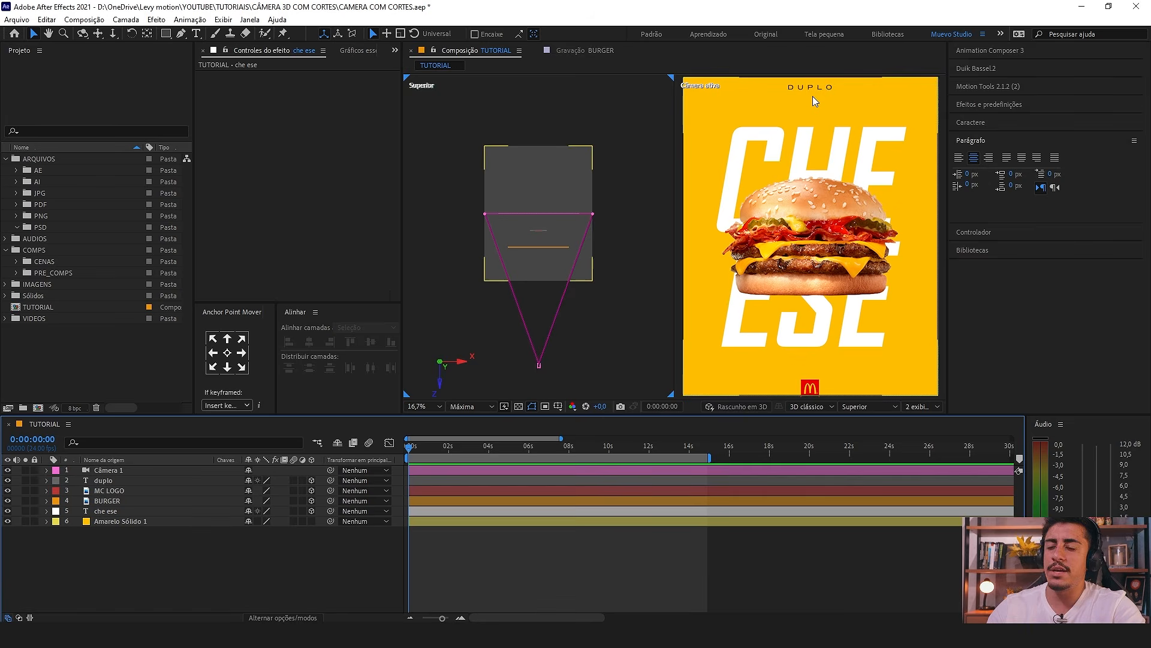
Step: Reduce the BURGER layer's Escala to 95%
click(798, 202)
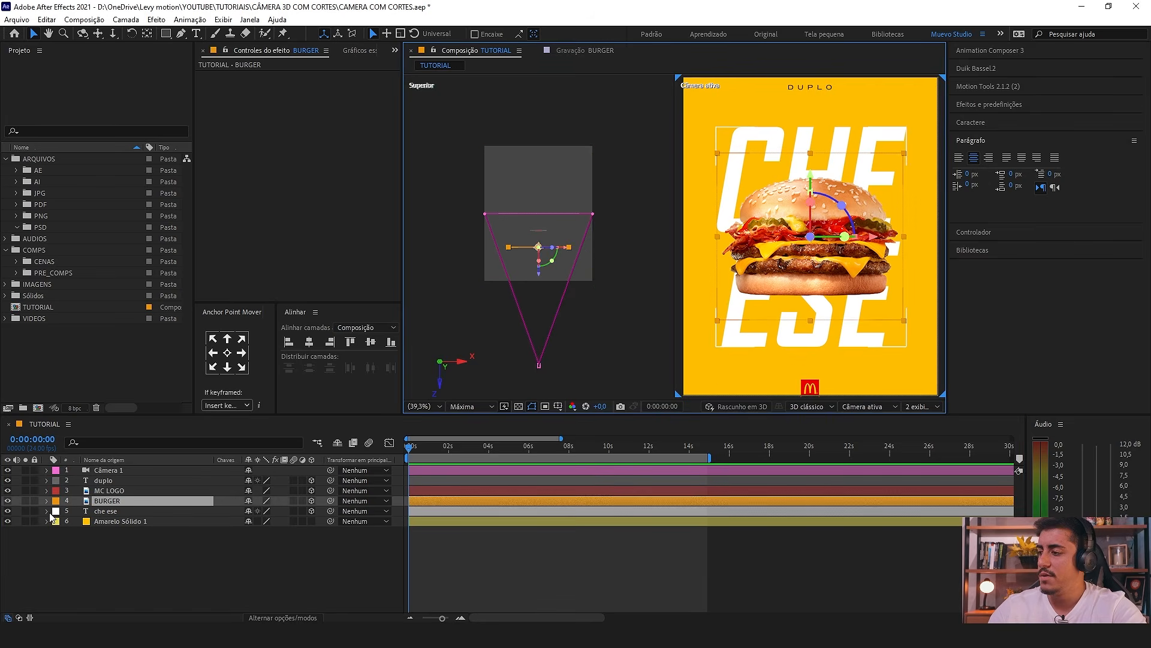
key(s)
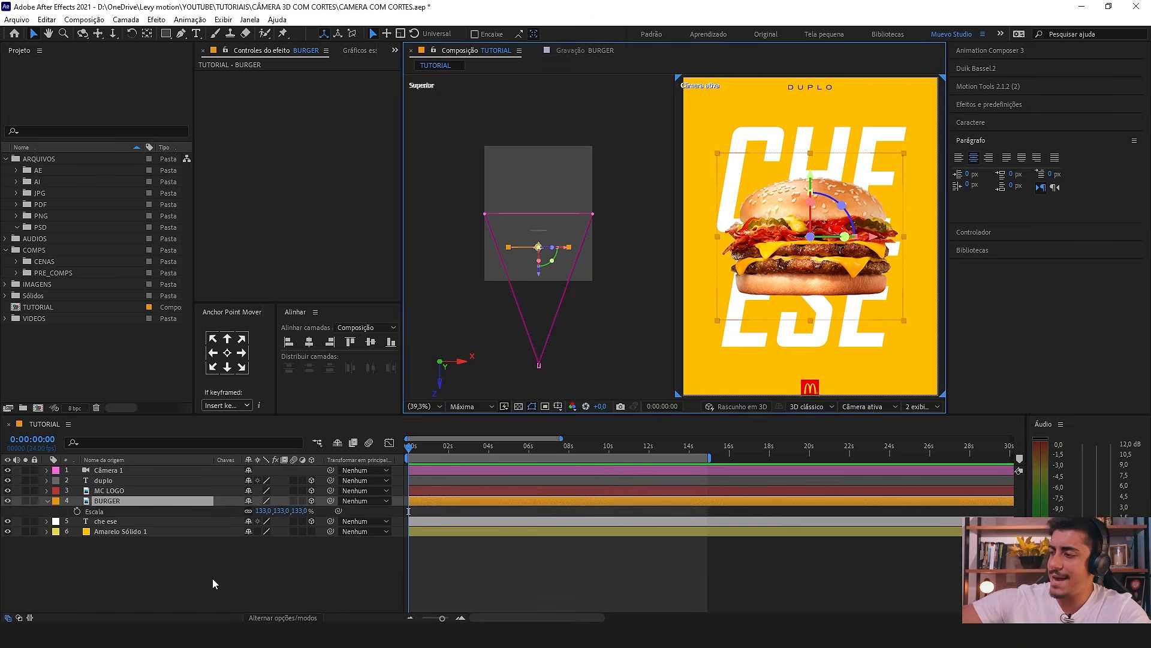
drag(256, 511, 238, 511)
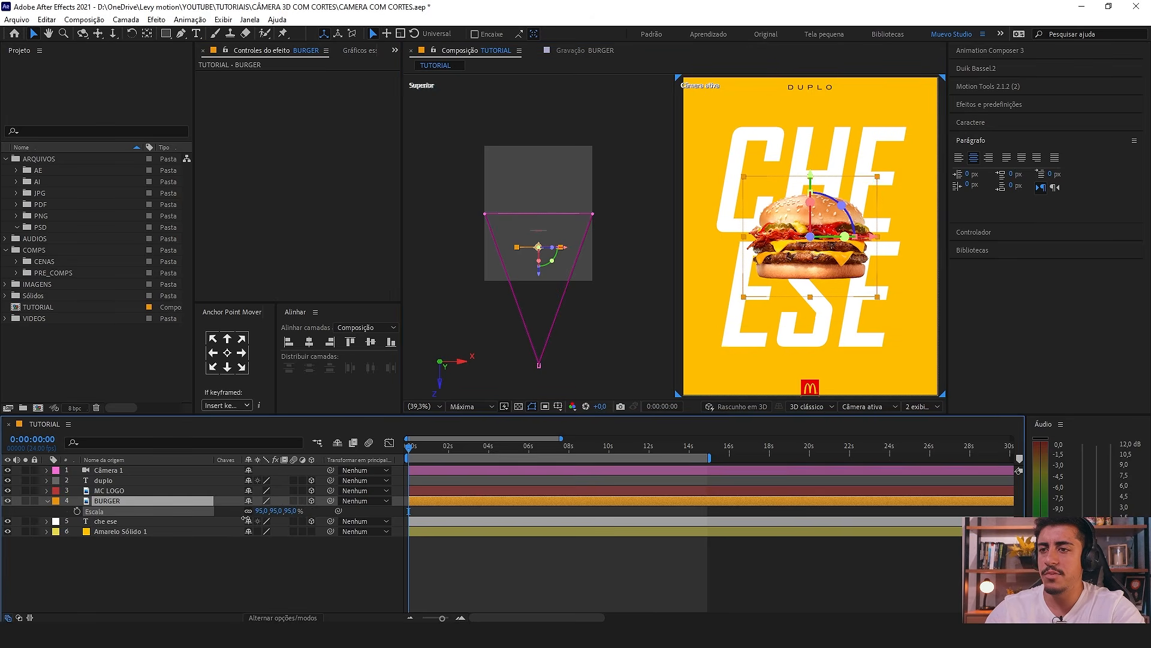
Step: Move the duplo text slightly down from the poster's top edge and the MC LOGO slightly up from its bottom edge
click(823, 89)
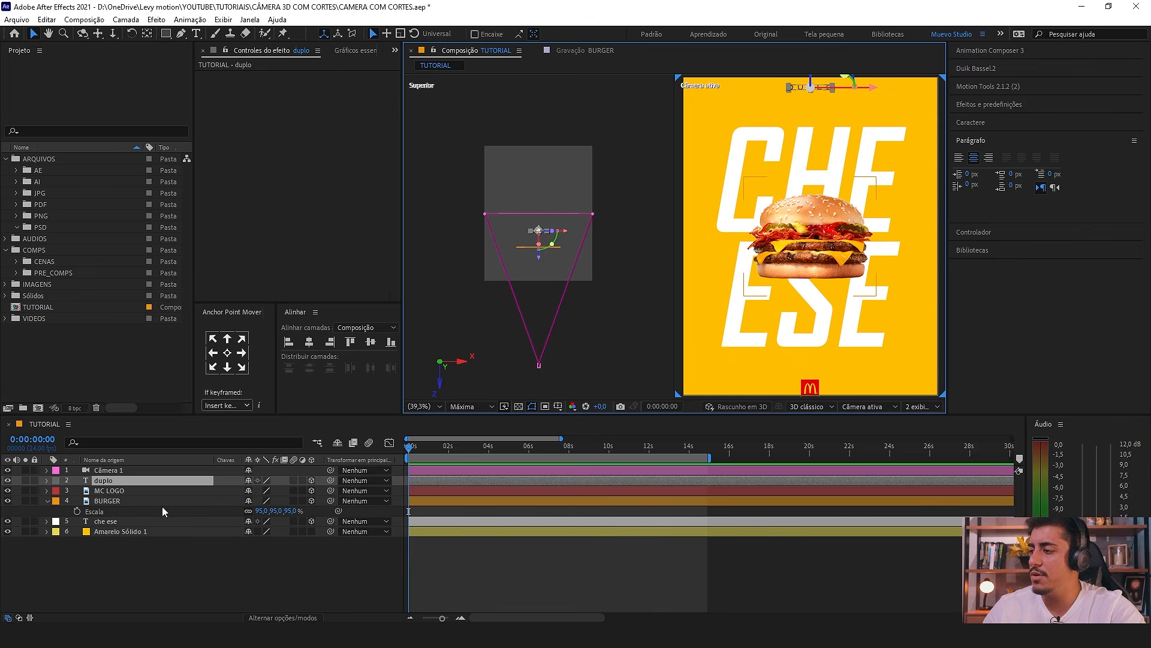
key(space)
drag(808, 100, 801, 155)
drag(805, 81, 804, 98)
key(space)
drag(794, 344, 797, 220)
key(space)
click(797, 298)
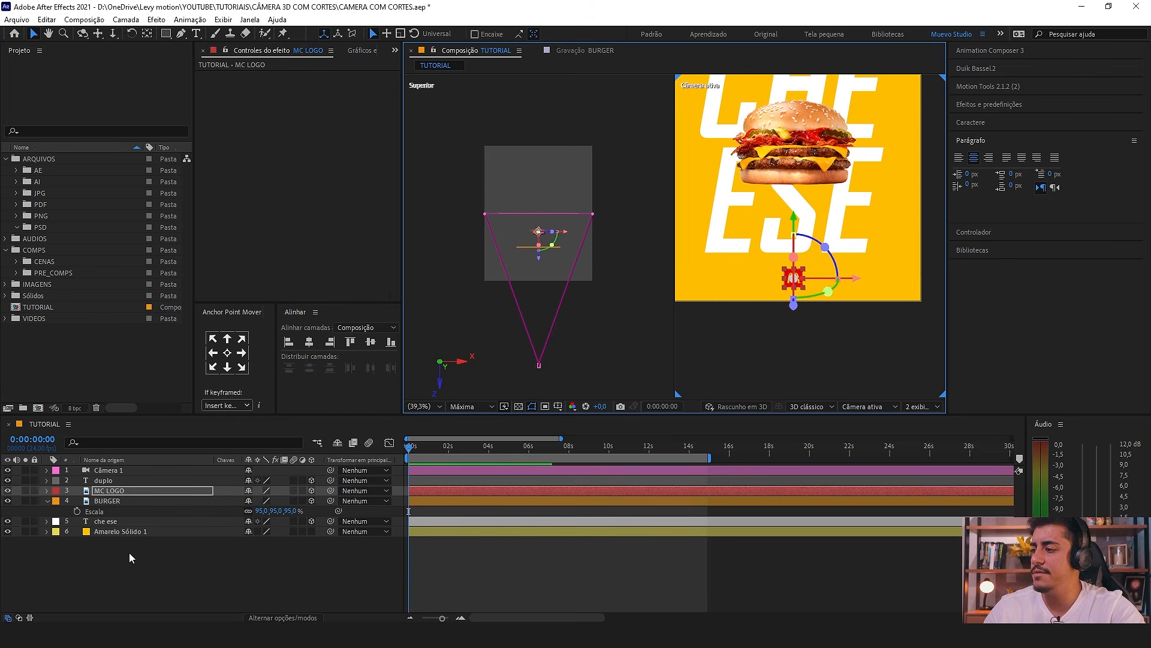
click(128, 553)
key(u)
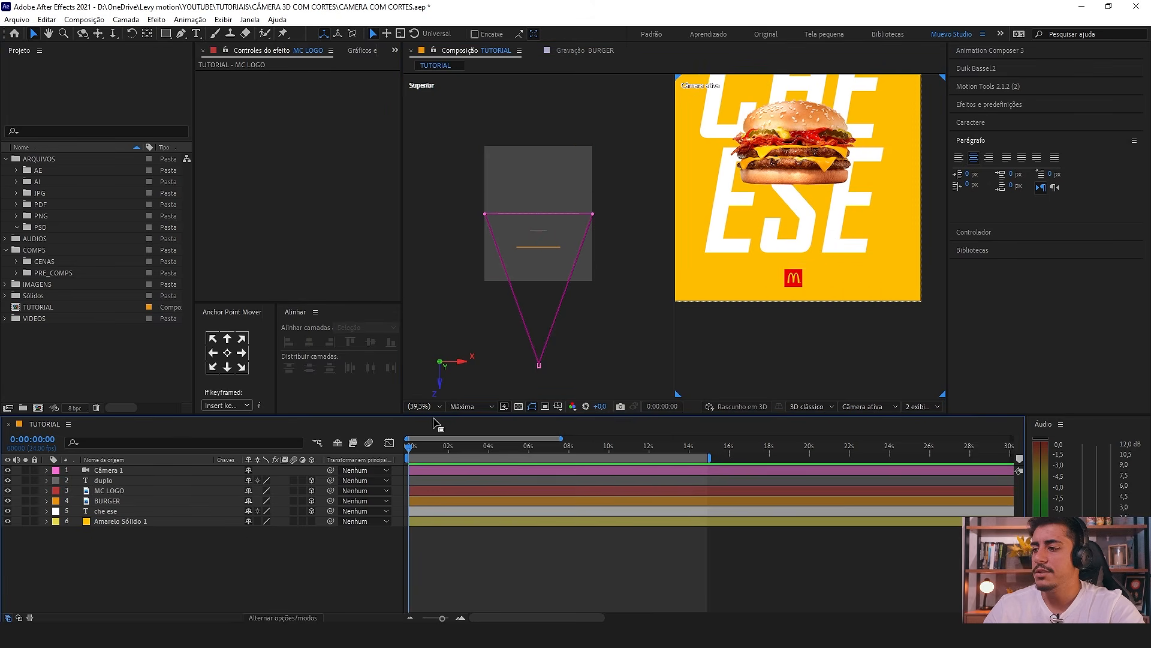
click(436, 407)
click(451, 207)
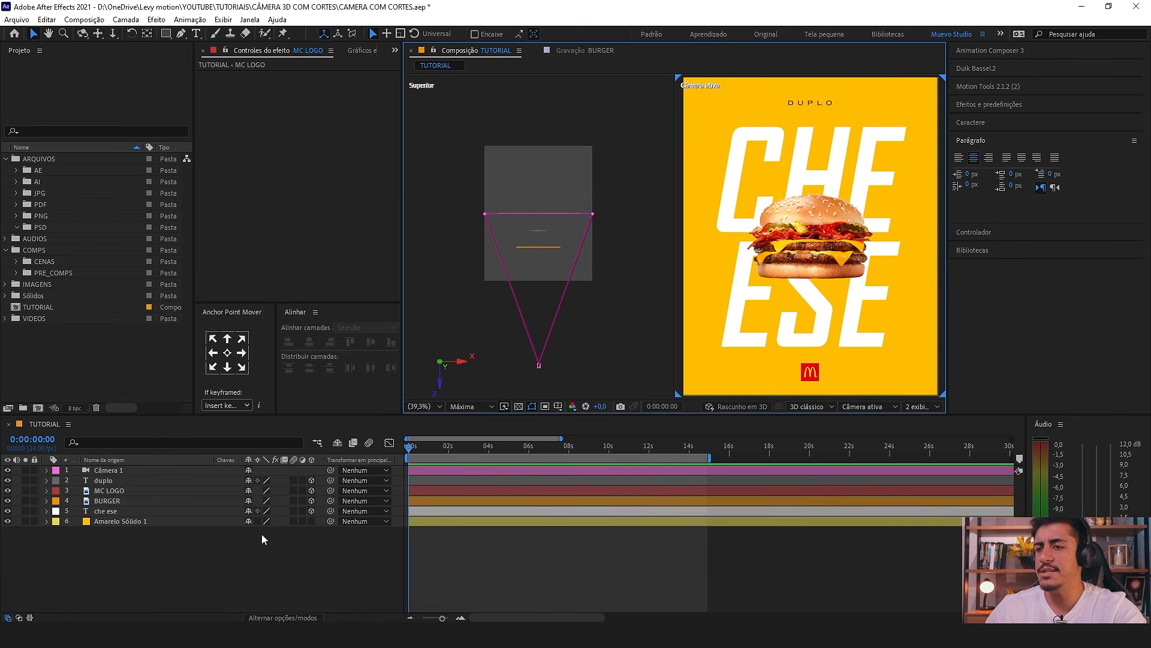
Step: Bring Câmera 1 closer to the poster and raise it, setting its Position to 542, 444, -706
click(120, 470)
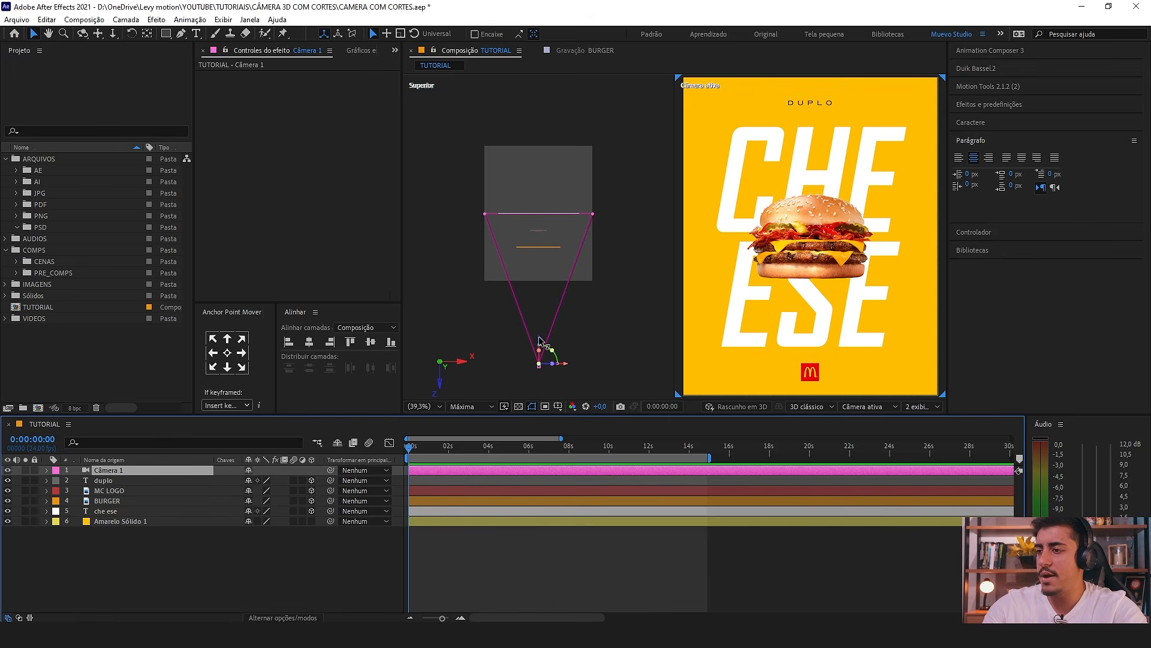
drag(541, 341, 541, 304)
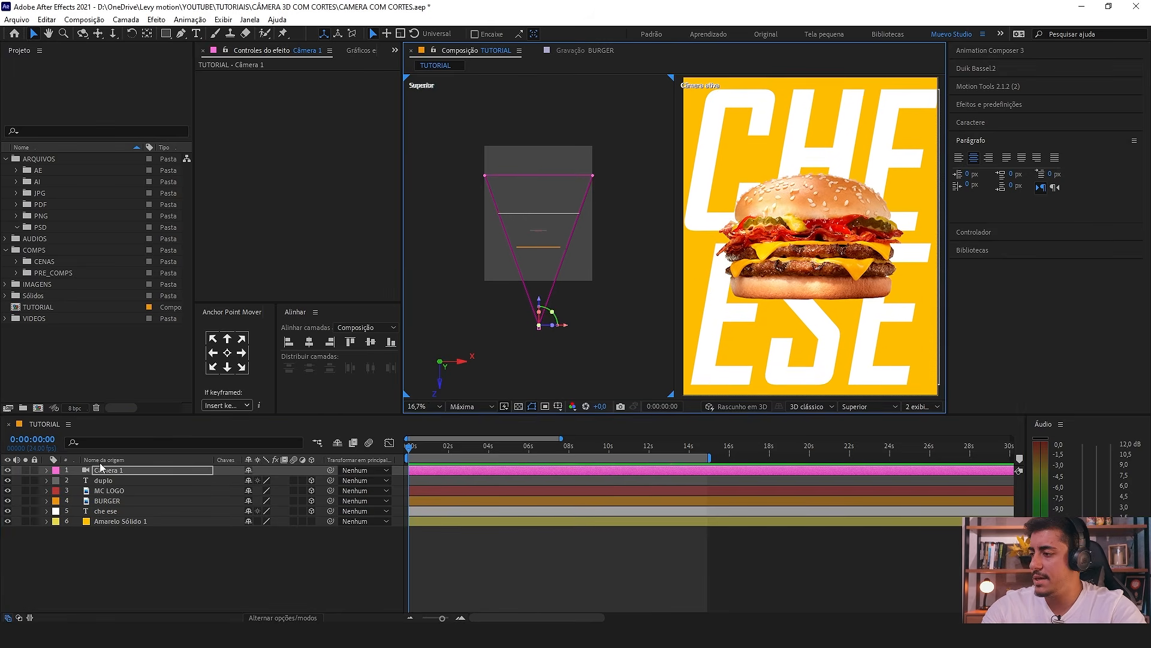
click(102, 469)
key(p)
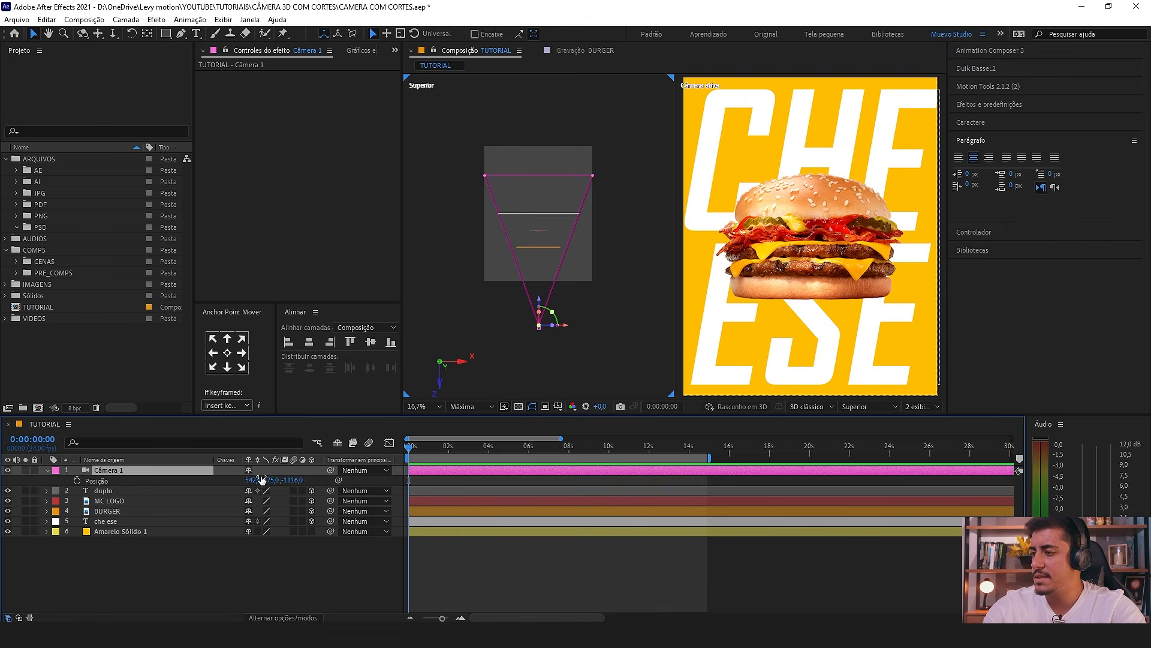
drag(273, 480, 116, 496)
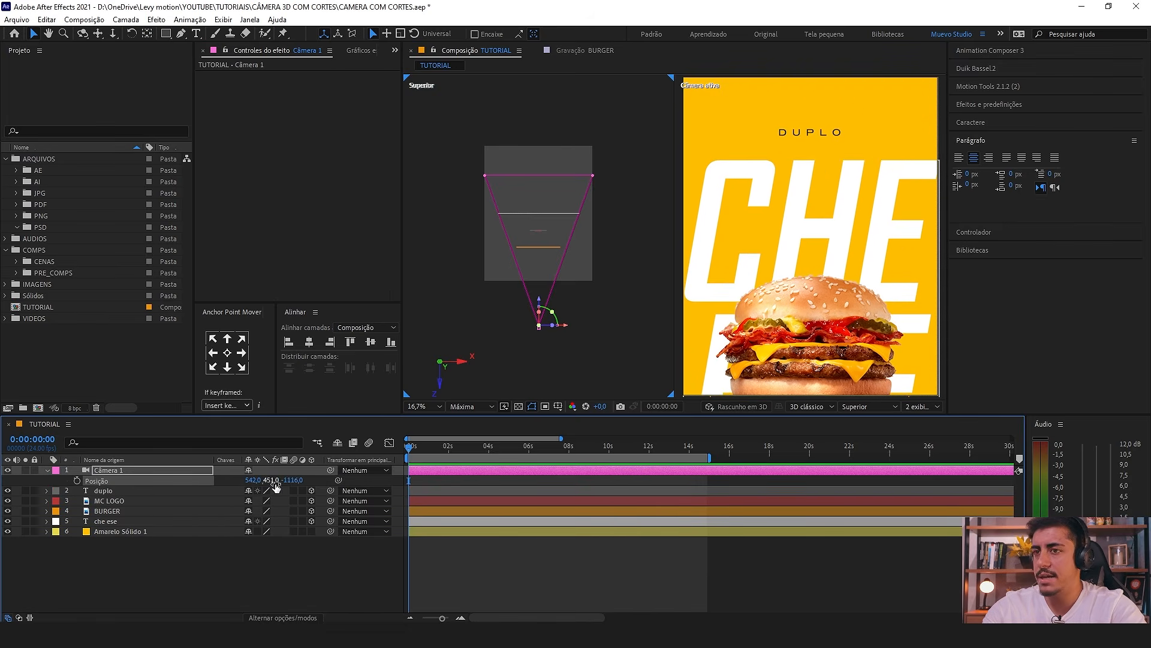
mouse_move(287, 480)
mouse_down()
mouse_move(567, 492)
mouse_move(269, 480)
mouse_up()
Step: Delay the BURGER layer's start to about 4 s and frame Câmera 1 on the letter C at Position 298, 436, -706
click(123, 511)
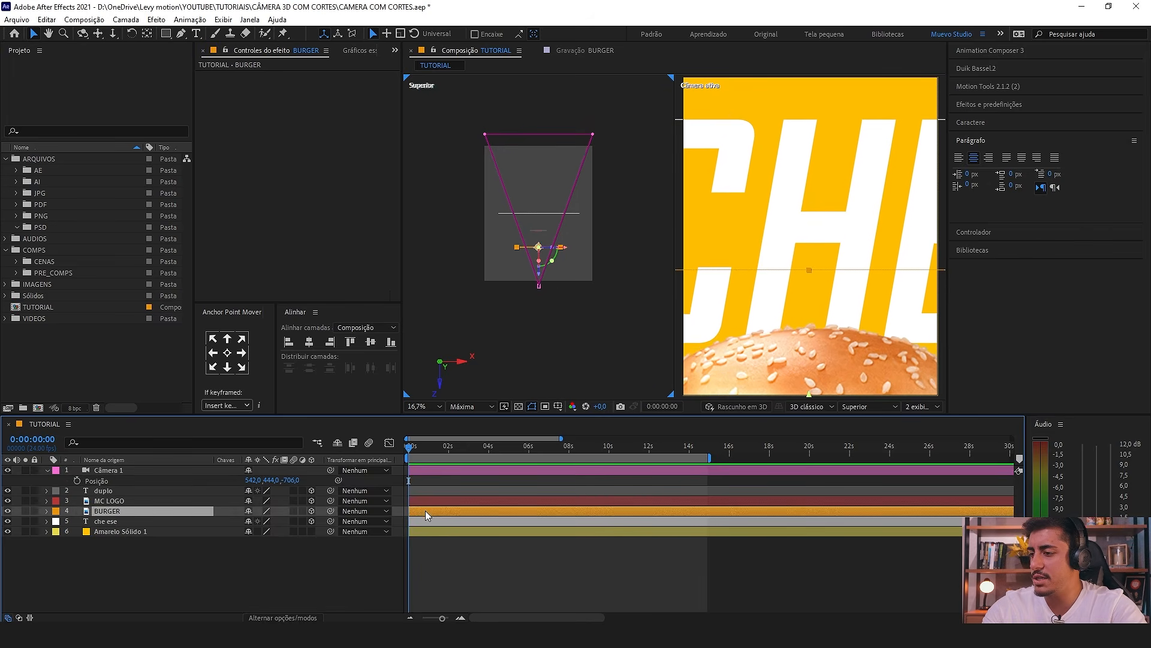
drag(423, 511, 509, 515)
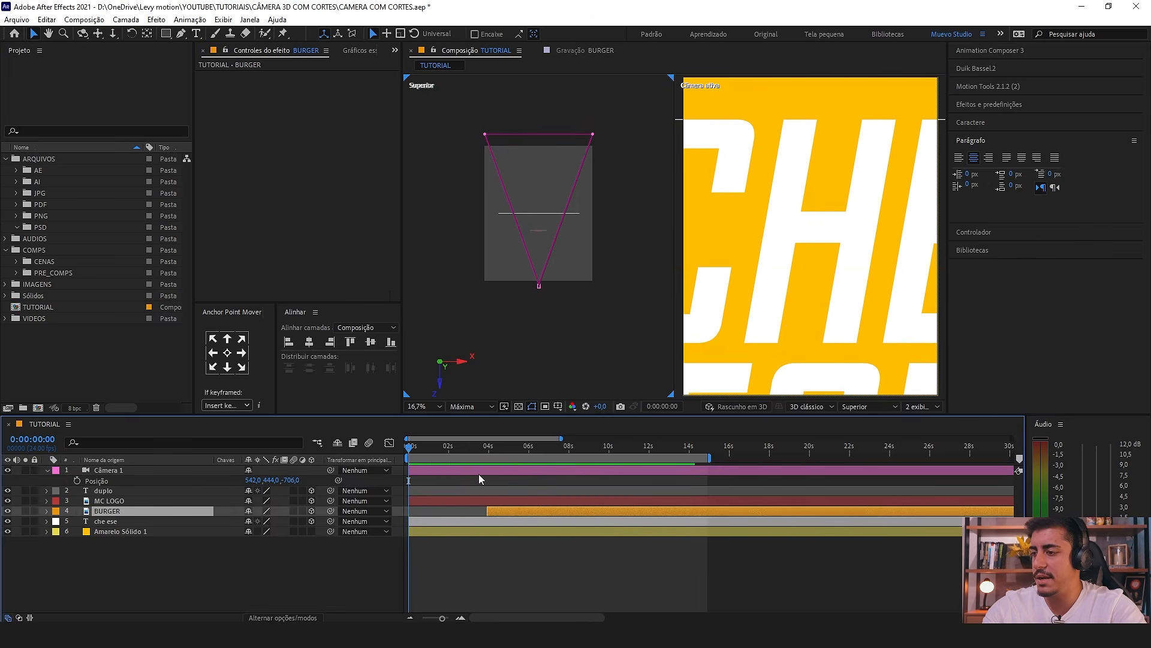
click(168, 471)
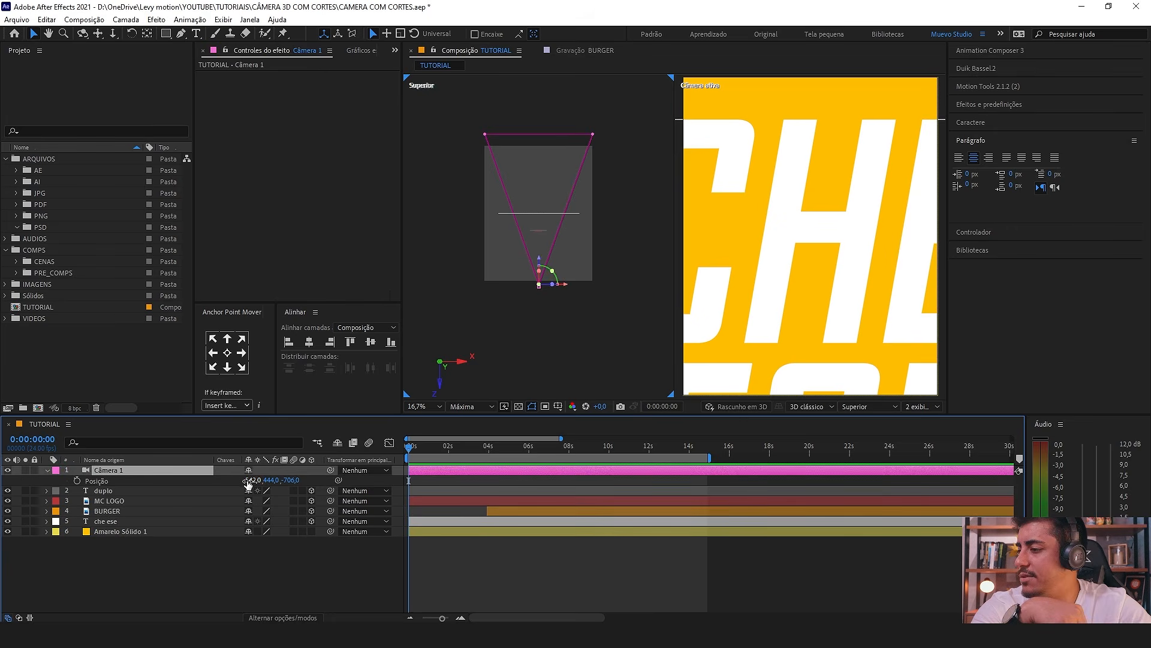
drag(253, 480, 110, 492)
drag(277, 481, 270, 483)
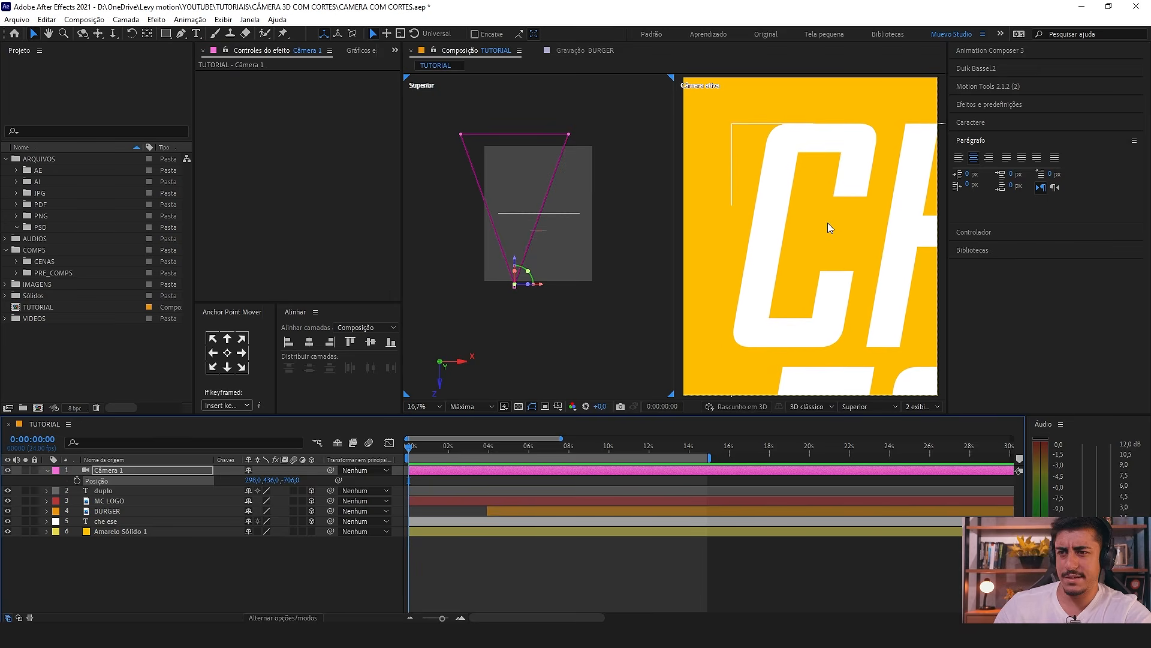
Step: Keyframe Câmera 1's Position at 298, 436, -706 on 0 s and at 827, 436, -706 on 1 s
click(77, 482)
key(=)
drag(410, 449, 450, 459)
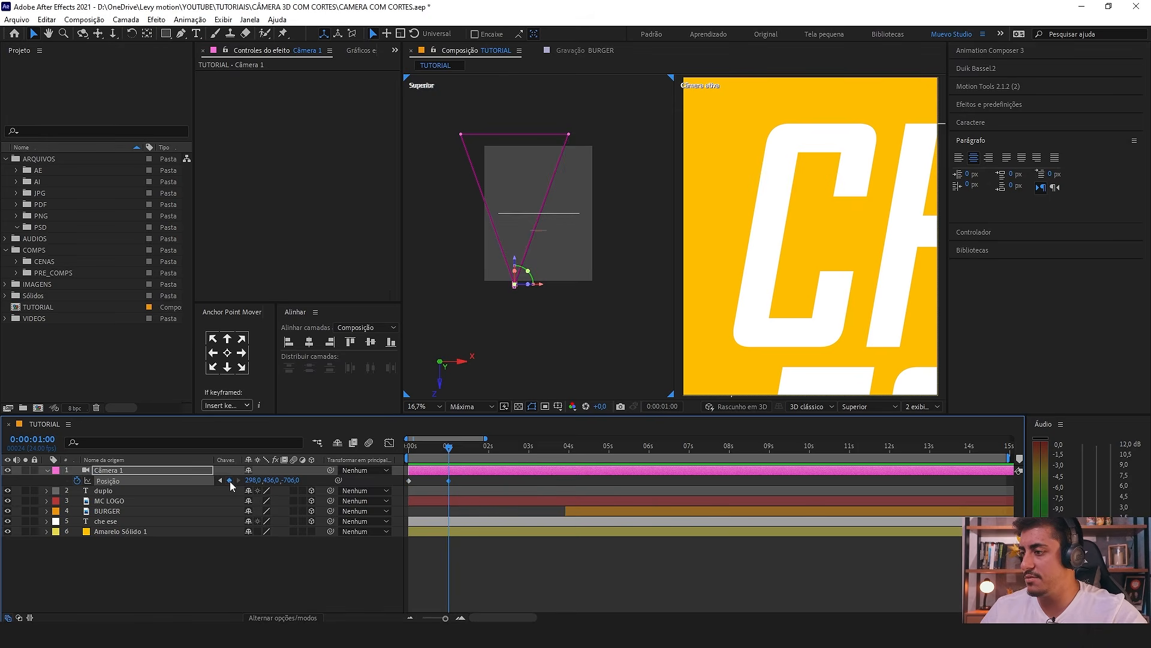
drag(474, 456, 445, 456)
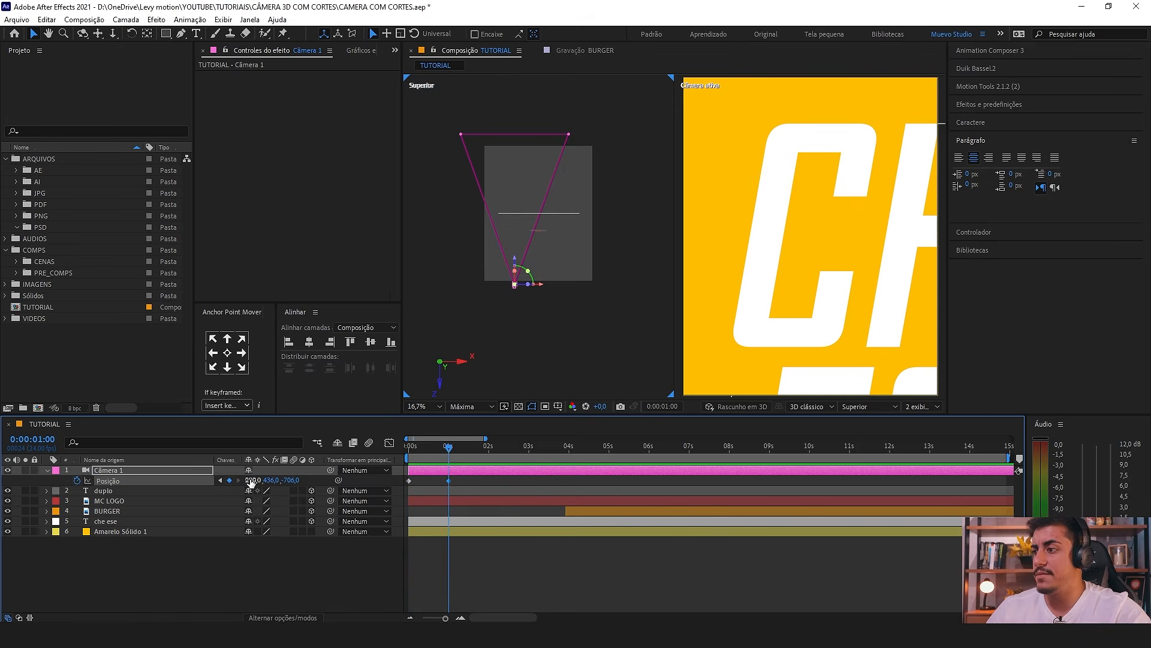
drag(251, 482, 602, 516)
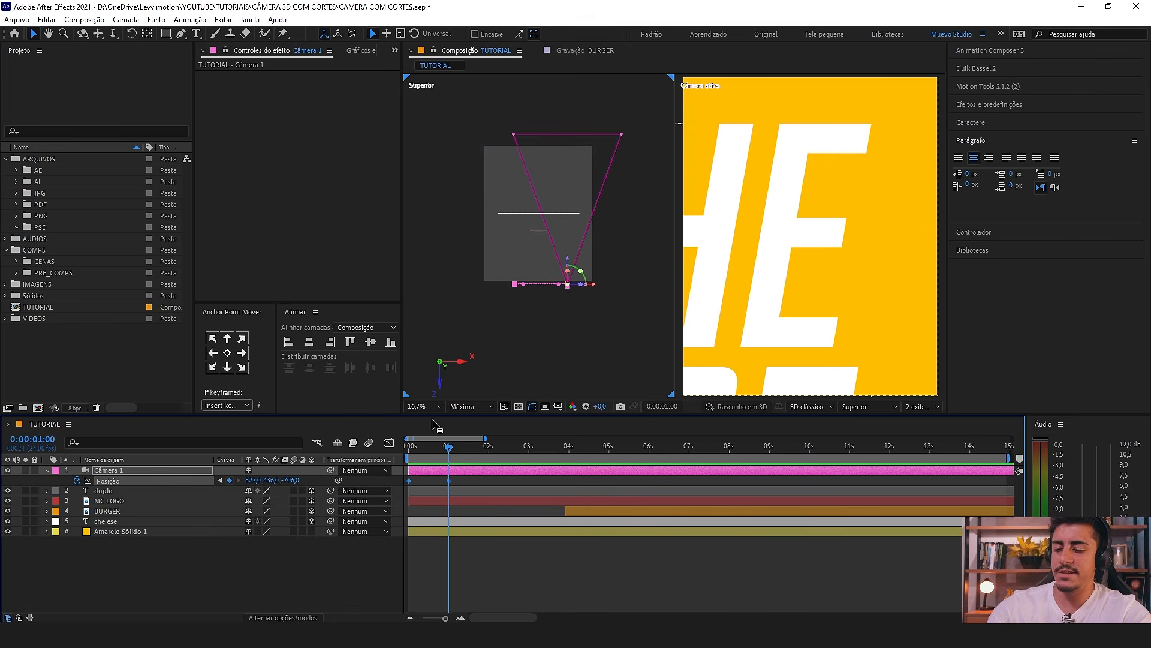
Step: Apply easing to both Position keyframes of Câmera 1 and preview the camera move
key(space)
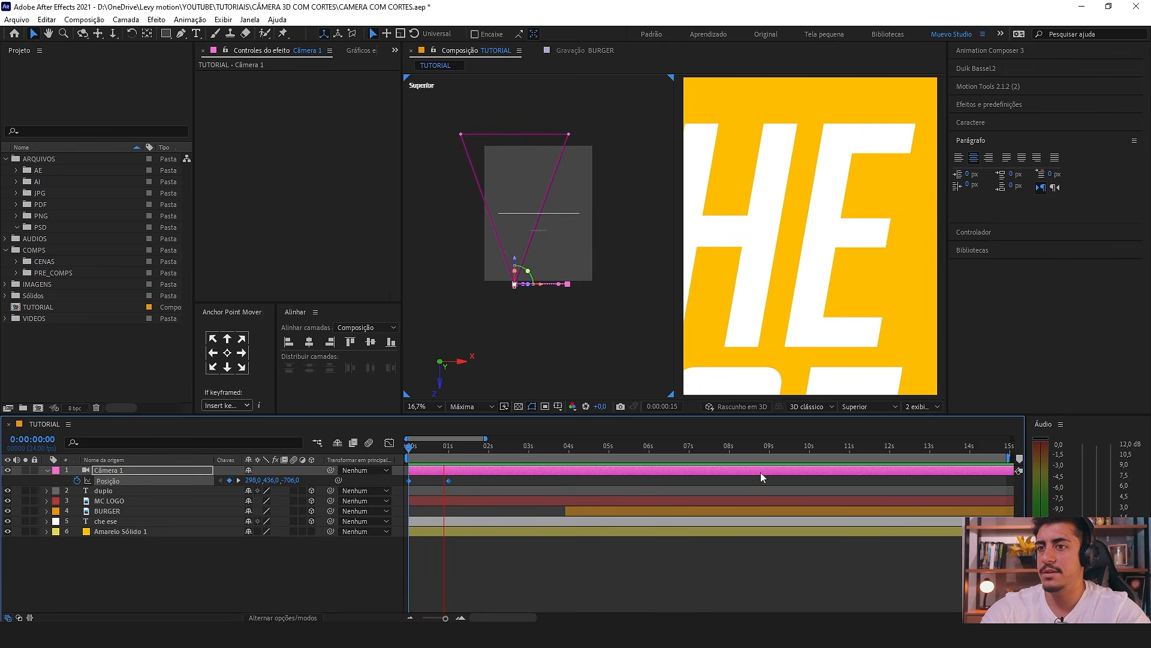
click(447, 446)
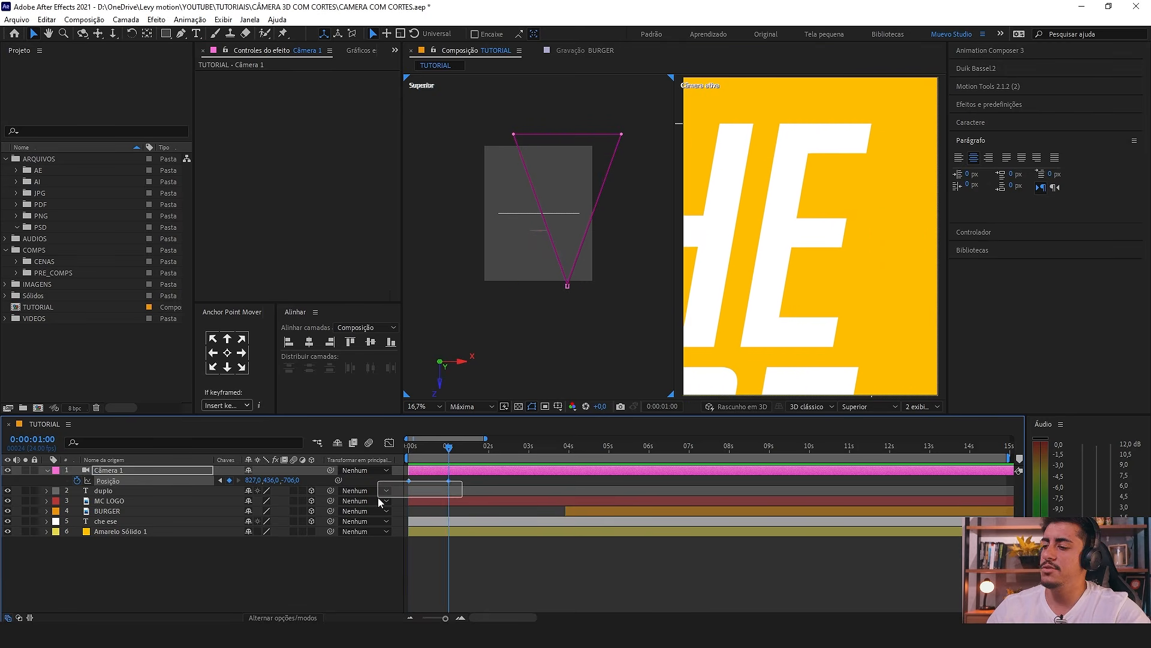
key(space)
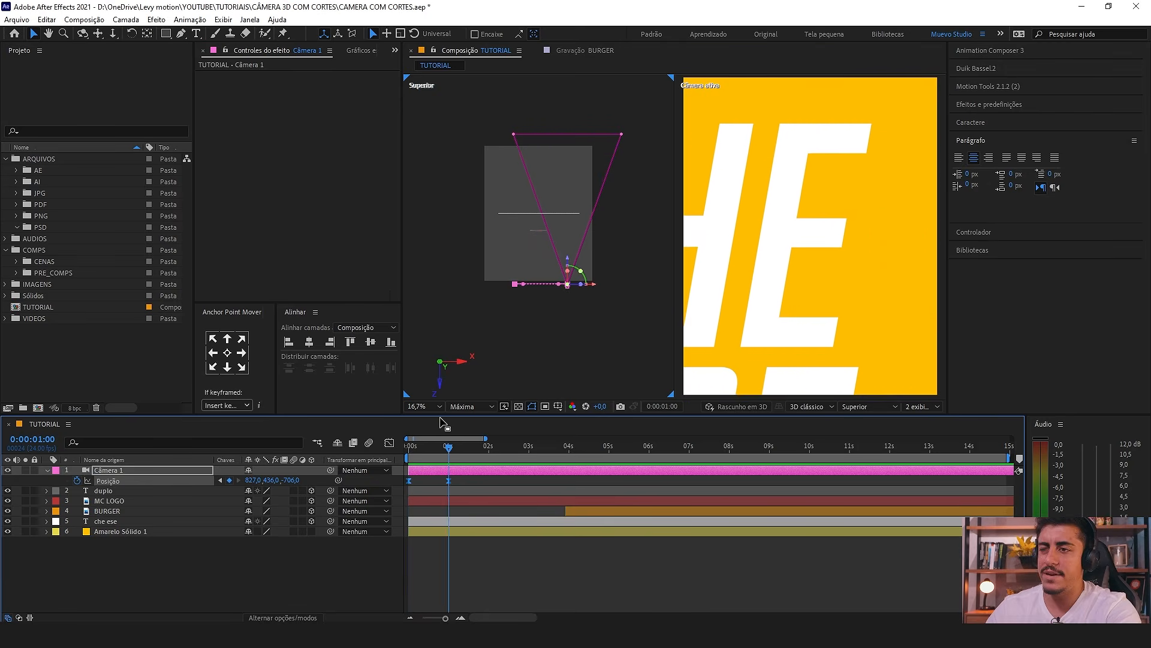
key(space)
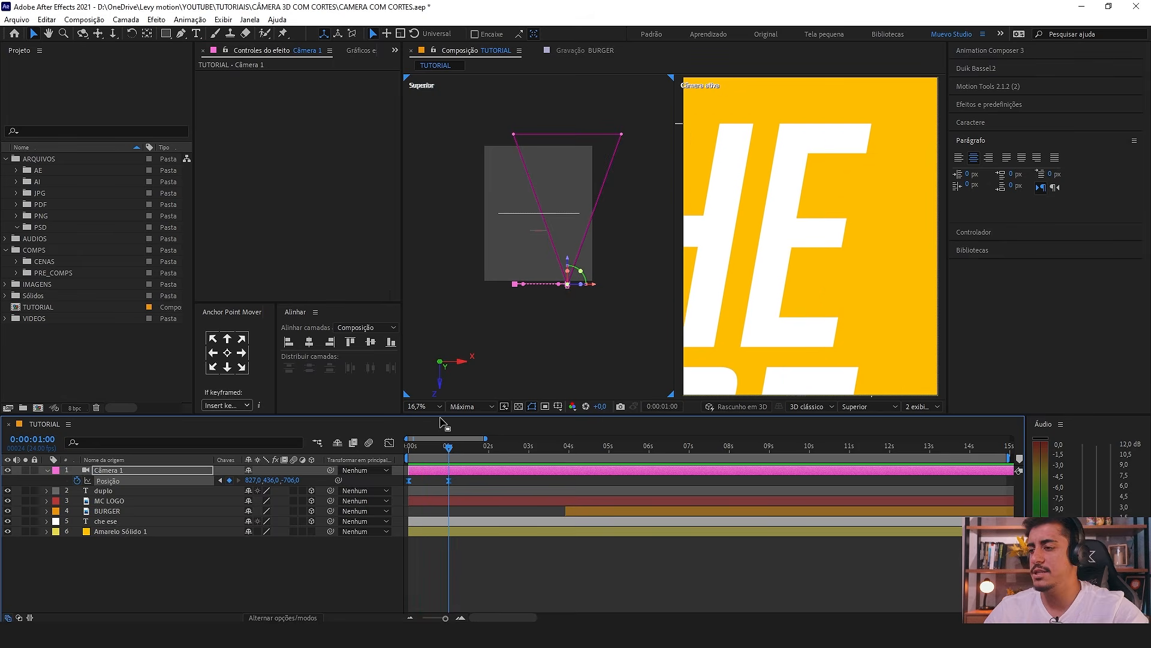
Step: Reshape the speed curve of Câmera 1's Position so the move starts fast and slows gradually, and preview it
key(=)
drag(466, 488, 386, 472)
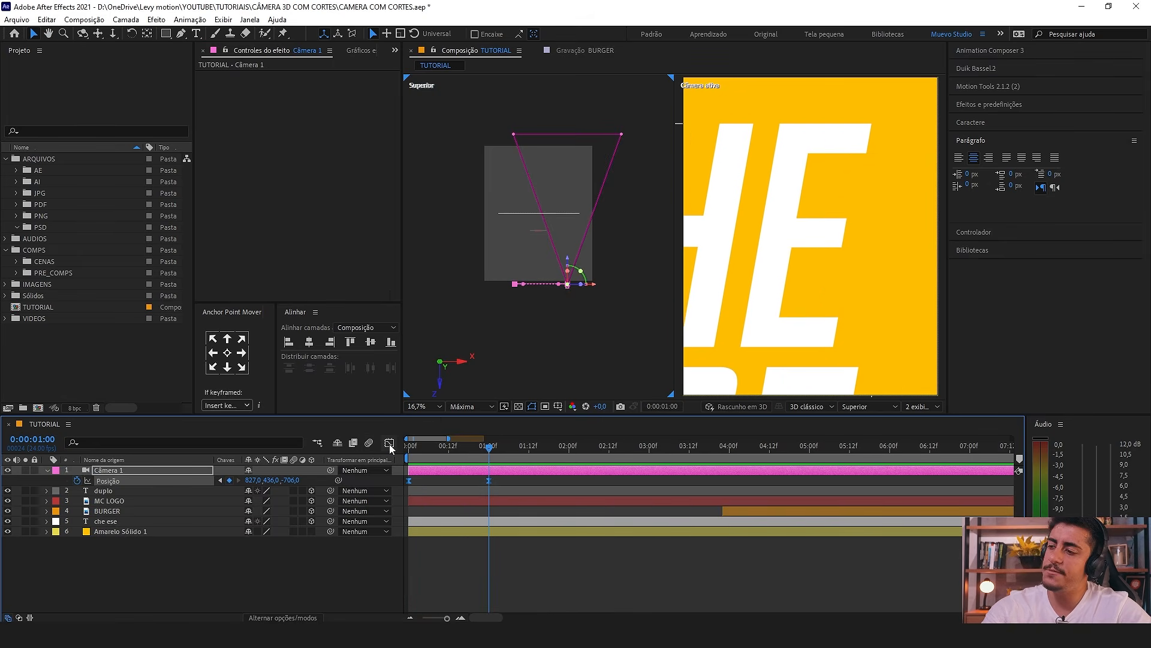
click(389, 443)
drag(523, 565, 461, 596)
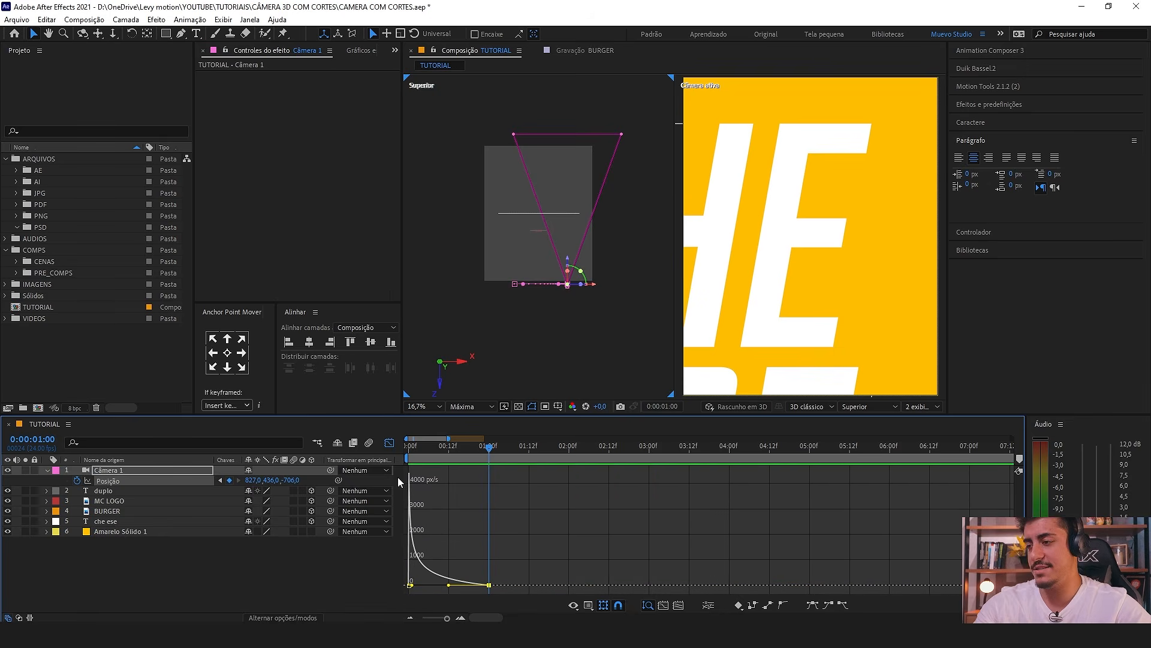
click(390, 442)
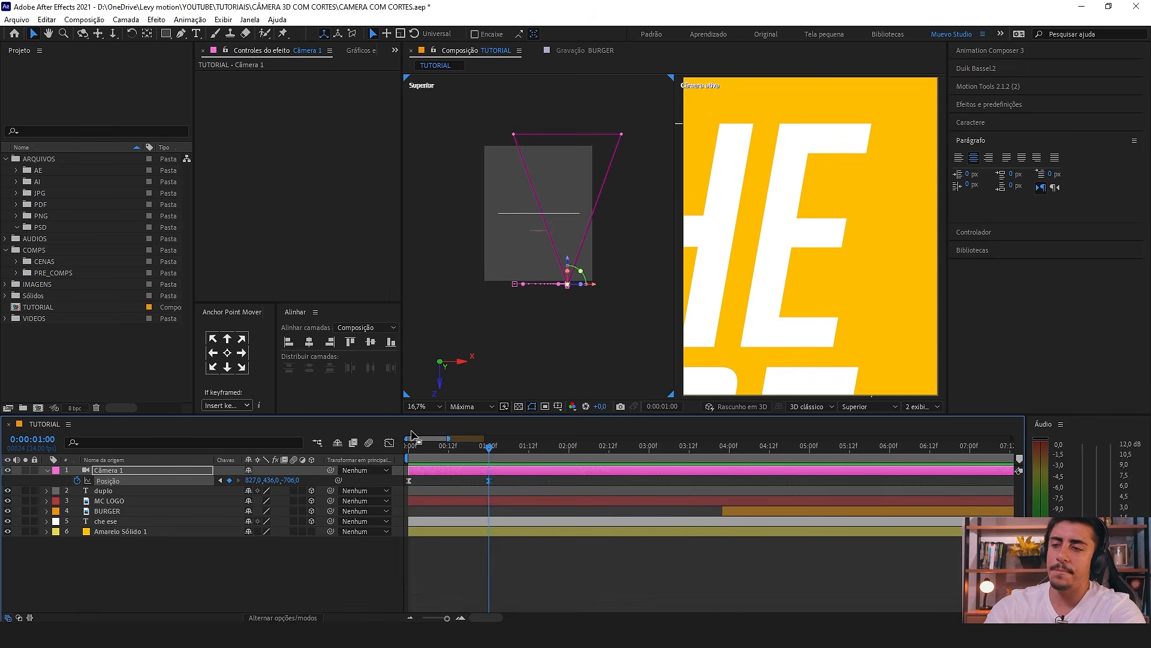
key(space)
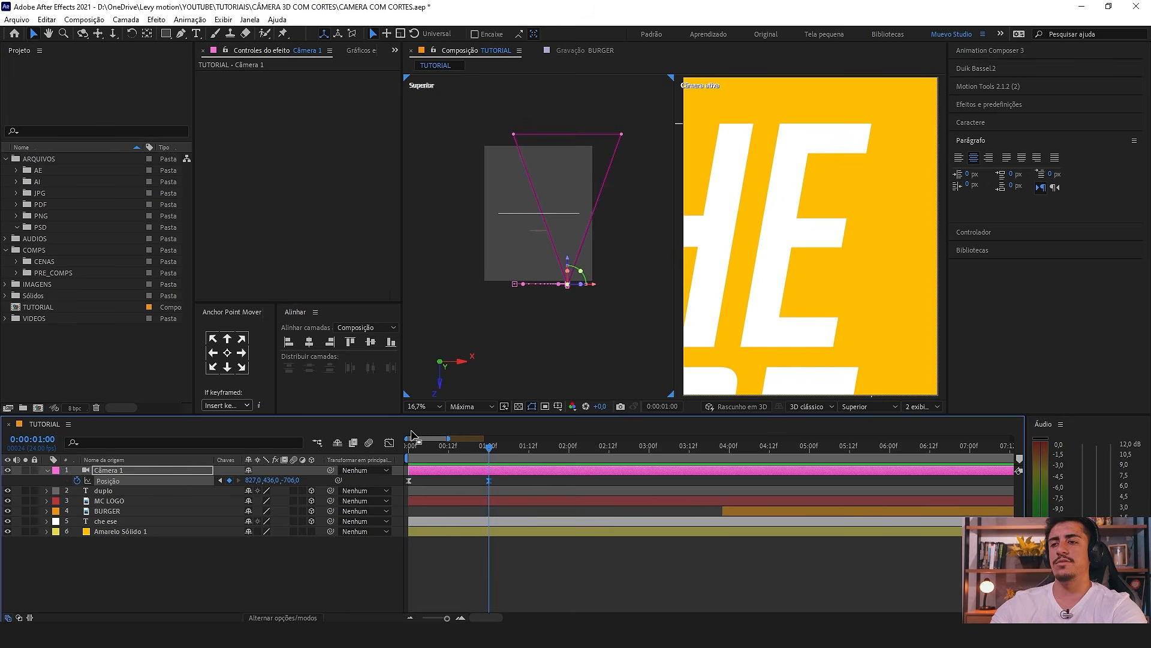
key(space)
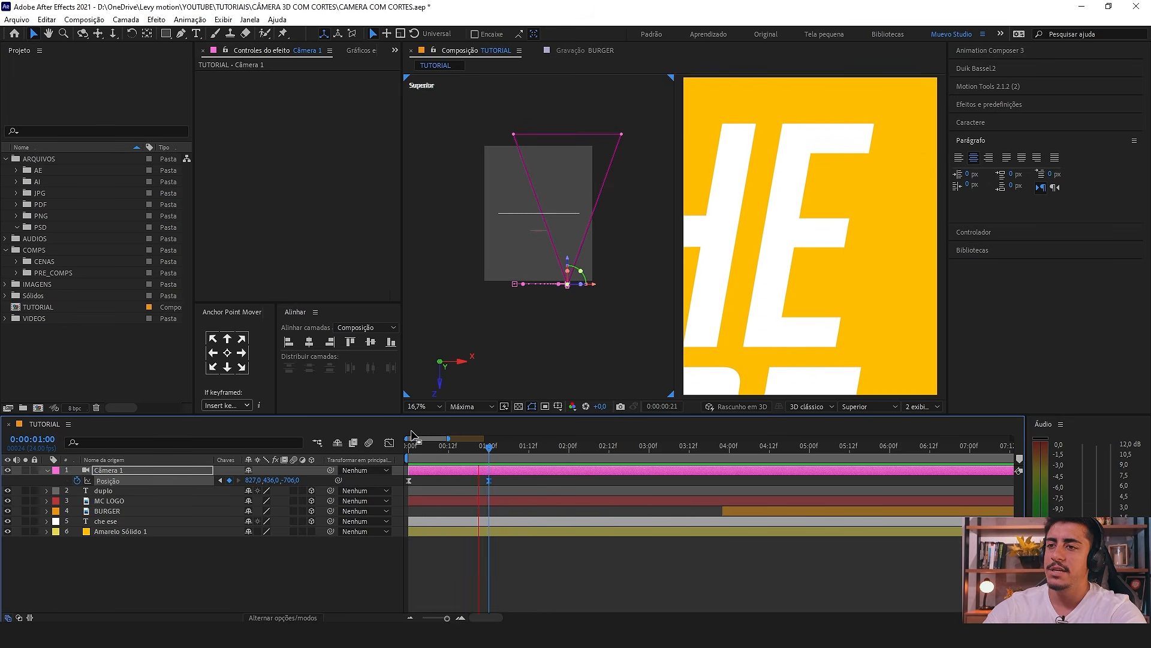
key(space)
key(space)
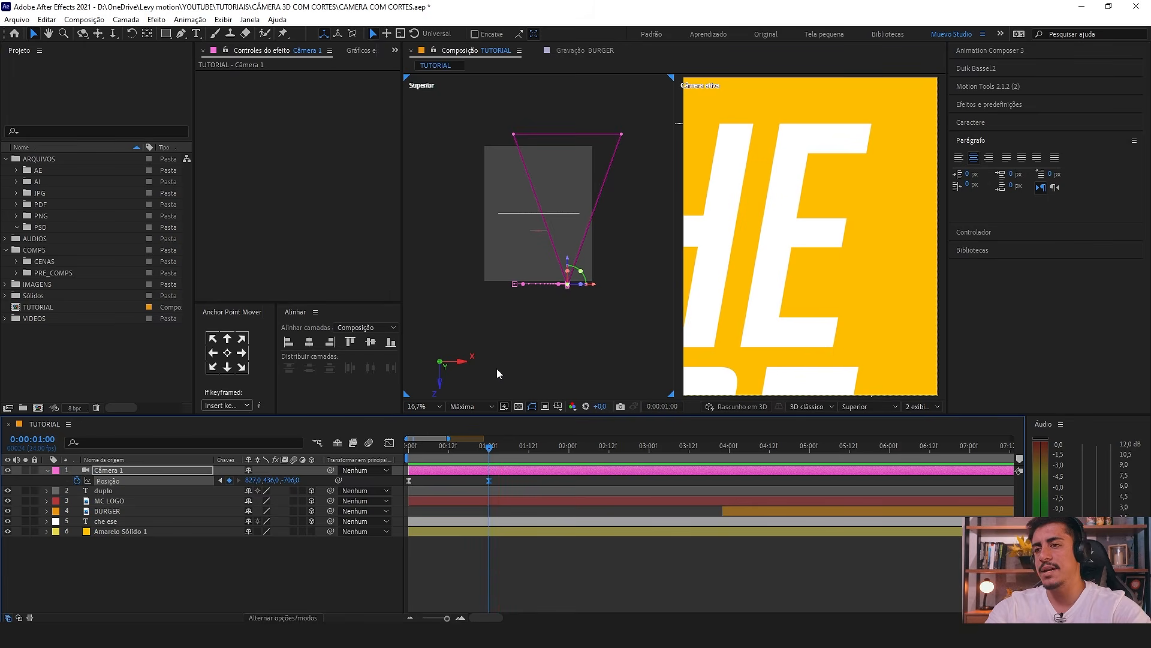
Step: Split the Câmera 1 layer at 1 s and collapse the properties of its first part
click(423, 406)
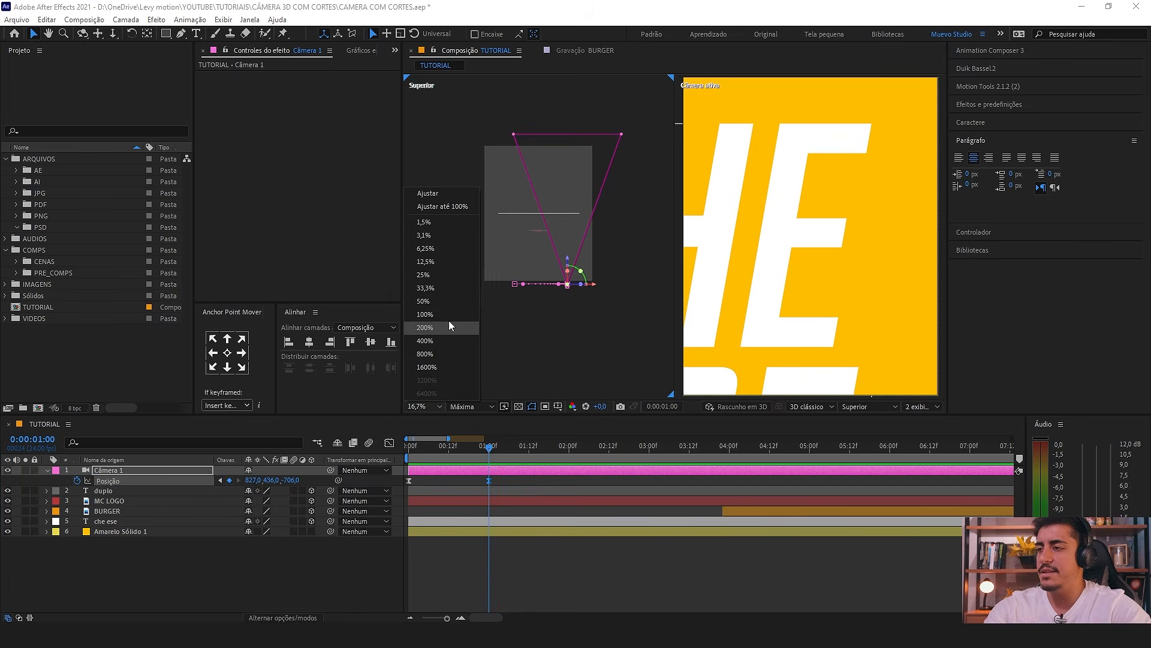
click(430, 211)
scroll(576, 294, down, 3)
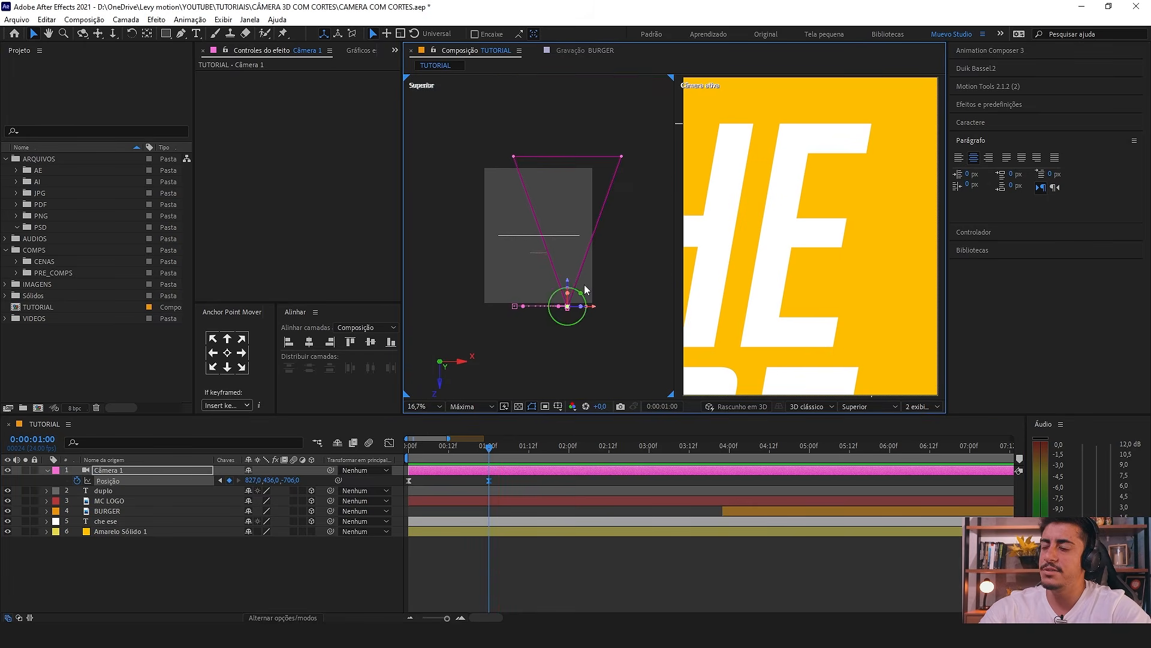
click(465, 474)
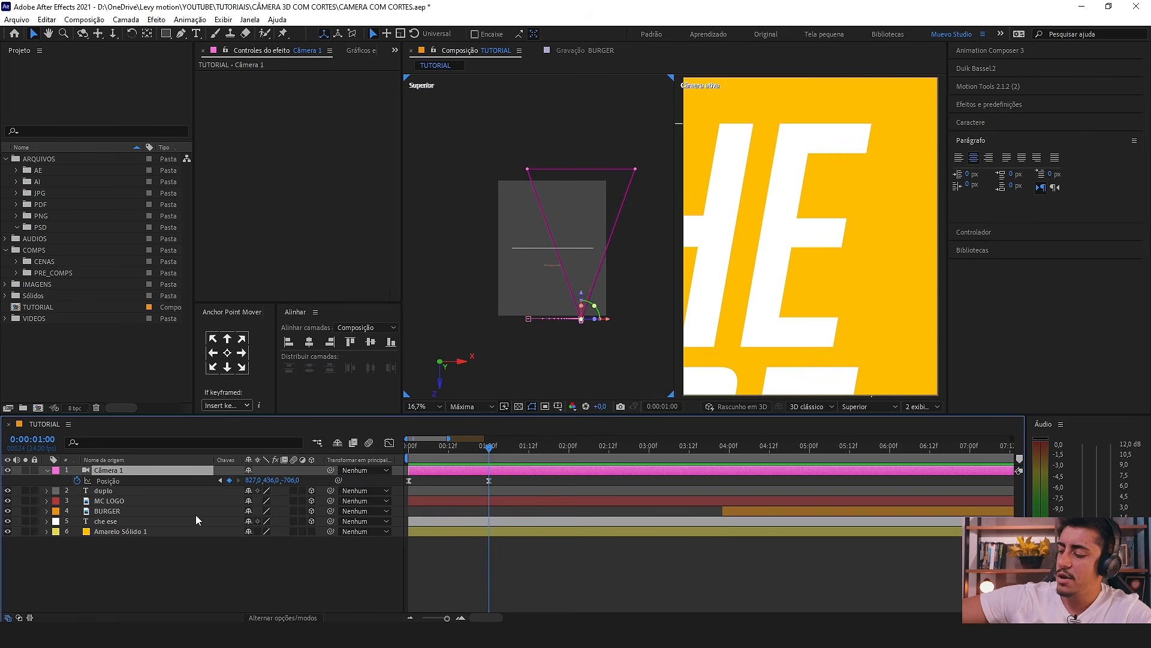
key(ctrl+shift+d)
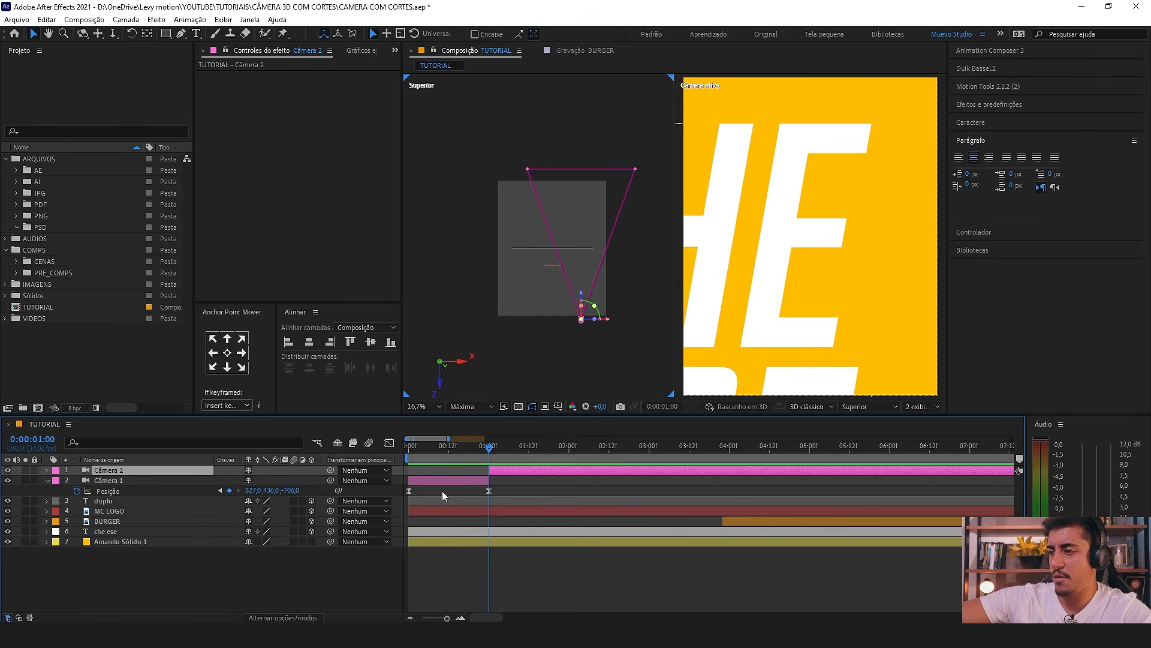
click(47, 480)
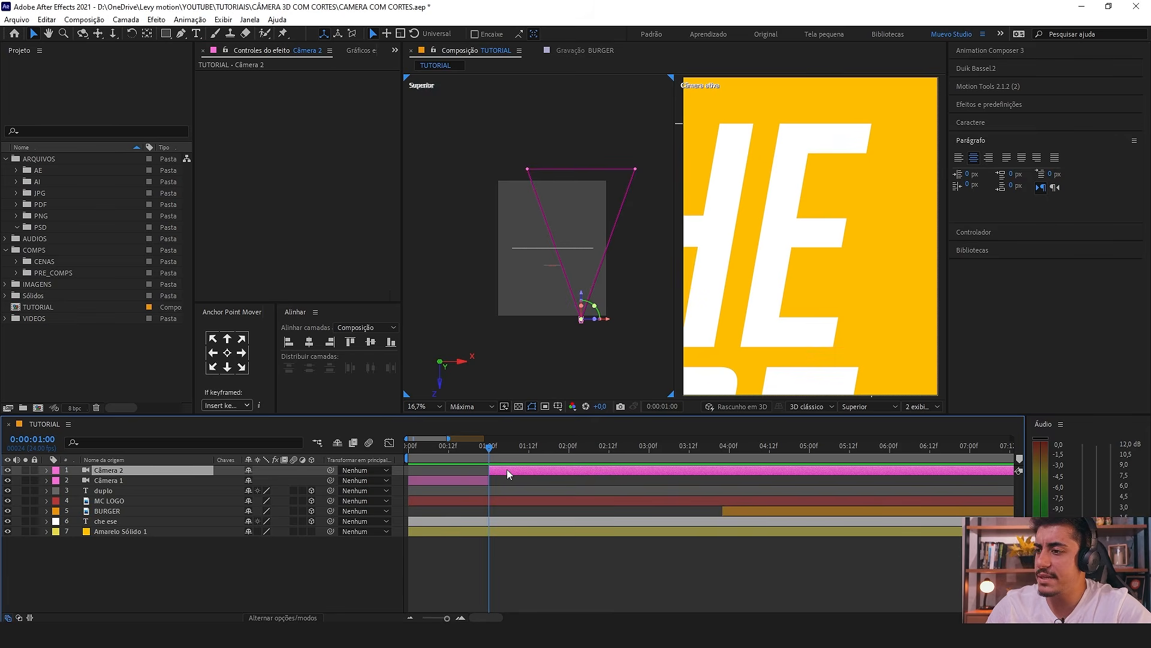
Step: Move the Câmera 2 layer's start to frame 12 and remove its Position keyframes
drag(509, 470, 471, 470)
click(450, 451)
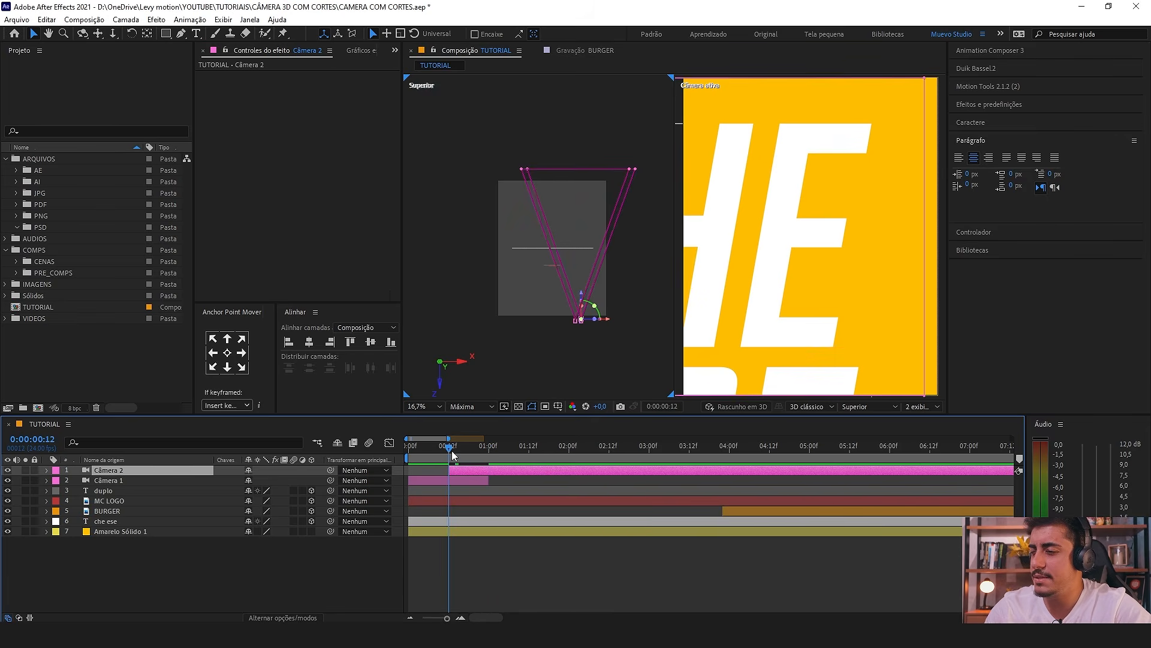
key(alt+shift+p)
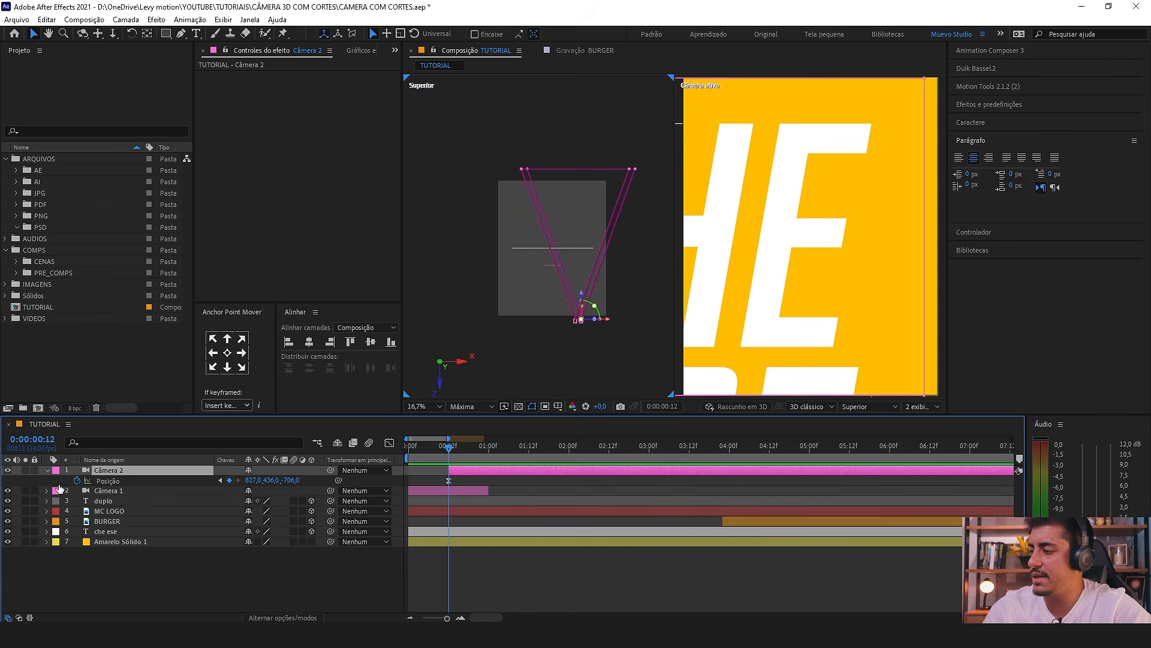
click(76, 481)
Step: Frame Câmera 2 on the lower word's last E at Position 806, 910, -706 and keyframe it at frame 12
scroll(530, 491, down, 3)
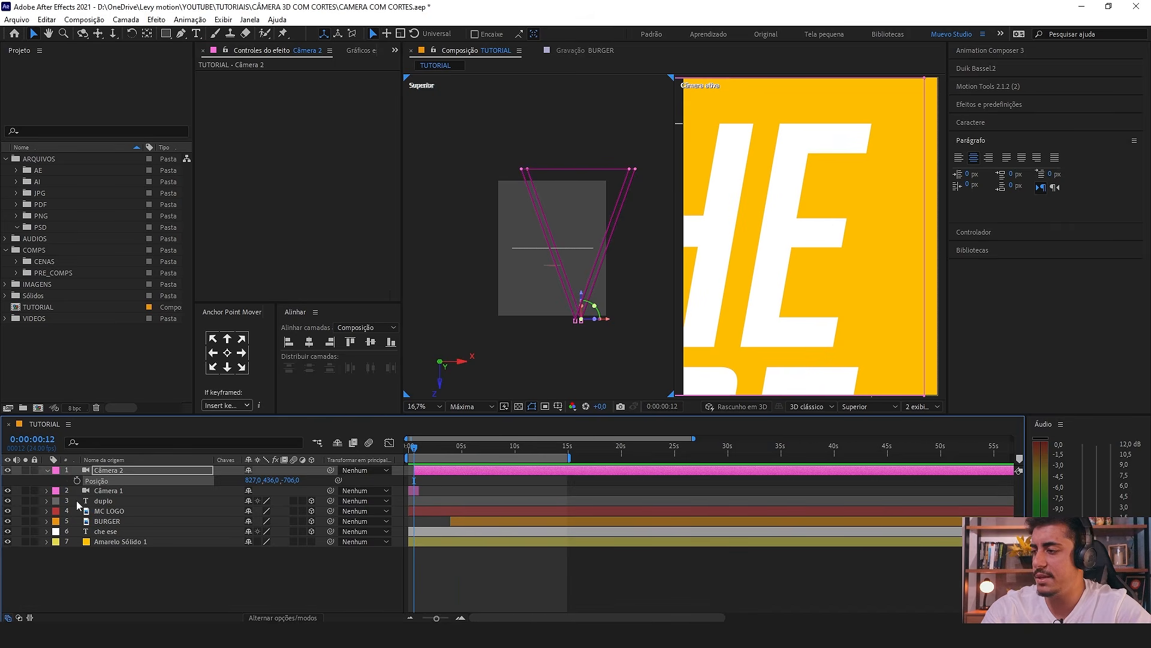
scroll(487, 491, up, 3)
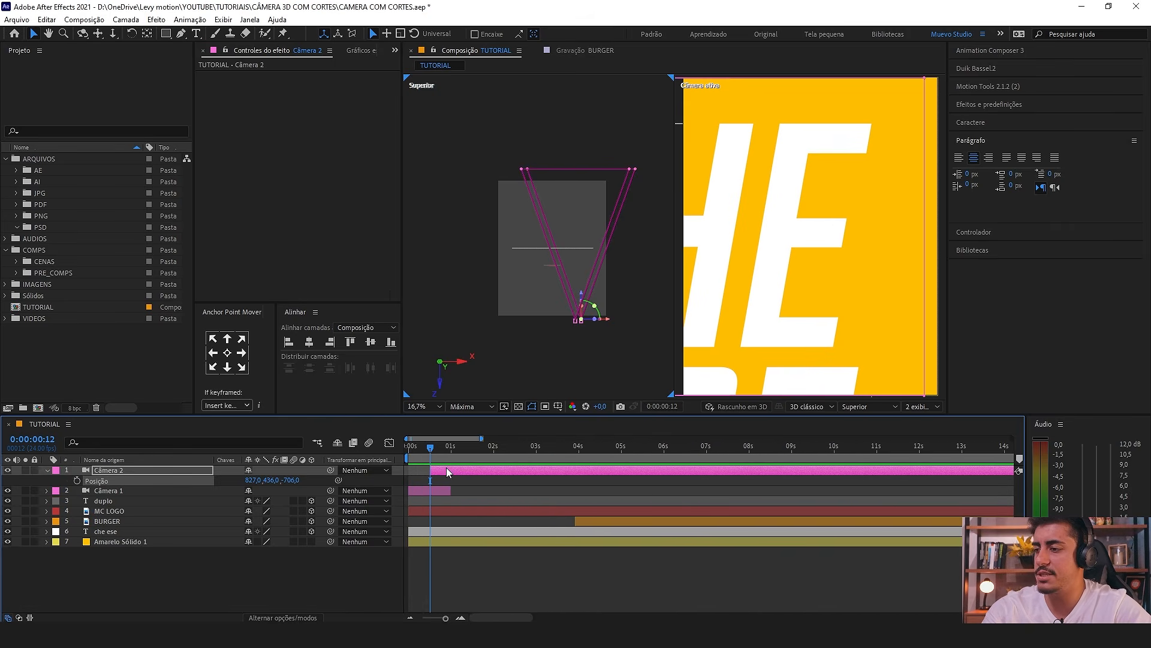
drag(271, 479, 552, 482)
mouse_move(255, 480)
mouse_down()
mouse_move(309, 481)
mouse_move(247, 486)
mouse_up()
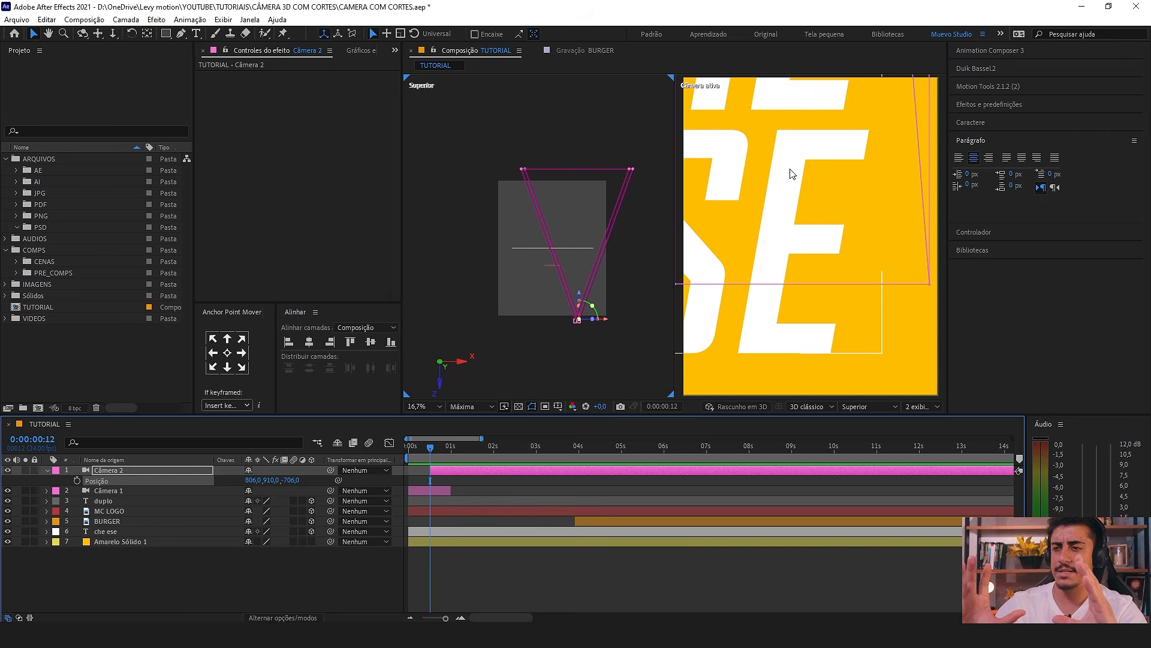
click(77, 480)
Step: Add a Position keyframe at 0:00:01:11 that brings Câmera 2 close to the lower word's first E, at 313, 928, -471
drag(430, 447, 473, 470)
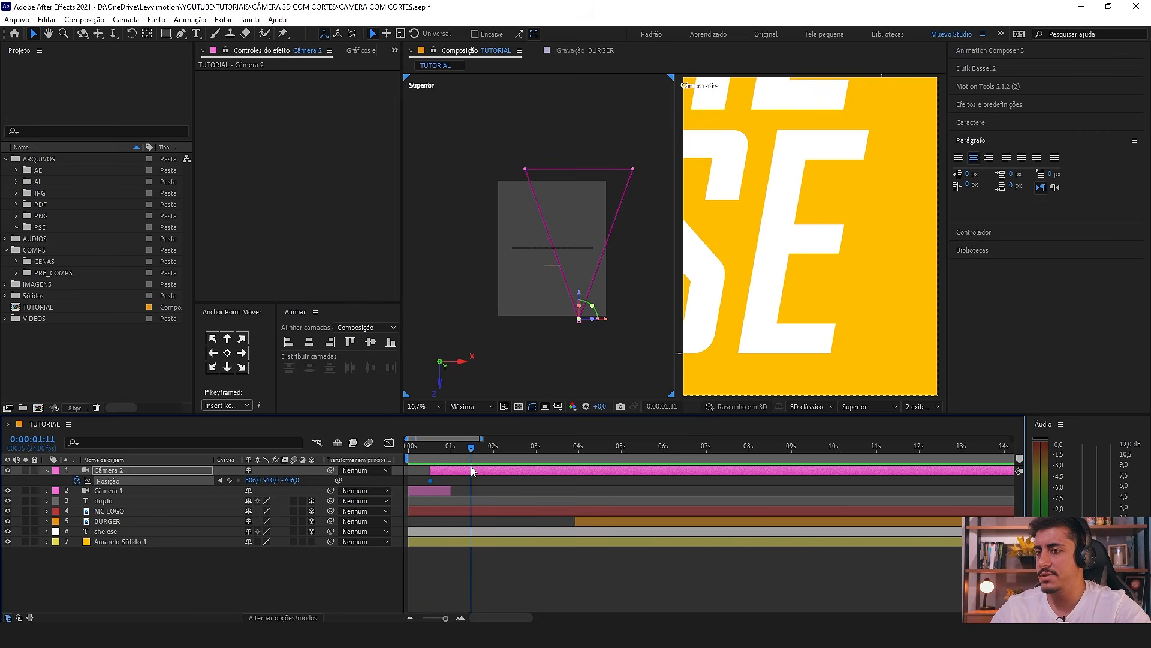
drag(249, 480, 98, 495)
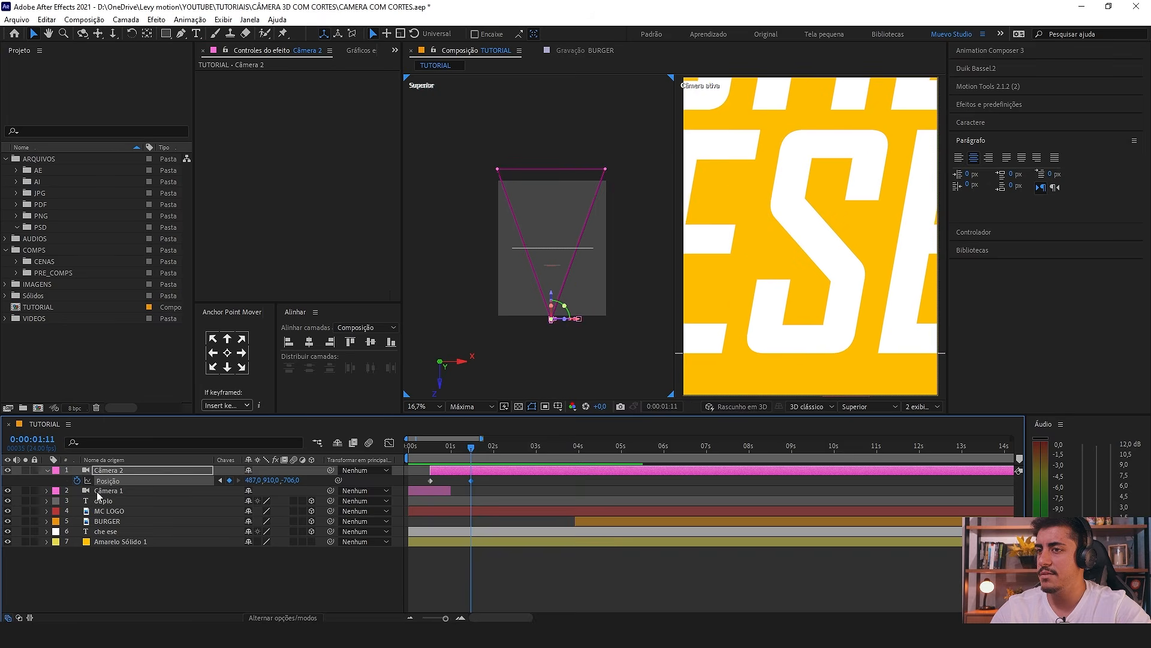
drag(252, 481, 147, 485)
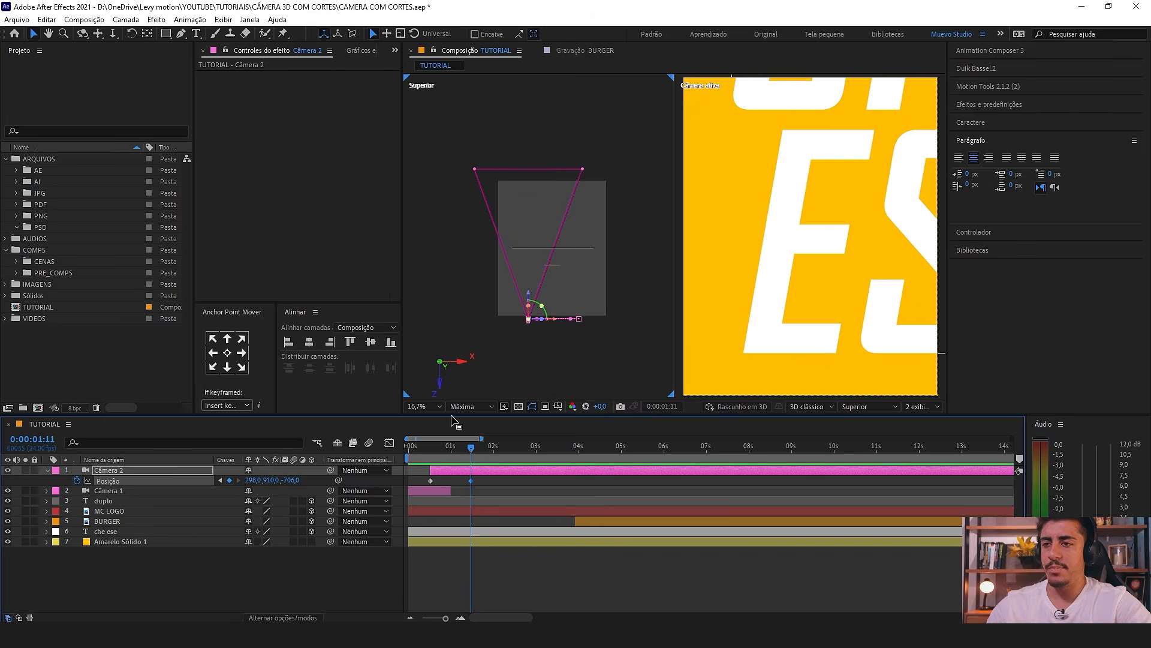
drag(252, 480, 258, 485)
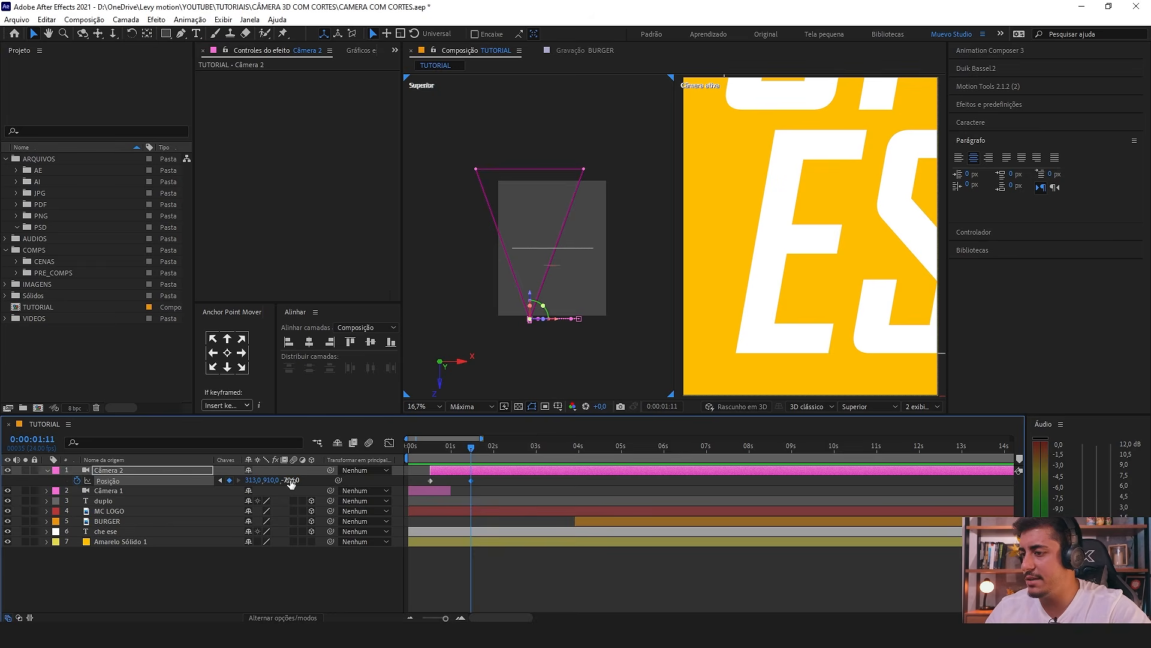
drag(291, 483, 451, 500)
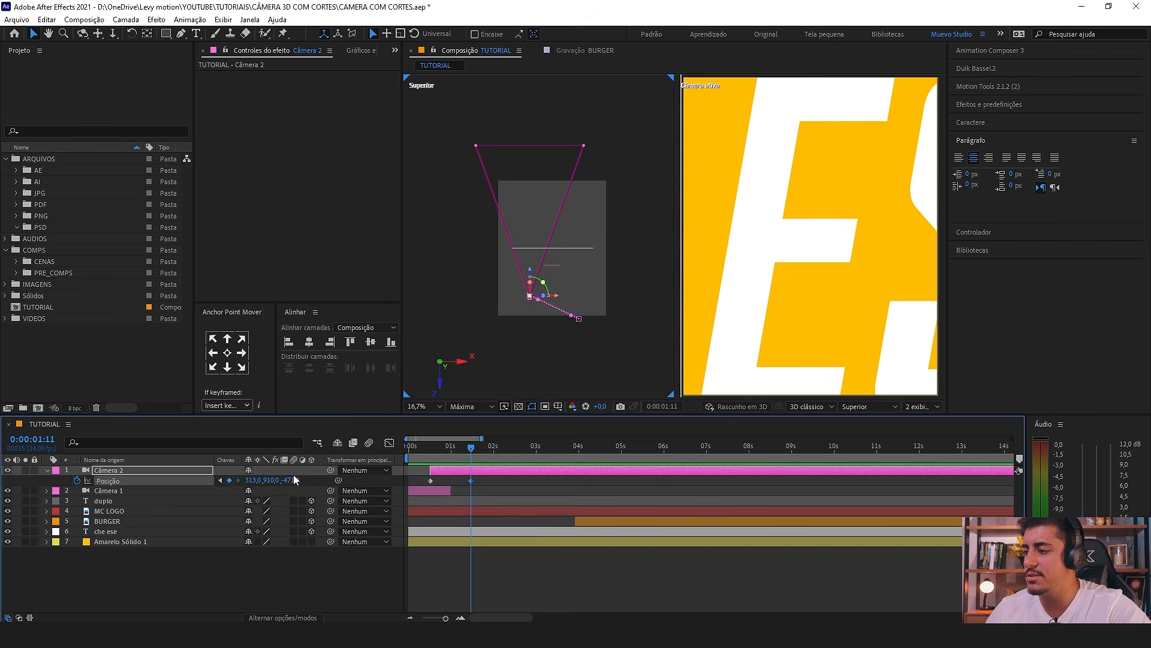
drag(271, 480, 264, 480)
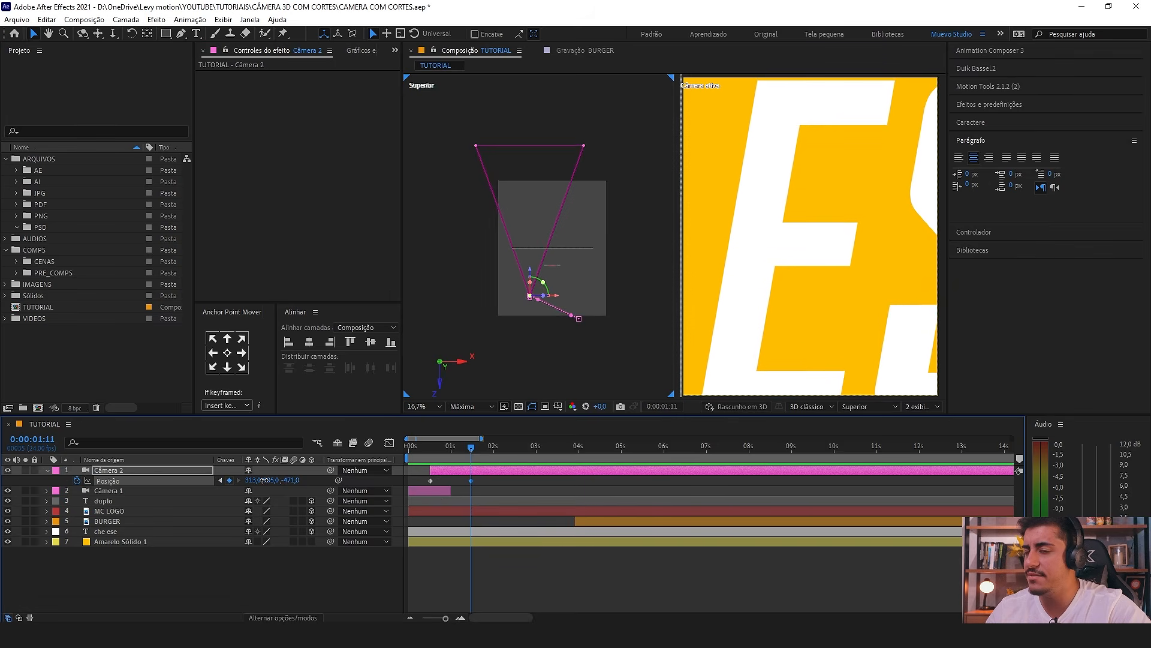
Step: Set the Z Position of Câmera 2's first keyframe at frame 12 to -471, matching the second keyframe
click(434, 457)
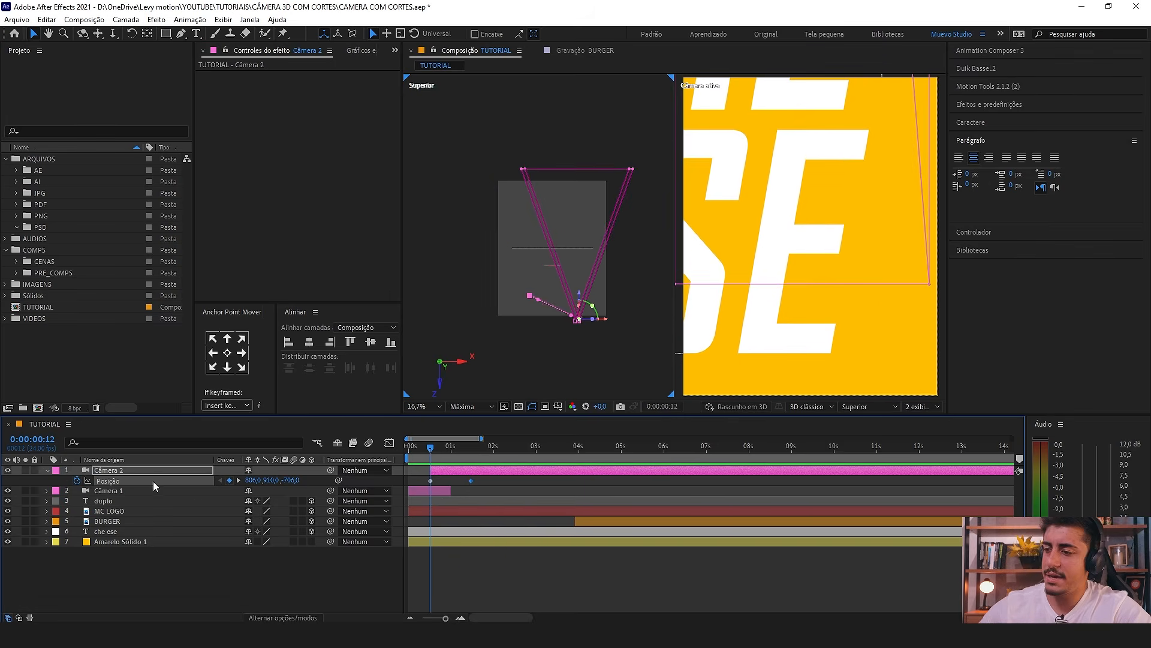
click(471, 458)
click(292, 480)
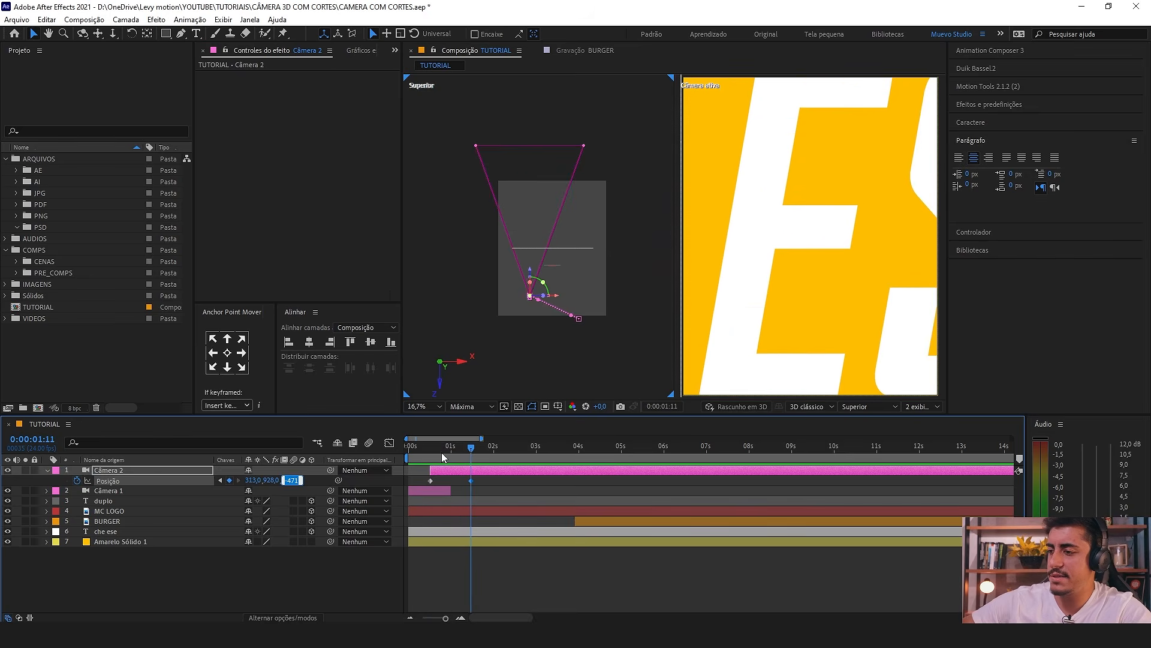
click(434, 457)
click(292, 480)
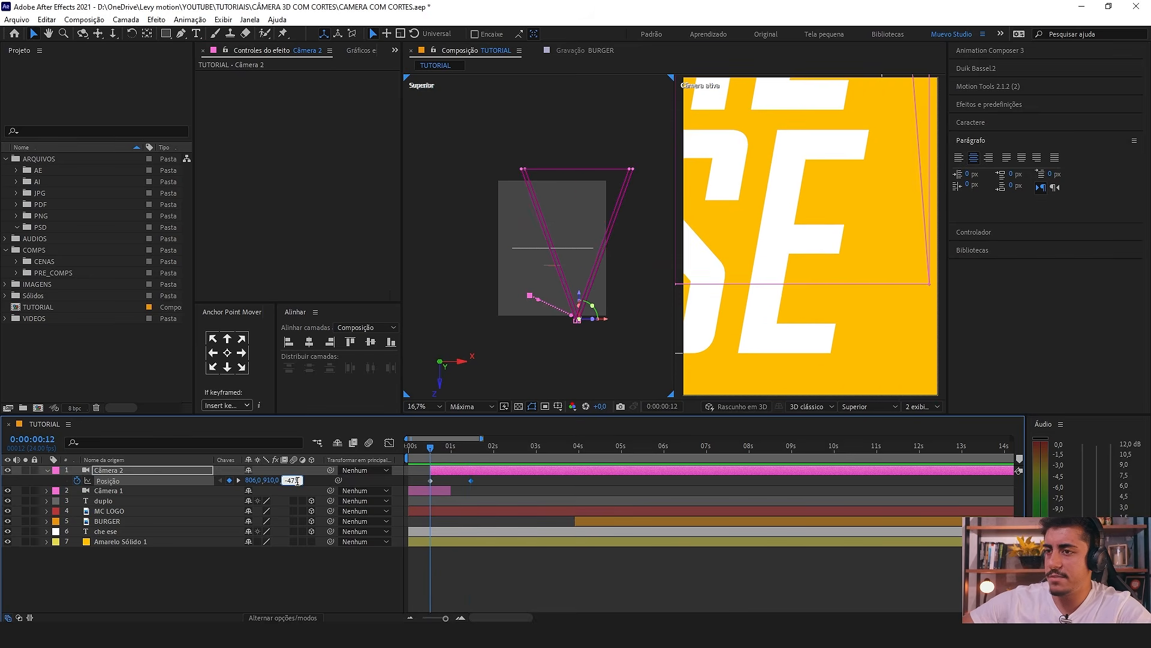
text(-471)
click(463, 487)
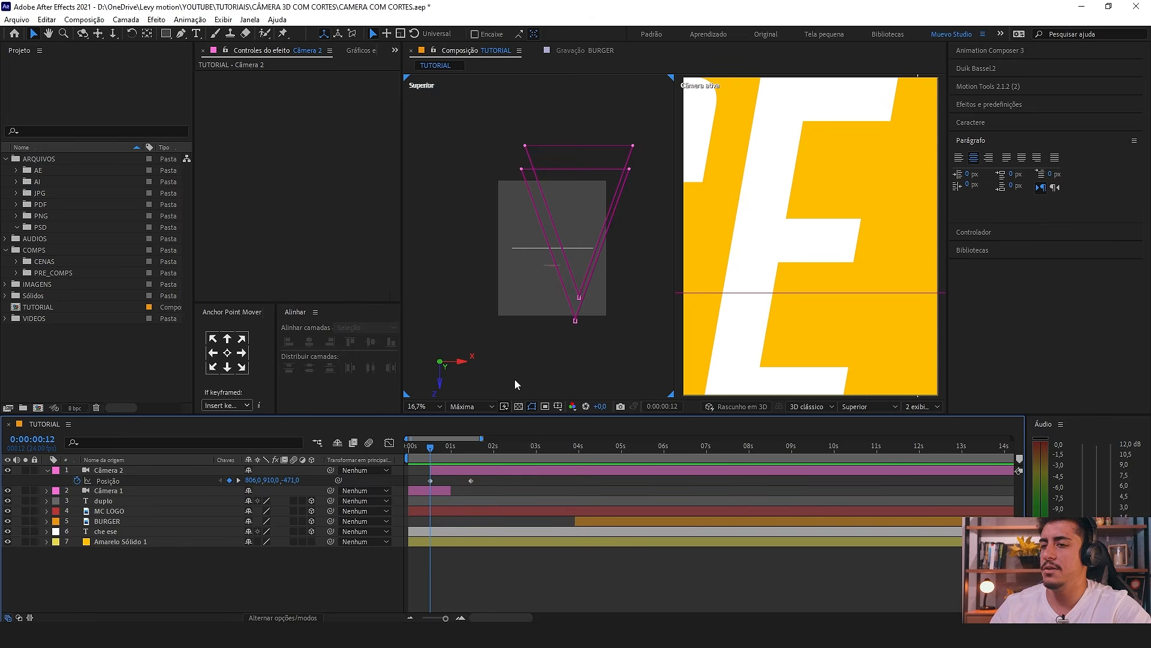
Step: Show Câmera 1's Position keyframes and review its move from the first frame up to the cut at frame 12
drag(434, 449, 337, 443)
key(equal)
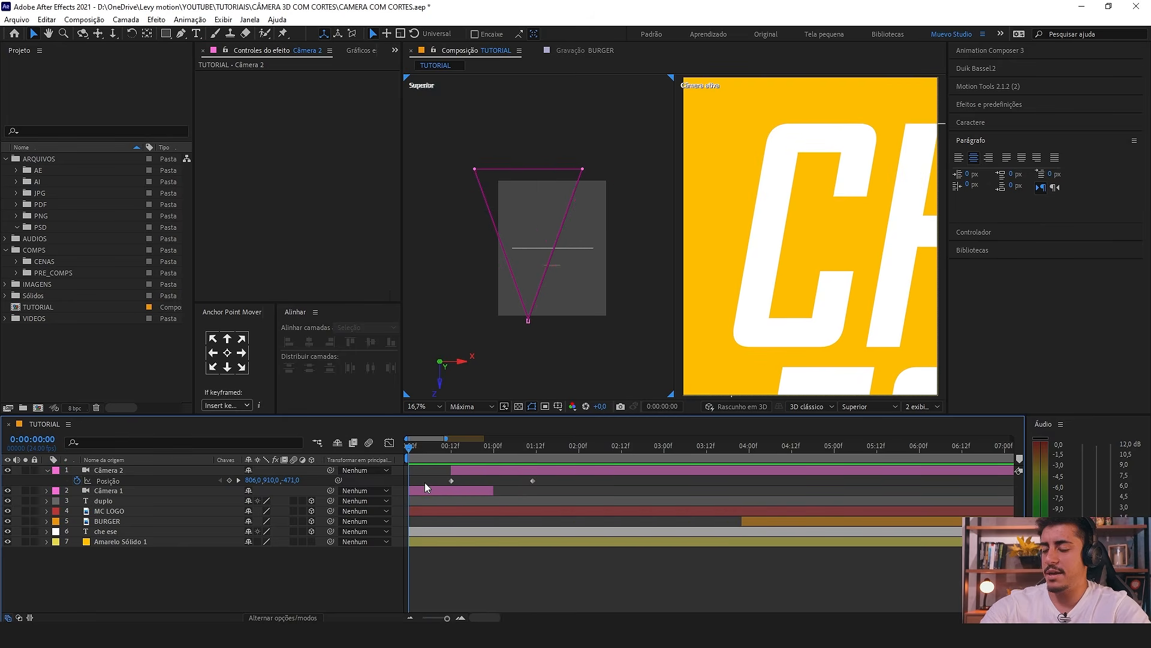
click(63, 492)
key(p)
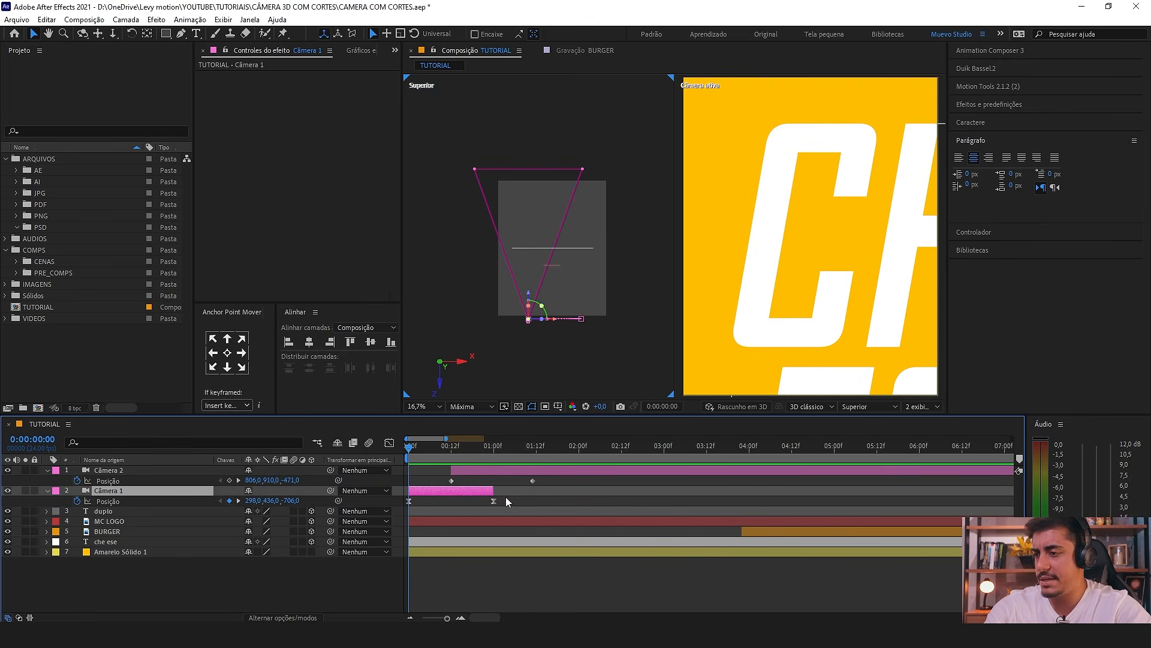
drag(515, 498, 490, 508)
drag(413, 448, 491, 459)
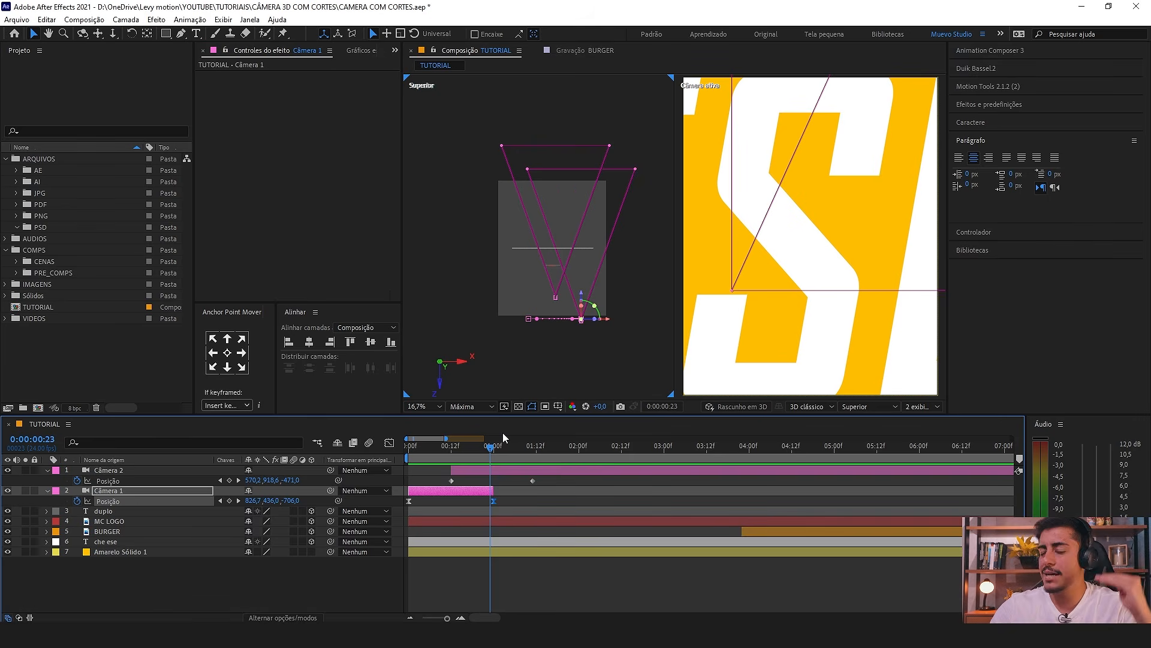
key(Home)
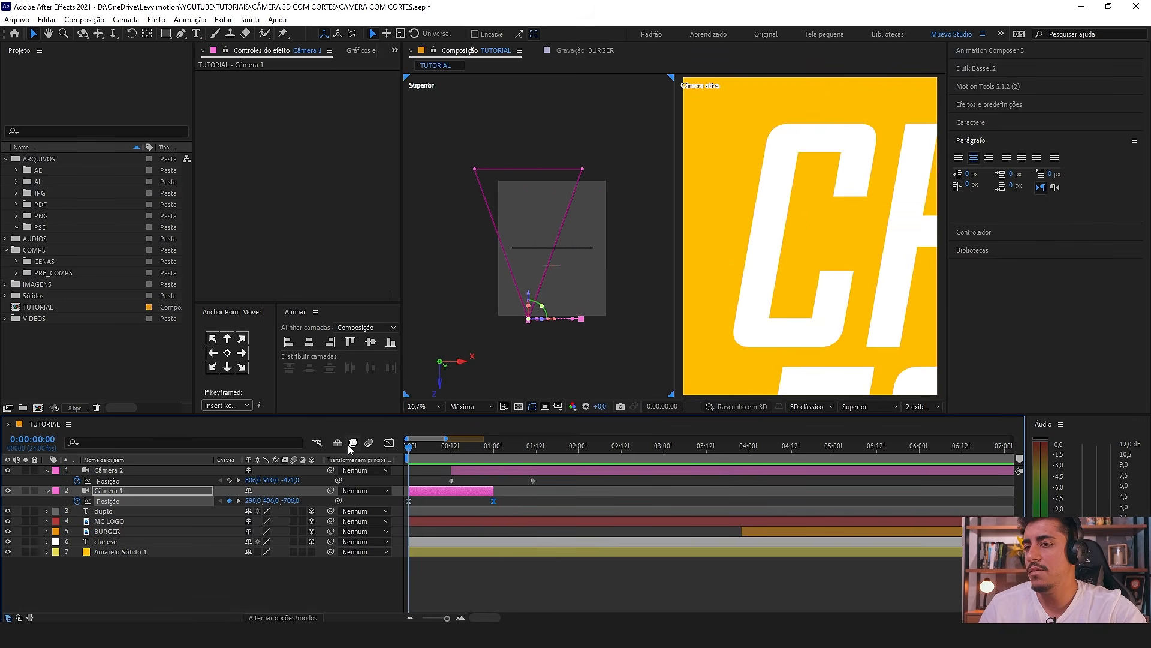
key(space)
click(452, 446)
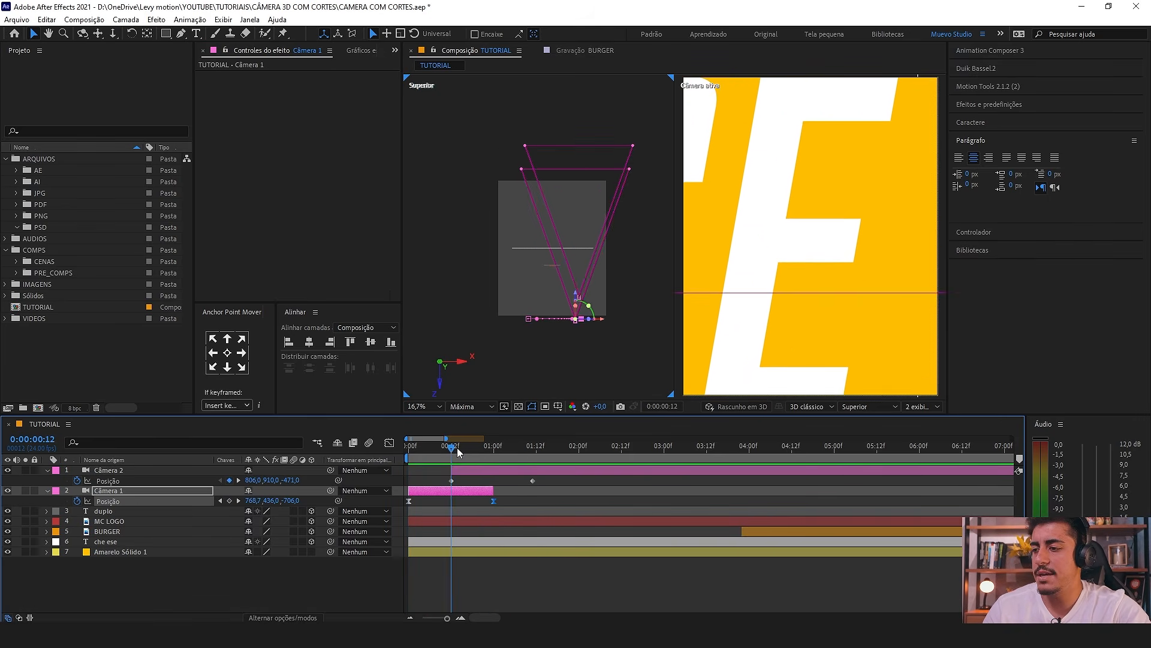
Step: Ease Câmera 2's Position keyframes with a speed curve that starts very fast and decelerates gradually into 0:00:01:11, and preview the move
drag(463, 446, 533, 464)
click(533, 481)
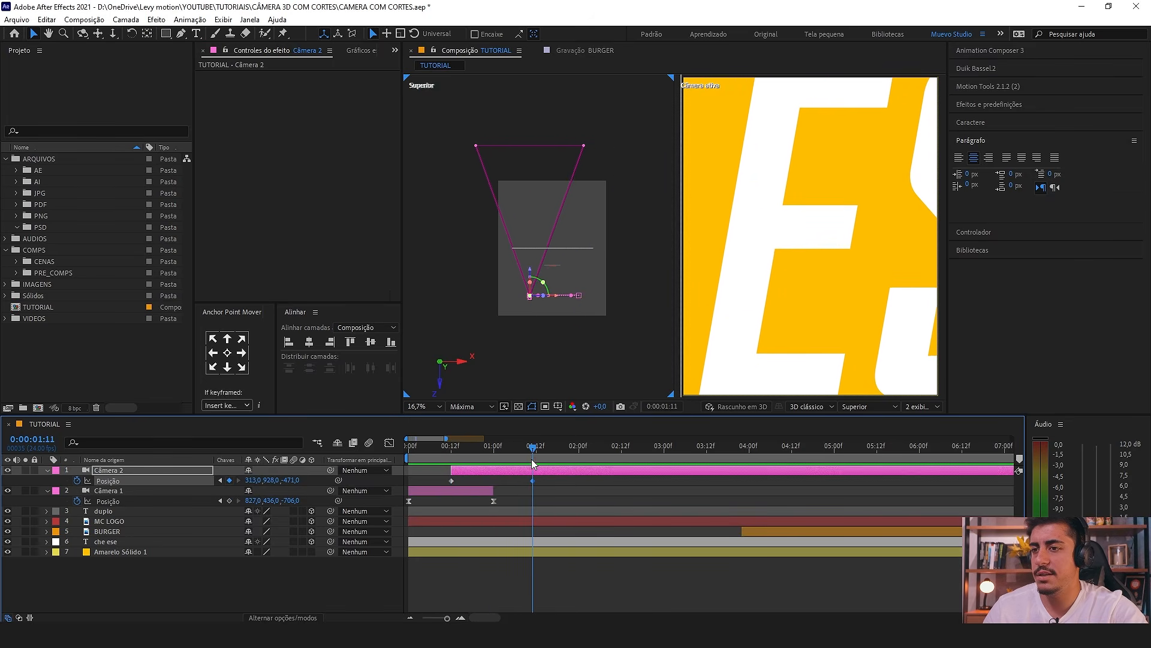
click(390, 443)
mouse_move(545, 572)
mouse_down()
mouse_move(521, 593)
mouse_move(431, 594)
mouse_move(441, 585)
mouse_up()
drag(465, 577, 436, 587)
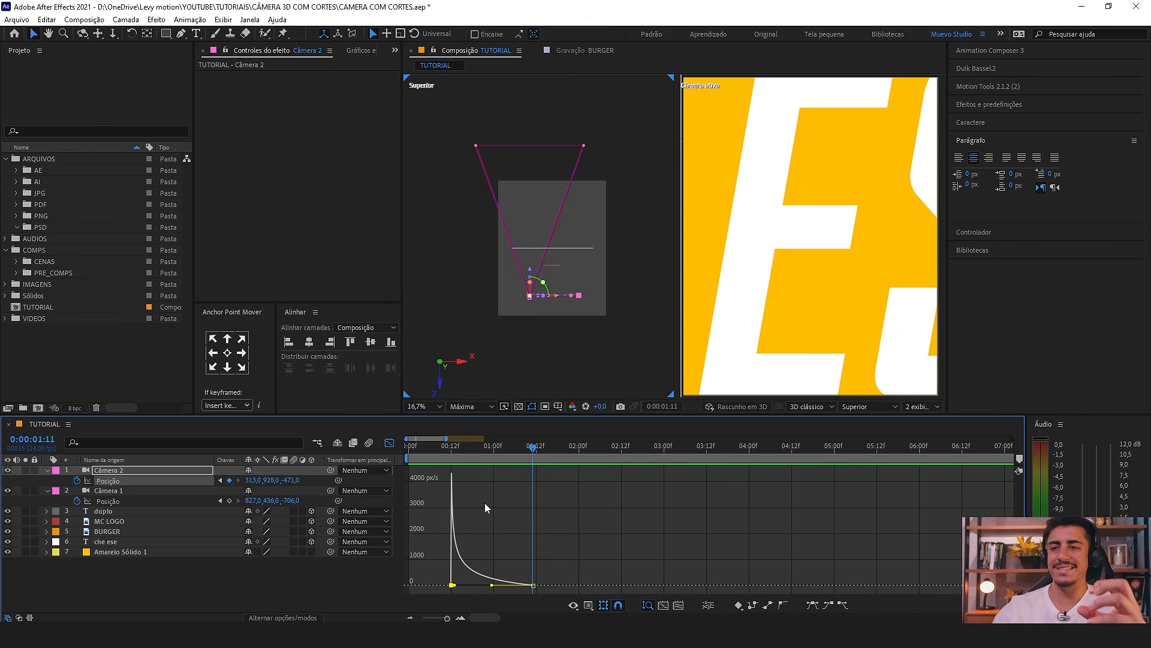
click(444, 472)
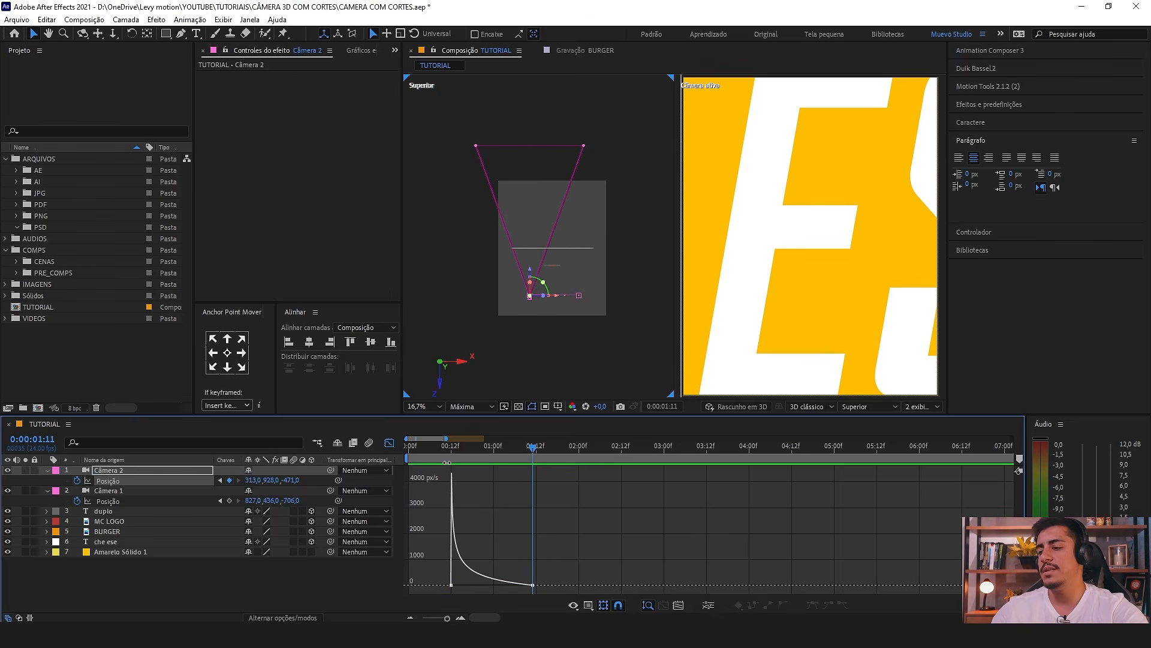
drag(430, 447, 384, 459)
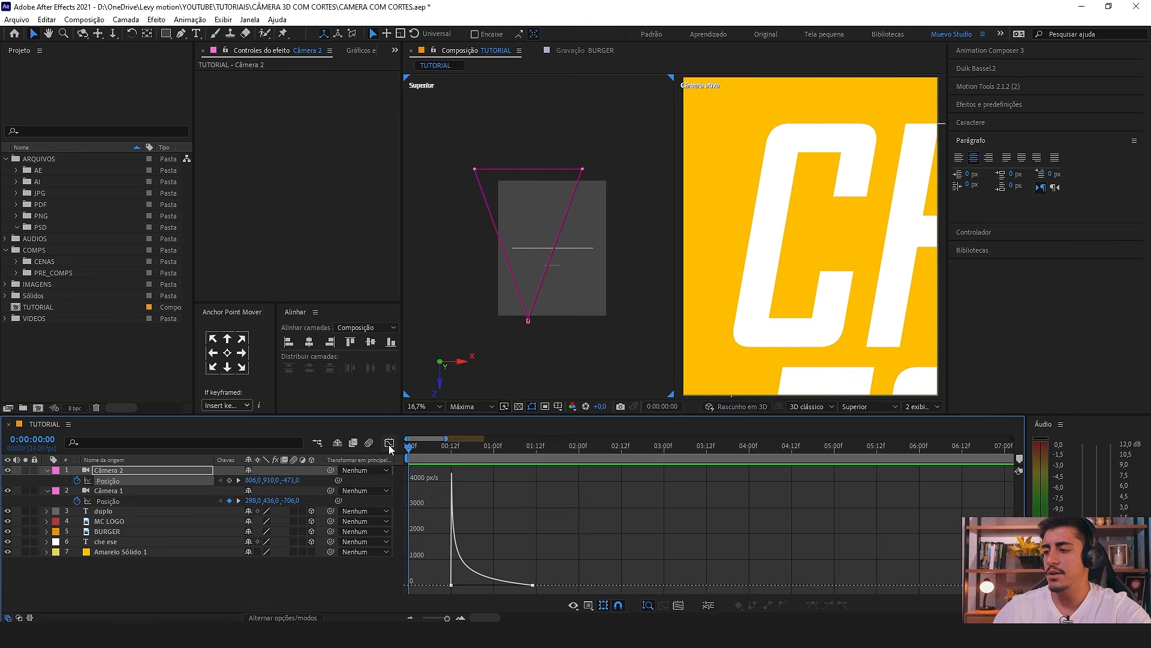
click(388, 443)
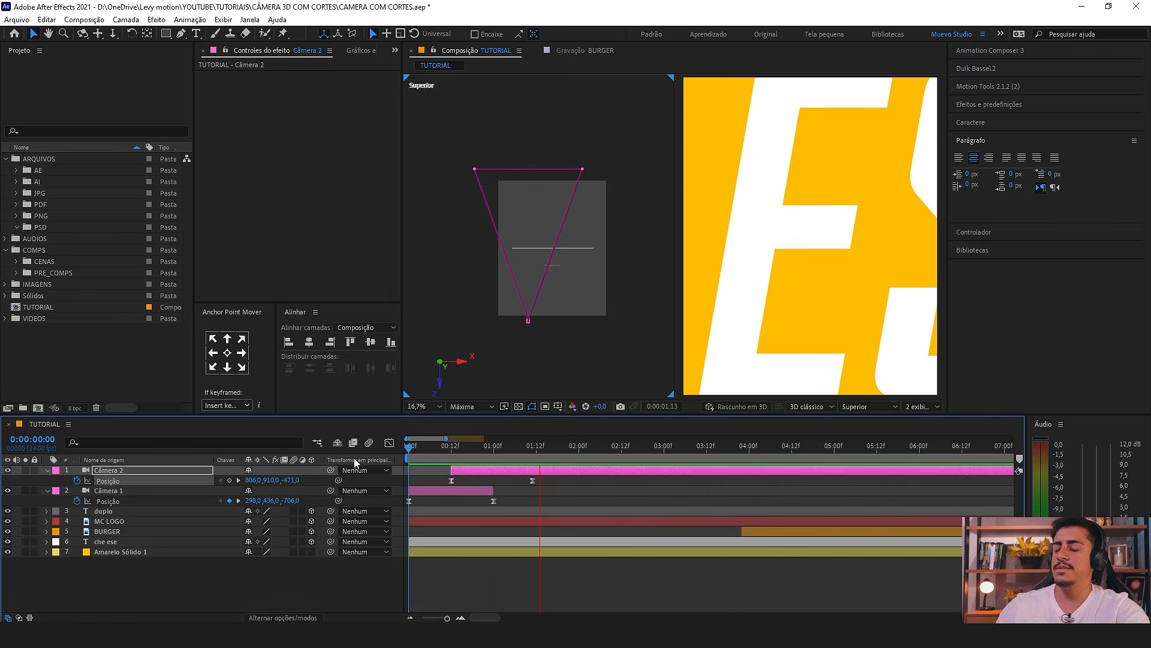
key(space)
Step: Split the Câmera 2 layer at 0:00:01:11 into a third camera layer and collapse the two earlier camera layers
drag(484, 448, 537, 449)
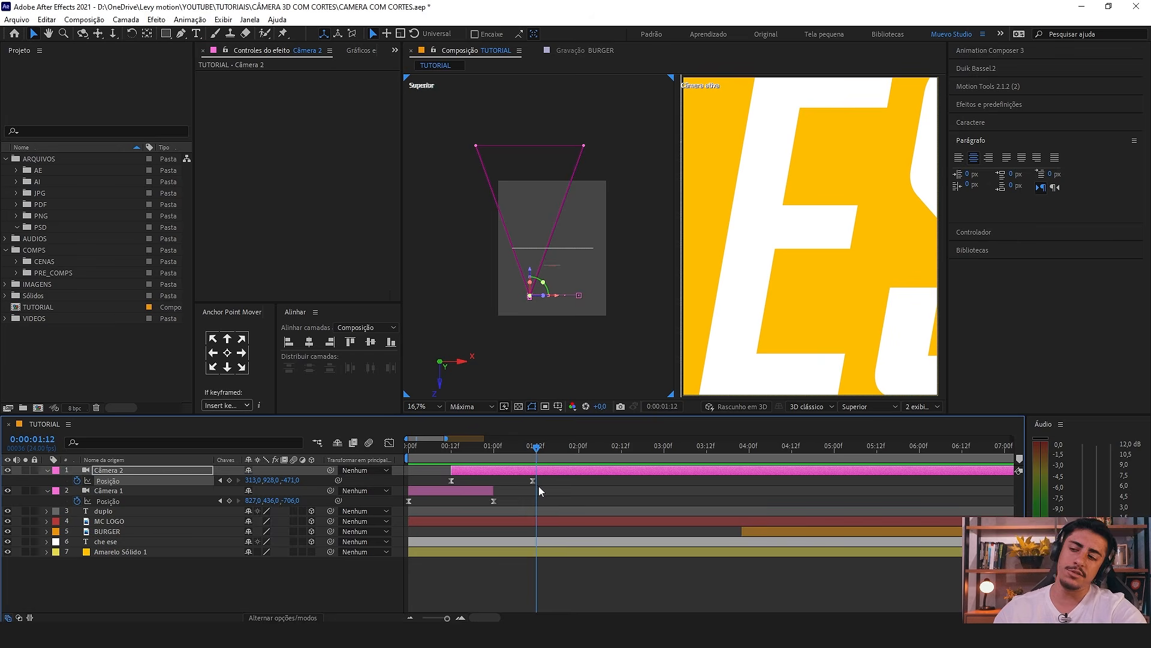
click(534, 448)
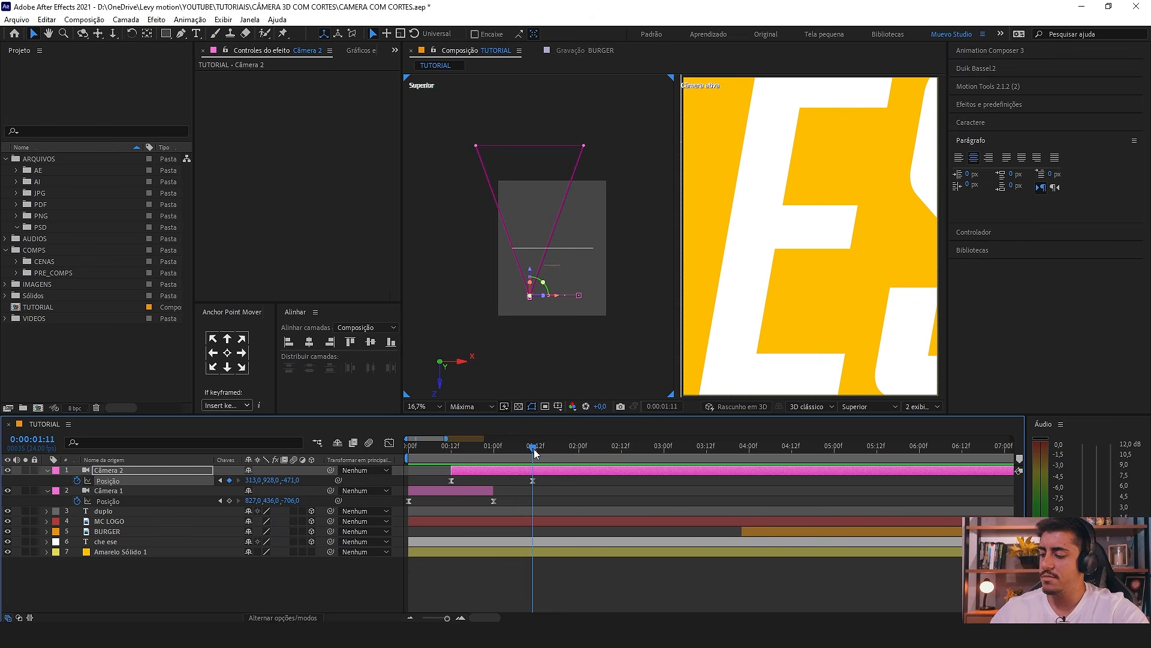
key(ctrl+shift+d)
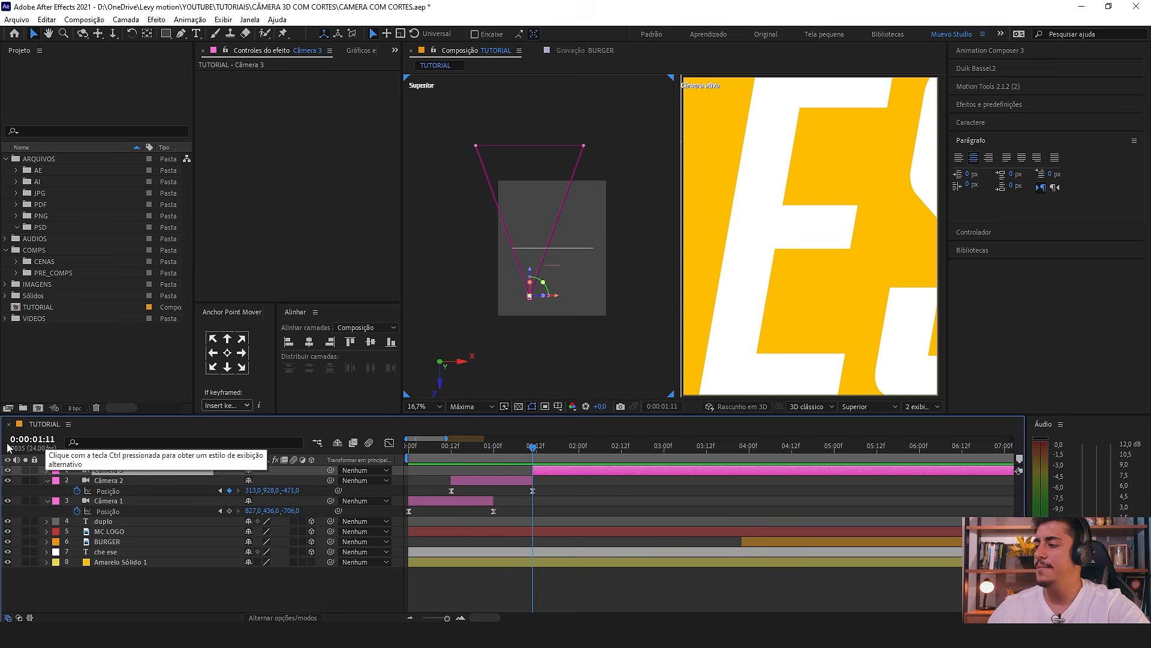
click(47, 480)
click(46, 491)
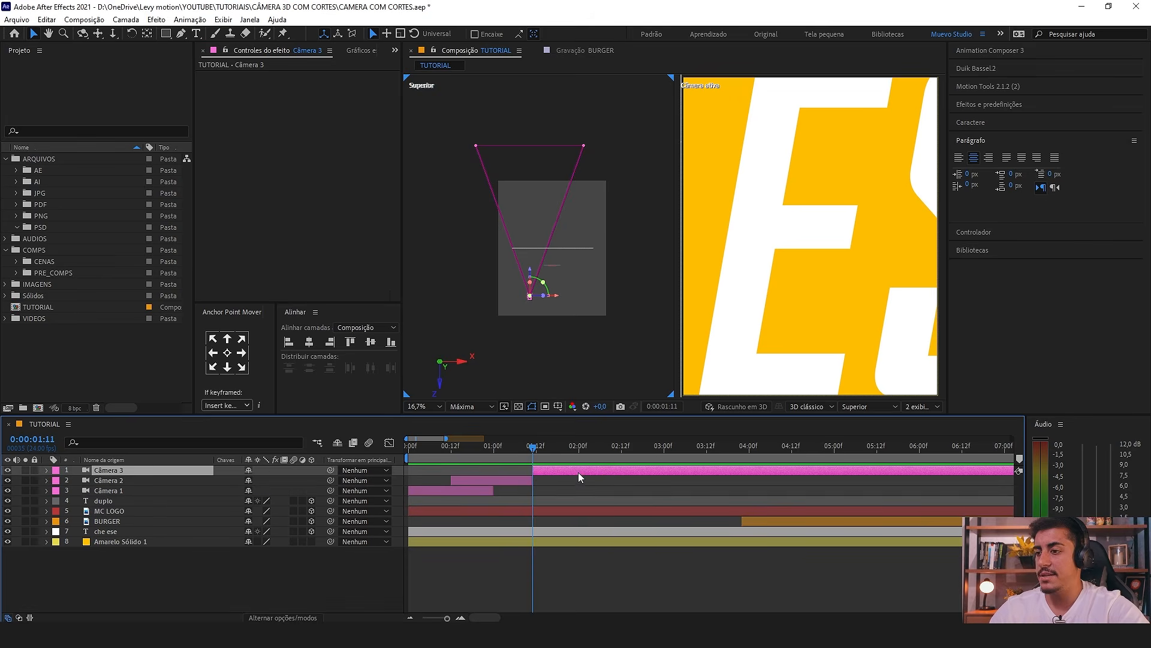
Step: Reset Câmera 3's Transform properties and remove its Position keyframes
click(47, 470)
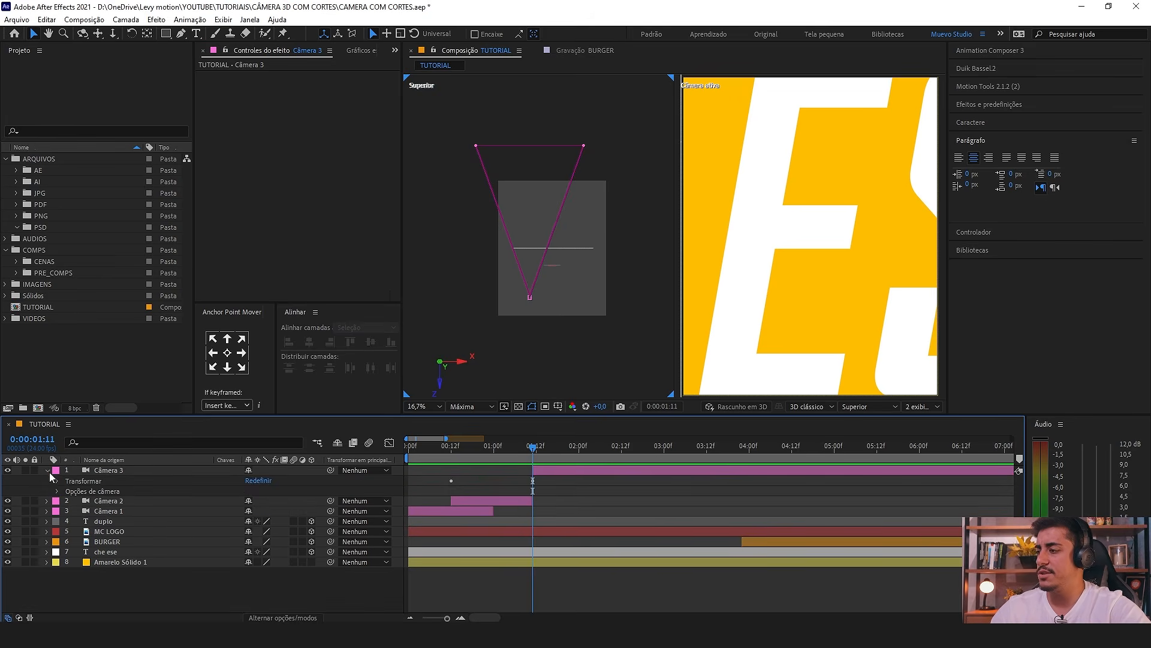
click(180, 472)
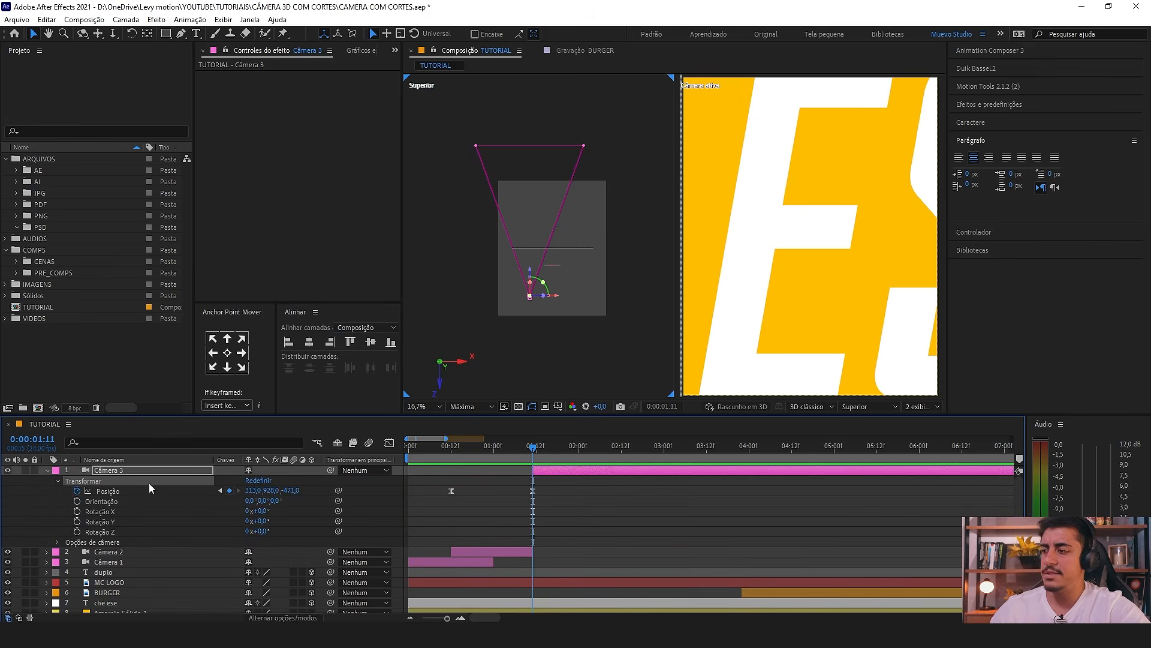
drag(65, 490, 133, 539)
click(22, 478)
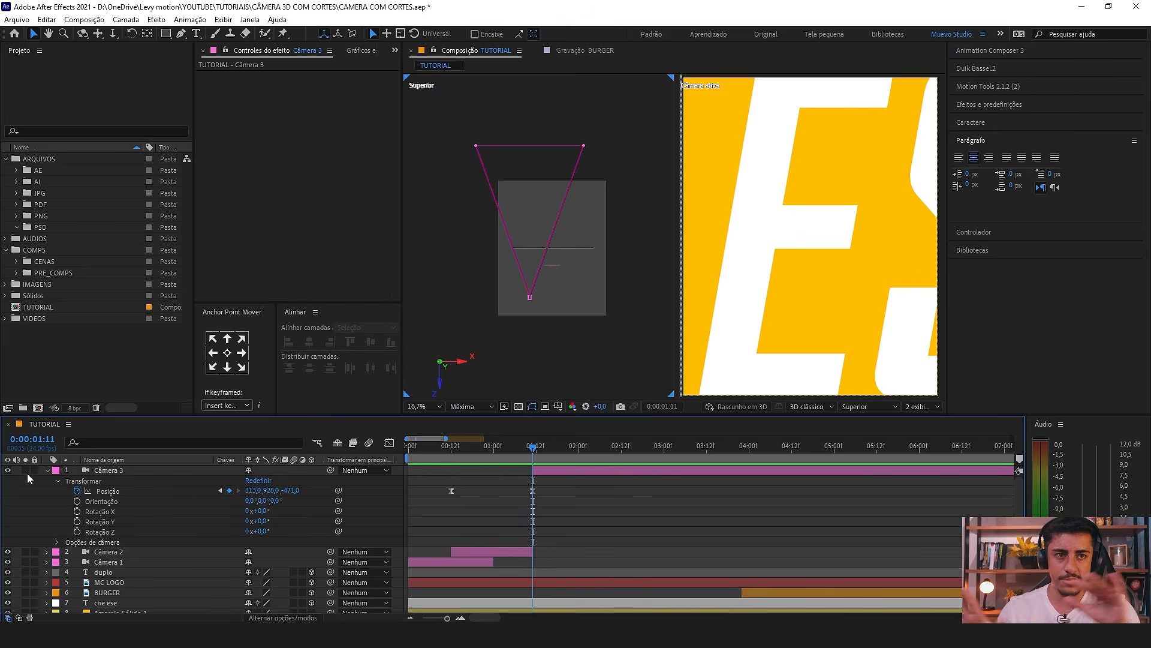
click(259, 480)
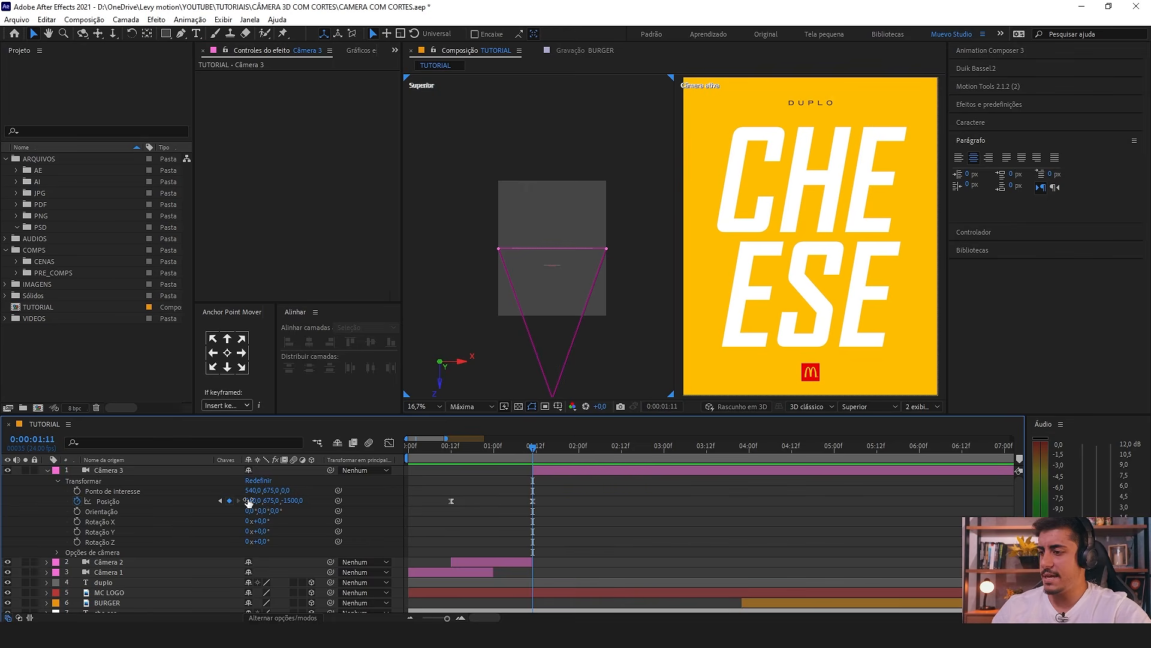
click(77, 501)
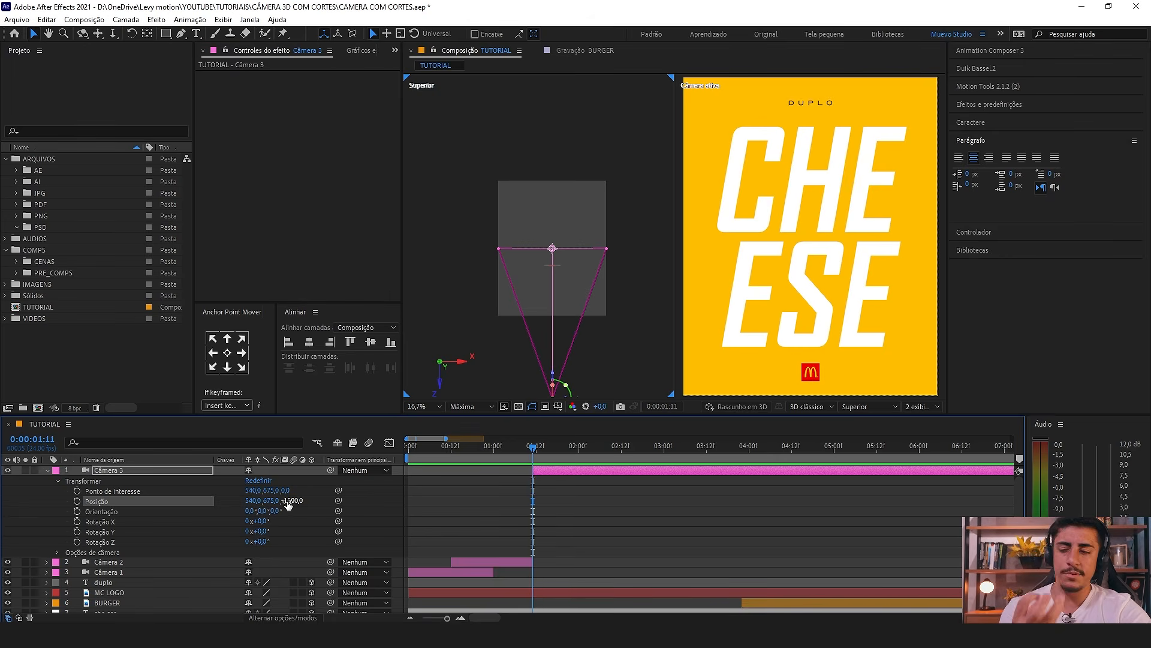
Step: Keyframe Câmera 3 pulling straight back from about Z -888 at 0:00:01:11 to about Z -1494 at 0:00:02:13, and preview it
drag(567, 351, 552, 267)
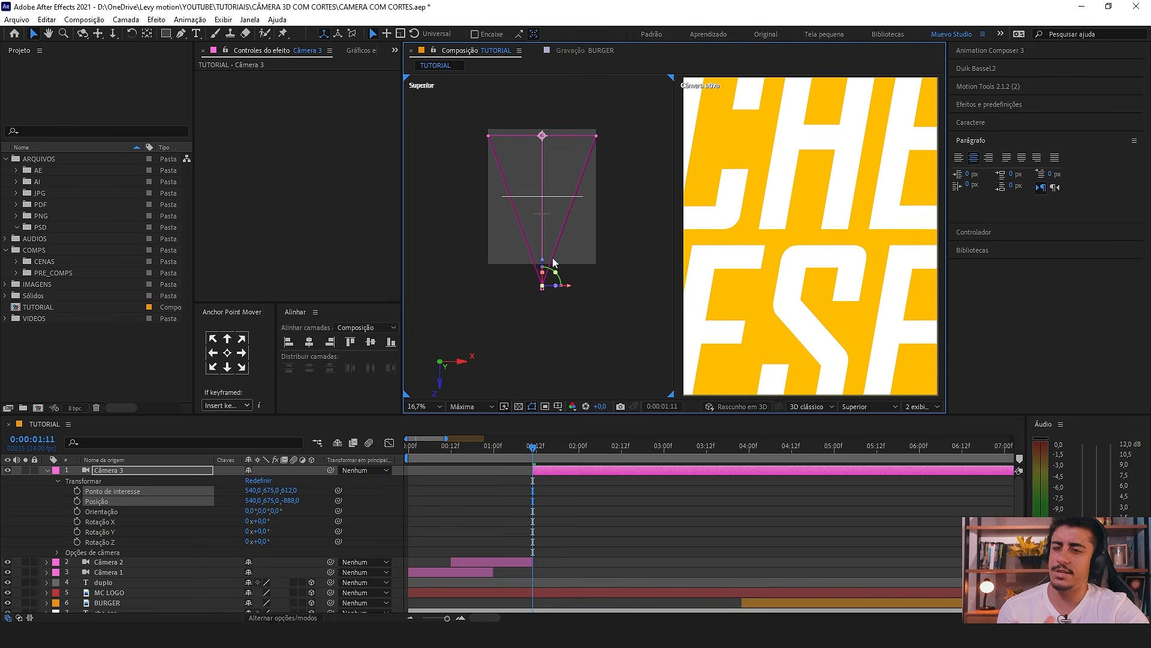
click(77, 501)
drag(533, 446, 625, 459)
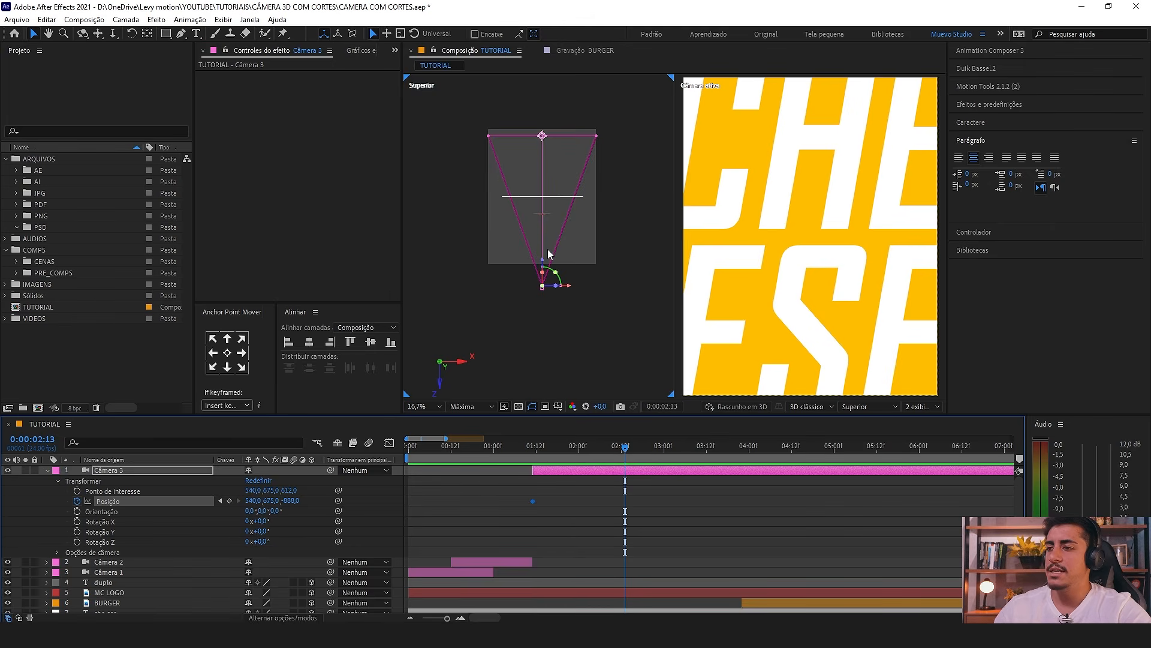
drag(543, 258, 550, 317)
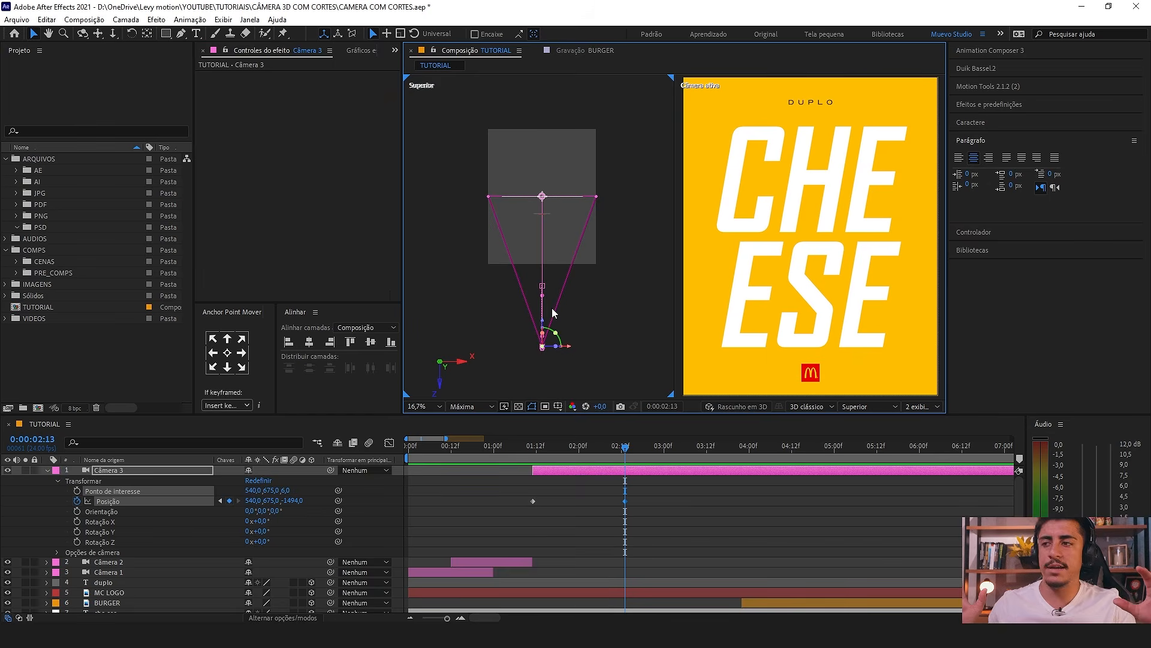
click(529, 446)
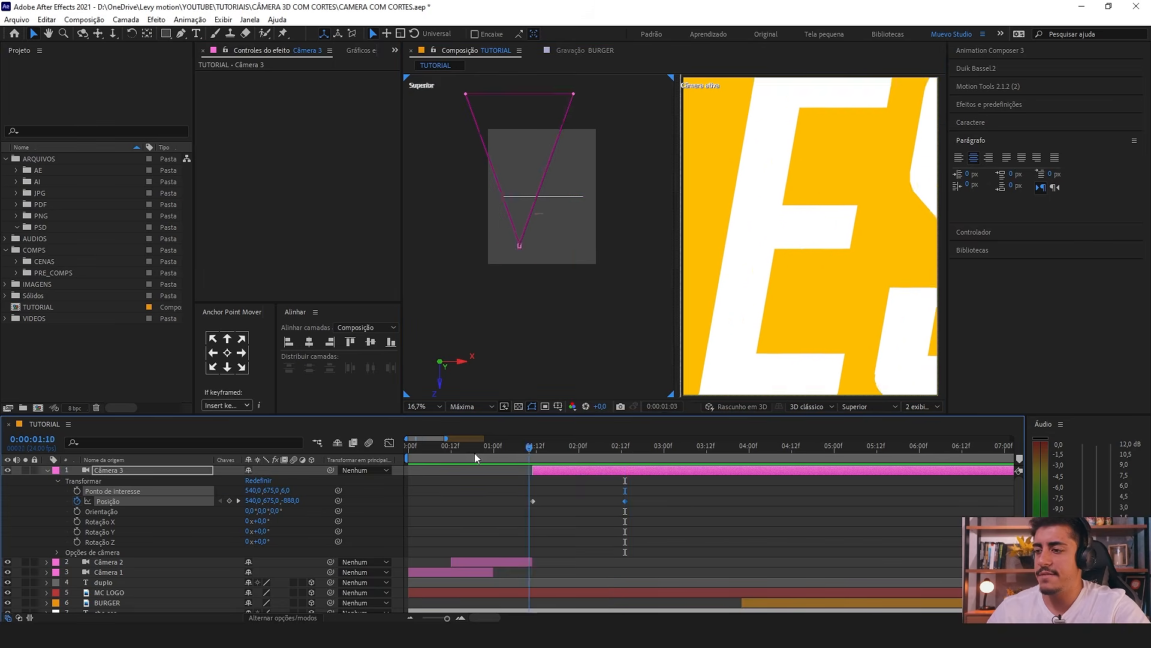
key(space)
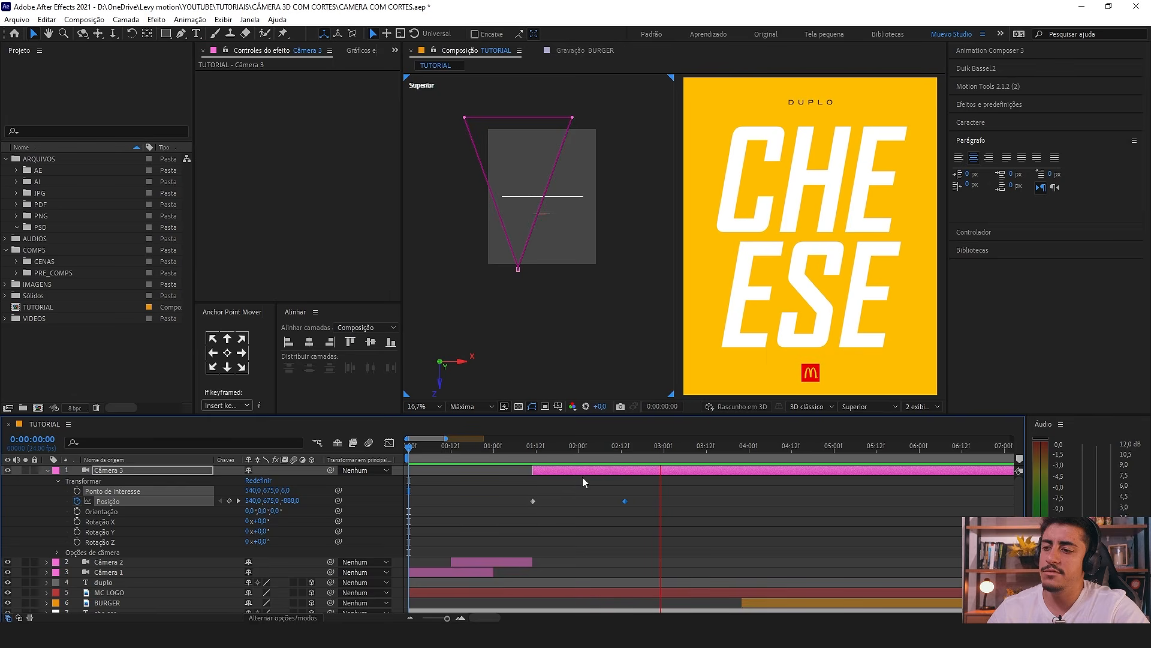
key(space)
Step: Ease both Câmera 3 Position keyframes with a speed curve that starts fast and slows gradually, and preview the animation
drag(655, 492, 527, 524)
click(389, 443)
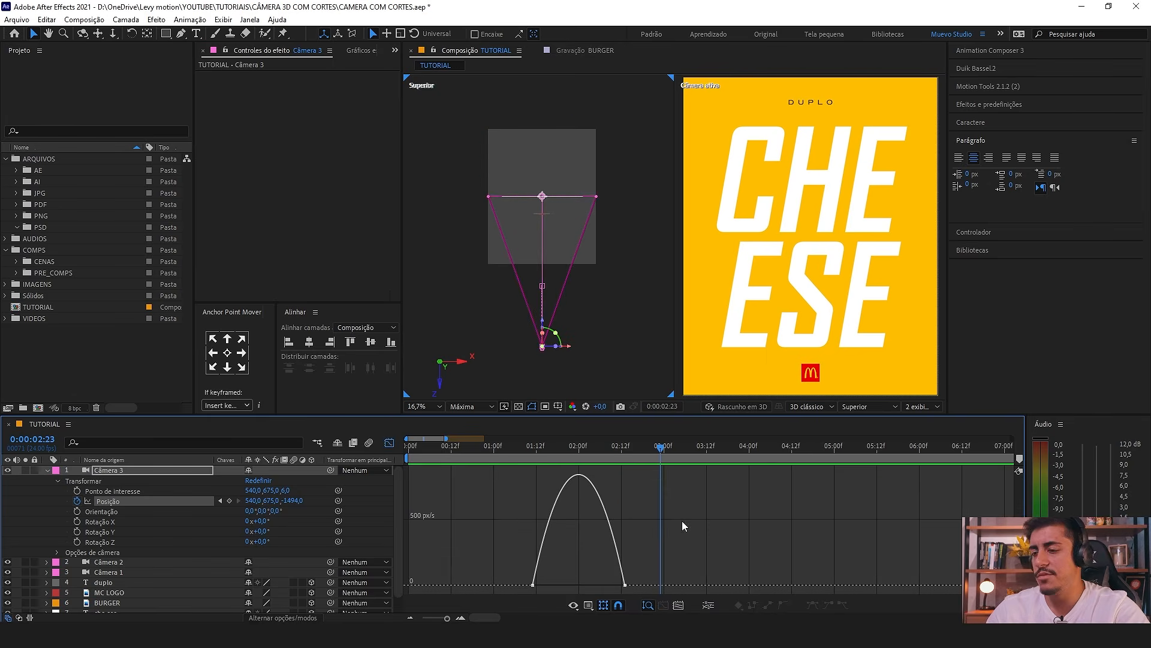
drag(676, 548, 528, 592)
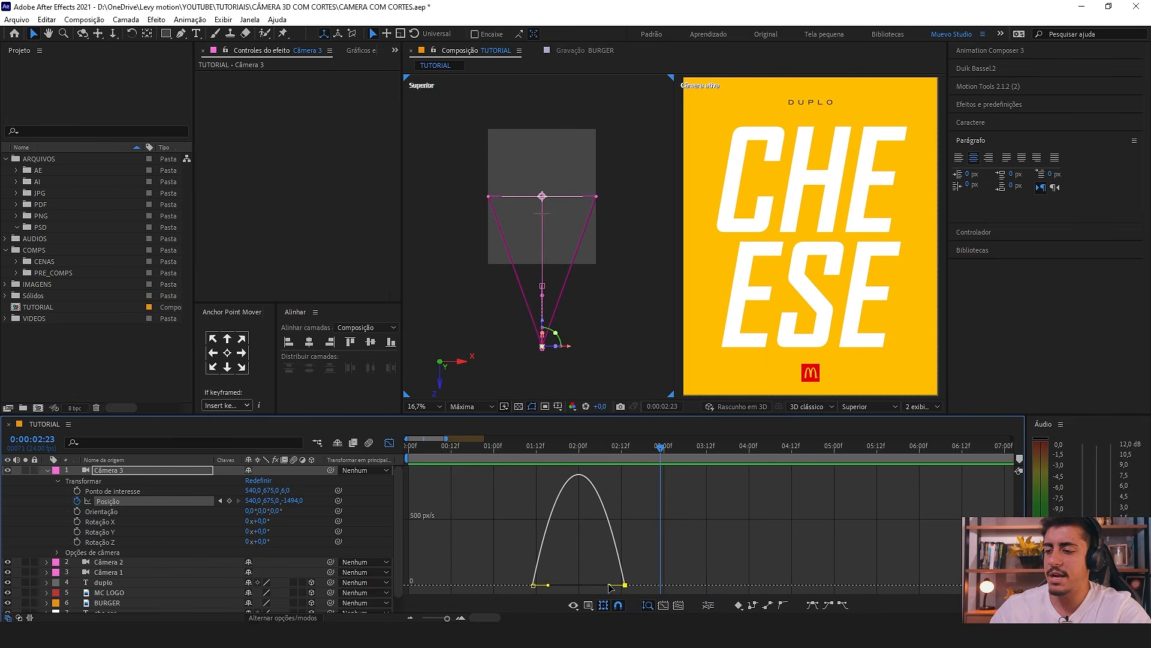
drag(607, 587, 494, 587)
click(411, 447)
click(389, 442)
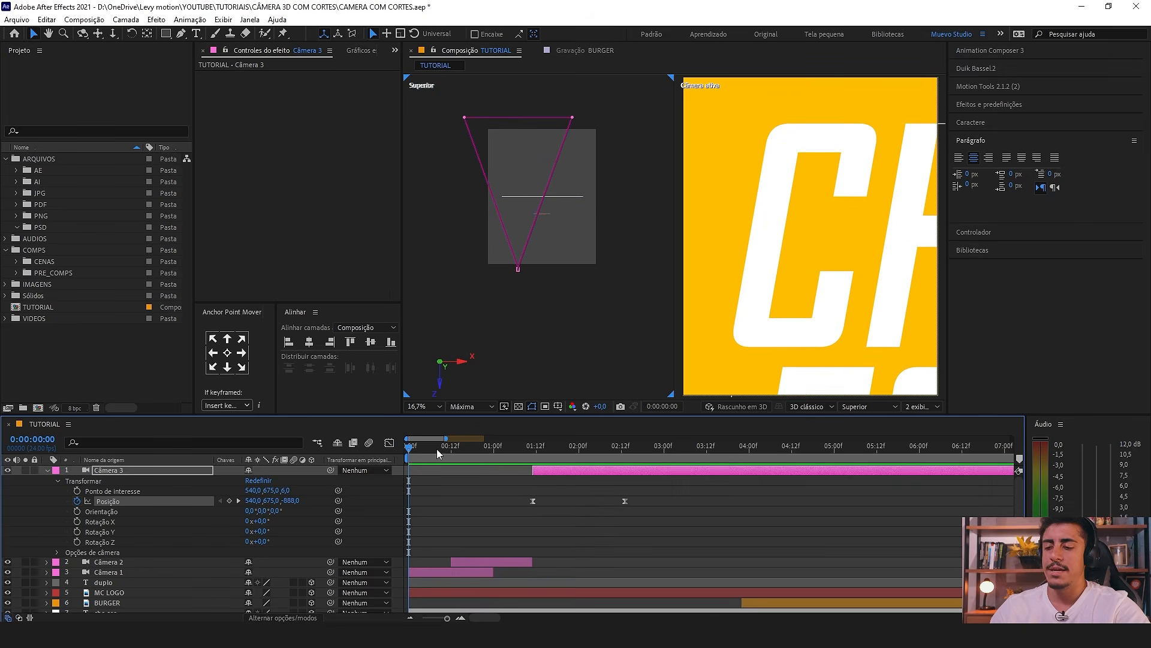
key(space)
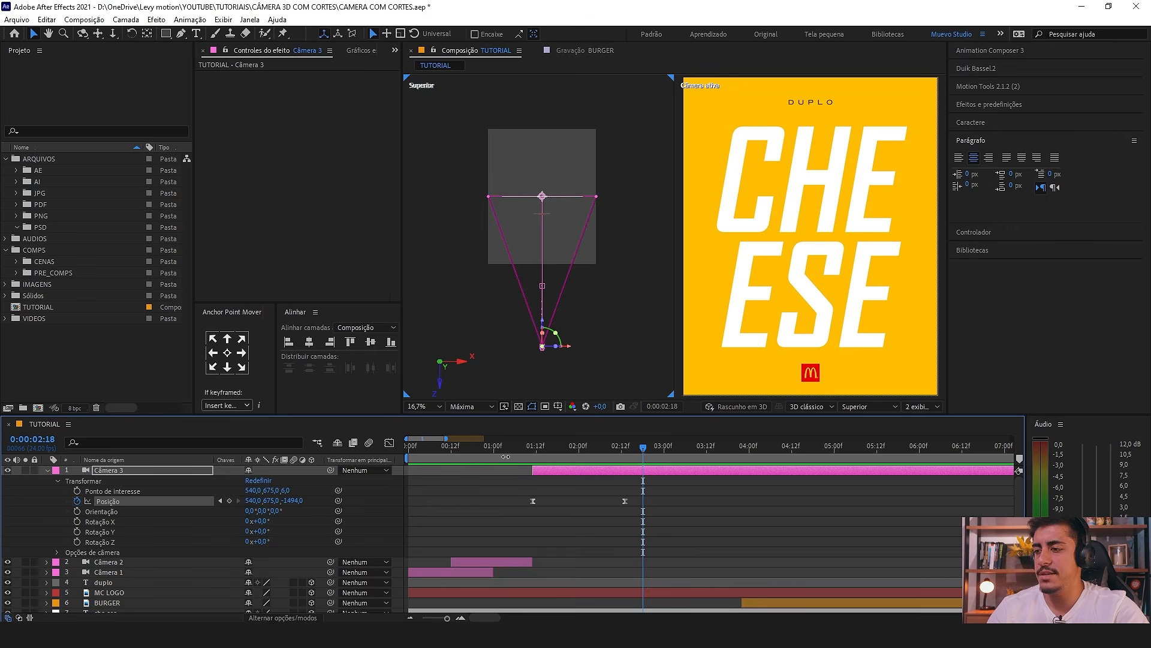
click(414, 446)
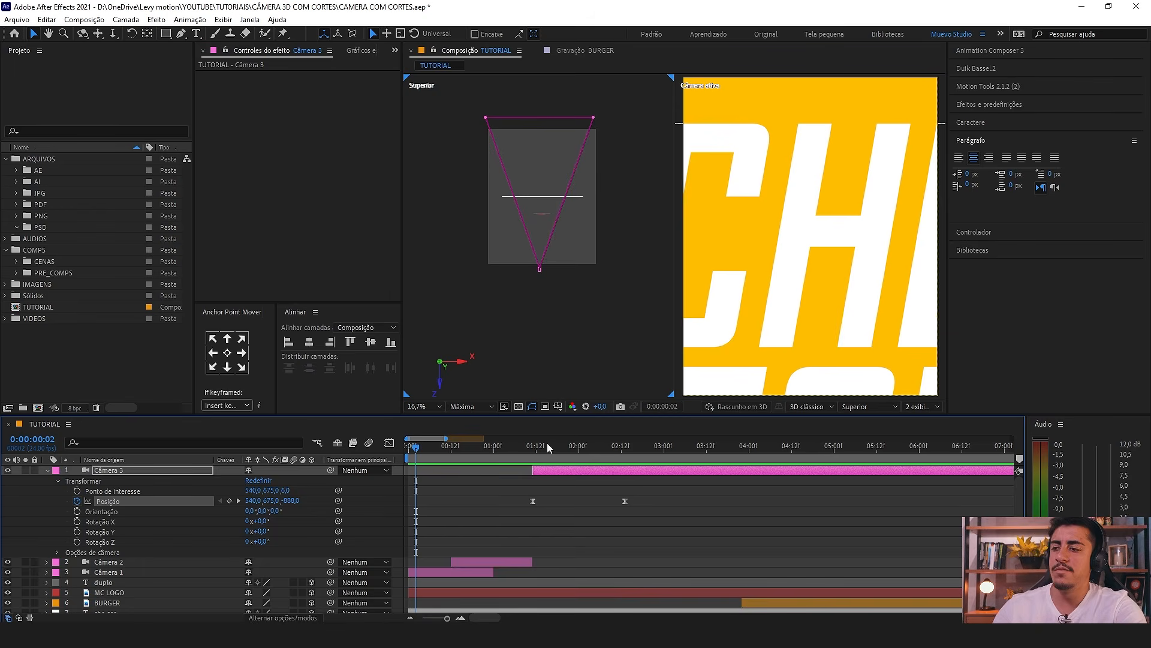
Step: Shift the Câmera 3 layer with its keyframes earlier to start at 0:00:01:04, and preview the tighter cut
drag(418, 444, 528, 477)
key(Home)
key(space)
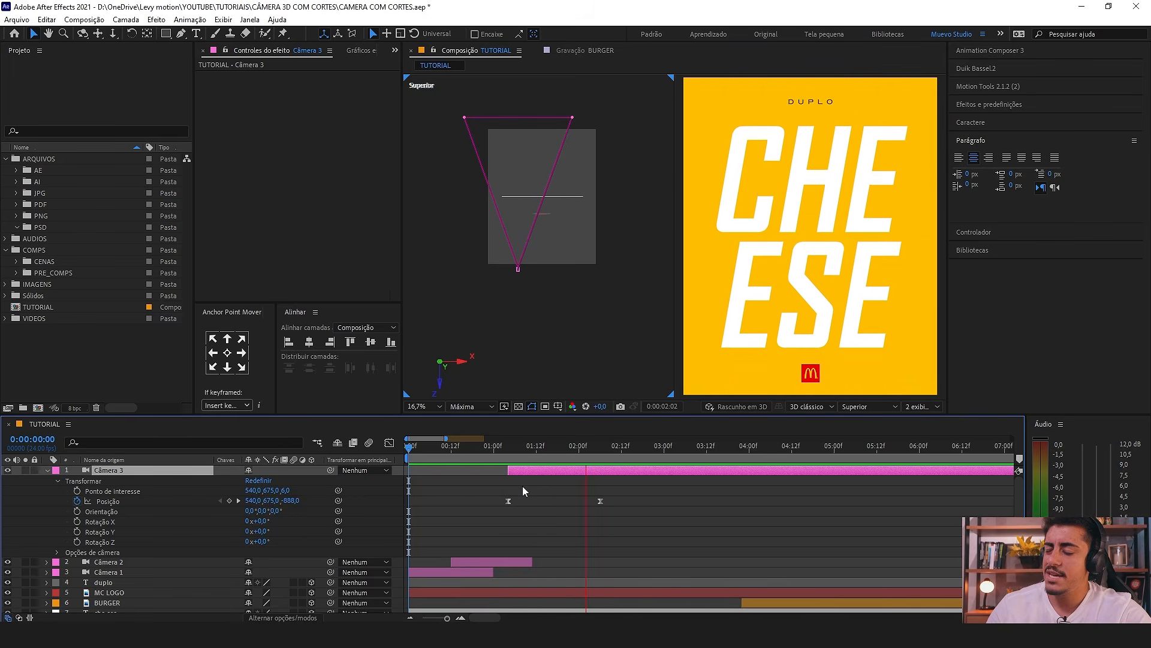
key(space)
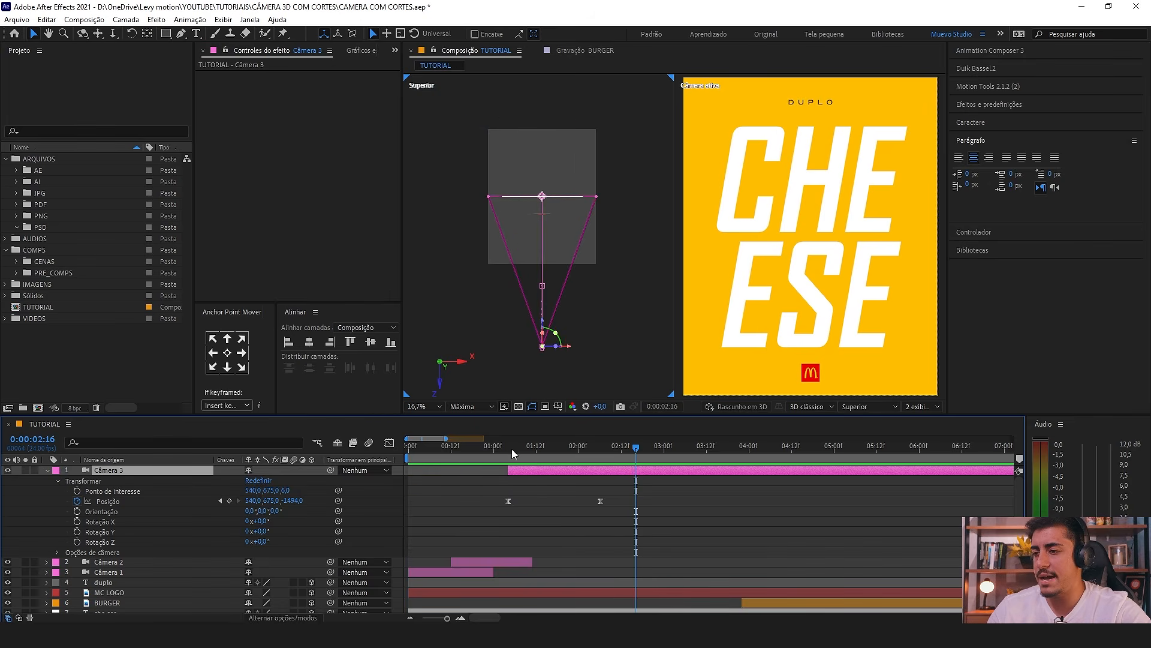
Step: Move the BURGER layer's start to 0:00:01:04, matching the Câmera 3 cut, and preview the sequence from the beginning
click(512, 449)
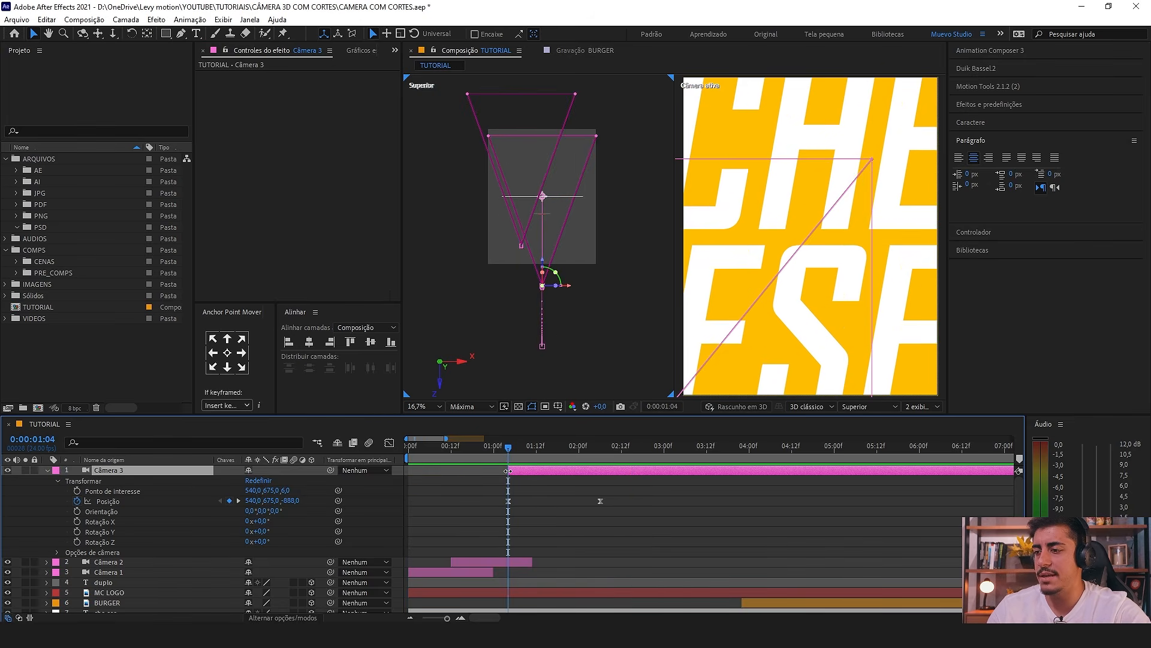
drag(753, 602, 522, 609)
click(536, 548)
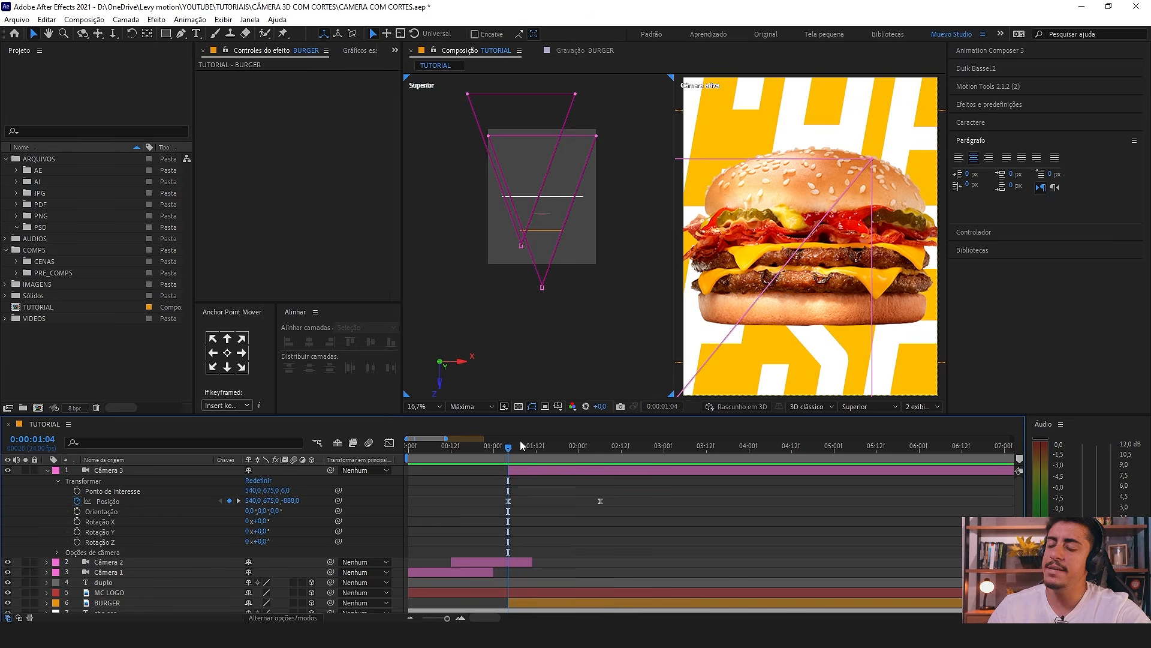
drag(469, 449, 252, 442)
key(space)
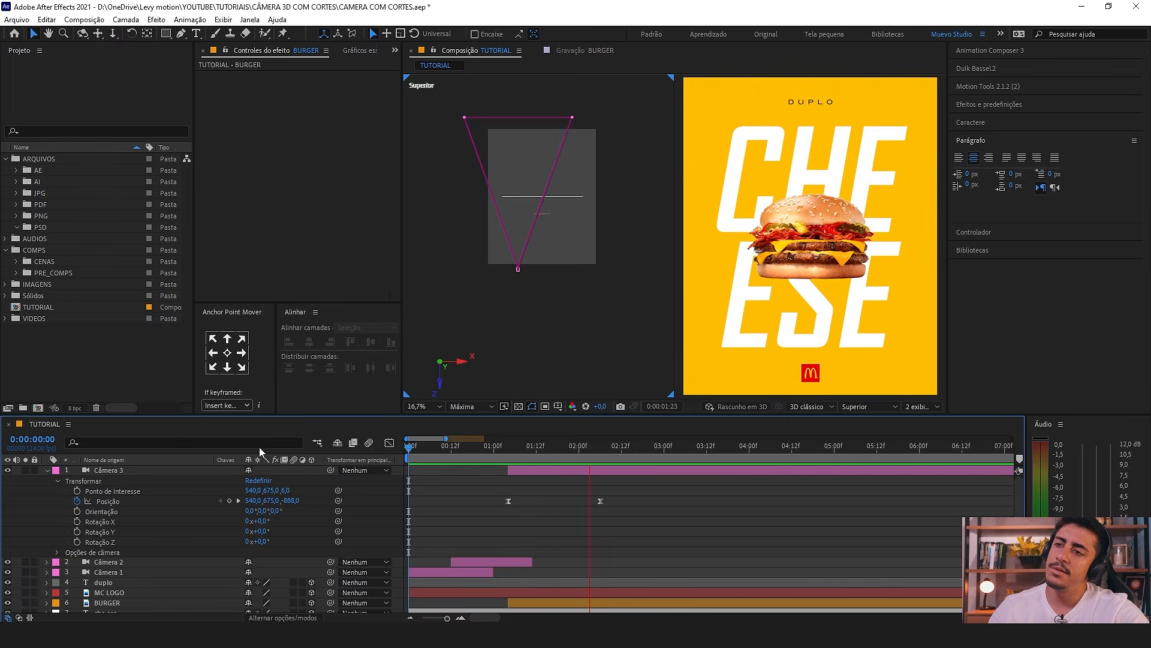
key(space)
drag(549, 444, 517, 455)
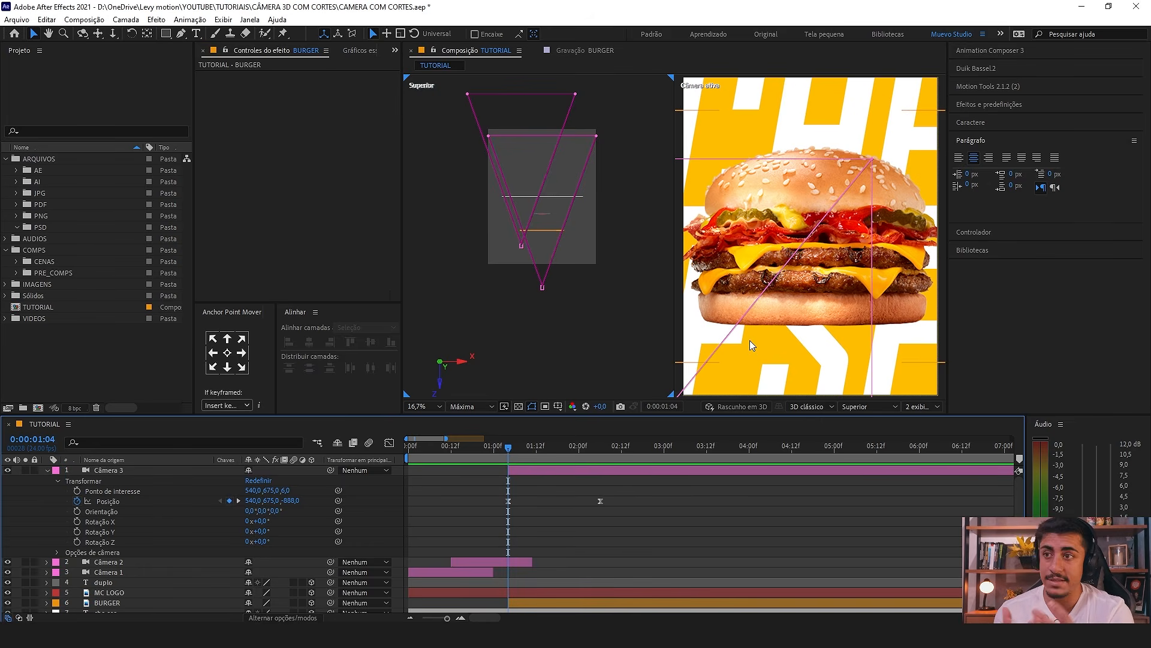
Step: Preview the Câmera 3 cut, and add a Position keyframe on Câmera 3 at 0:00:02:12 that holds the current framing
key(space)
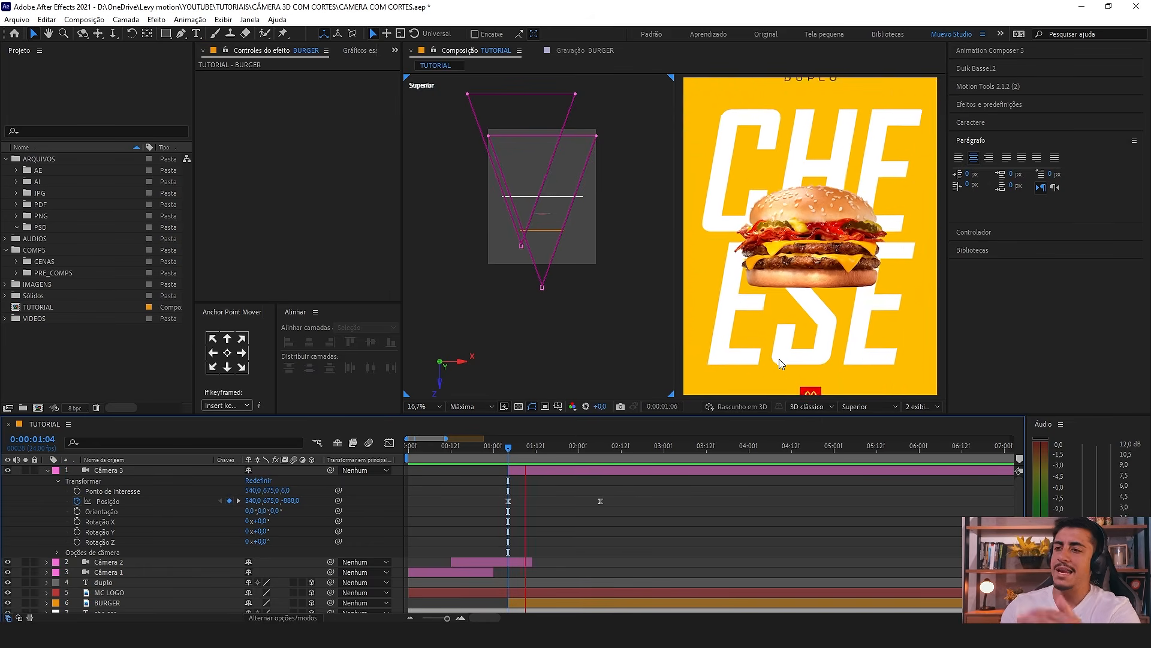
key(space)
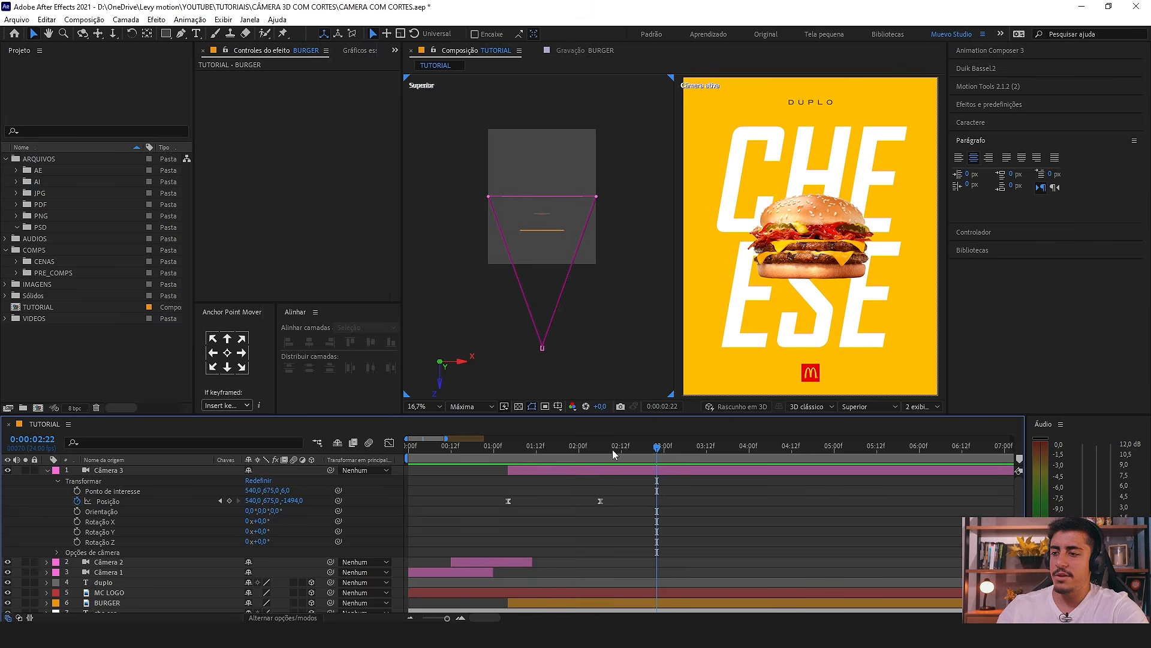
drag(613, 451, 615, 512)
click(229, 500)
Step: Keyframe Câmera 3's Position at 0:00:03:12 with its X value set to about 631
drag(667, 456, 709, 463)
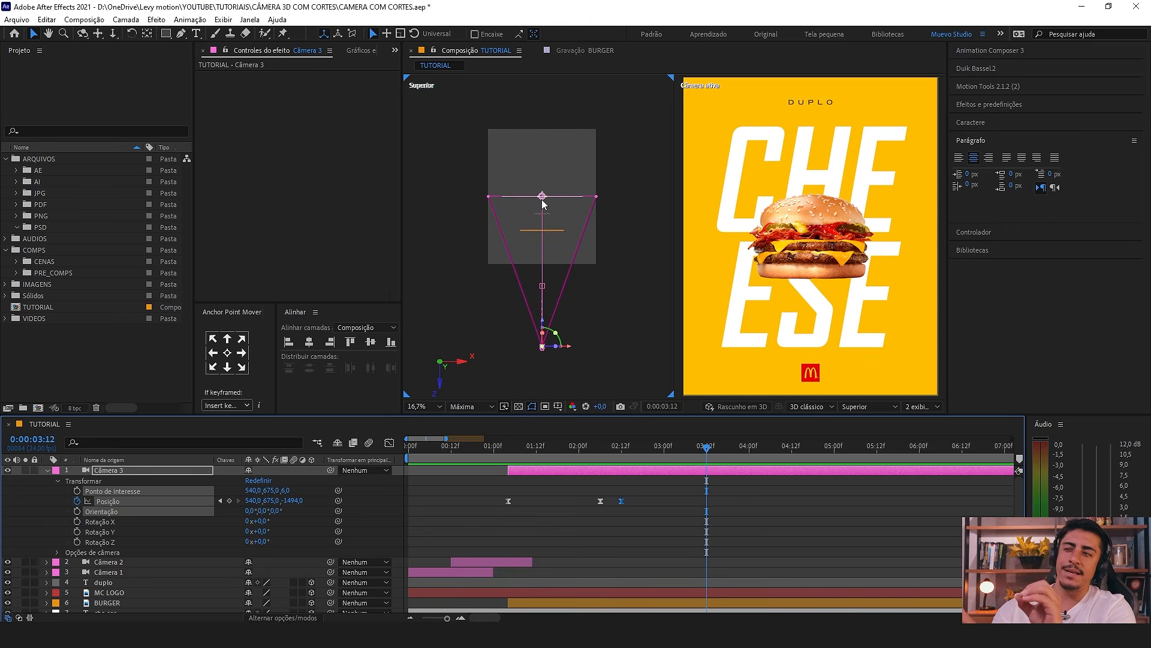
key(ctrl+alt+o)
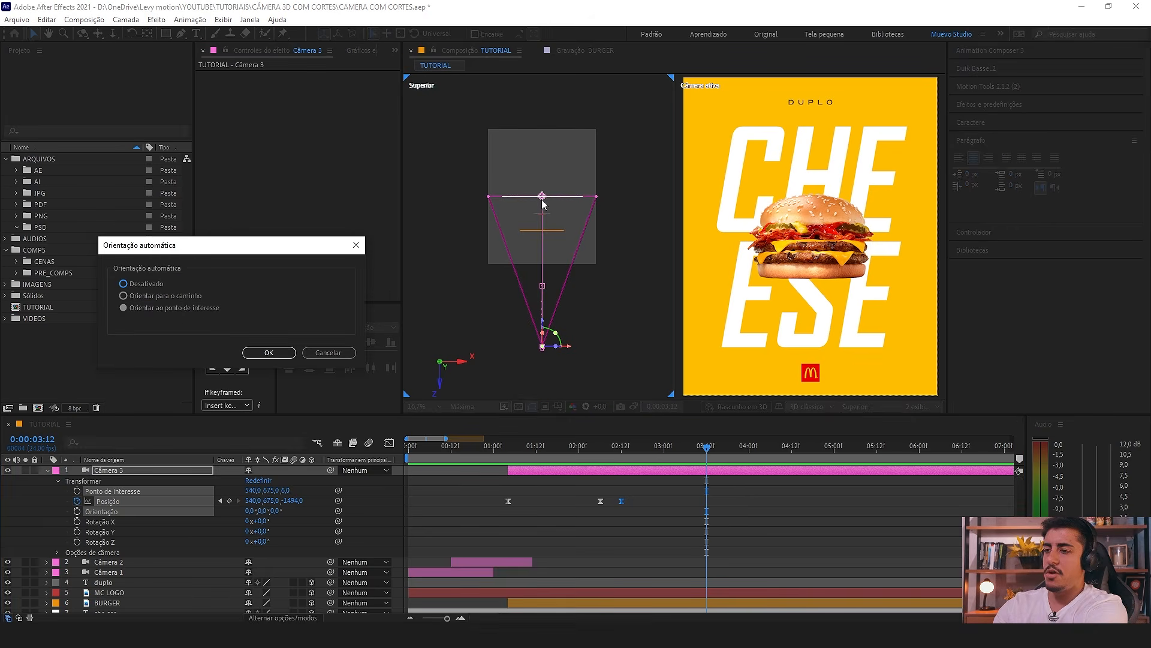
key(Return)
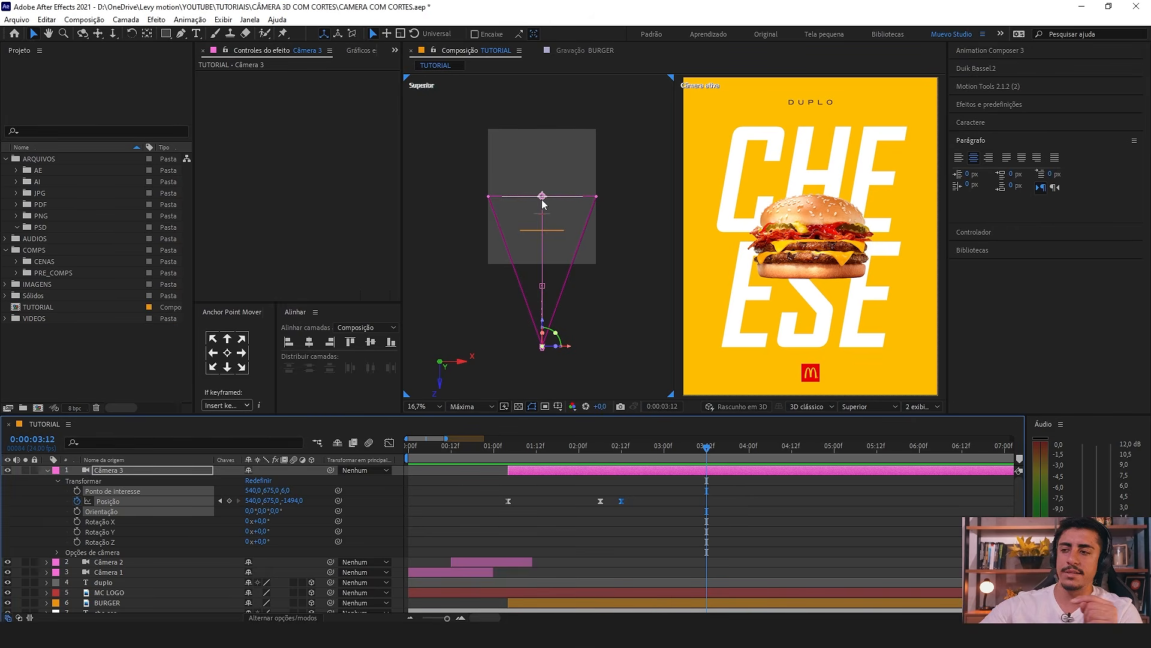
click(231, 483)
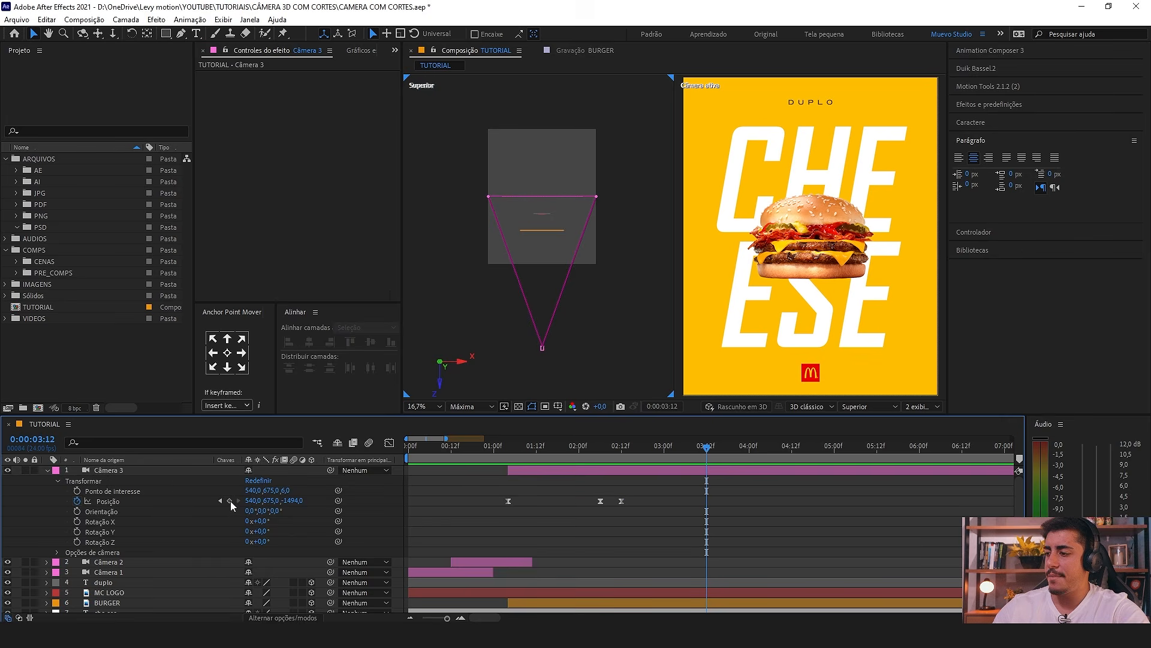
click(229, 500)
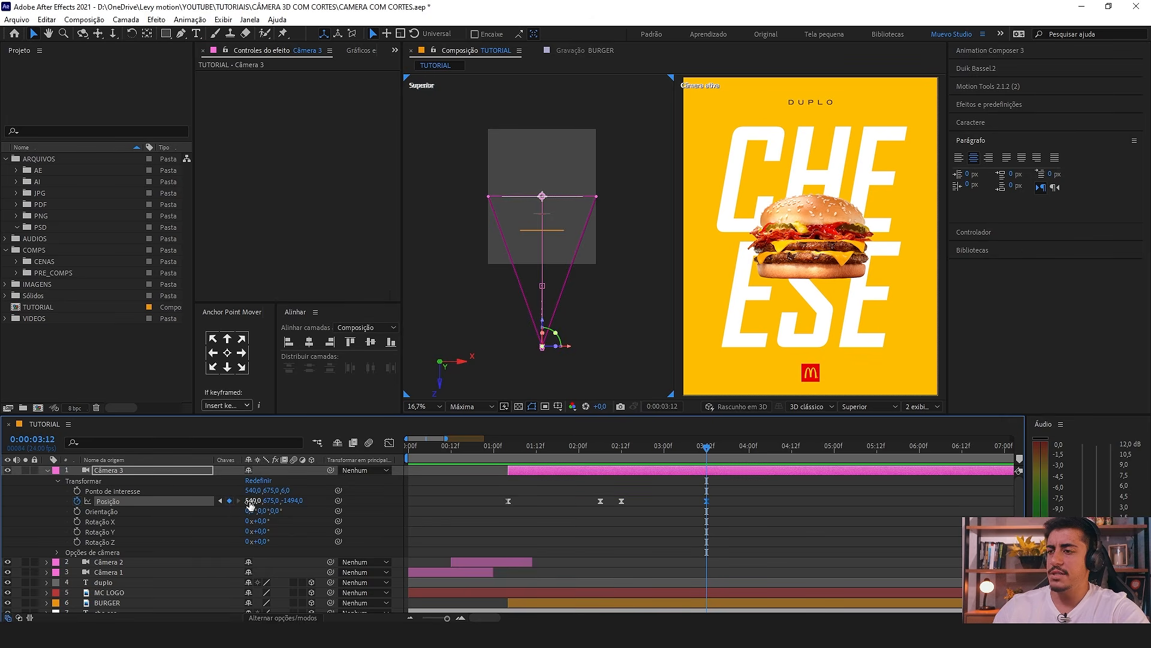
drag(252, 500, 324, 508)
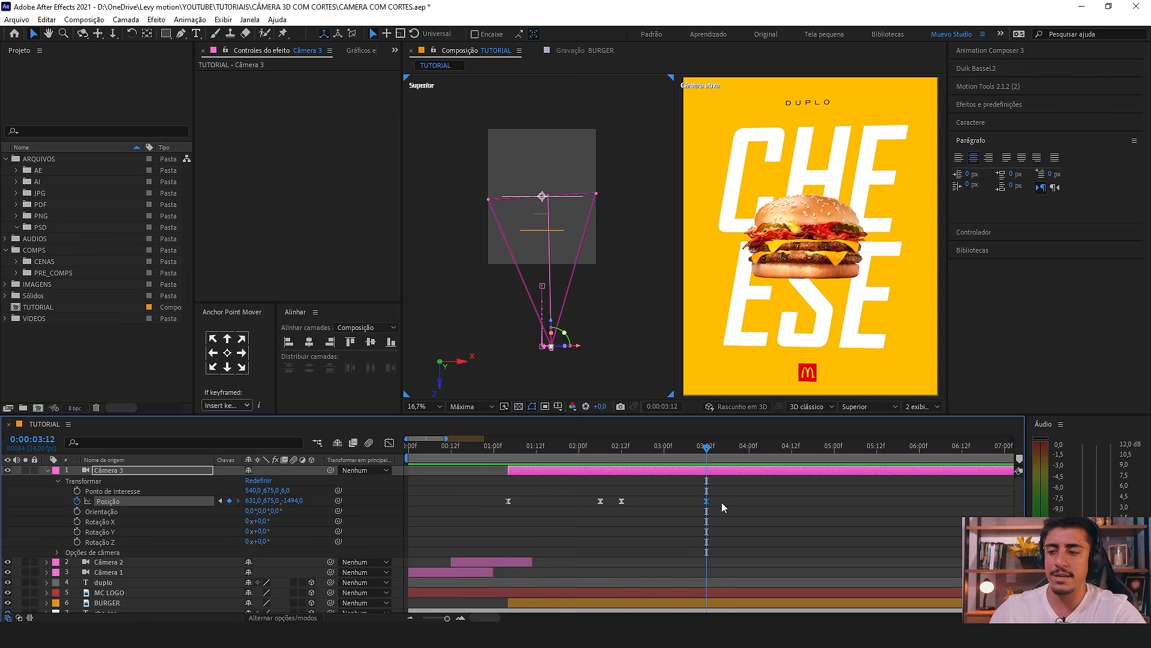
Step: Keyframe Câmera 3's Position at 0:00:04:12 with its X value set to about 465
key(space)
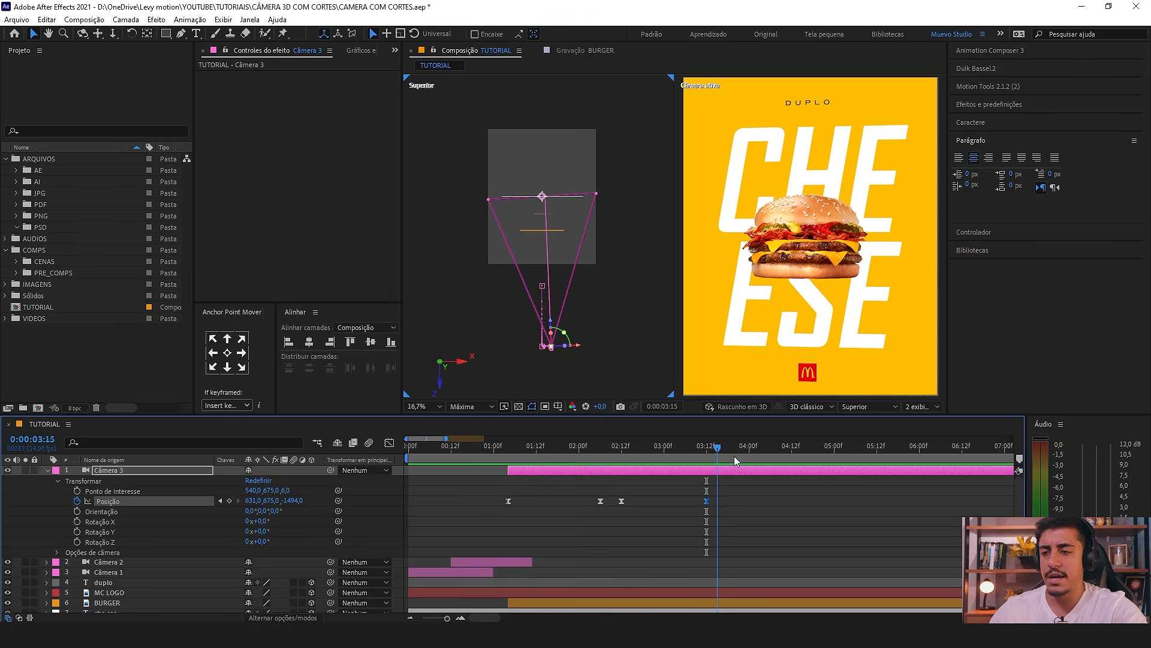
drag(795, 463, 791, 463)
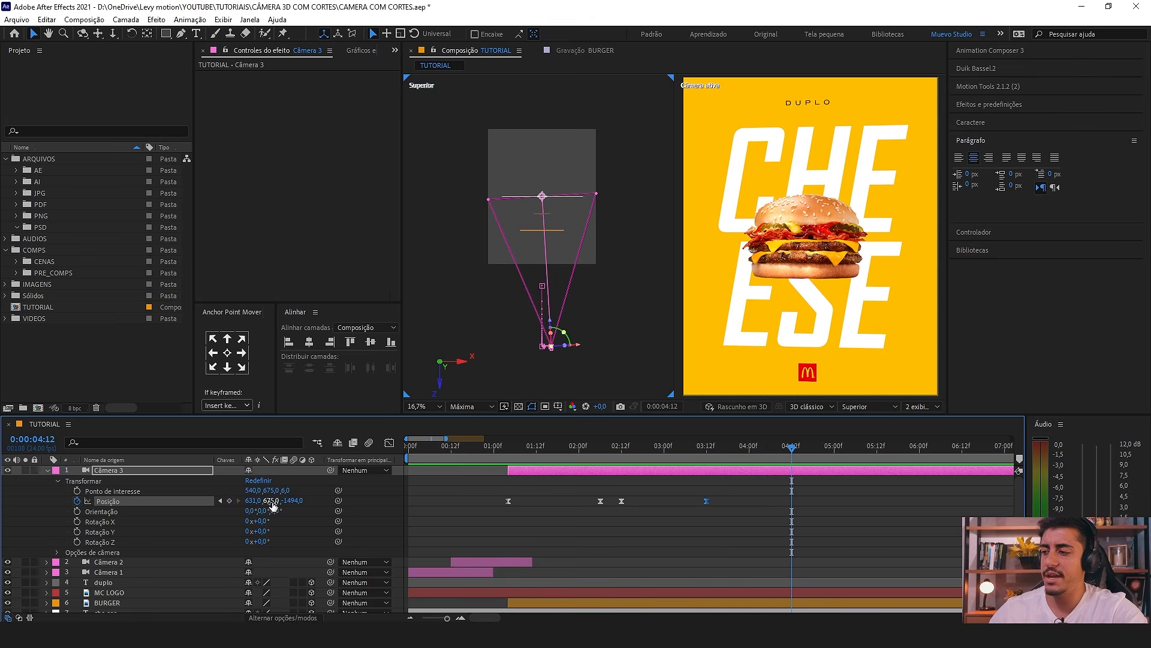
drag(251, 502, 156, 502)
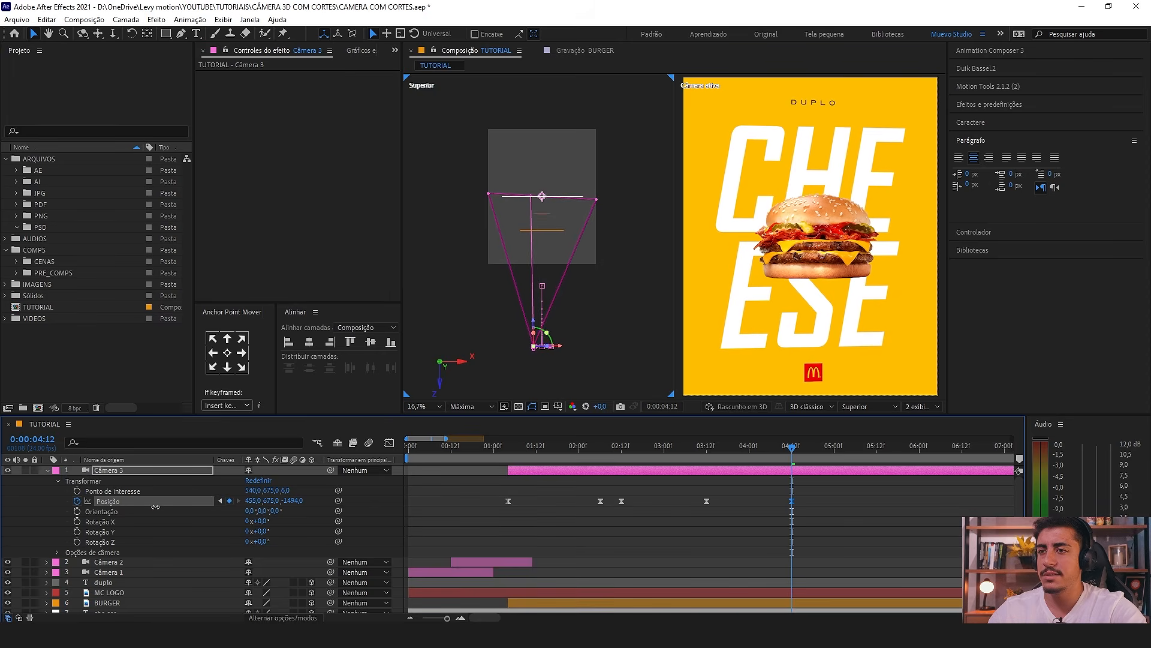
Step: Copy the centred Câmera 3 Position keyframe from 0:00:02:12 to 0:00:05:12, and preview the sequence from the beginning
drag(796, 448, 880, 462)
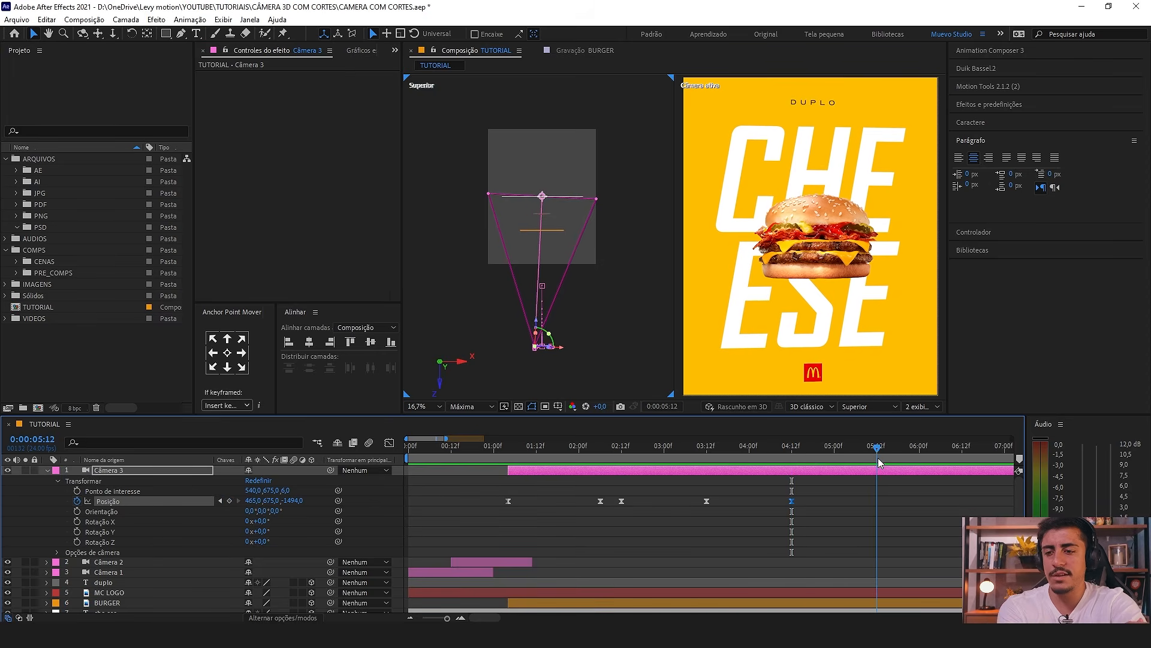
click(621, 501)
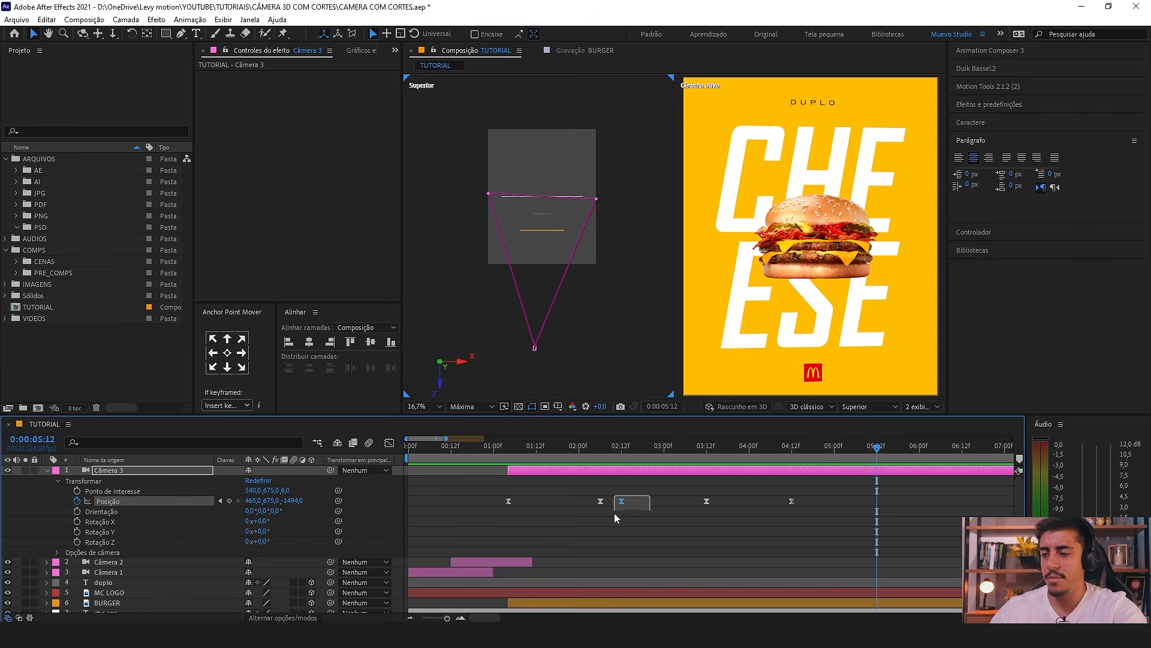
key(ctrl+v)
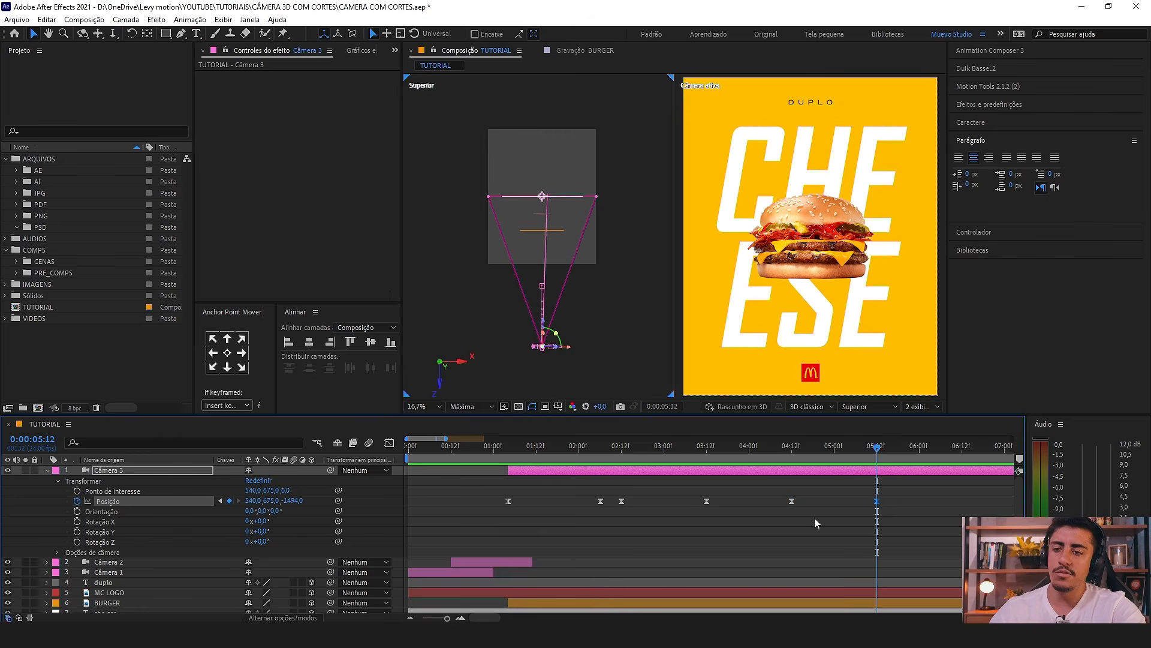
click(622, 447)
drag(628, 486, 614, 511)
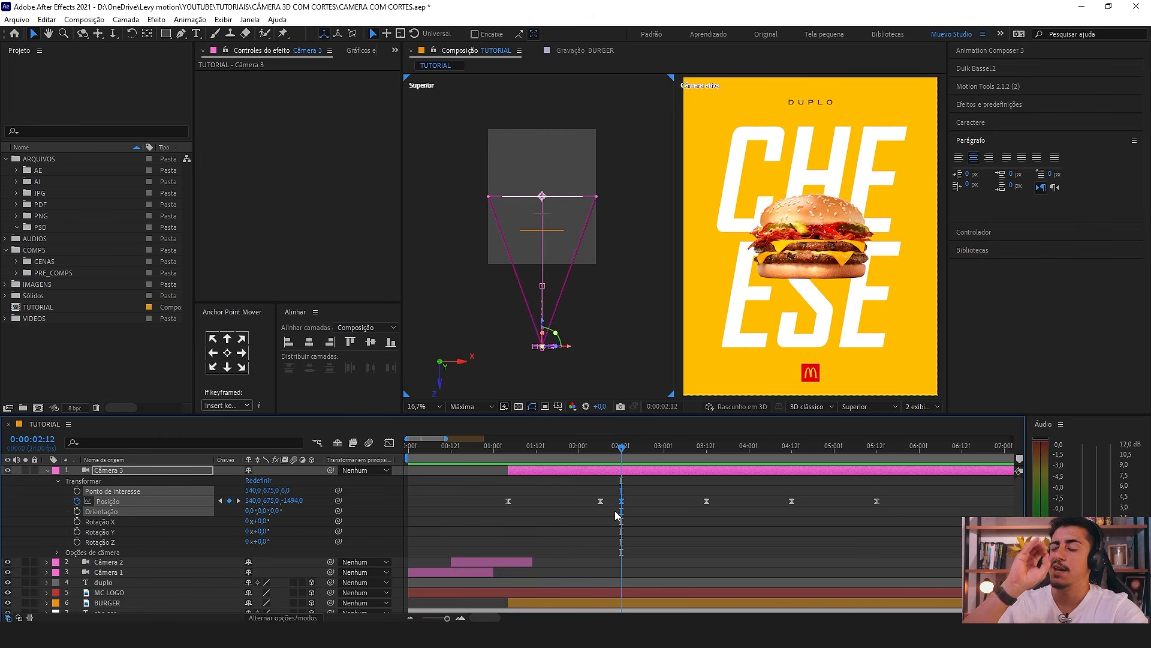
drag(597, 448, 528, 487)
key(Home)
key(space)
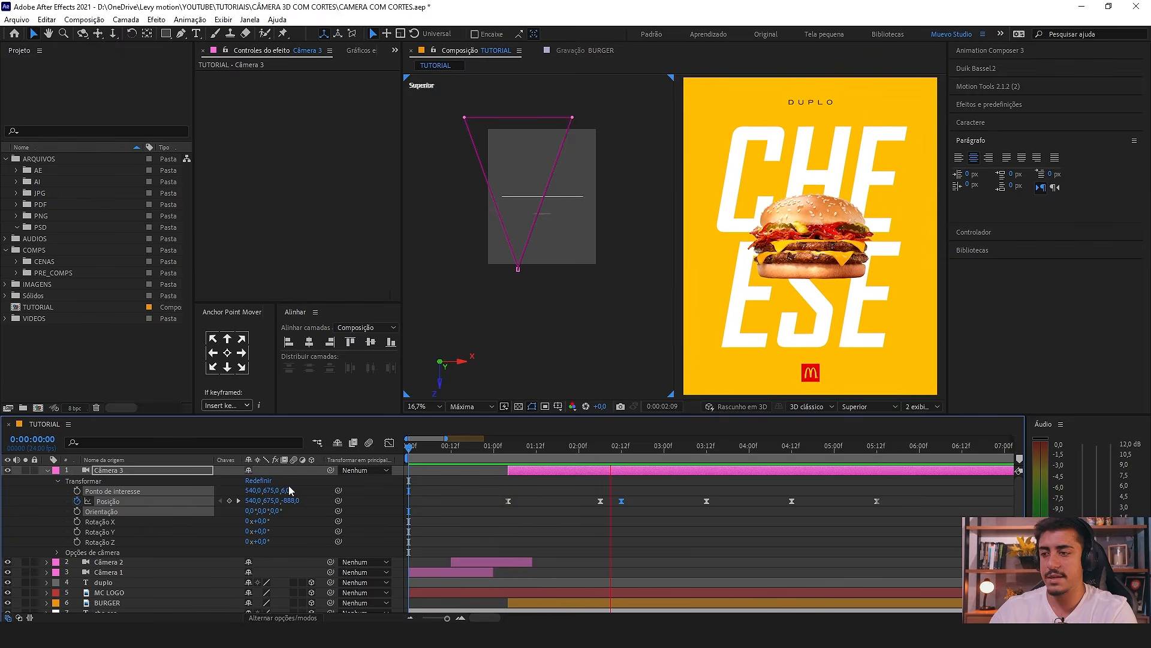
Step: Select the last four Câmera 3 Position keyframes and soften their speed curves by shortening the outgoing easing in the graph editor
drag(902, 494, 617, 517)
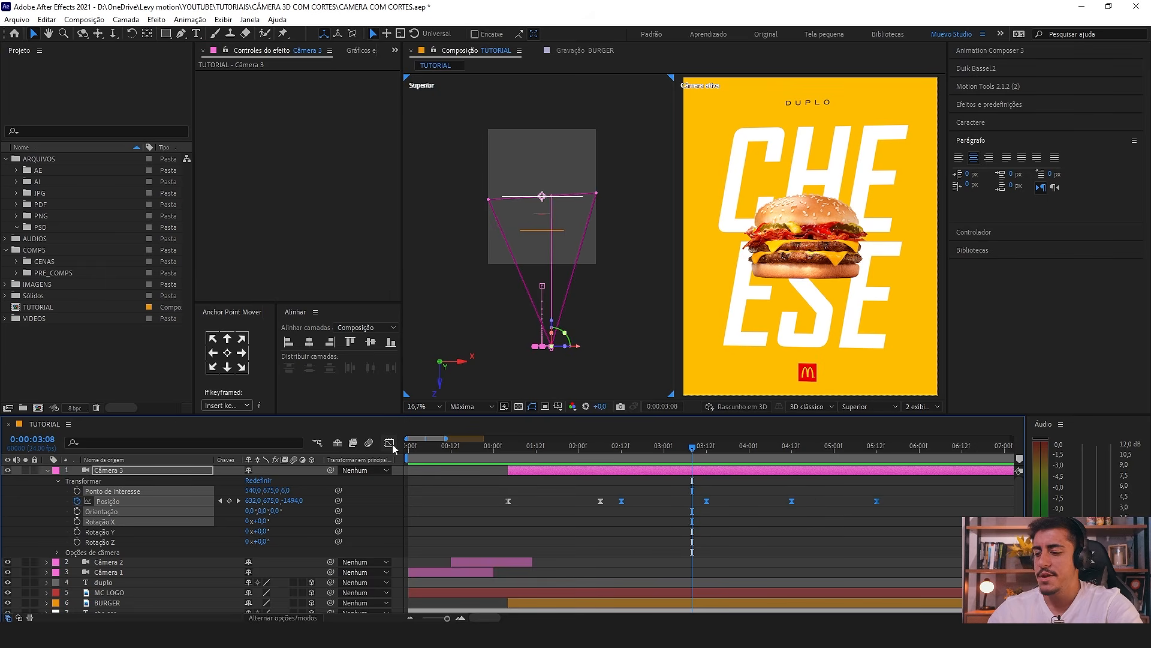
click(387, 444)
key(equal)
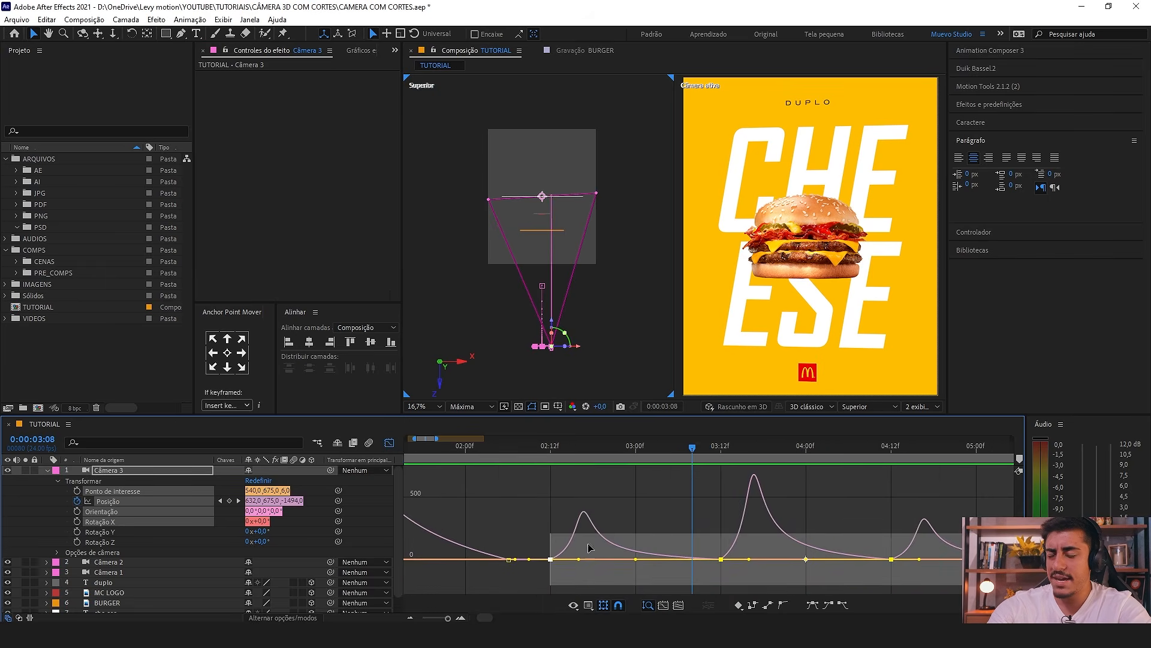
drag(582, 561, 653, 581)
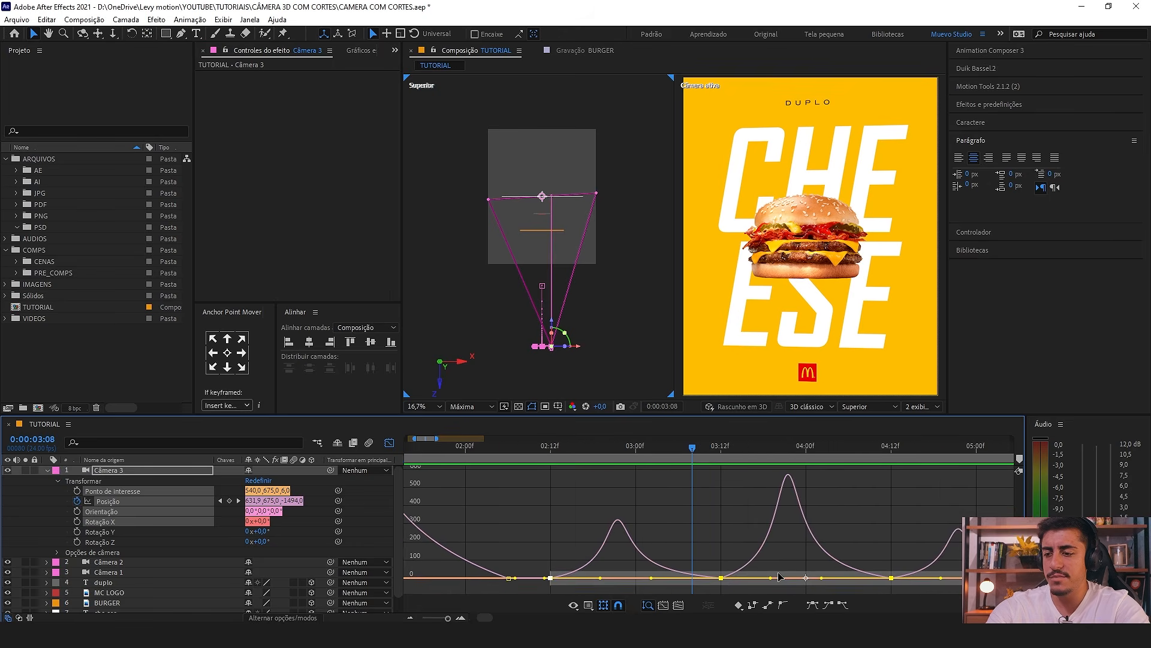
scroll(737, 577, up, 4)
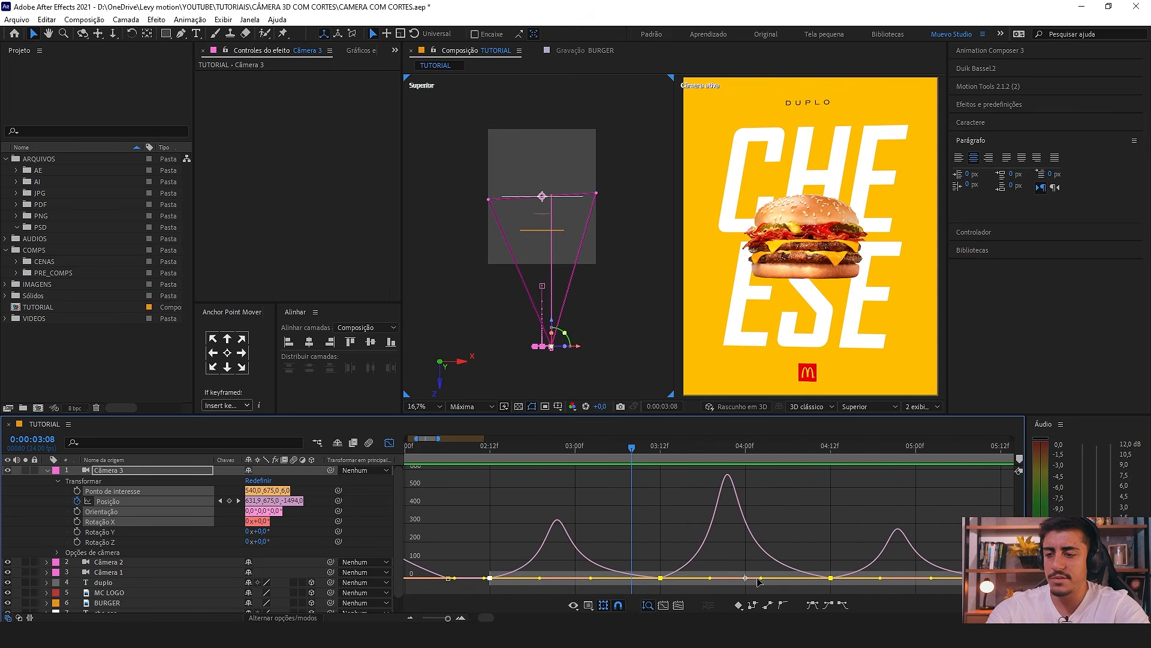
drag(760, 578, 772, 579)
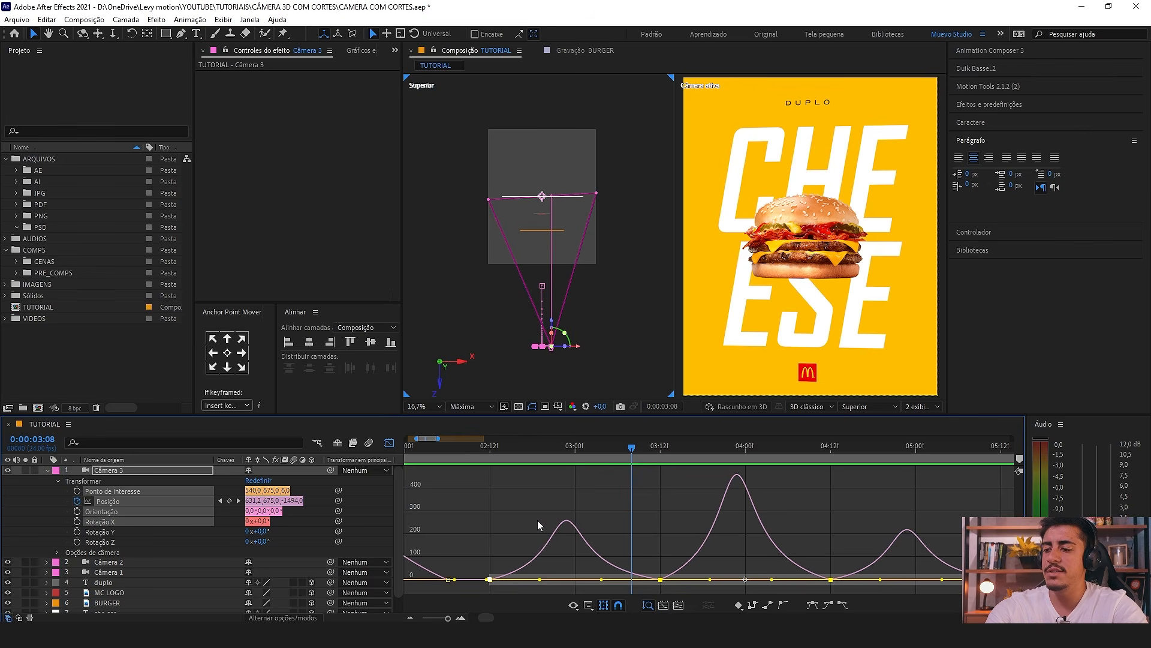
Step: Examine the speed curve between each pair of sway keyframes, and preview the sideways camera movement from 0:00:02:05
drag(490, 505, 661, 584)
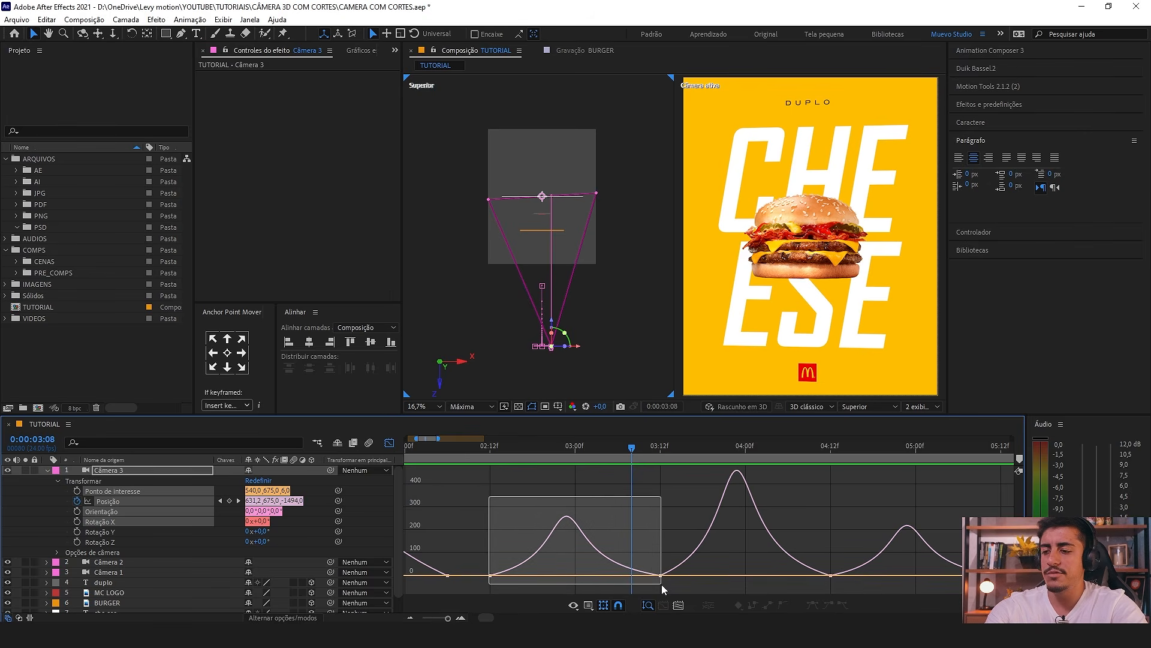
drag(660, 496, 831, 585)
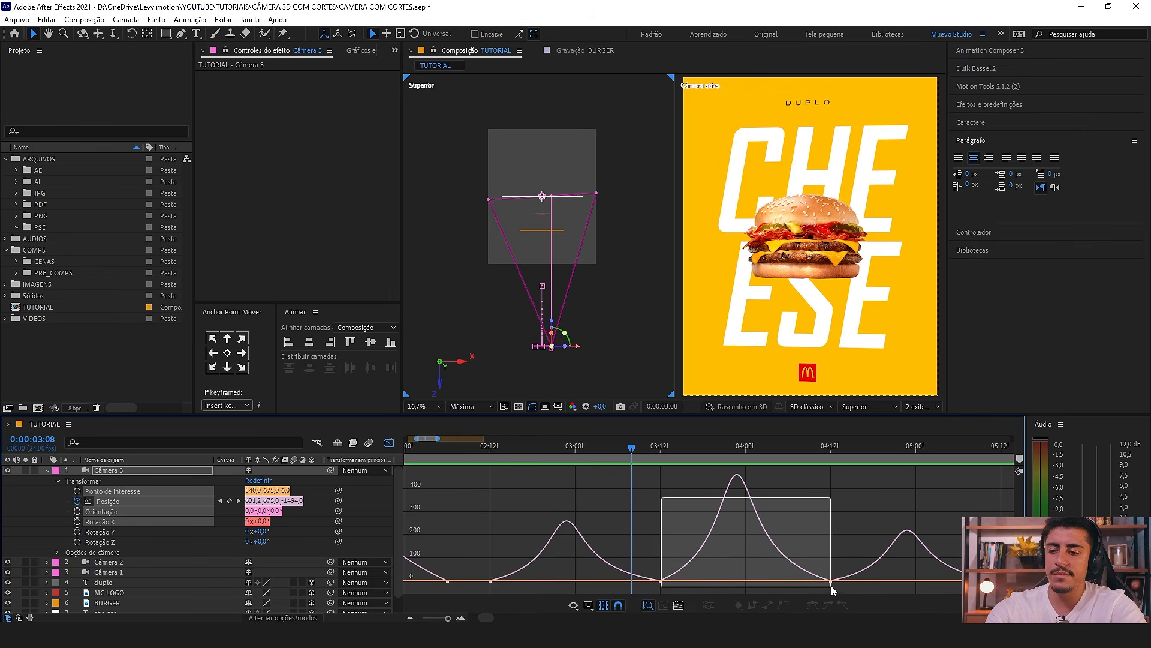
drag(835, 513, 1007, 590)
click(389, 443)
scroll(575, 450, down, 4)
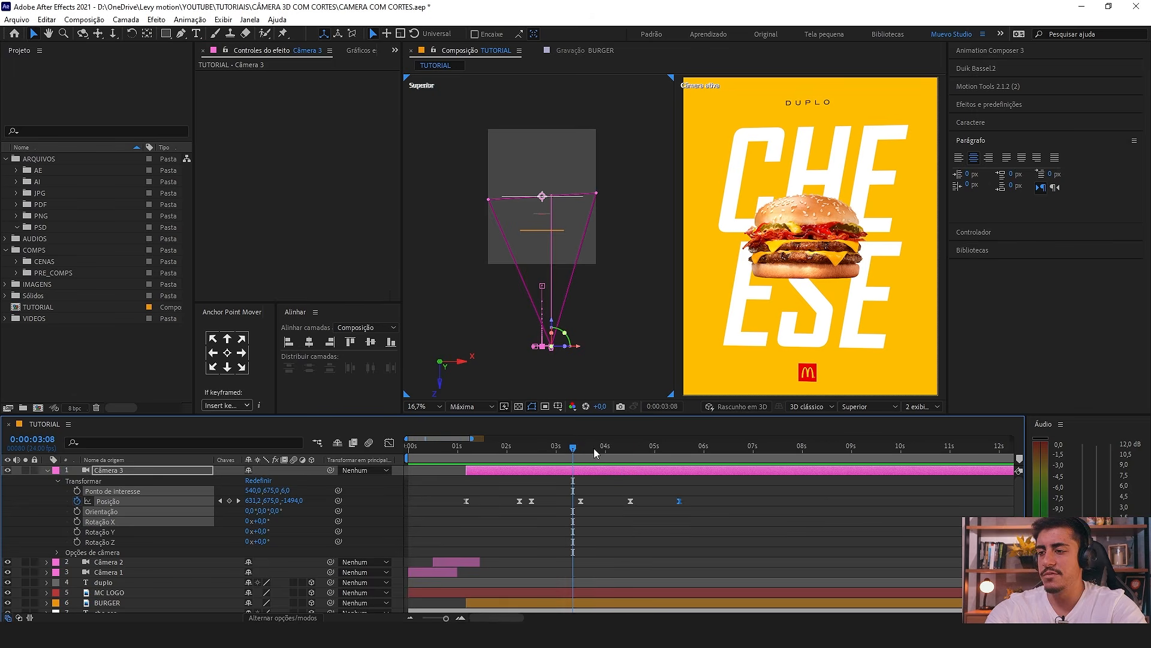
drag(545, 447, 516, 446)
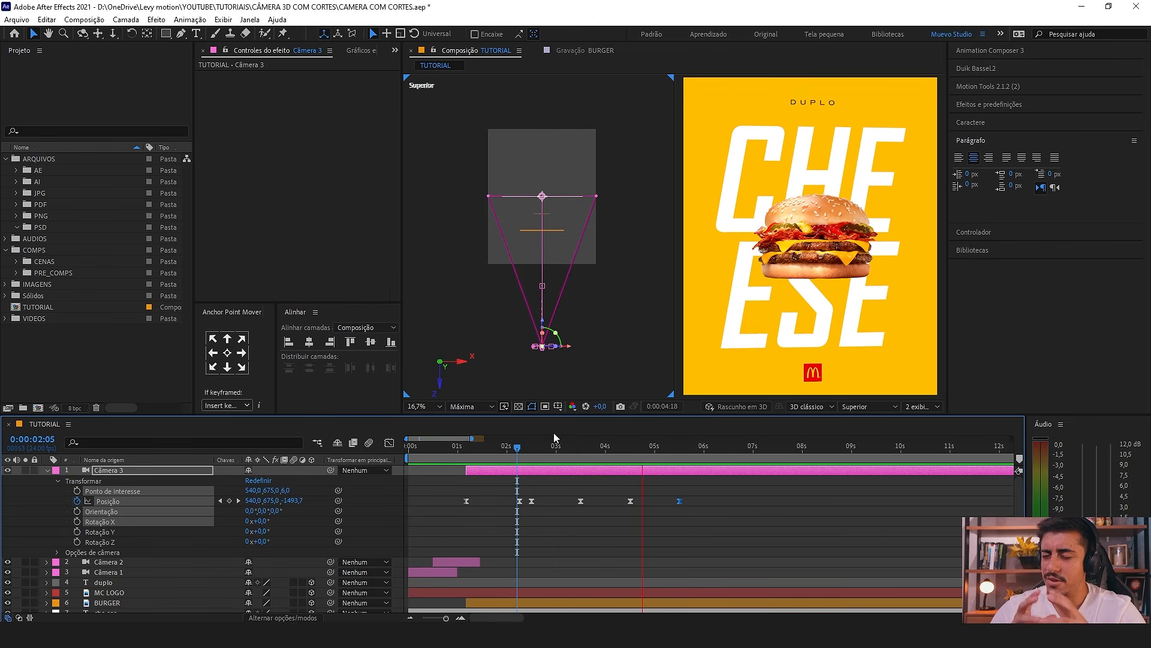
Step: End the work area at 0:00:06:20, preview the animation, and collapse the Câmera 3 layer's properties
key(space)
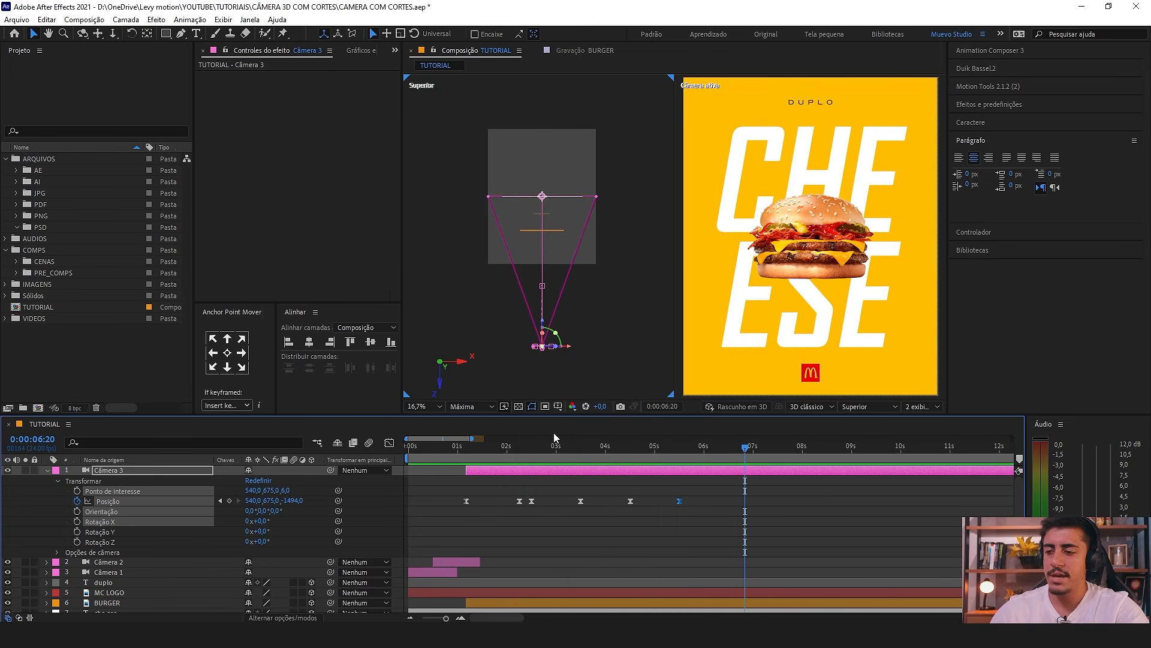
key(space)
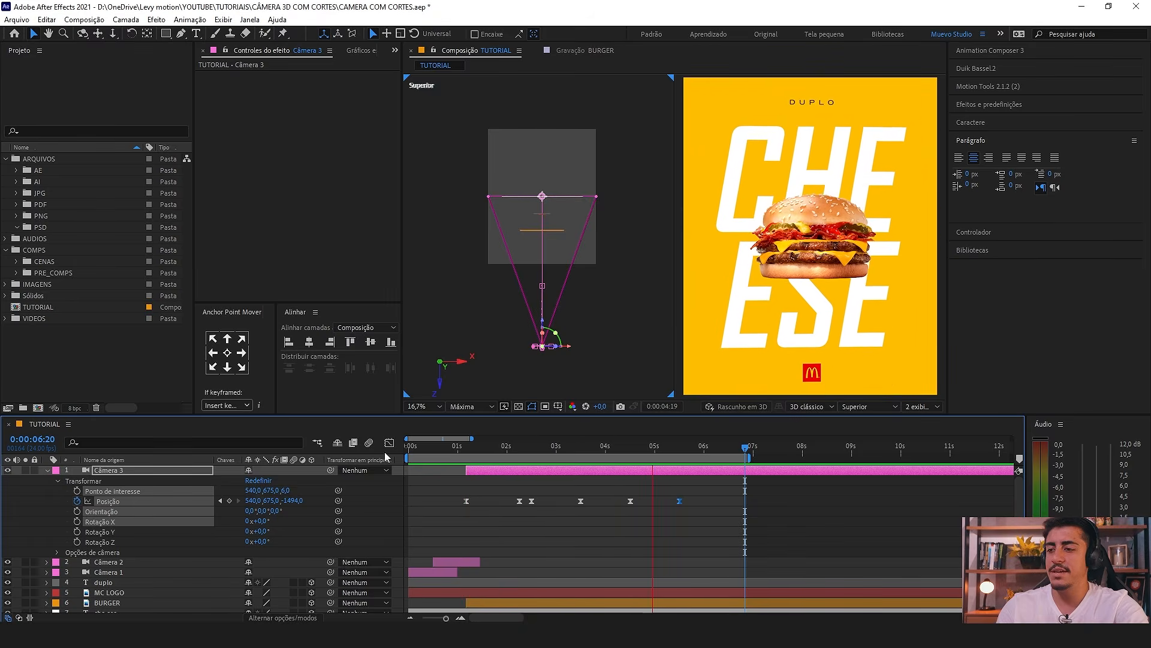
key(space)
click(48, 471)
click(649, 489)
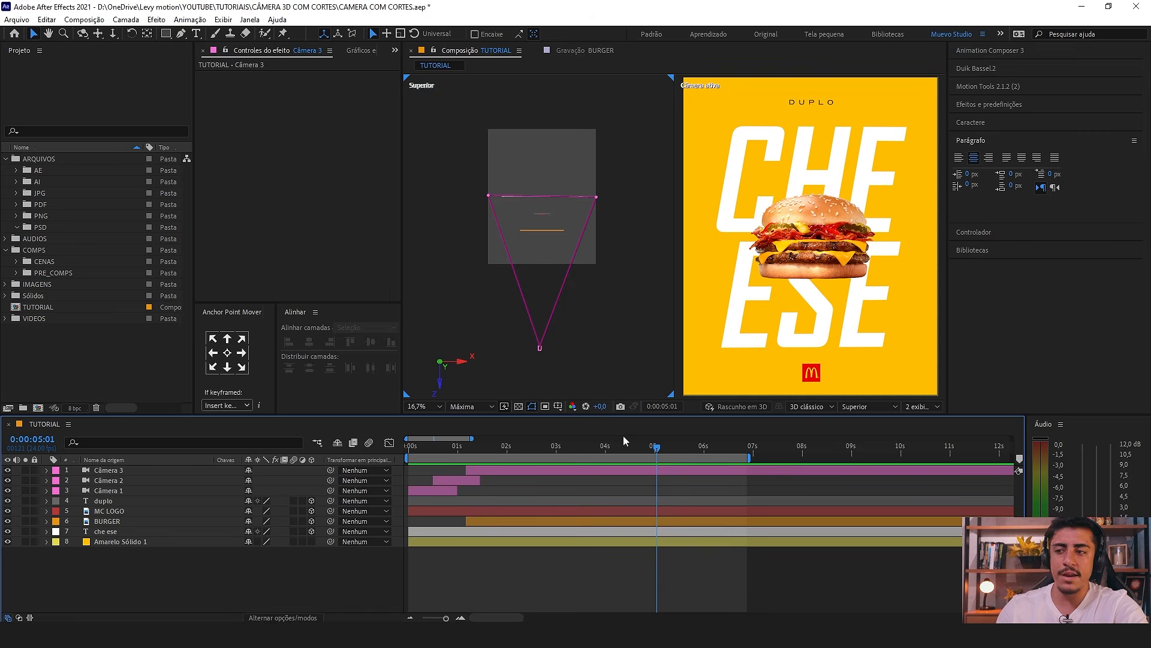
Step: Review the che ese, BURGER, duplo and MC LOGO layers in the composition, and play the finished camera animation
click(138, 542)
click(135, 532)
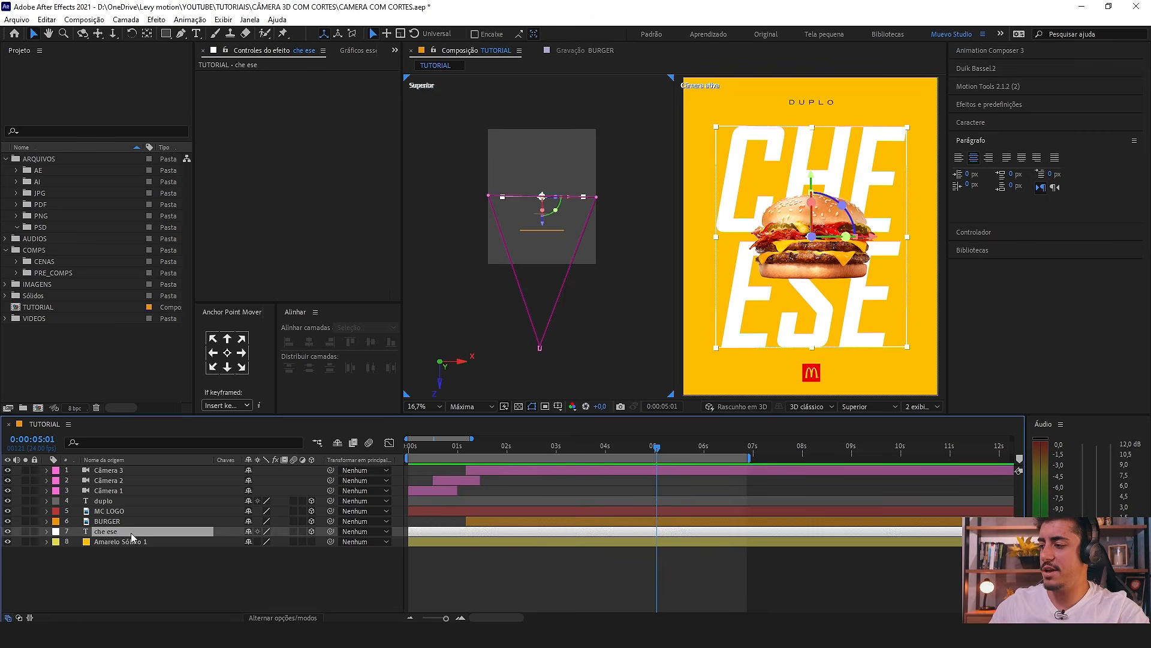
click(120, 521)
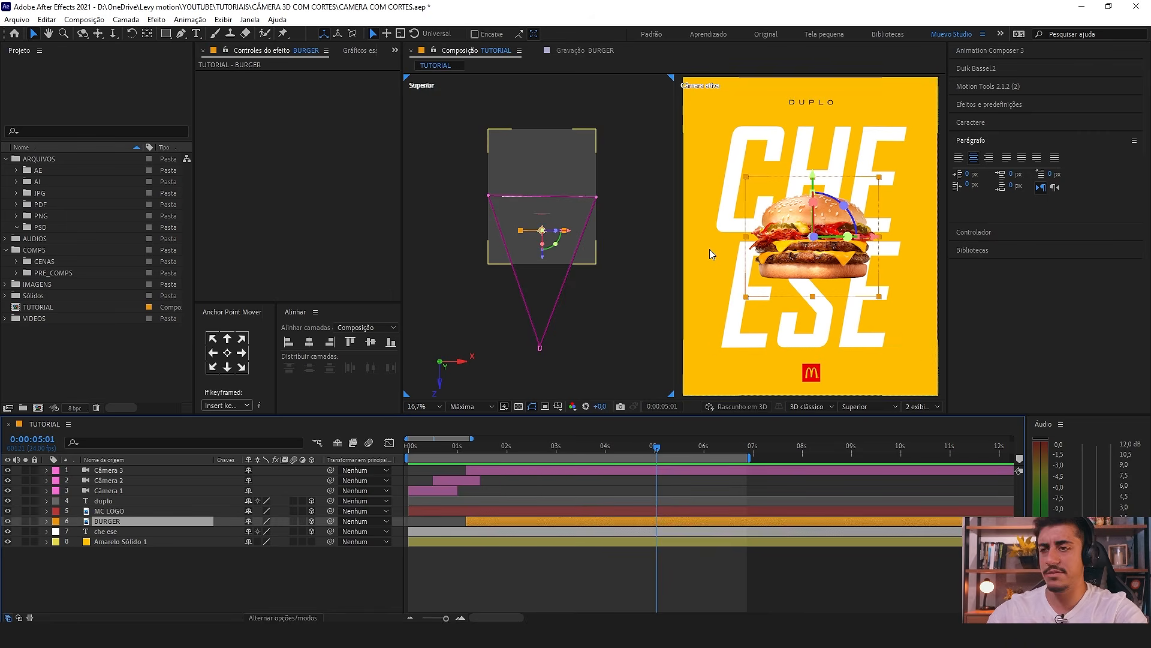
click(798, 103)
click(811, 372)
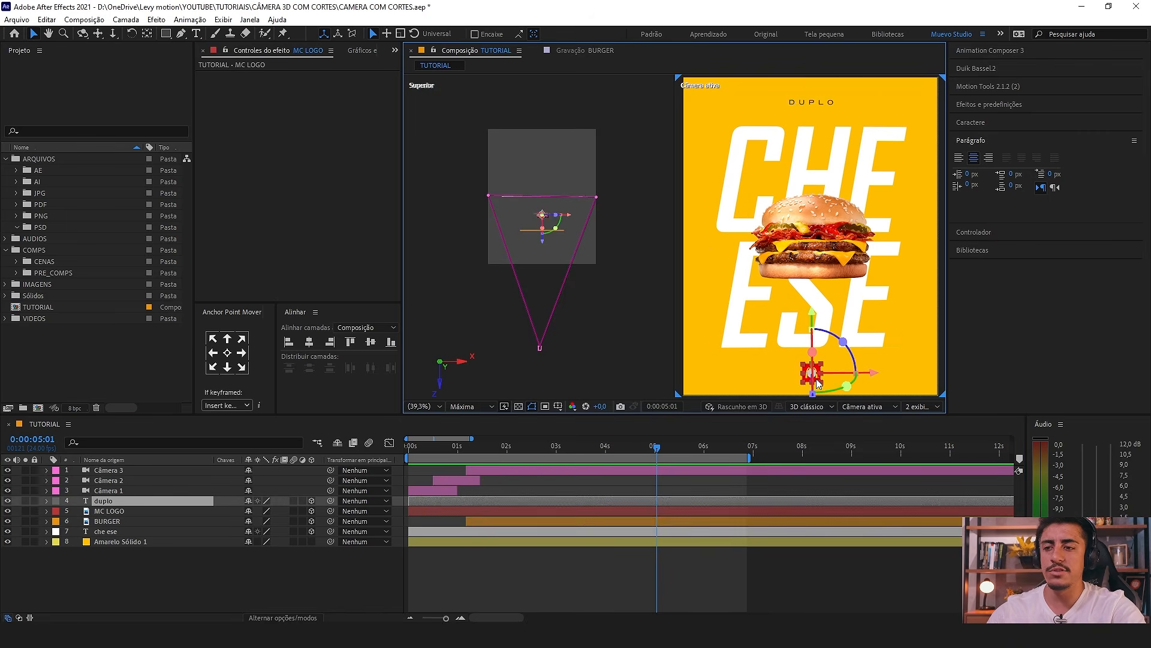
click(590, 580)
click(595, 532)
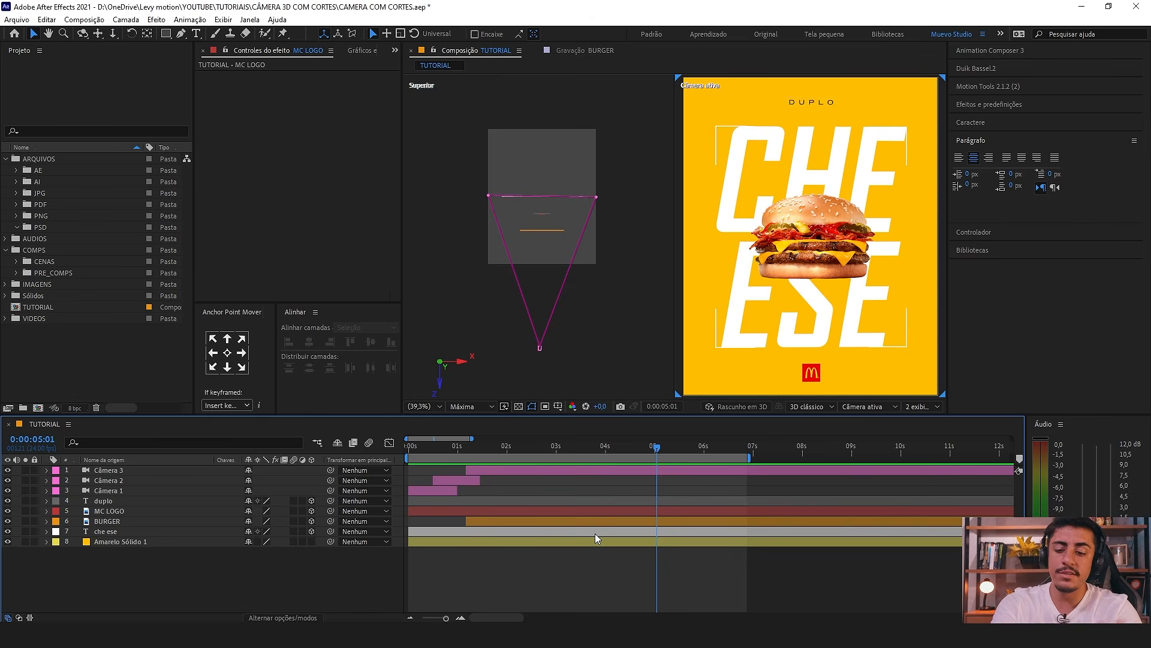
key(space)
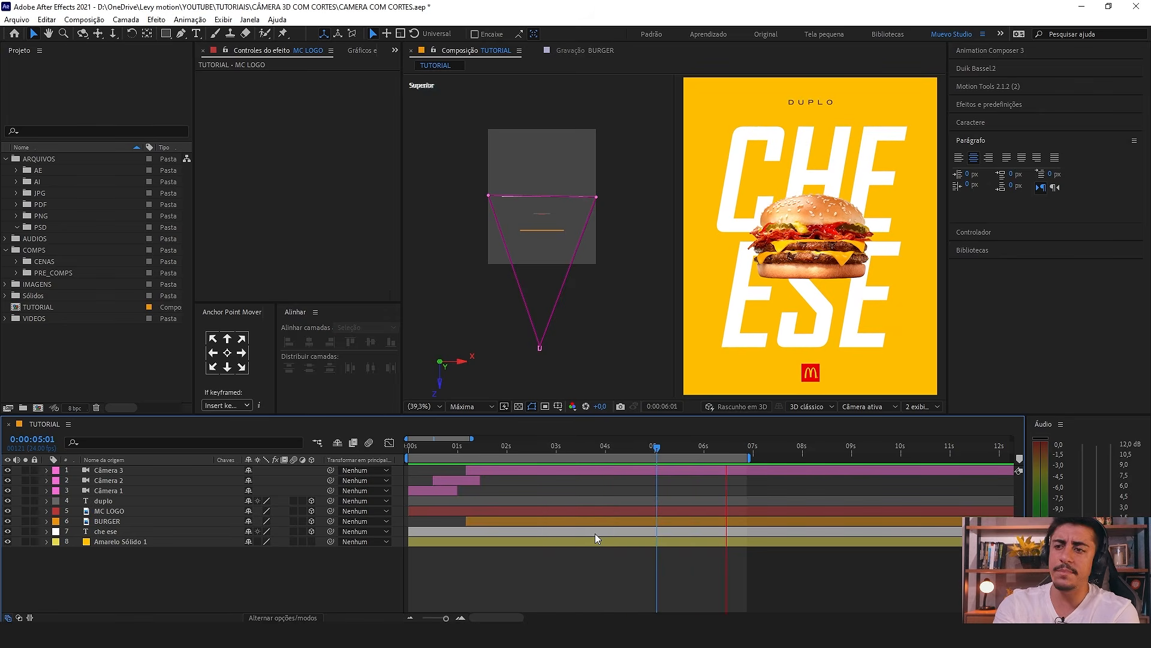
Step: Open the Câmera 3 layer's camera options (Opções de câmera) at 0:00:03:13 in the TUTORIAL composition
click(523, 447)
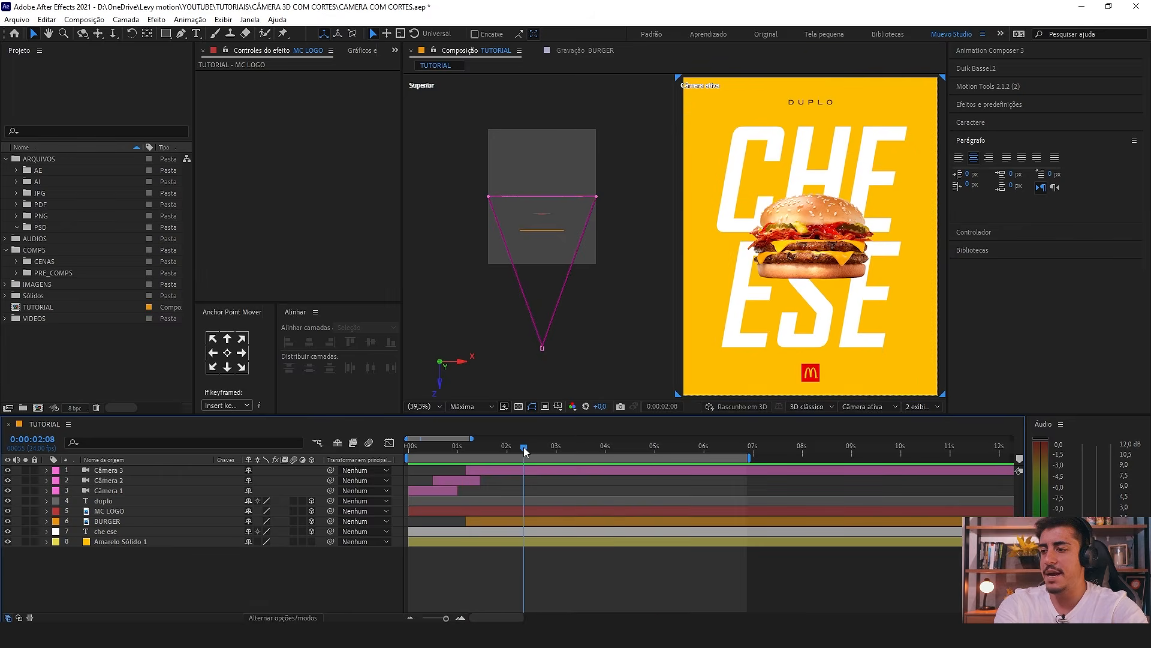
drag(523, 448, 582, 453)
click(172, 469)
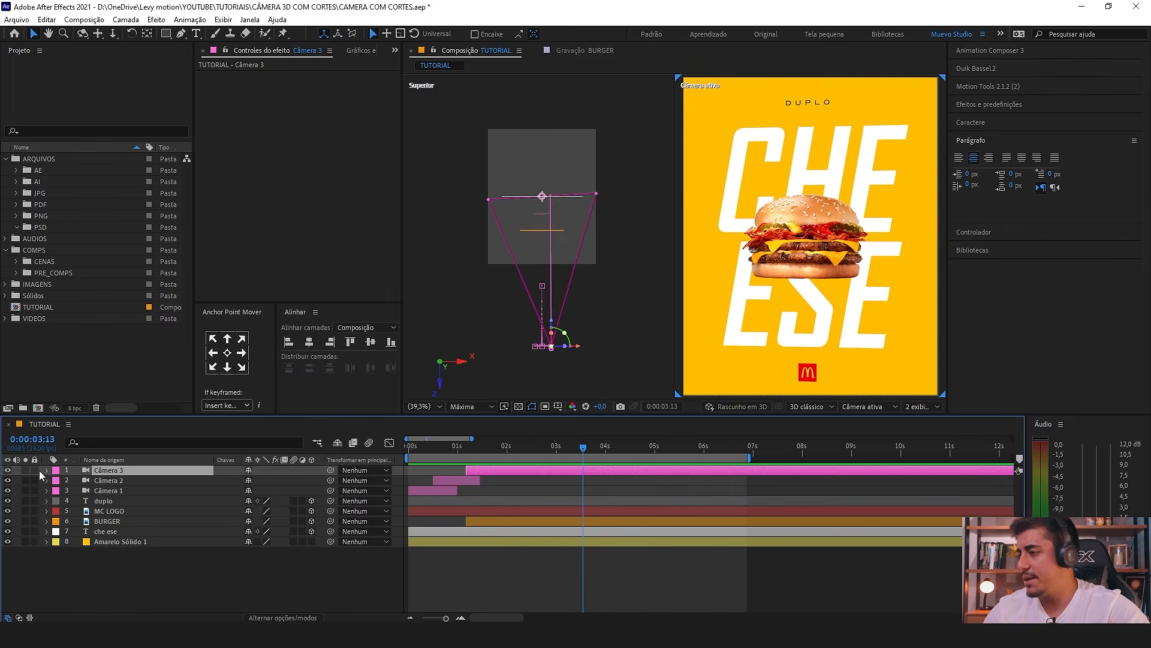
click(46, 471)
click(56, 486)
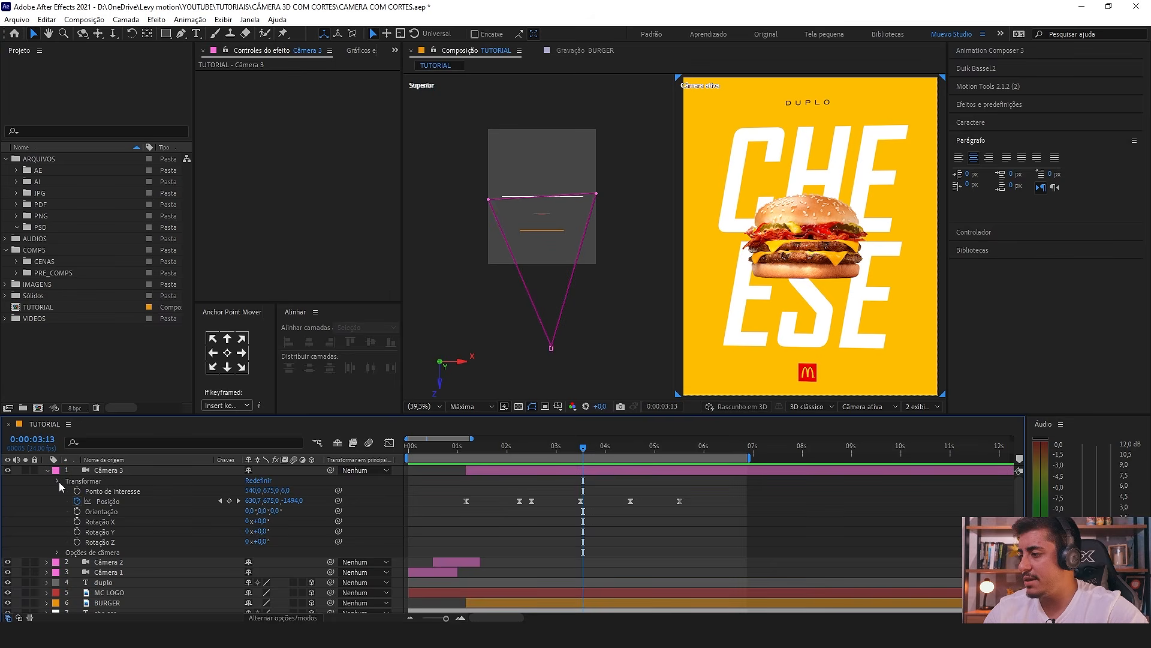
click(74, 490)
click(56, 491)
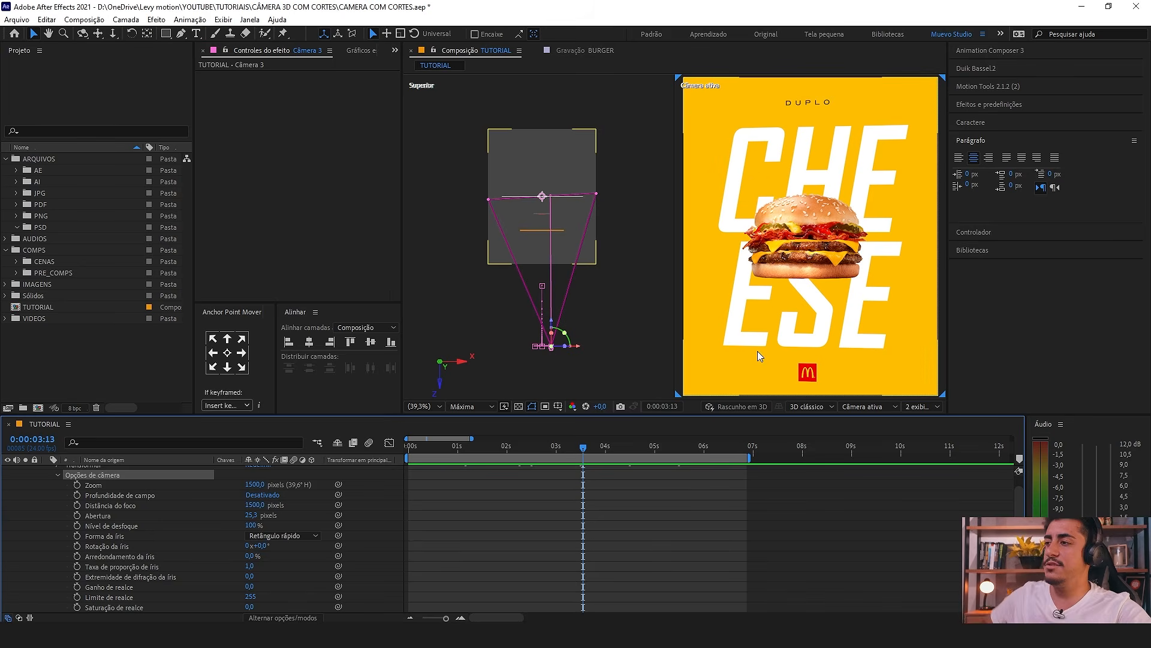
drag(52, 483, 150, 603)
click(49, 560)
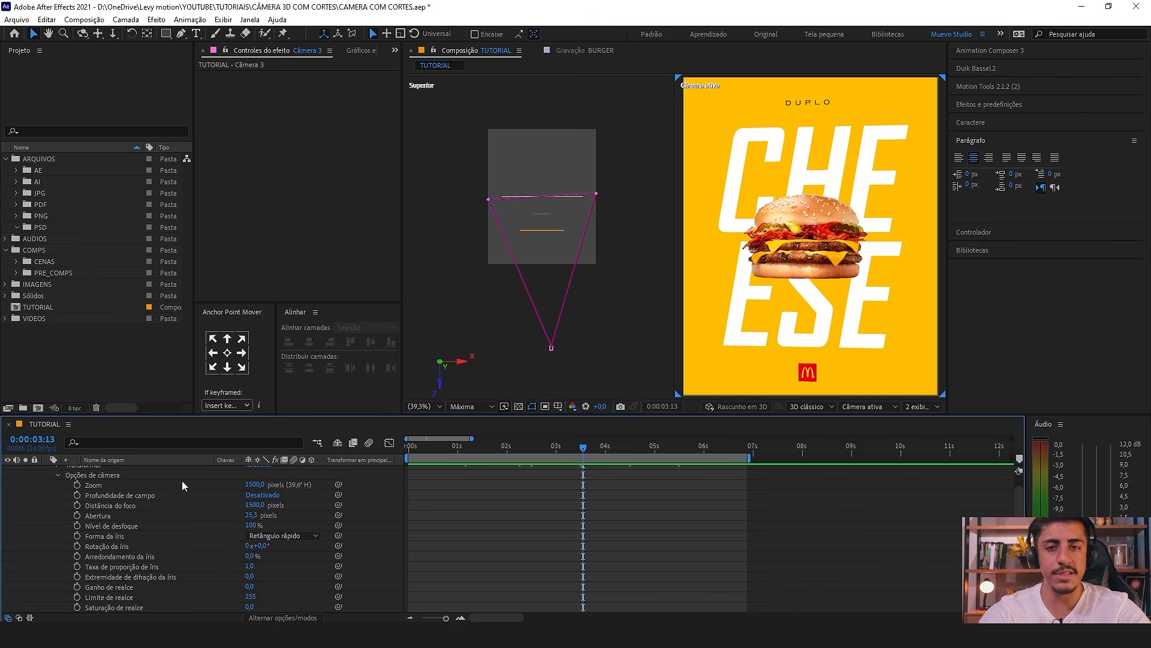
Step: Turn on depth of field (Profundidade de campo) for Câmera 3
click(121, 493)
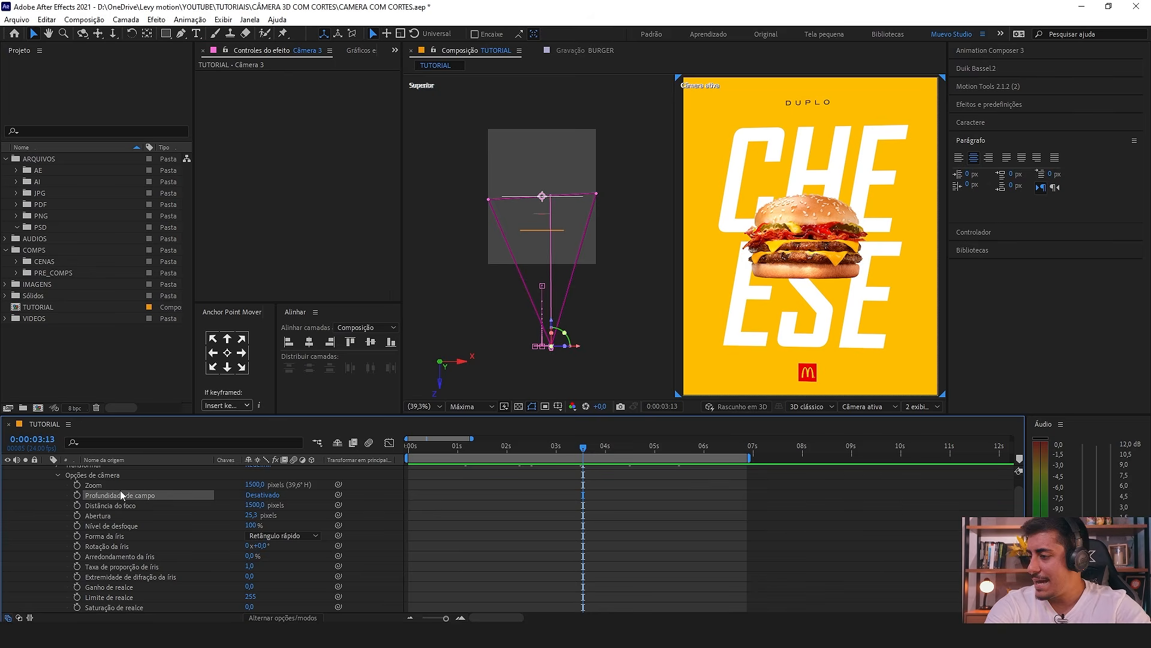
click(264, 496)
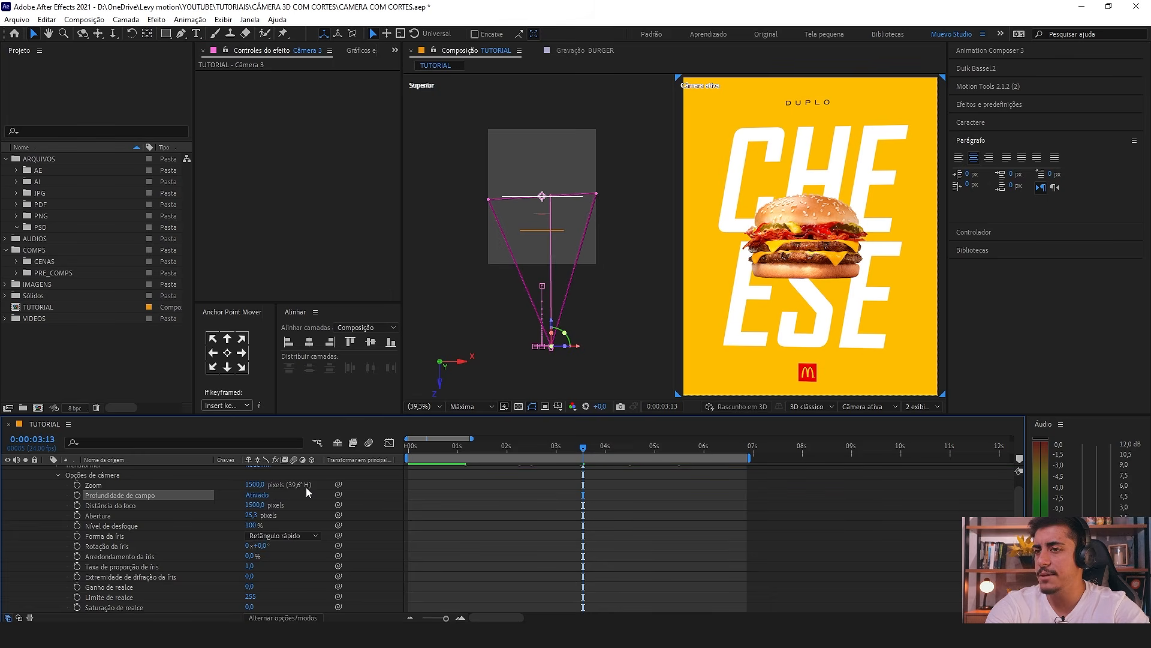
scroll(90, 539, down, 3)
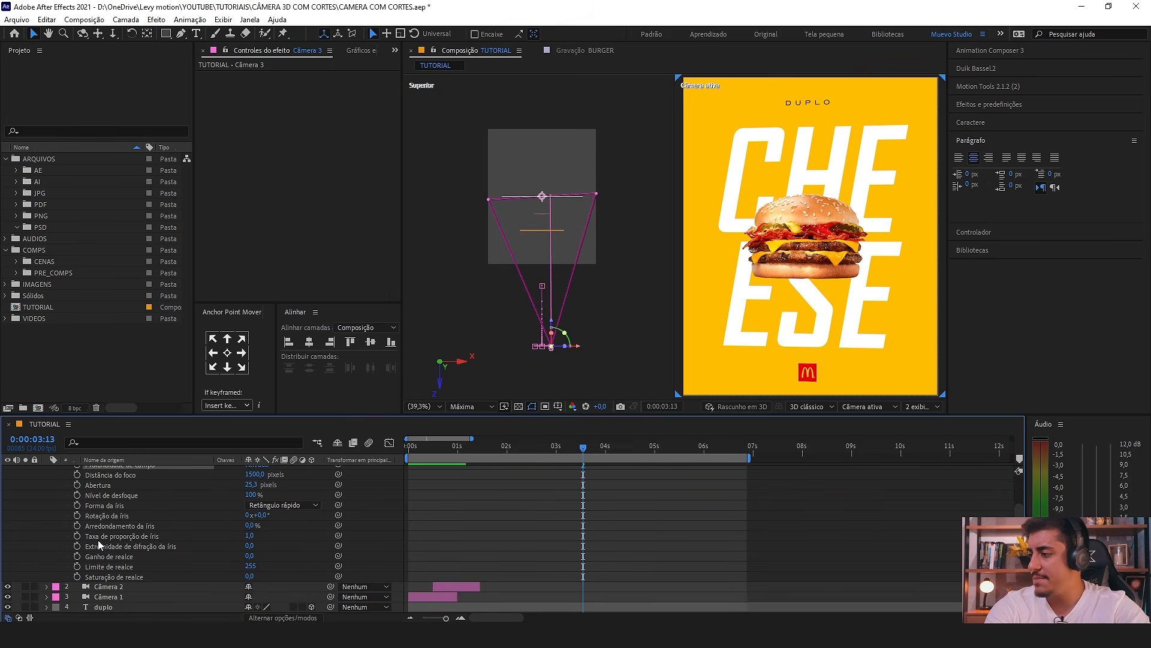
scroll(119, 566, up, 3)
Step: Try longer and shorter focus distances (Distância do foco) on Câmera 3, ending at 399 pixels
click(130, 506)
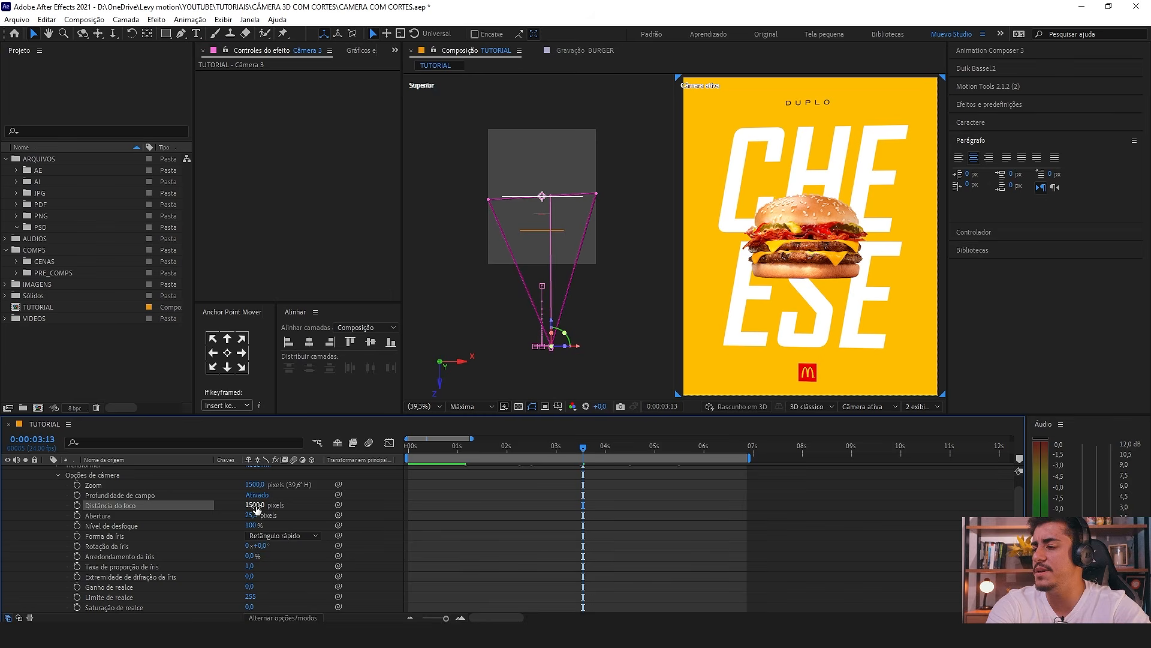
drag(254, 507, 495, 153)
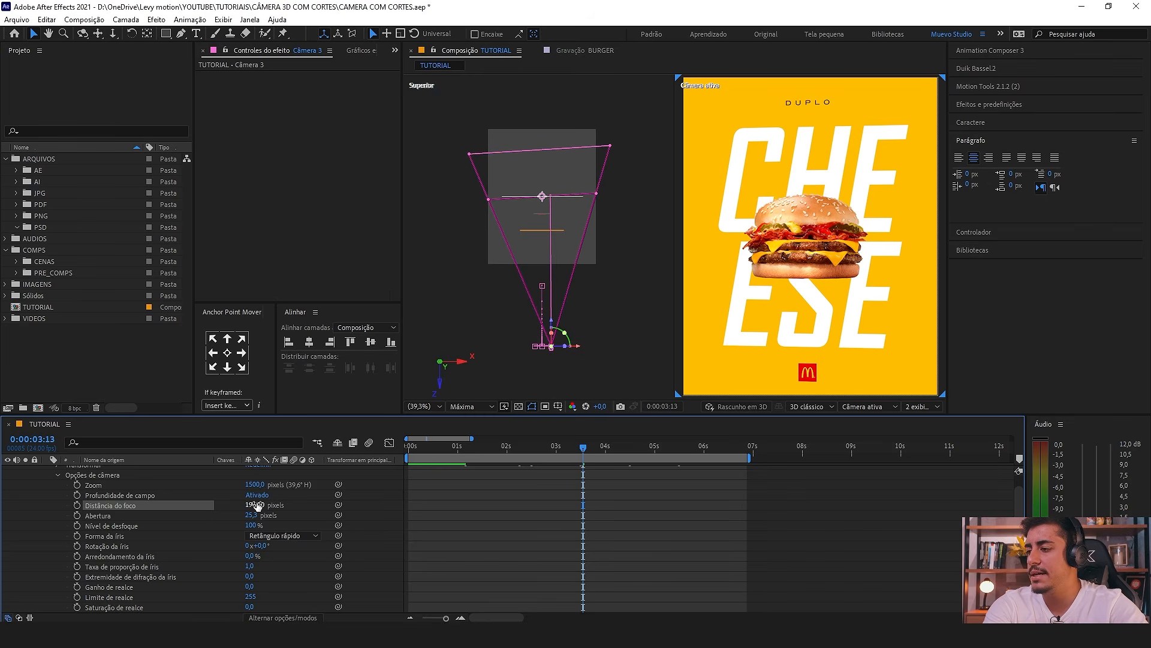
drag(258, 506, 1, 509)
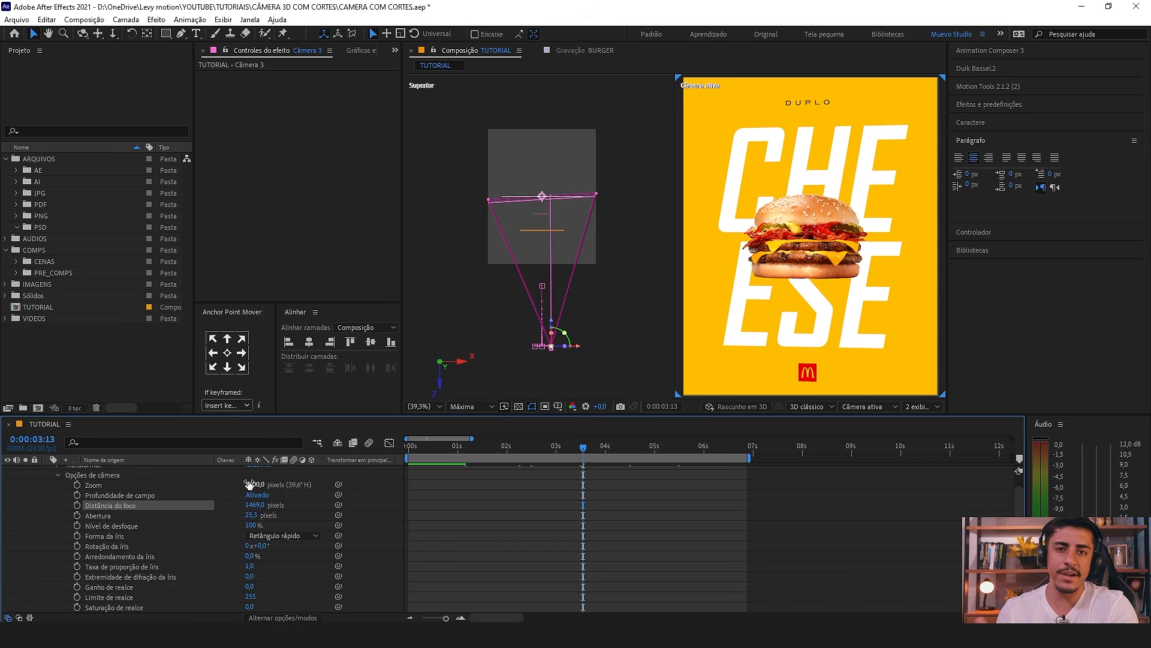
drag(242, 503, 39, 504)
drag(253, 504, 59, 508)
drag(254, 505, 307, 512)
Step: Examine the camera's focus plane relative to the che ese and BURGER layers in the Superior view
scroll(545, 309, up, 3)
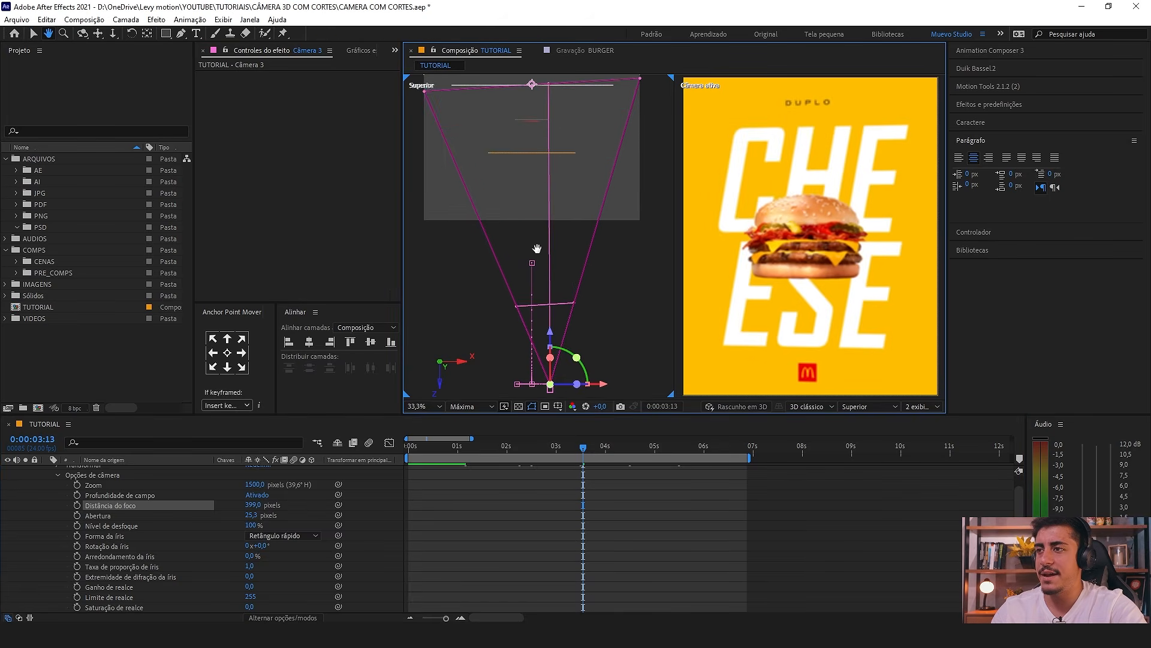
key(v)
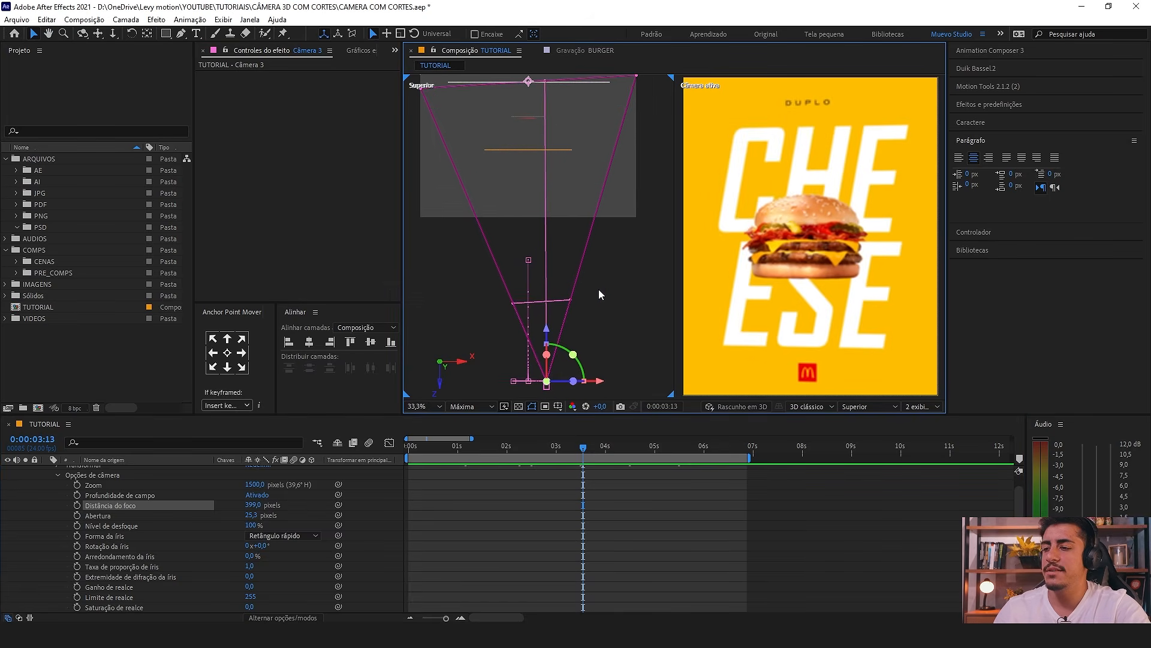
drag(600, 290, 502, 308)
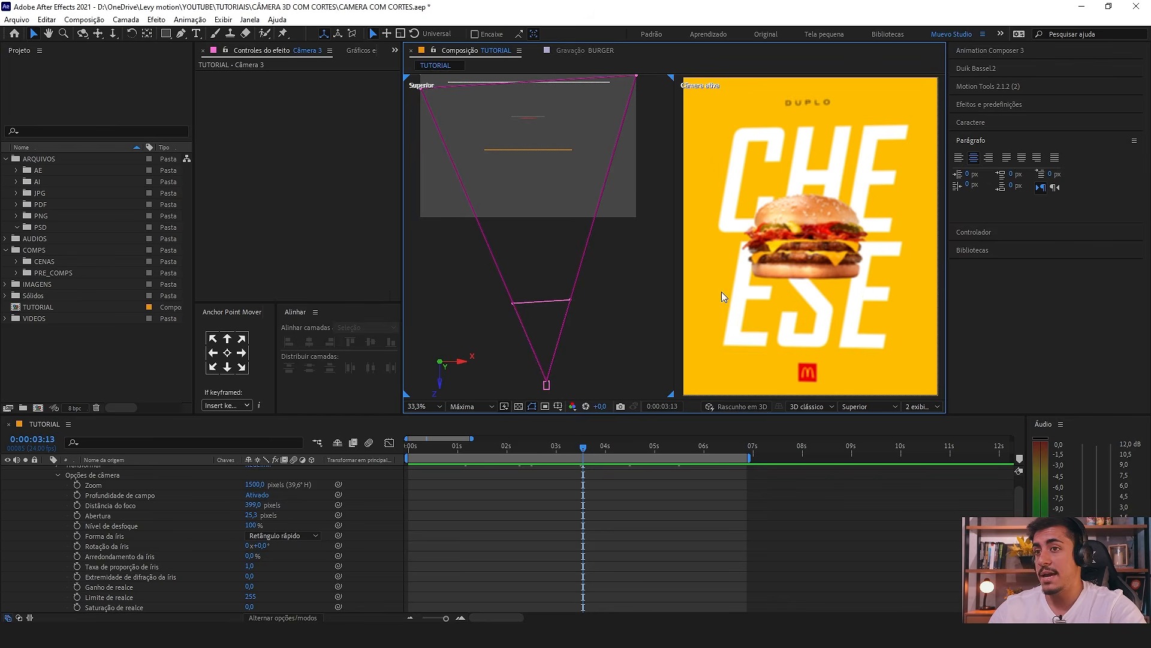
drag(509, 167, 524, 226)
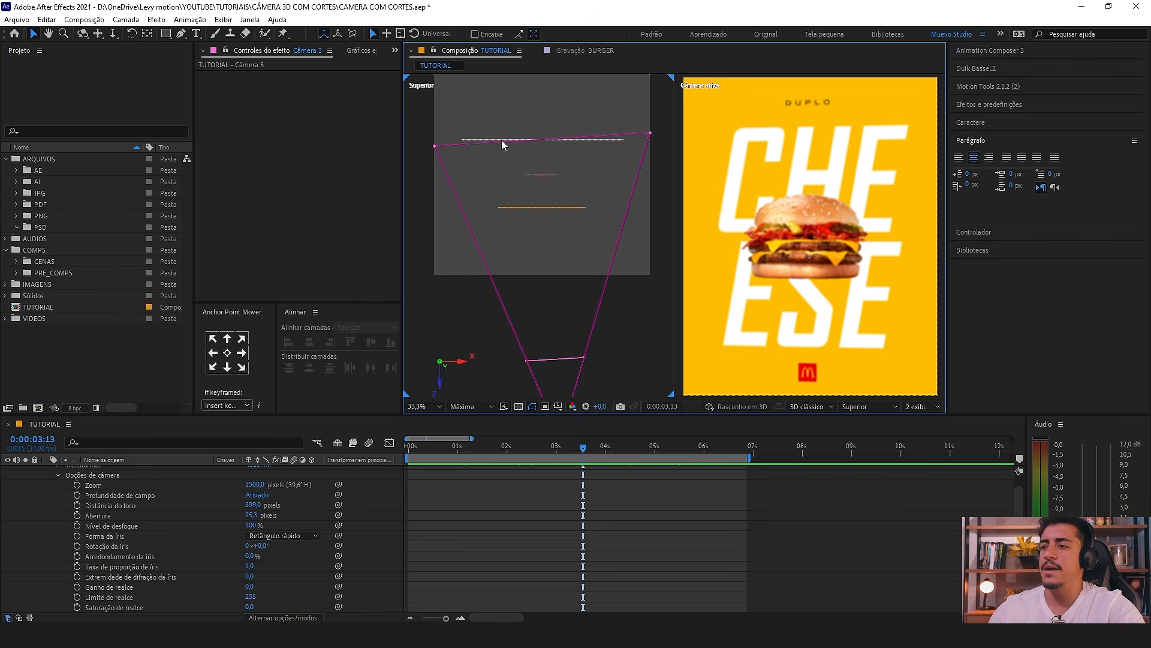
drag(460, 130, 631, 145)
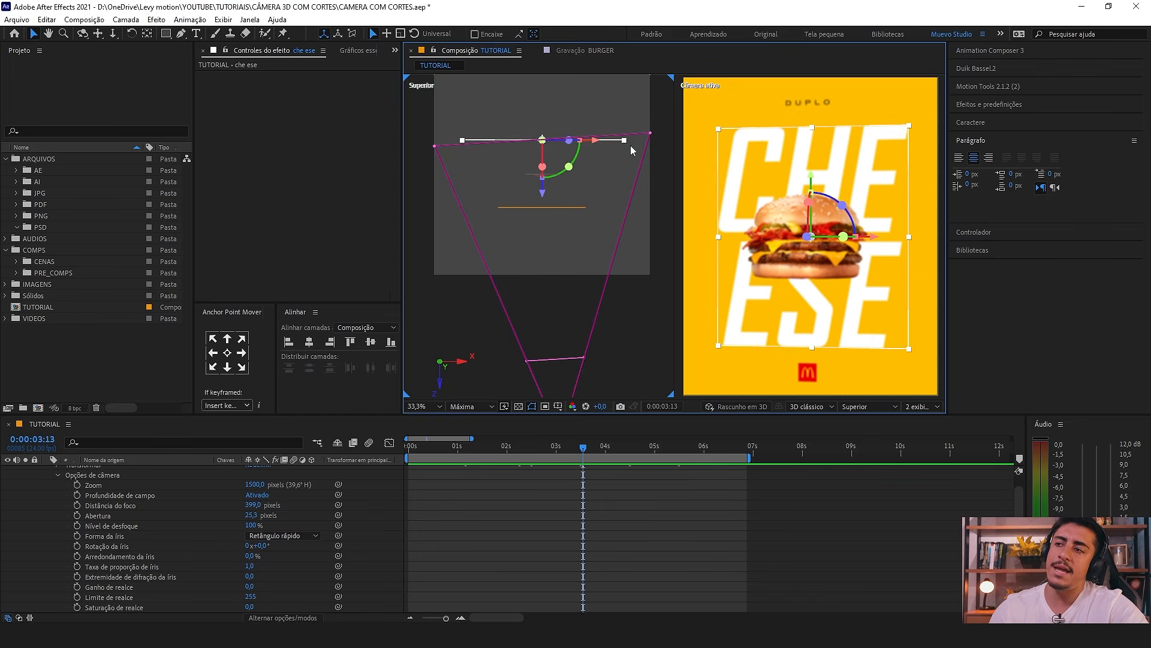
click(648, 119)
Step: Set Câmera 3's Distância do foco to 1150 pixels to bring the focus plane onto the BURGER layer
click(493, 210)
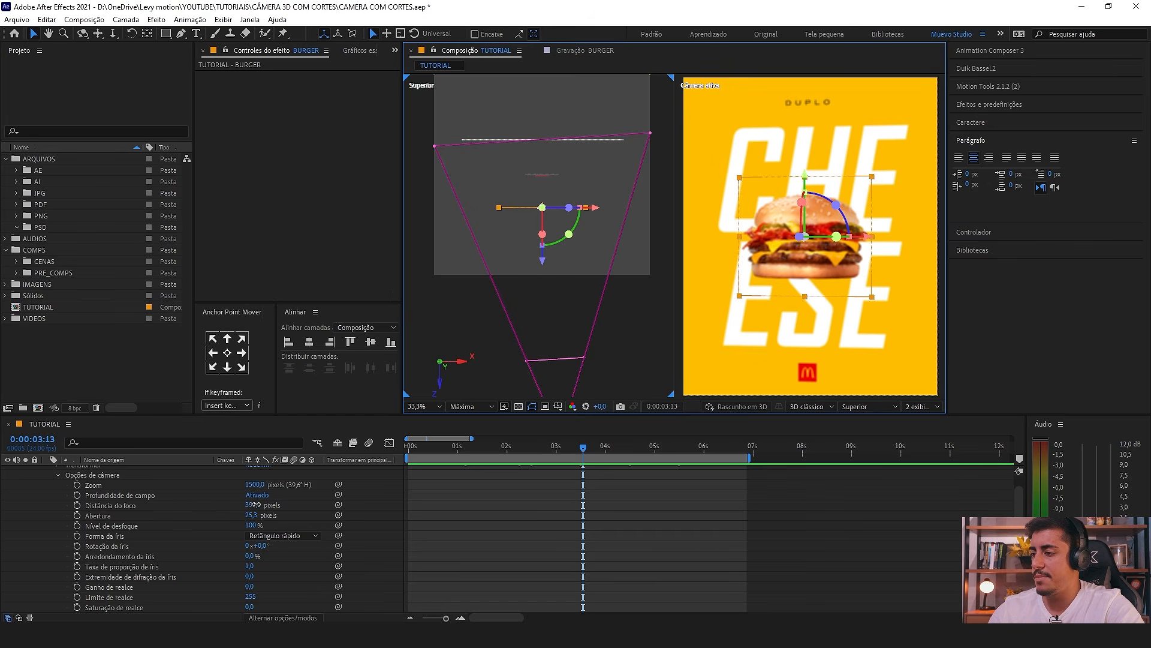
drag(253, 505, 715, 513)
drag(495, 218, 586, 200)
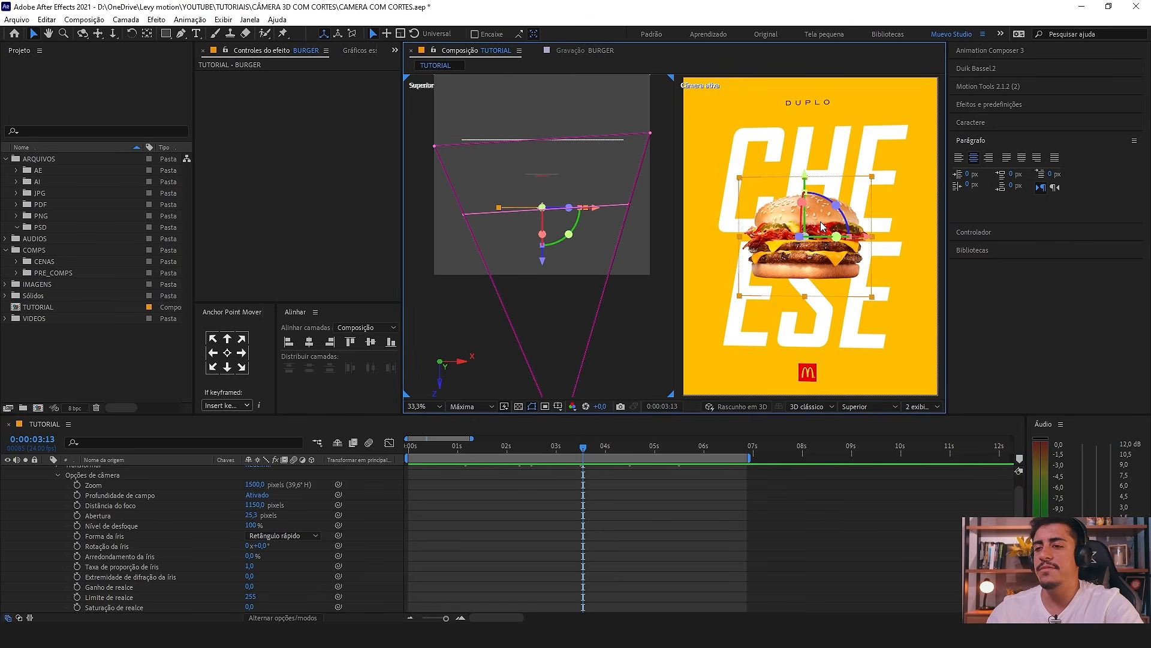
click(756, 154)
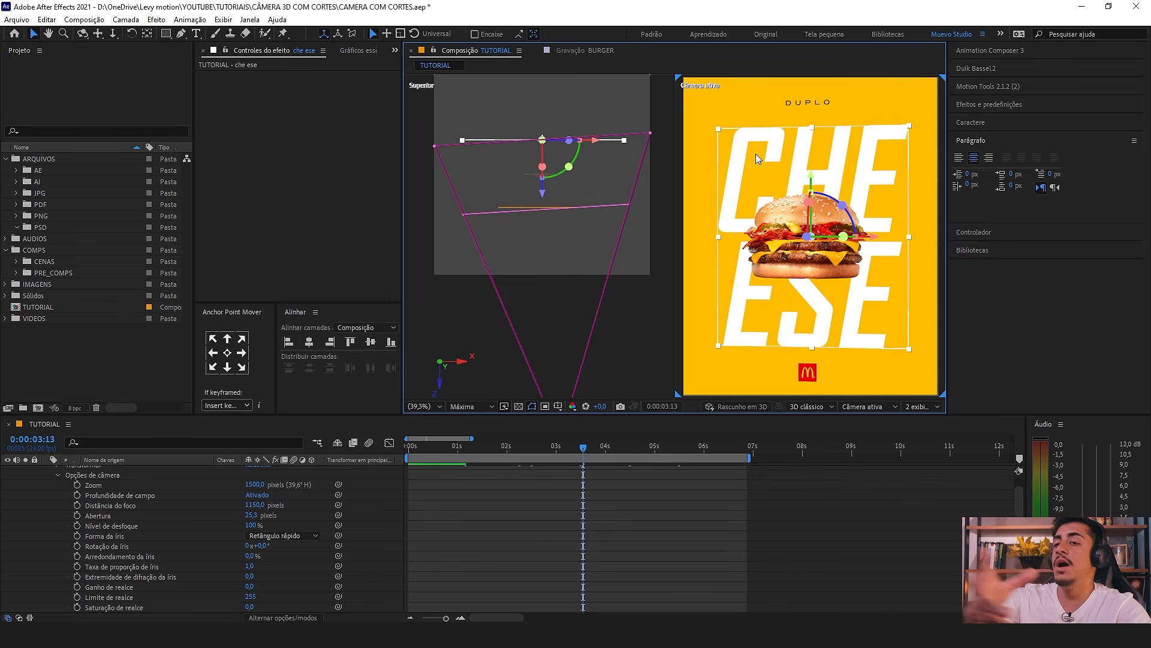
Step: Increase Câmera 3's background blur by setting its aperture (Abertura) to 300 pixels
drag(251, 515, 364, 513)
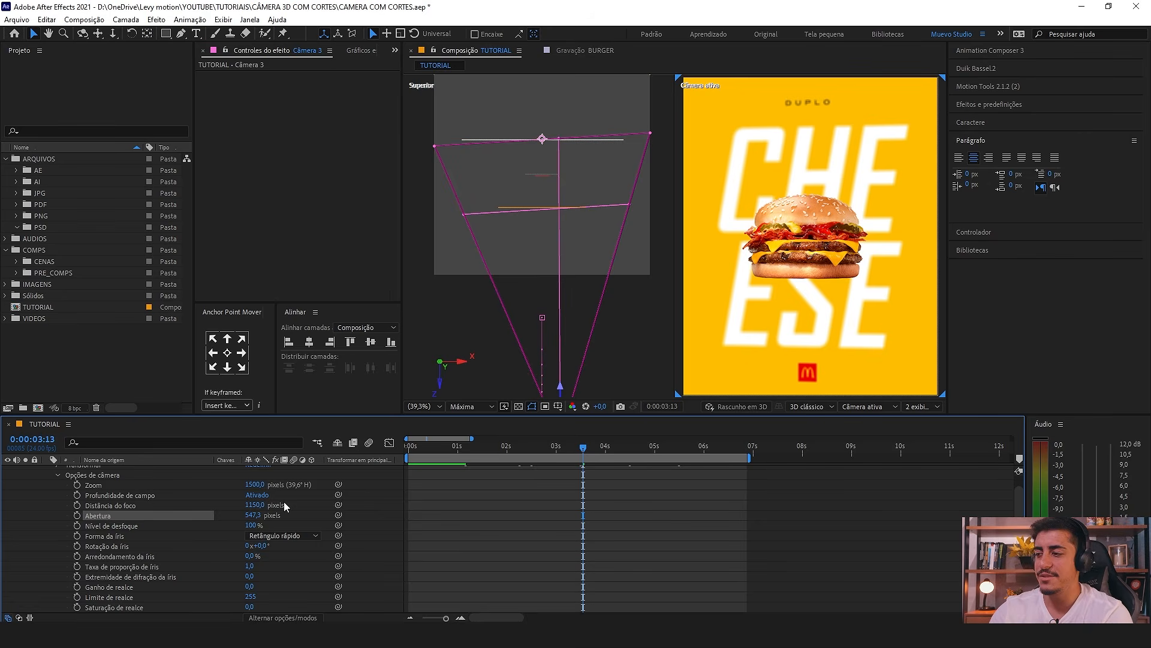
click(264, 516)
text(3)
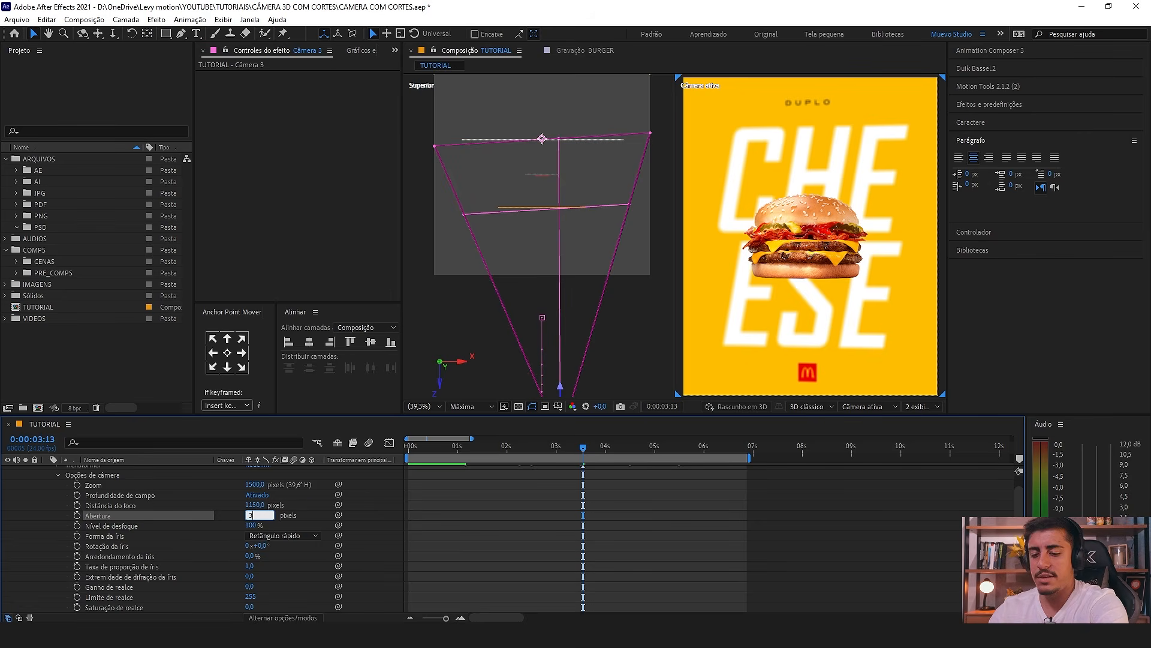
text(00)
key(Return)
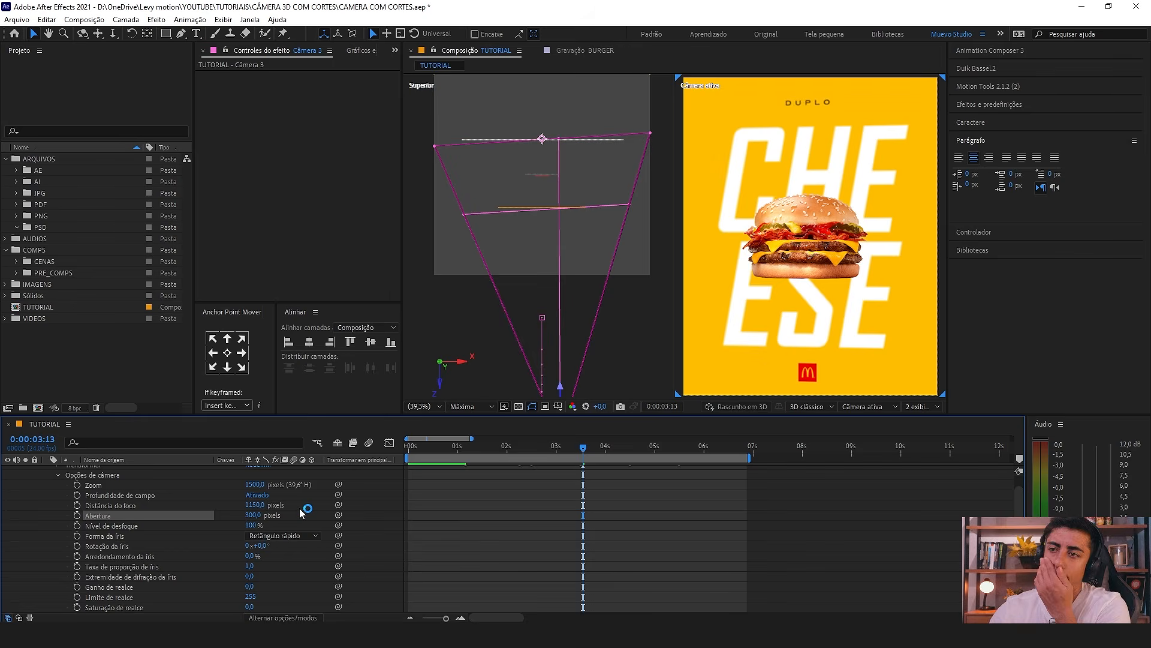
Step: Start keyframing Câmera 3's Distância do foco with a keyframe at 0:00:02:05
scroll(473, 493, up, 2)
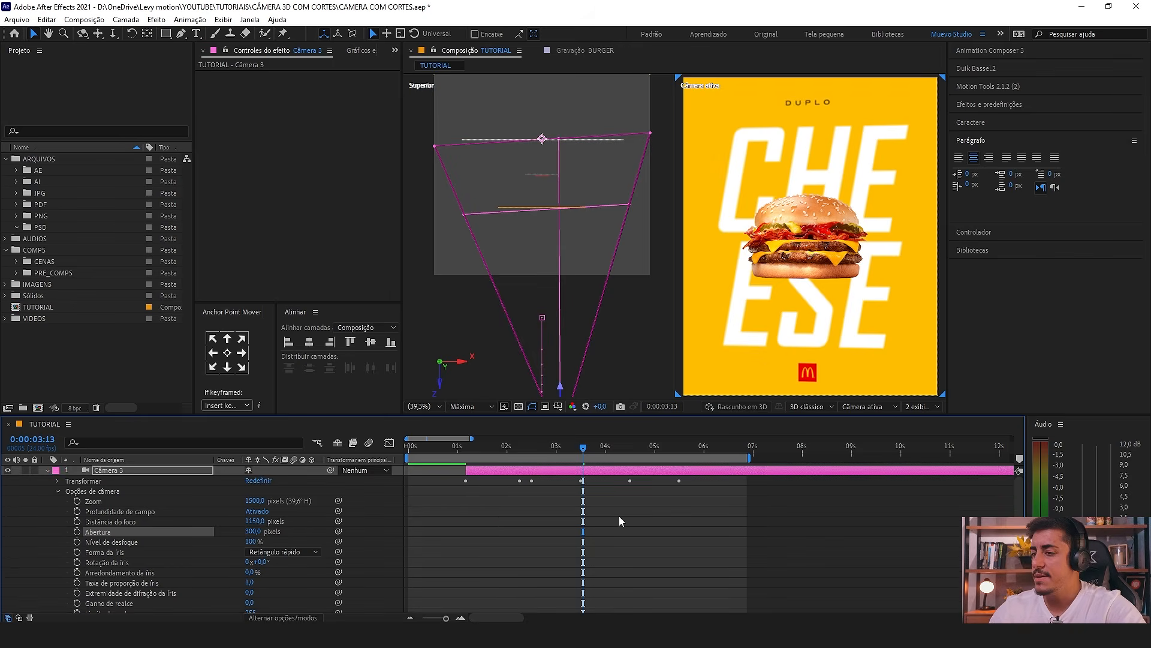
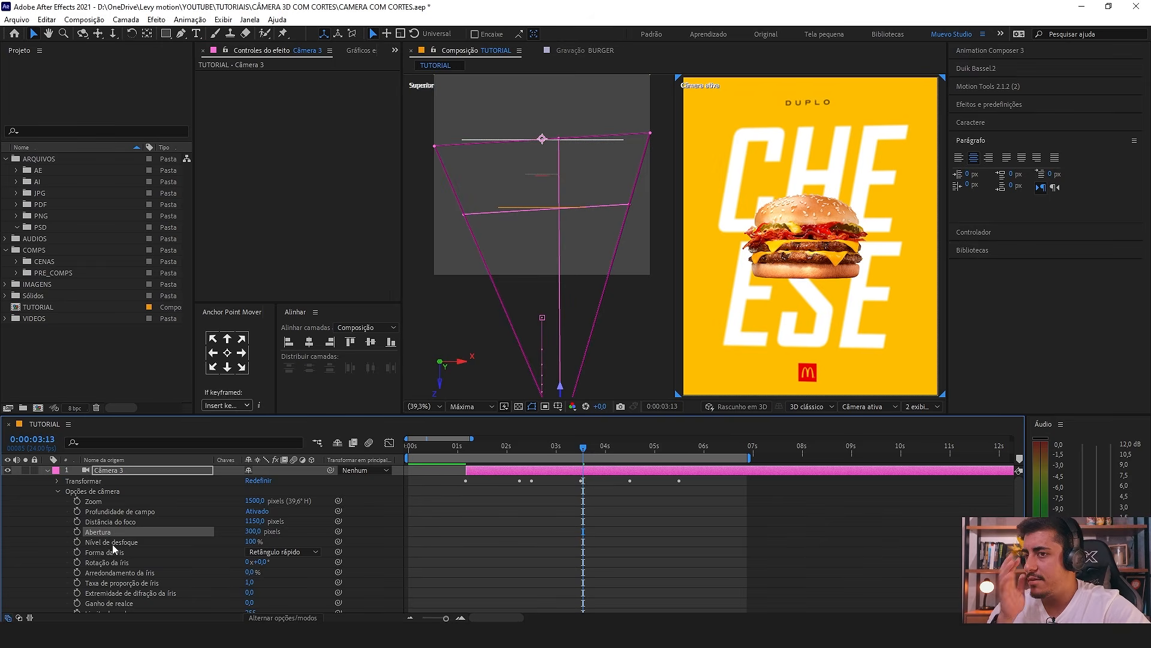
click(465, 451)
drag(463, 451, 509, 484)
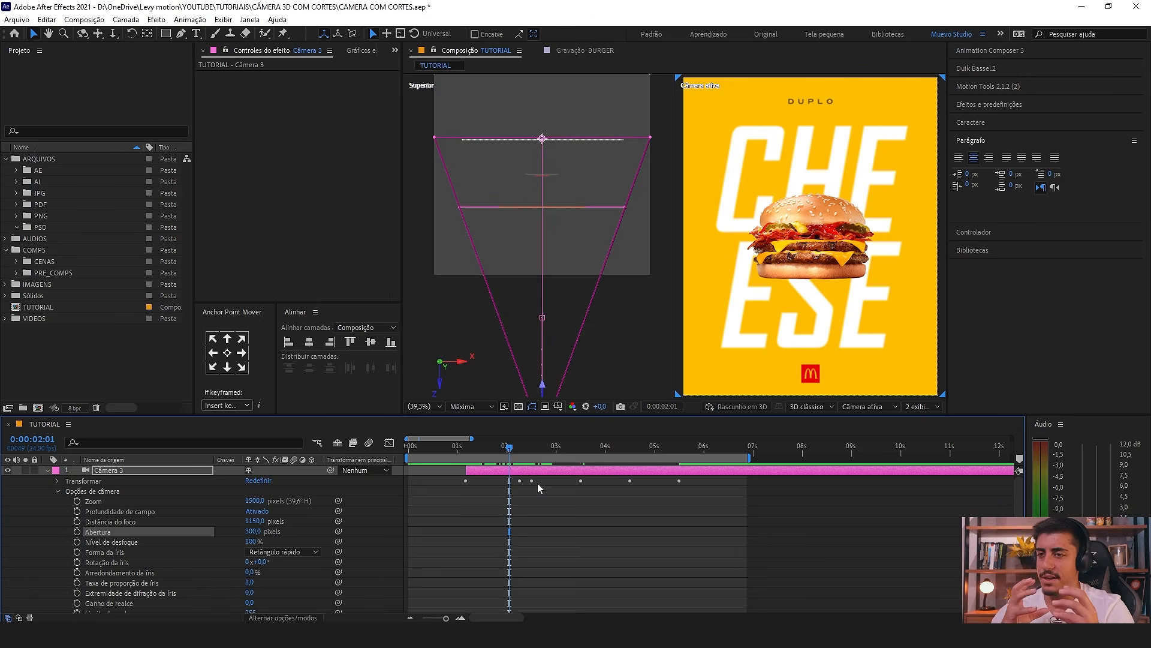
drag(510, 447, 516, 452)
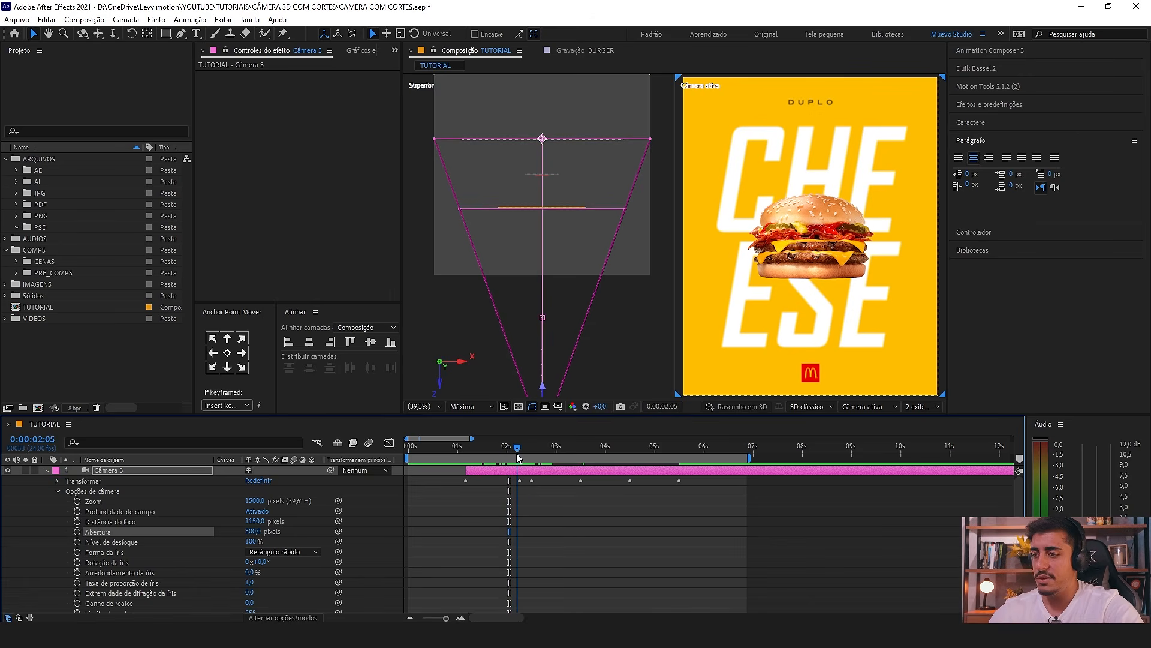
click(77, 521)
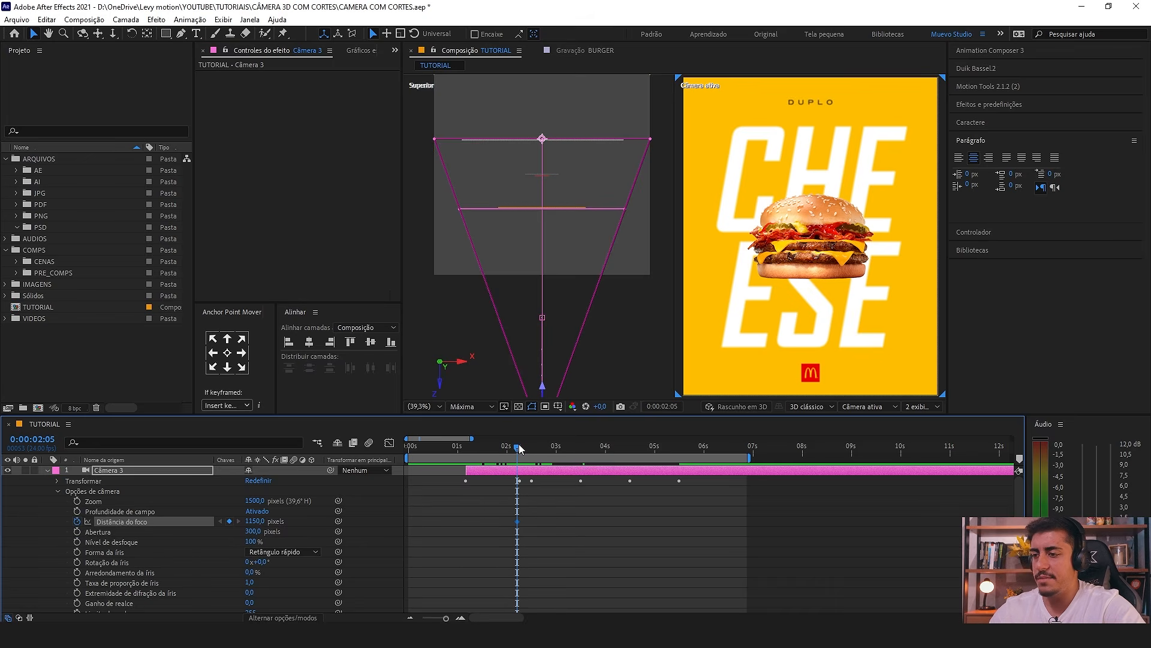
Step: Keyframe Distância do foco at 978 pixels at 0:00:02:17, and copy its first keyframe to 0:00:03:07
drag(519, 443, 541, 465)
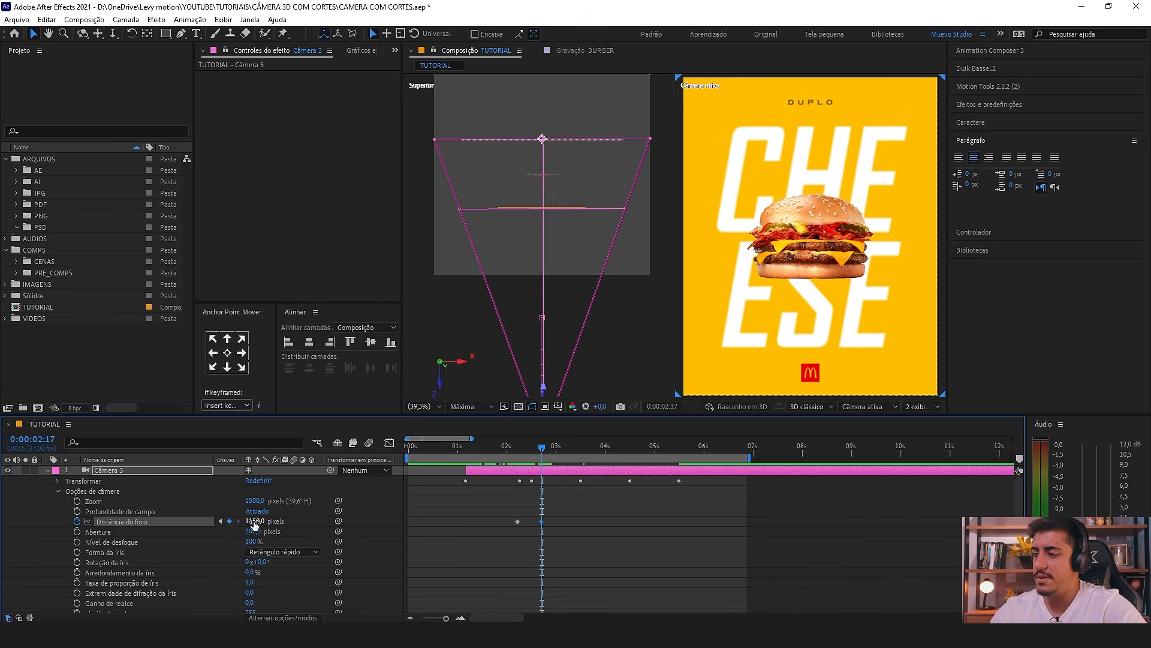
drag(254, 525, 572, 462)
drag(528, 514, 507, 534)
key(ctrl+c)
key(ctrl+v)
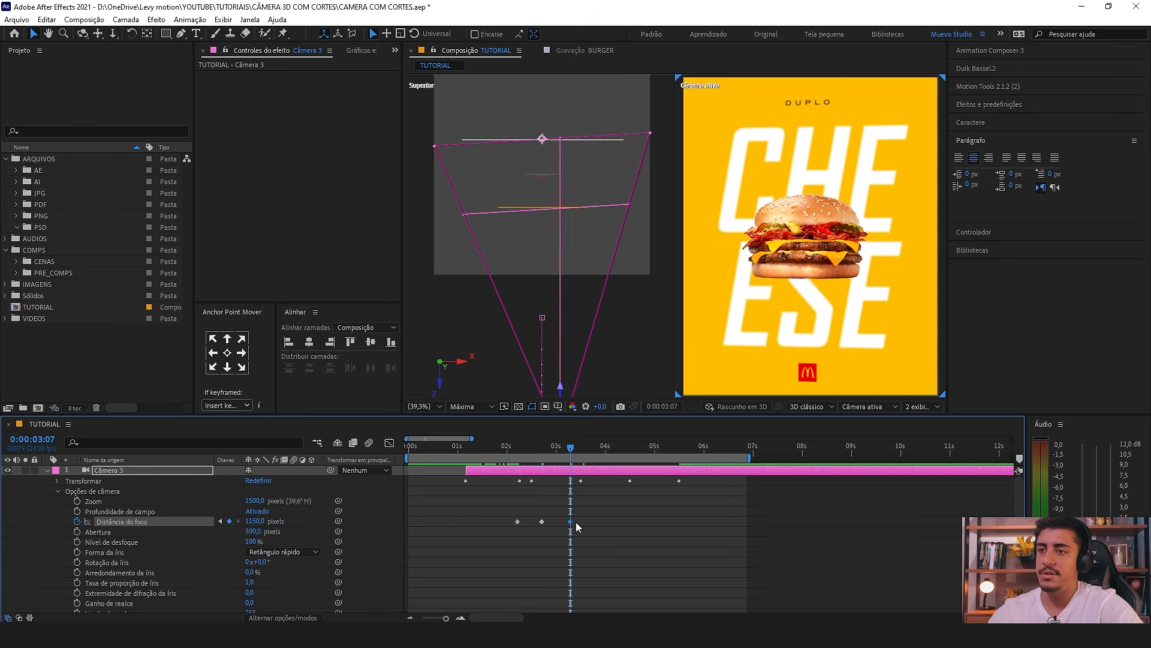
Step: Apply Easy Ease to the three Distância do foco keyframes and preview the focus shift from 0:00:01:18
drag(602, 509, 503, 538)
click(494, 447)
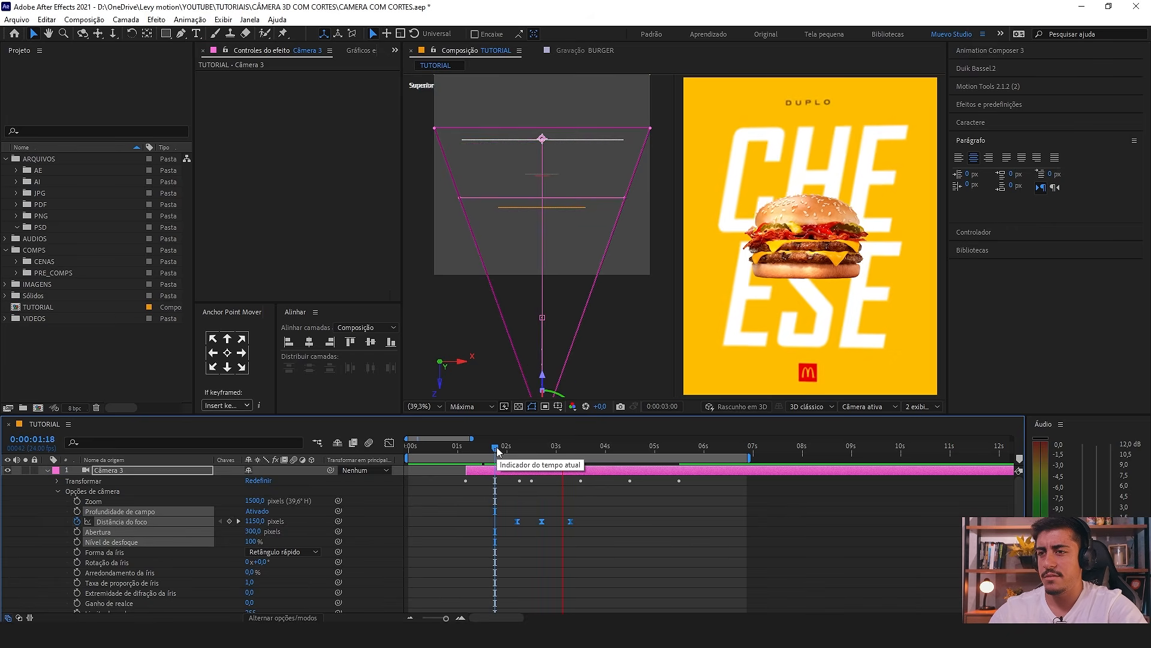
drag(496, 447, 542, 448)
drag(545, 504, 535, 529)
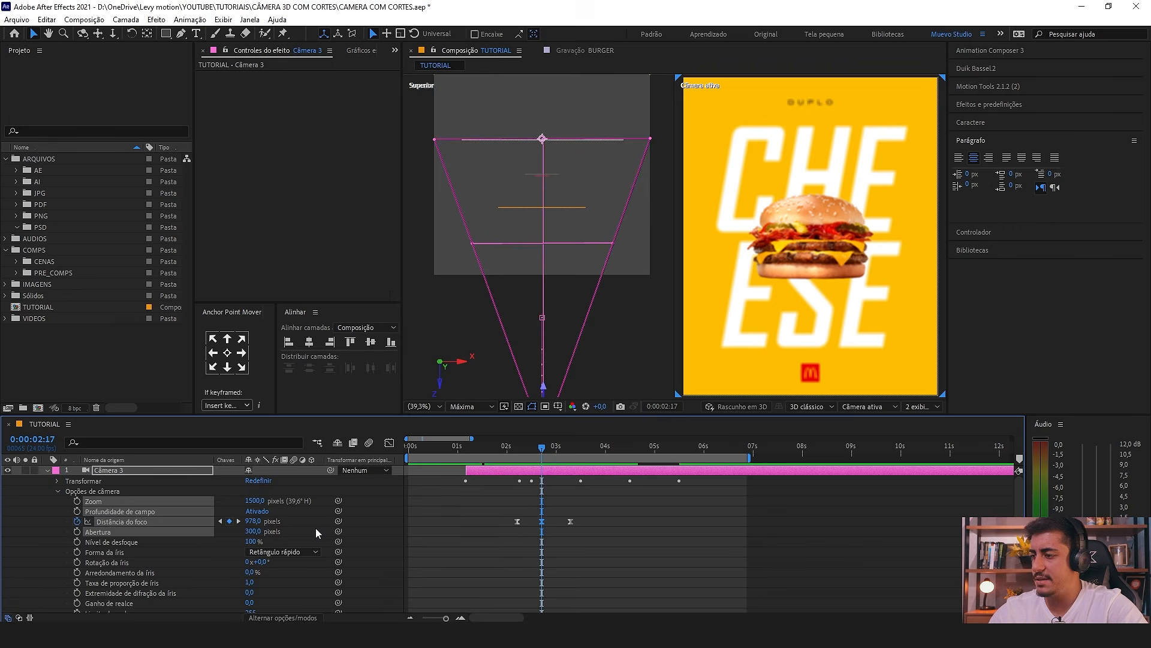
Step: Keyframe Câmera 3's Abertura at 0:00:02:05, 0:00:02:17 and 0:00:03:07, matching the timing of the Distância do foco keyframes
click(315, 531)
click(77, 531)
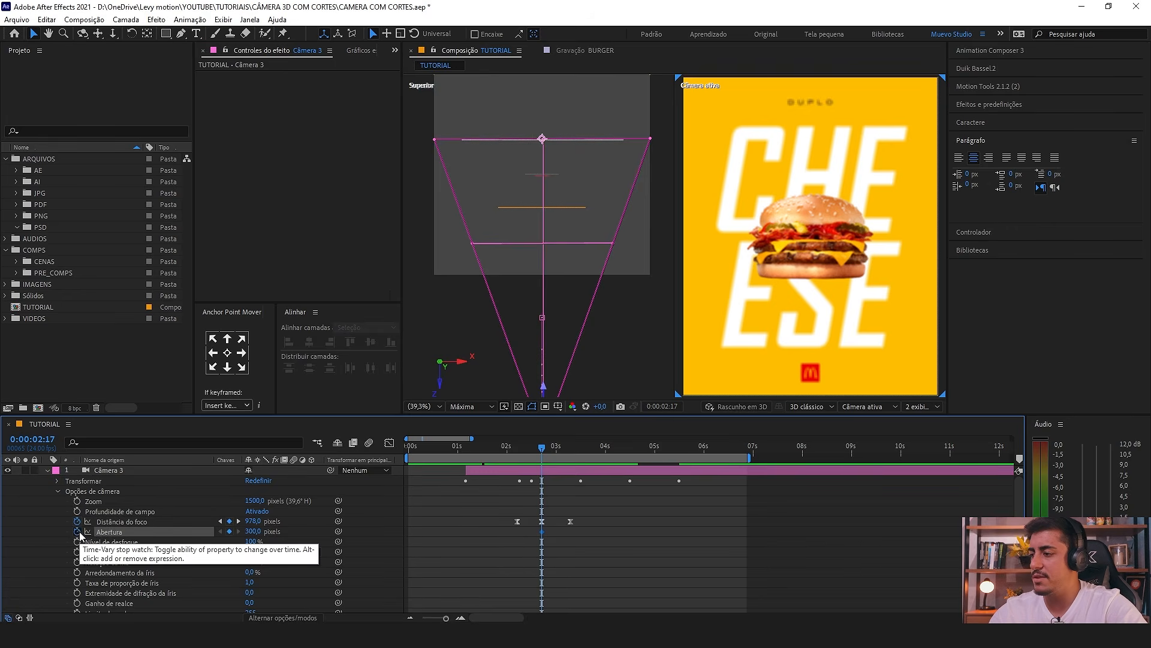
drag(543, 533, 517, 533)
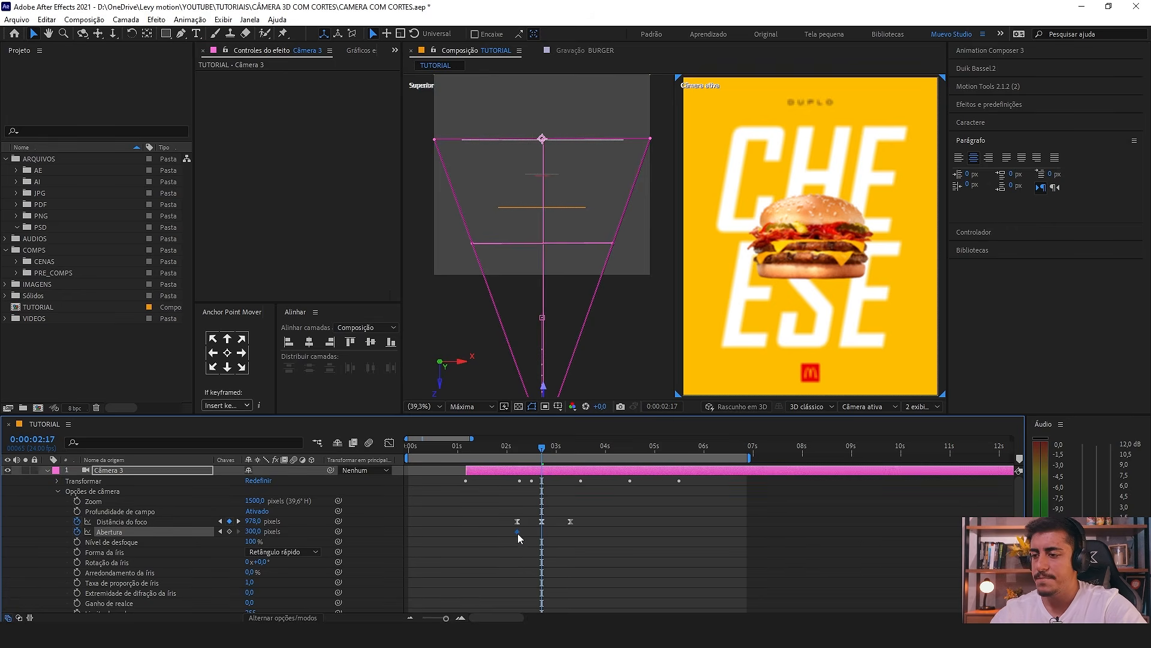
click(230, 532)
drag(544, 449, 573, 458)
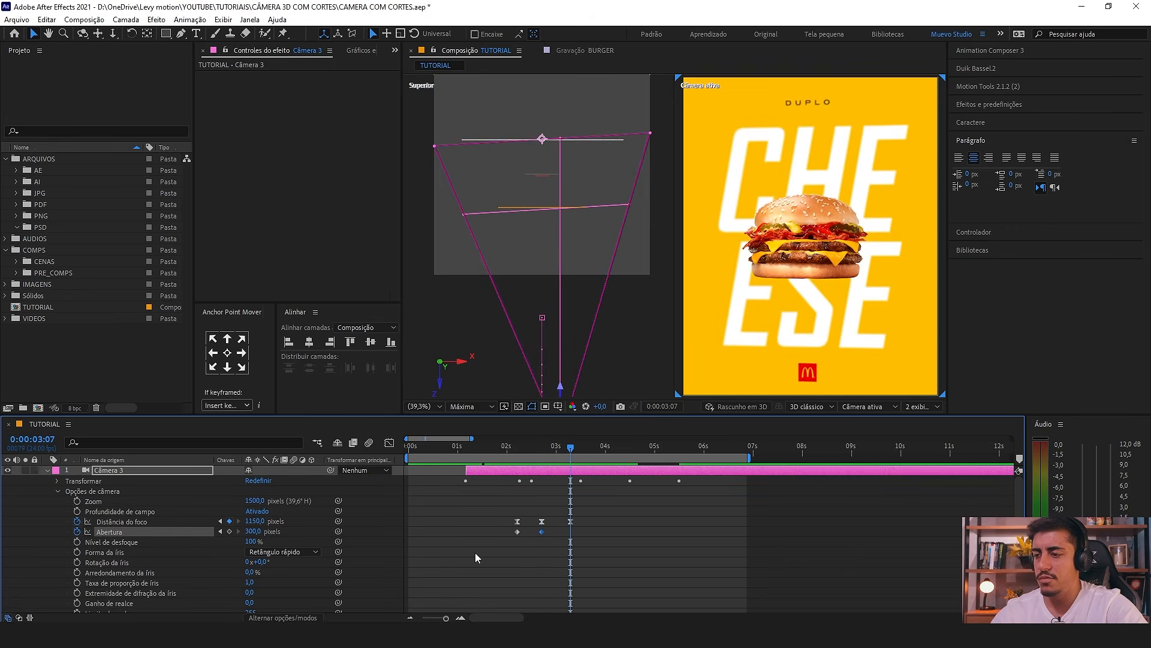
click(516, 449)
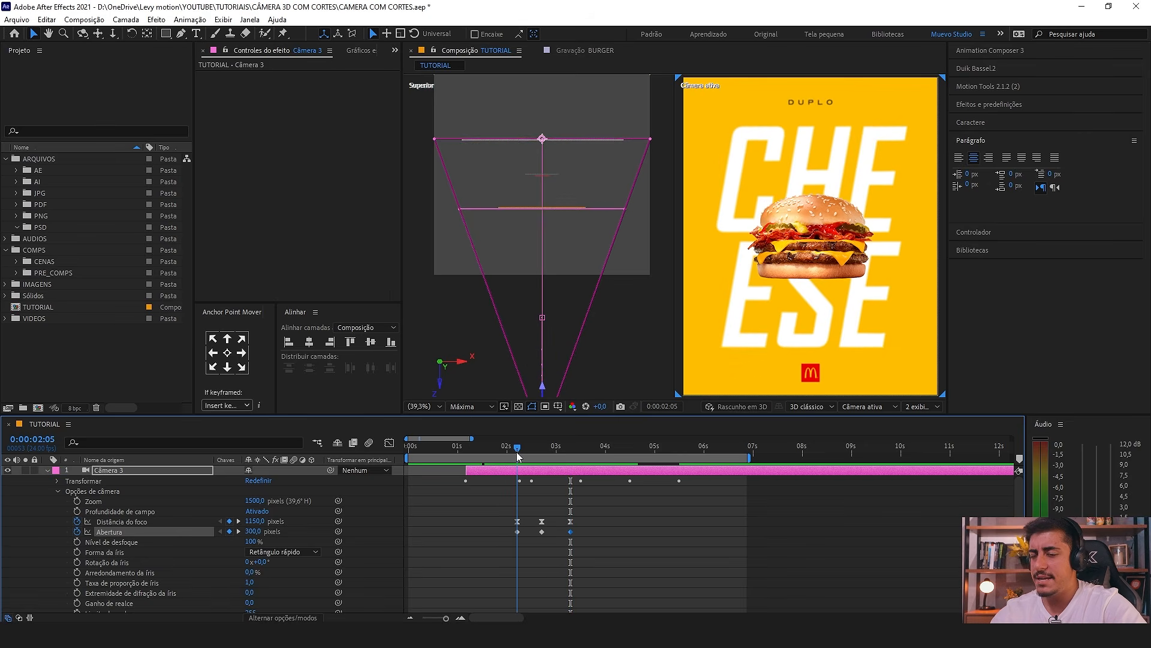
Step: Try Câmera 3's Abertura at 50 pixels at 0:00:02:05 and 500 pixels at 0:00:03:07, and preview the blur
drag(236, 532, 144, 536)
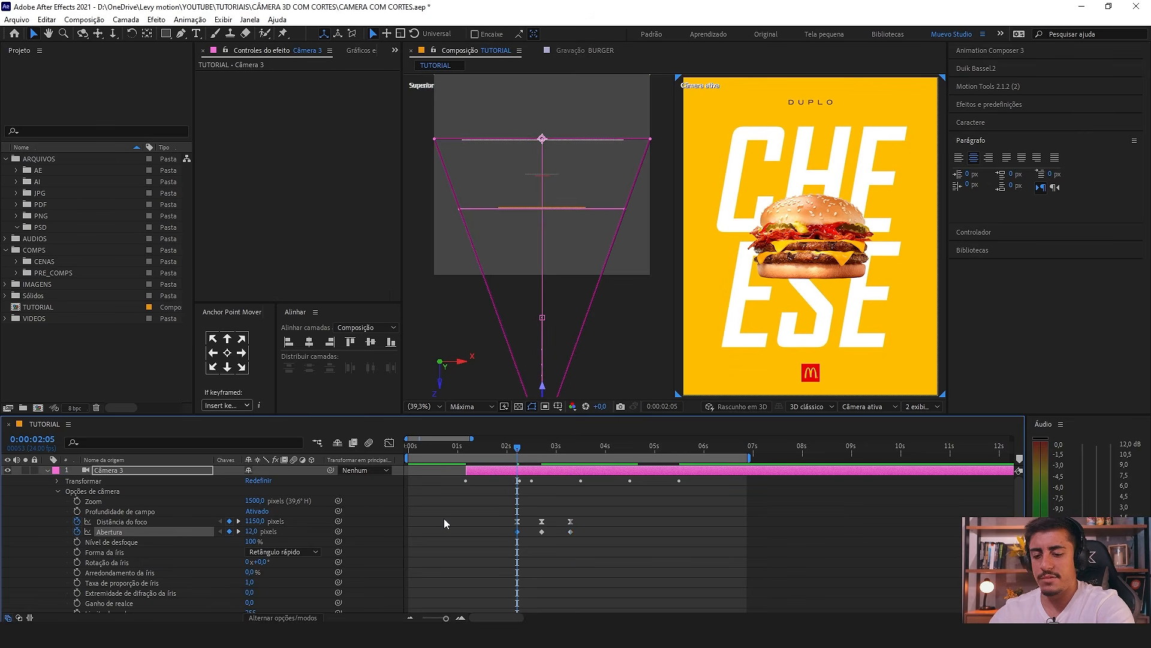
click(252, 531)
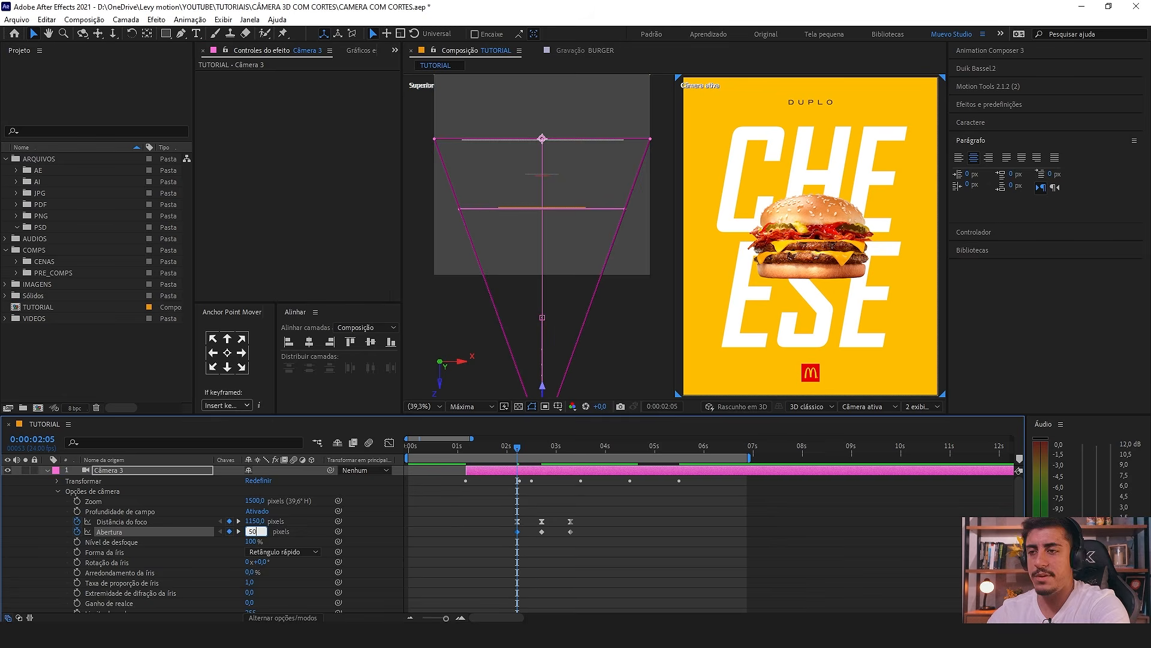
key(Return)
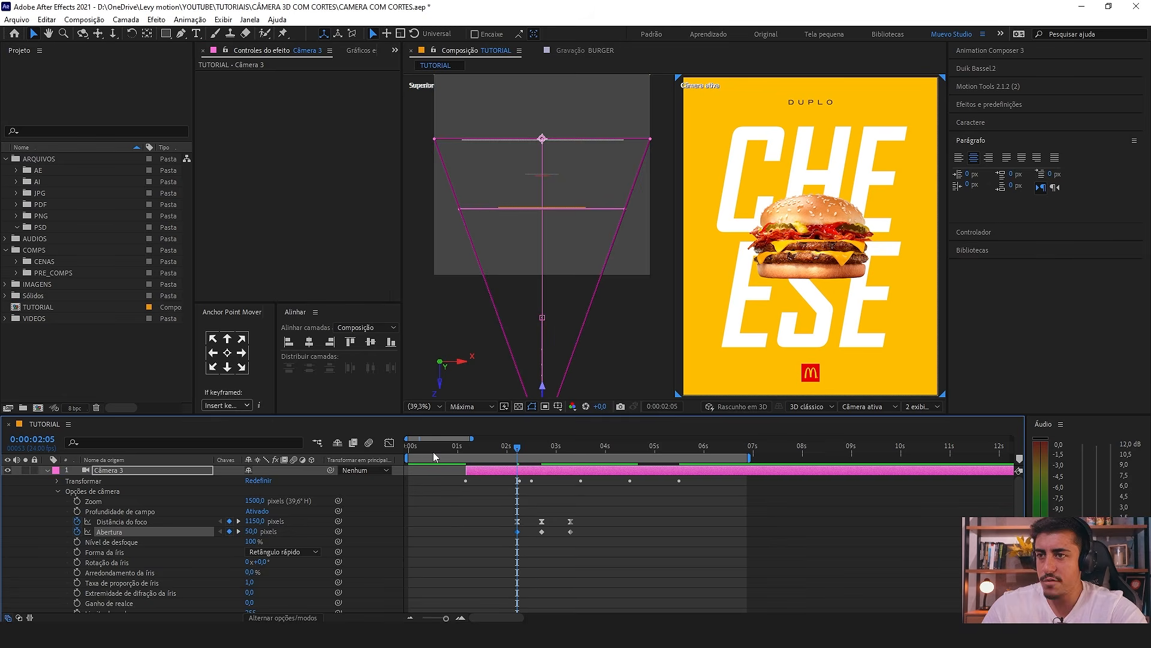
drag(523, 444, 574, 462)
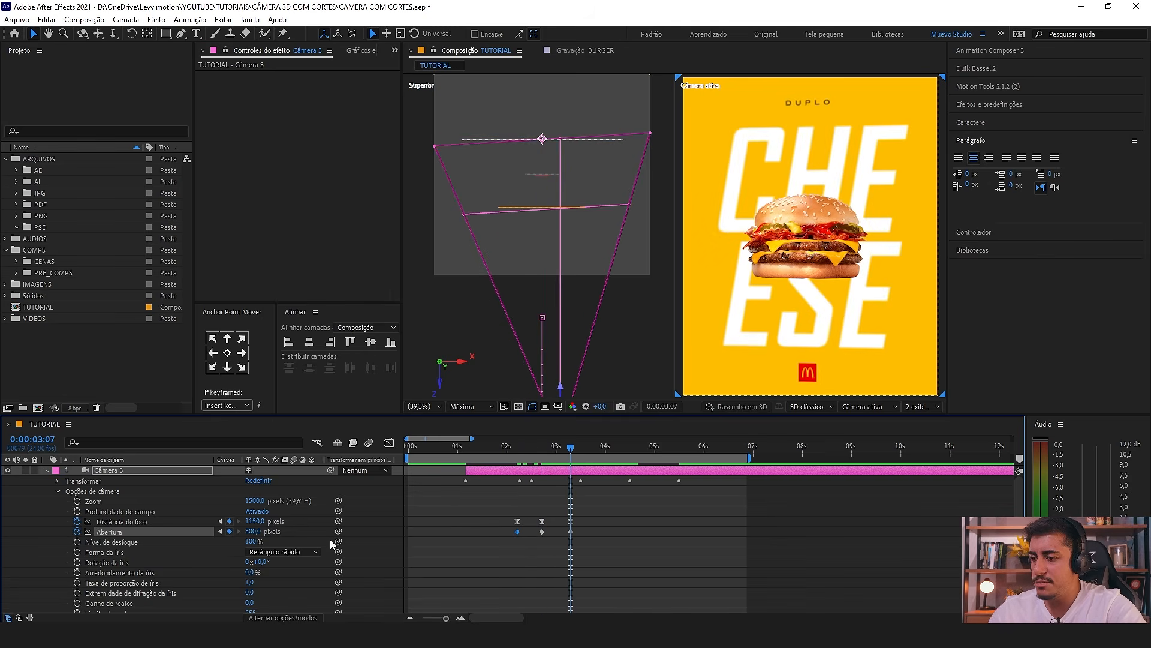
click(252, 532)
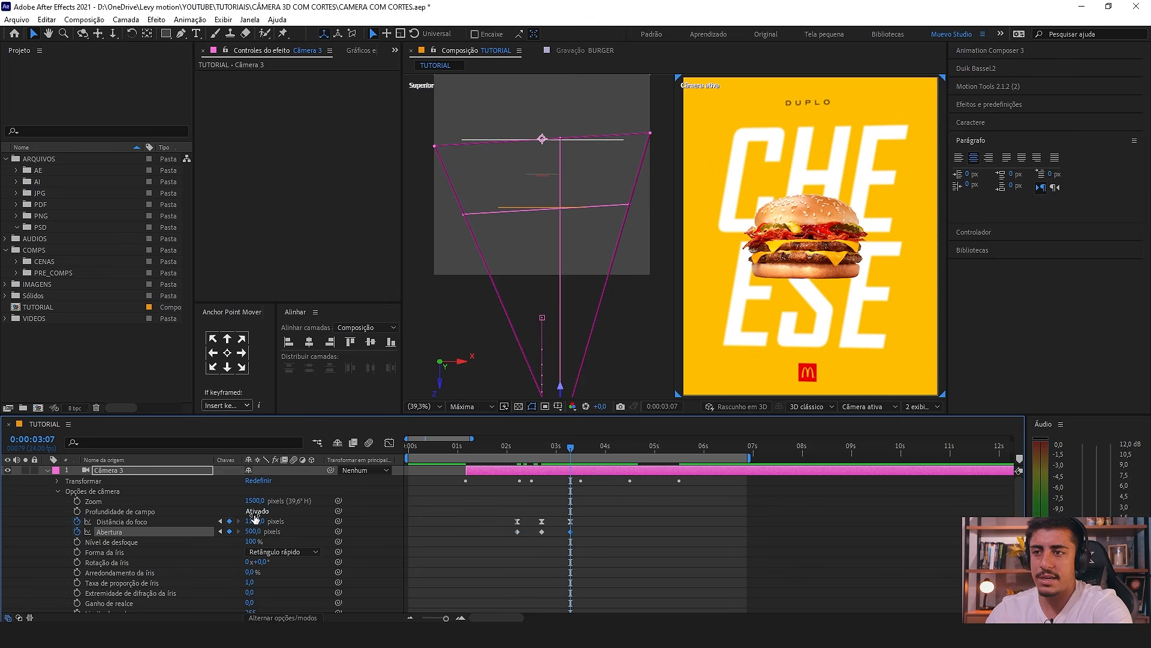
click(617, 553)
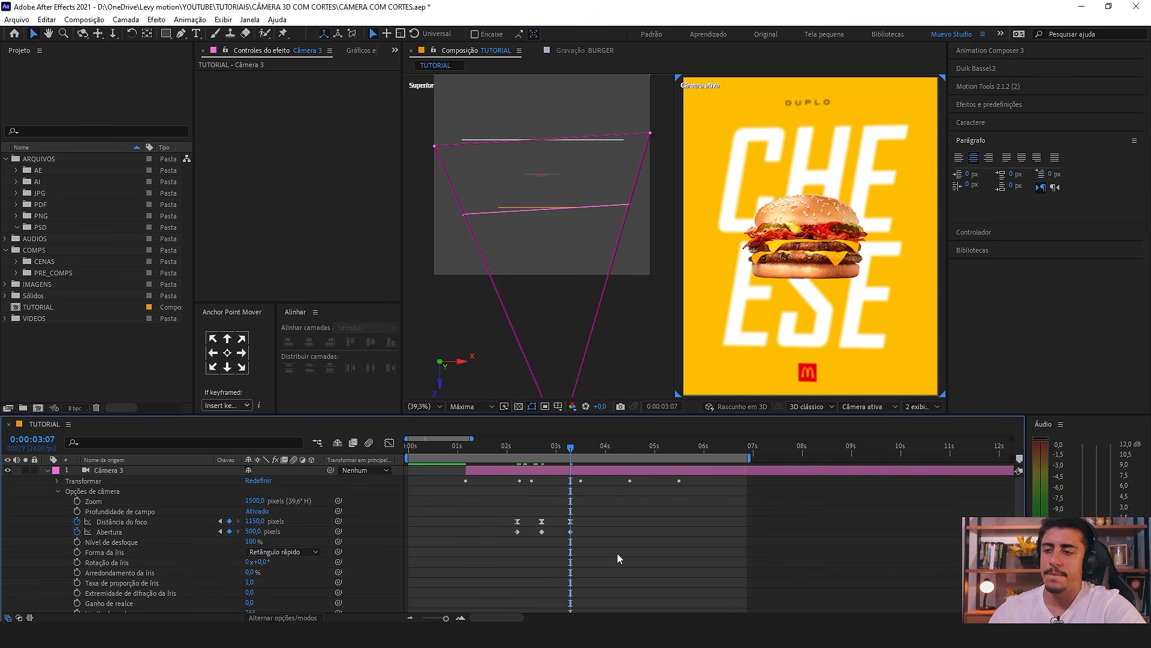
click(509, 449)
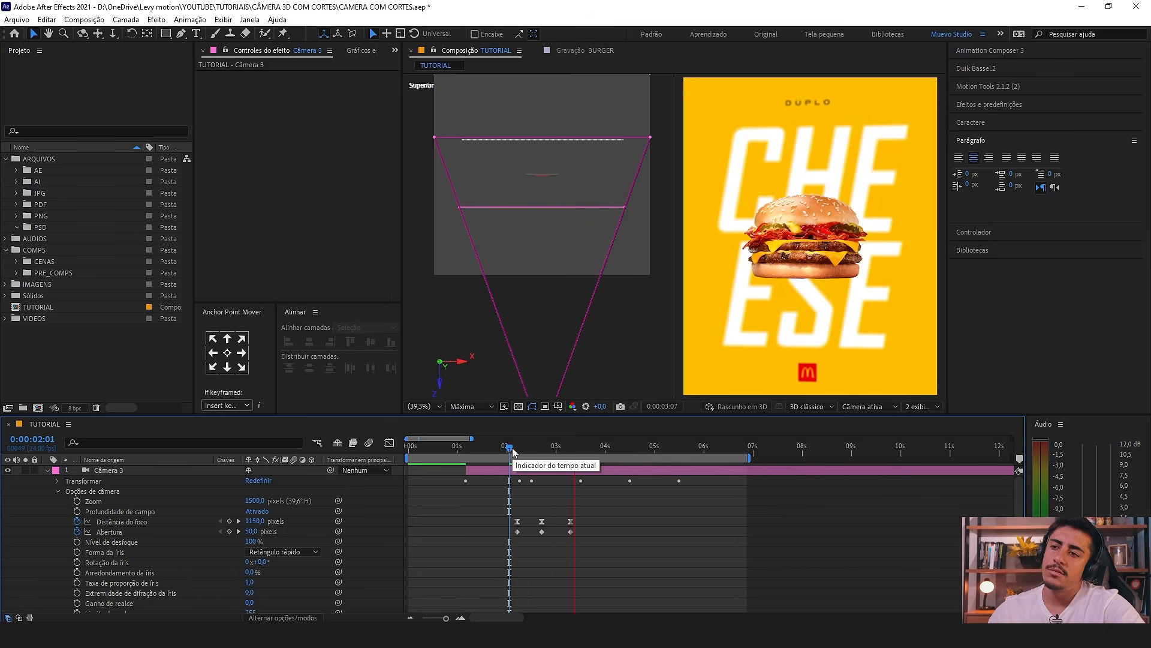
drag(511, 448, 570, 450)
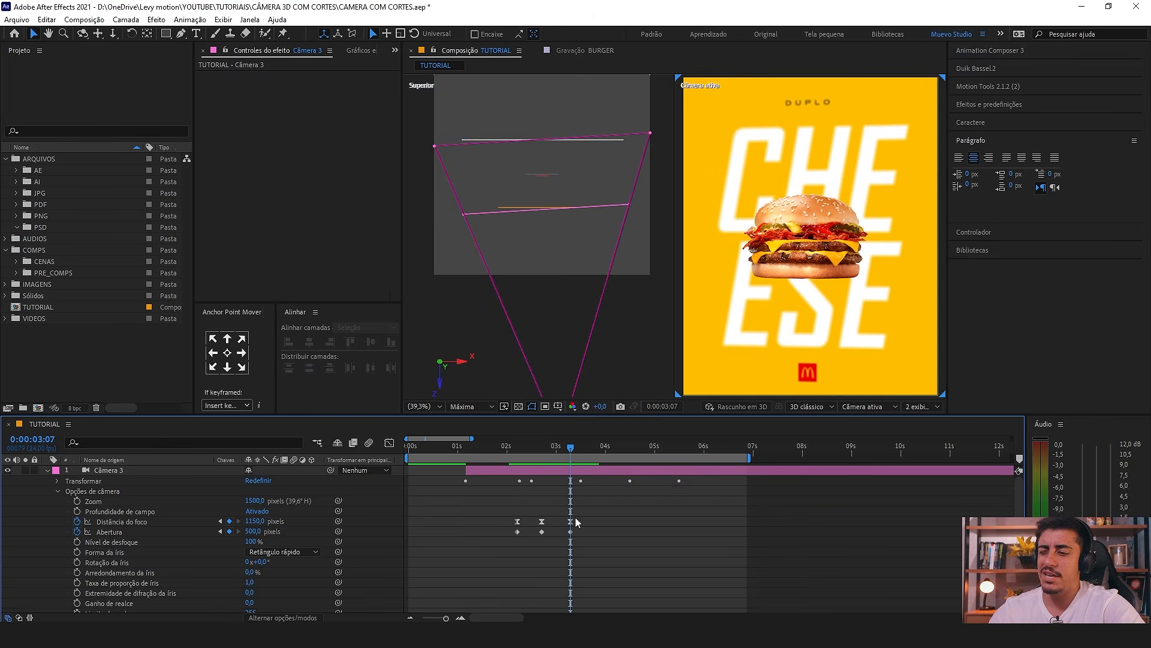
Step: Rework Câmera 3's Abertura keyframes, removing the one at 0:00:03:07 and setting 20 pixels at 0:00:02:05
click(570, 531)
click(571, 552)
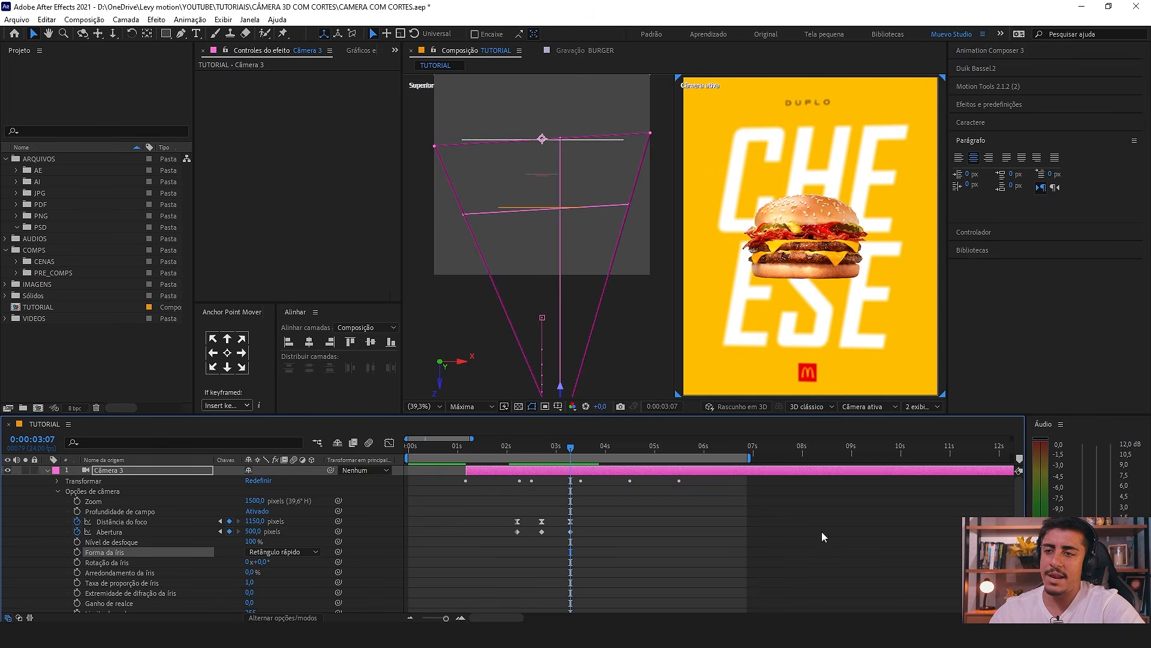
drag(765, 529, 567, 571)
drag(580, 529, 517, 534)
click(517, 450)
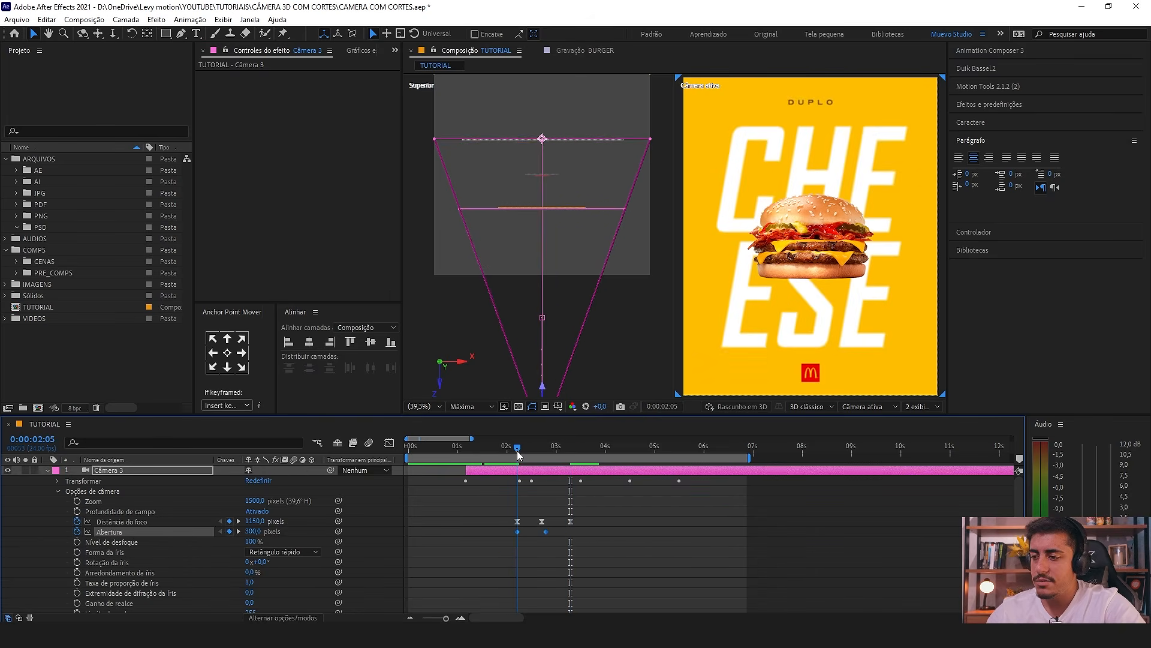
click(513, 544)
click(255, 531)
text(20)
key(Return)
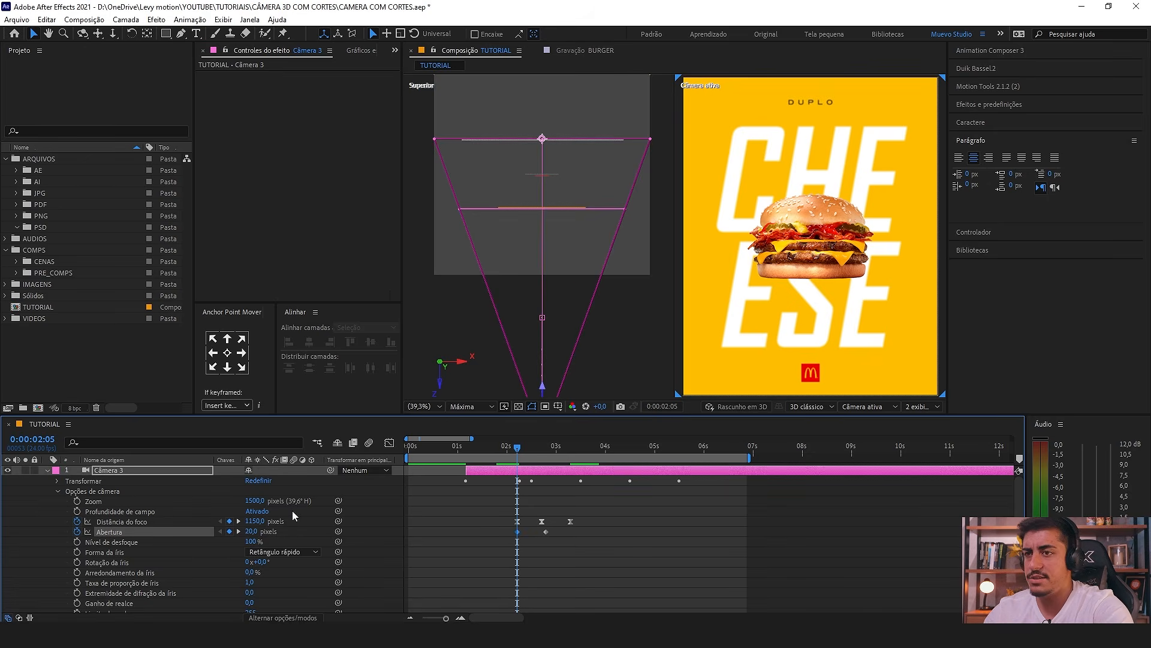
Step: Keyframe Abertura at 500 pixels at 0:00:02:17 and 0:00:03:00, set 20 pixels at 0:00:03:07, and preview the blur
drag(486, 450, 557, 458)
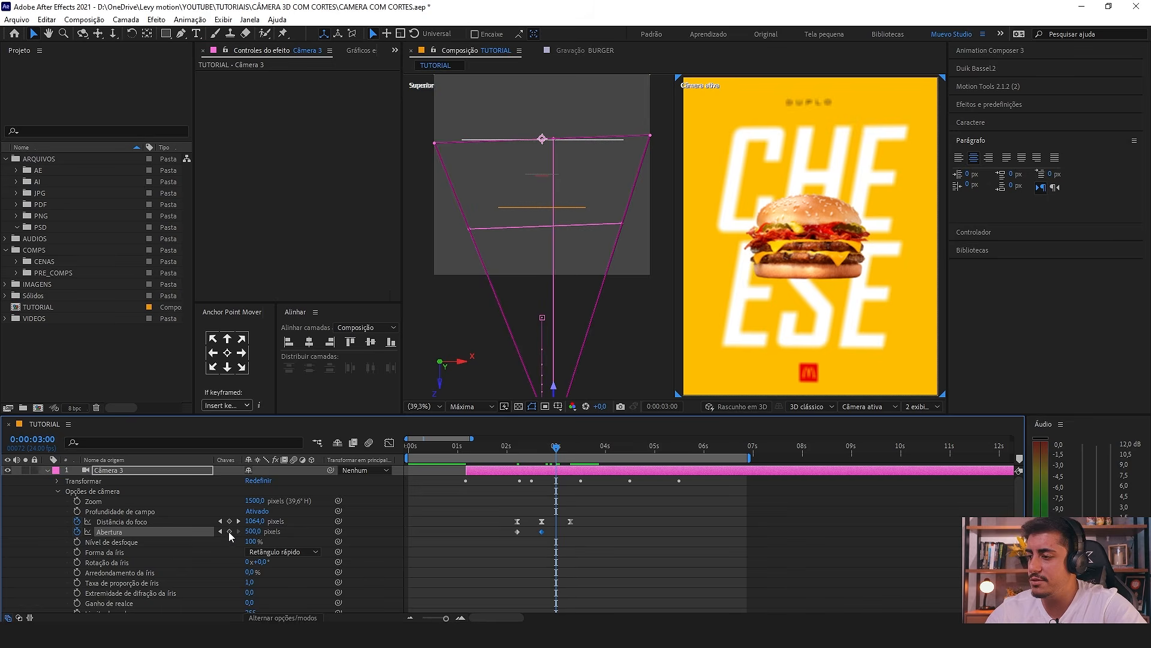
click(571, 447)
click(254, 532)
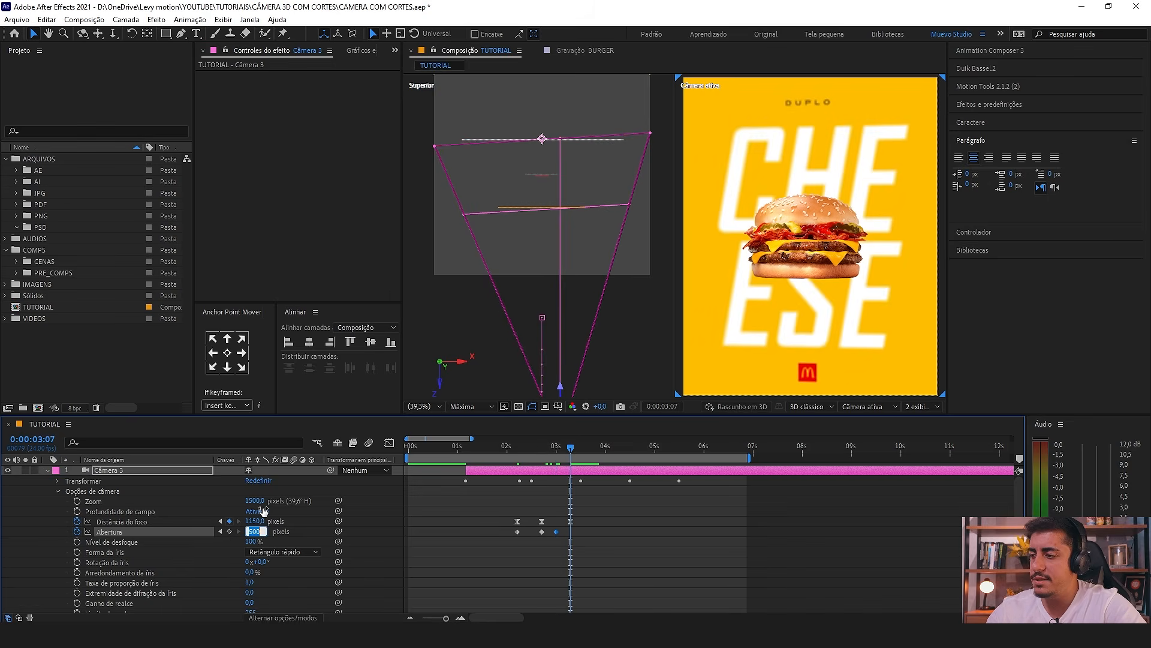
text(20)
key(Return)
key(space)
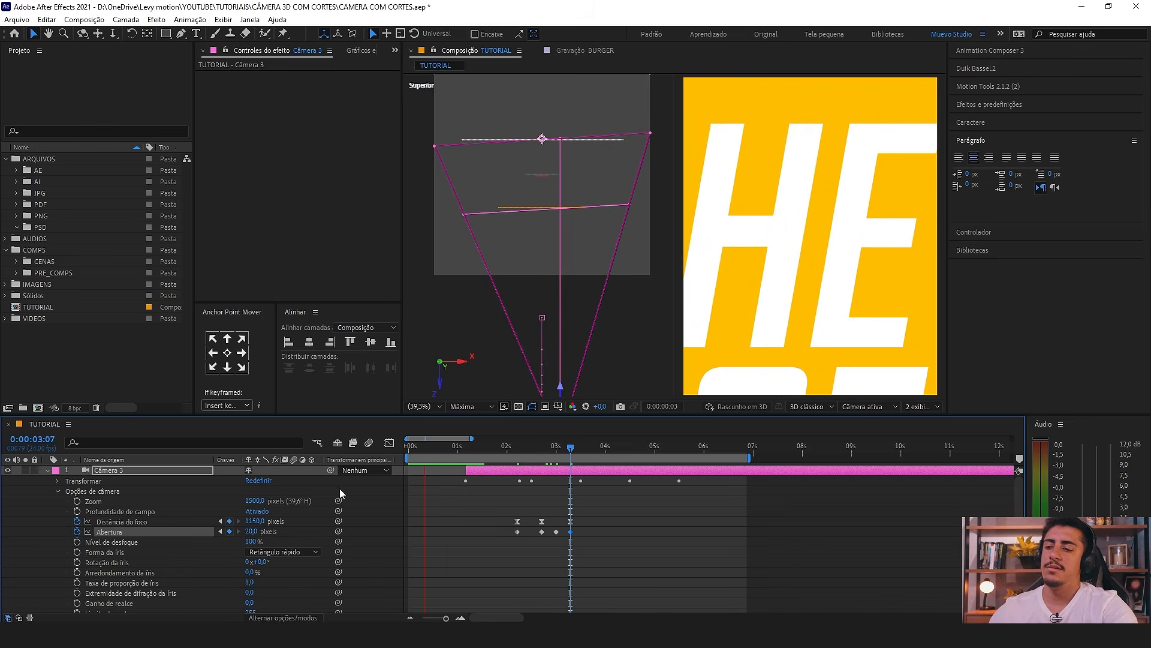
click(517, 448)
drag(588, 503, 503, 524)
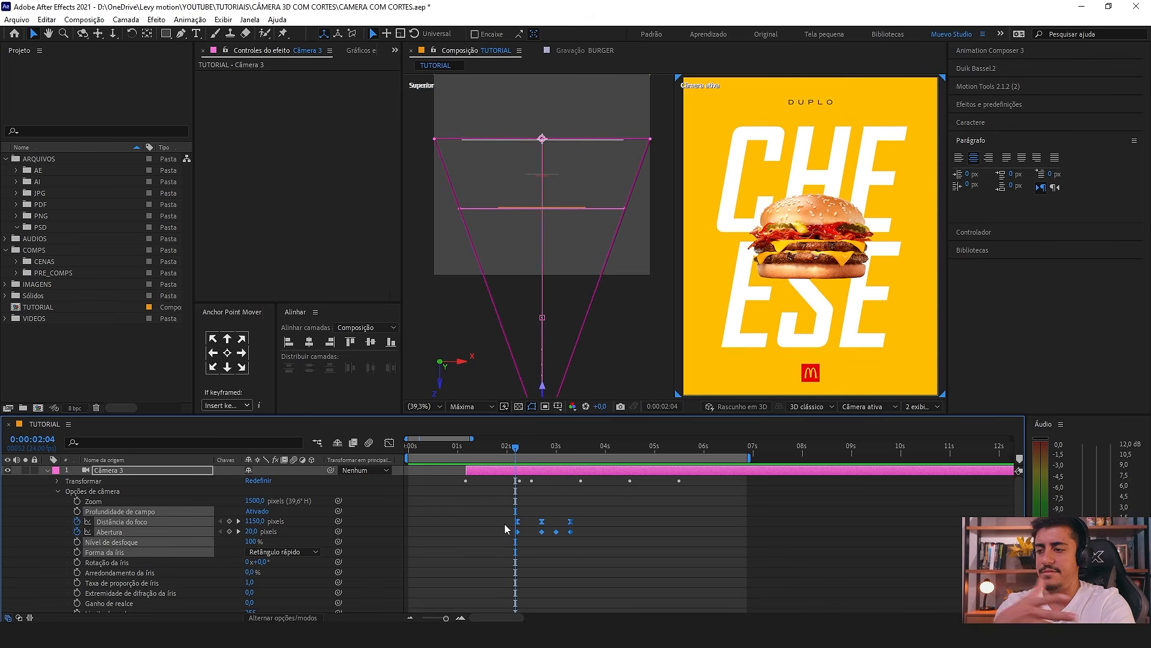
click(502, 537)
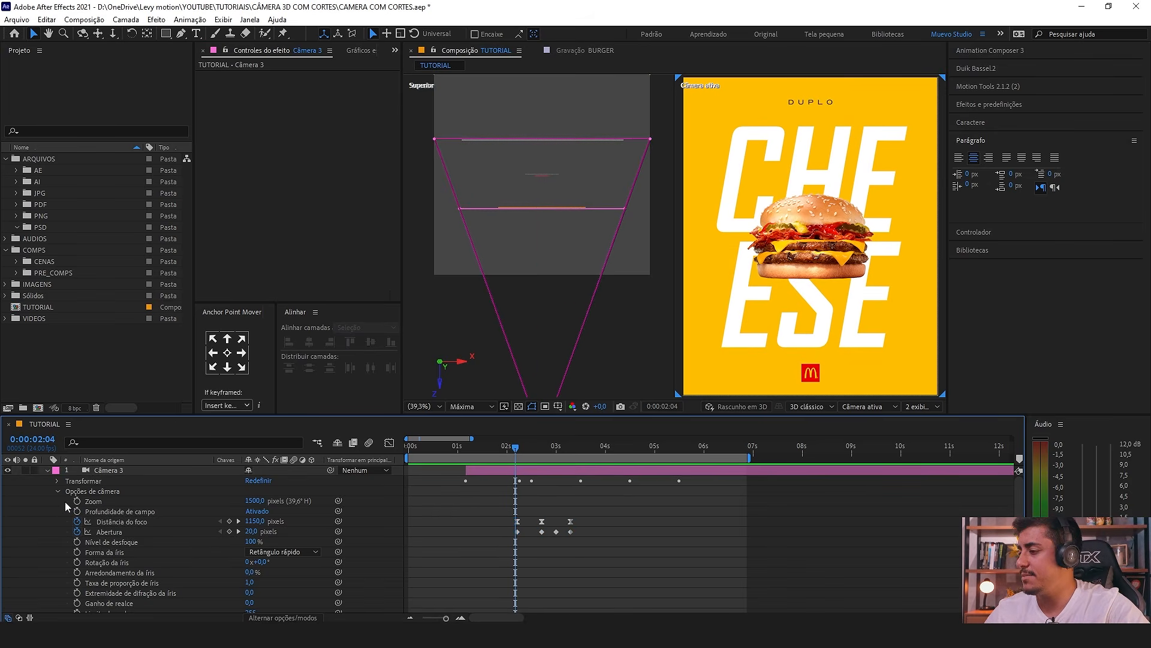
Step: Collapse Câmera 3's properties and play back the whole camera animation, checking the blur around 0:00:02:16
drag(63, 500, 185, 534)
scroll(185, 533, up, 3)
click(46, 471)
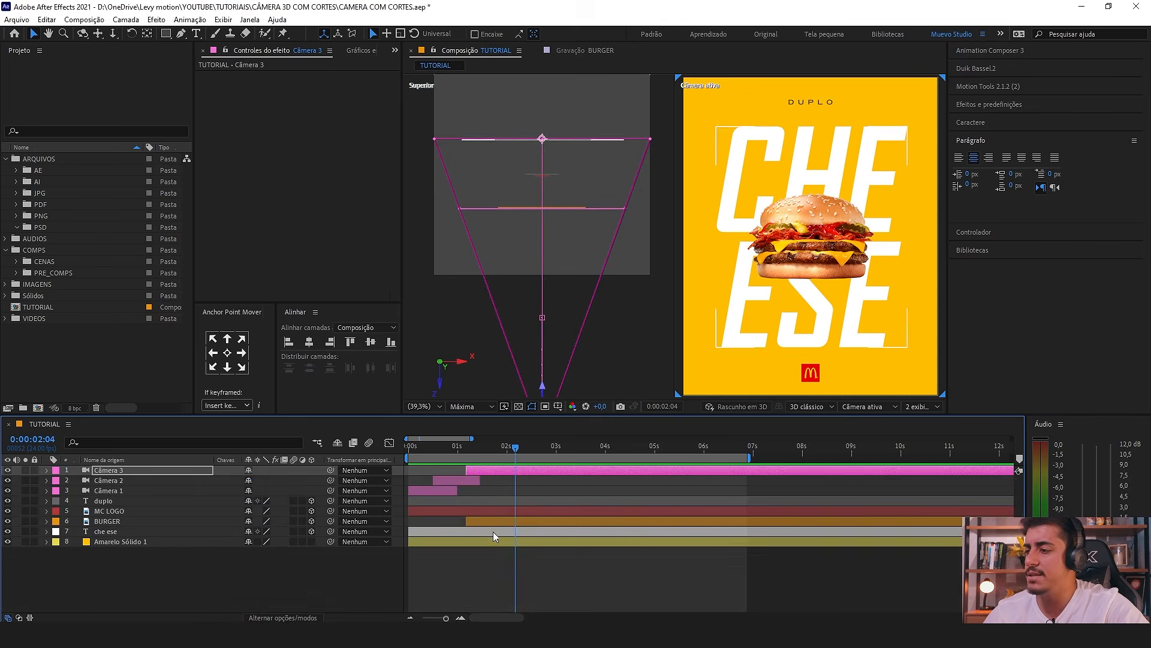
click(499, 564)
key(minus)
key(equal)
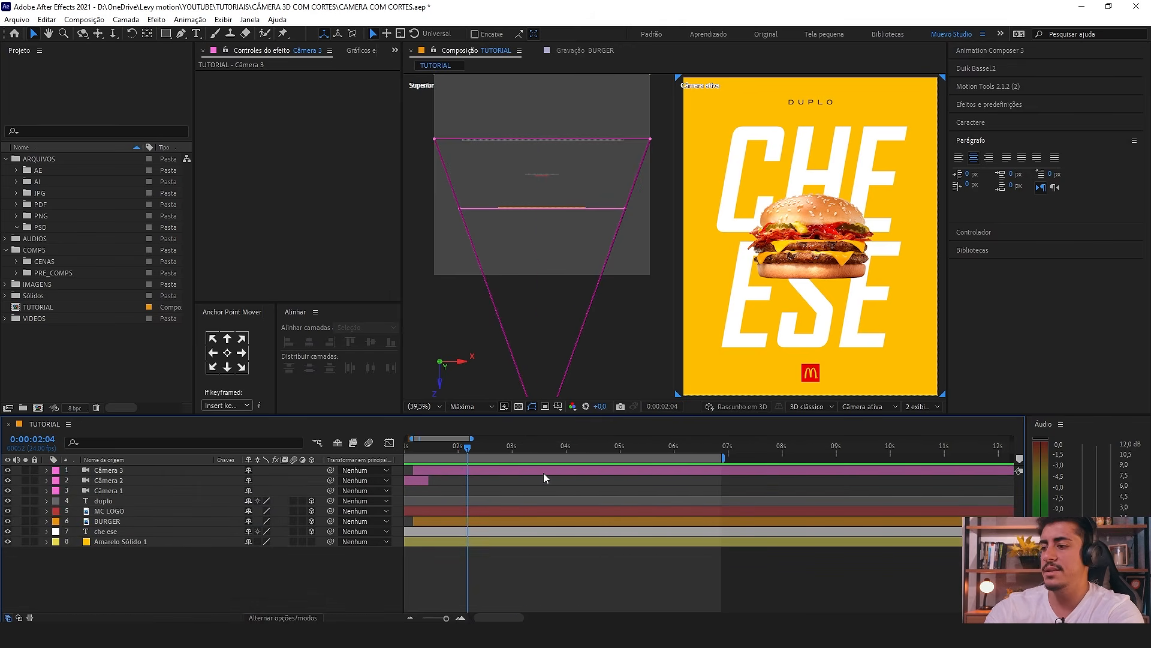
key(minus)
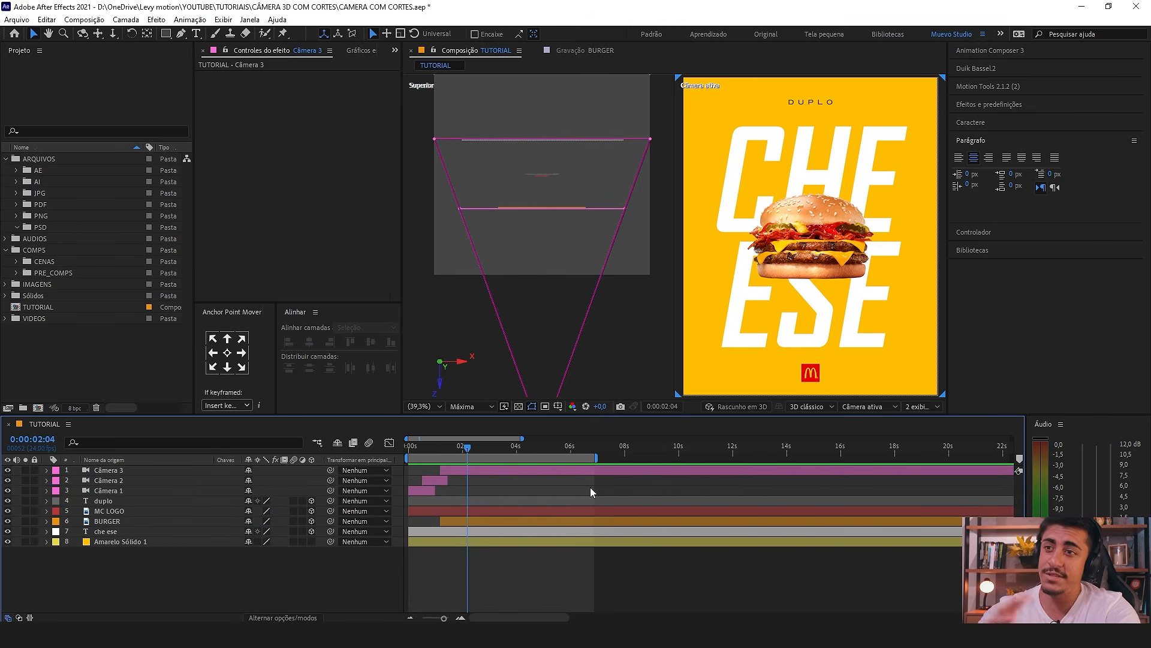
key(space)
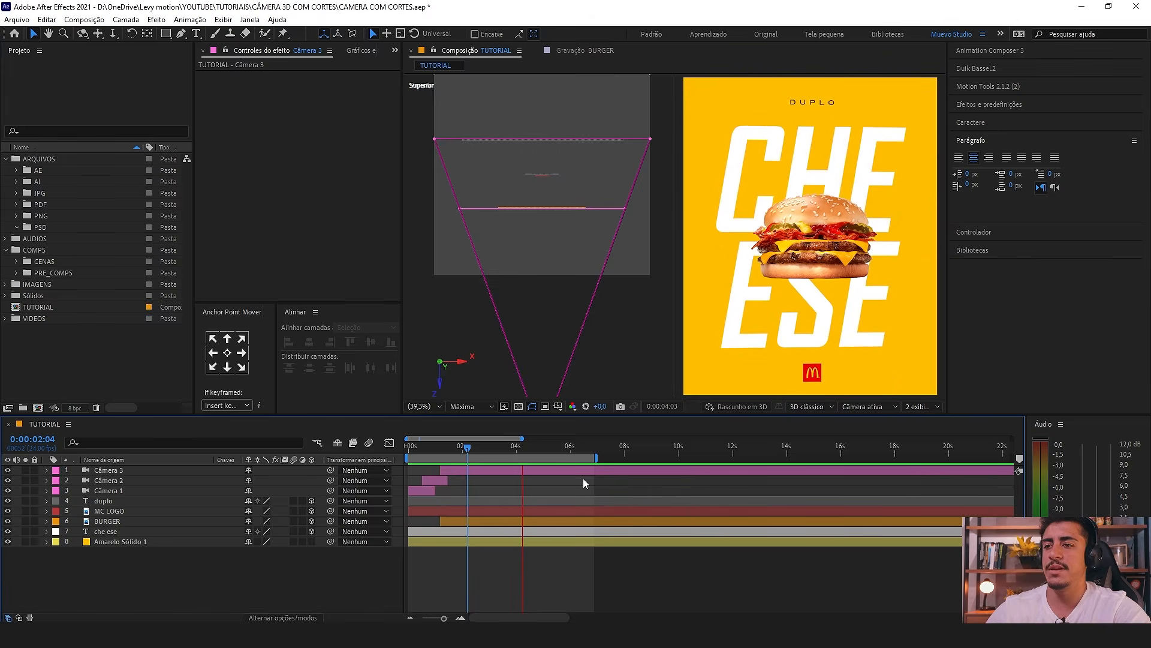
key(space)
mouse_move(474, 449)
mouse_down()
mouse_move(507, 450)
mouse_move(478, 455)
mouse_up()
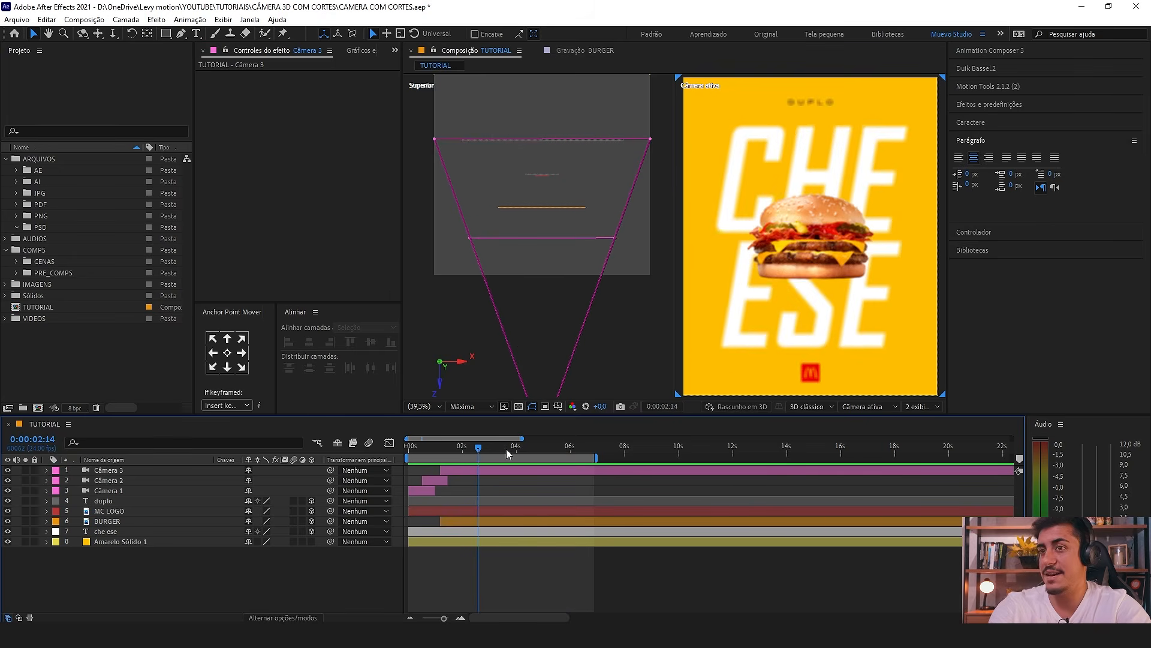
click(480, 448)
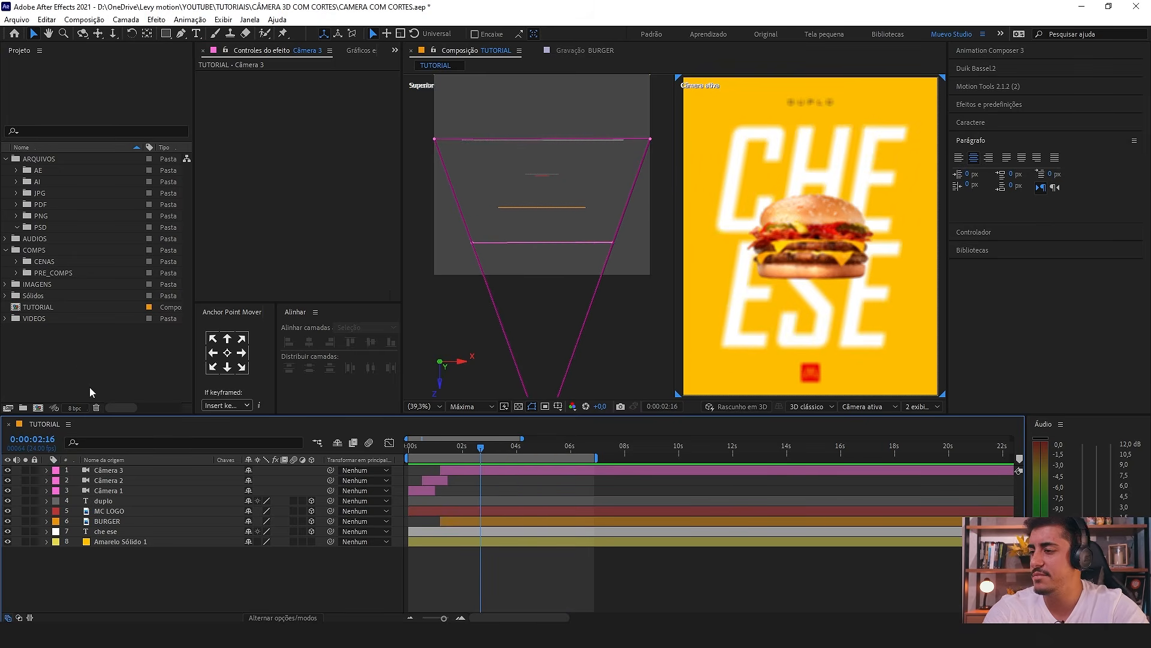
Step: Review the FUMAÇA_KEY footage from the VIDEOS folder and add it to the TUTORIAL composition above the BURGER layer
click(54, 319)
click(7, 322)
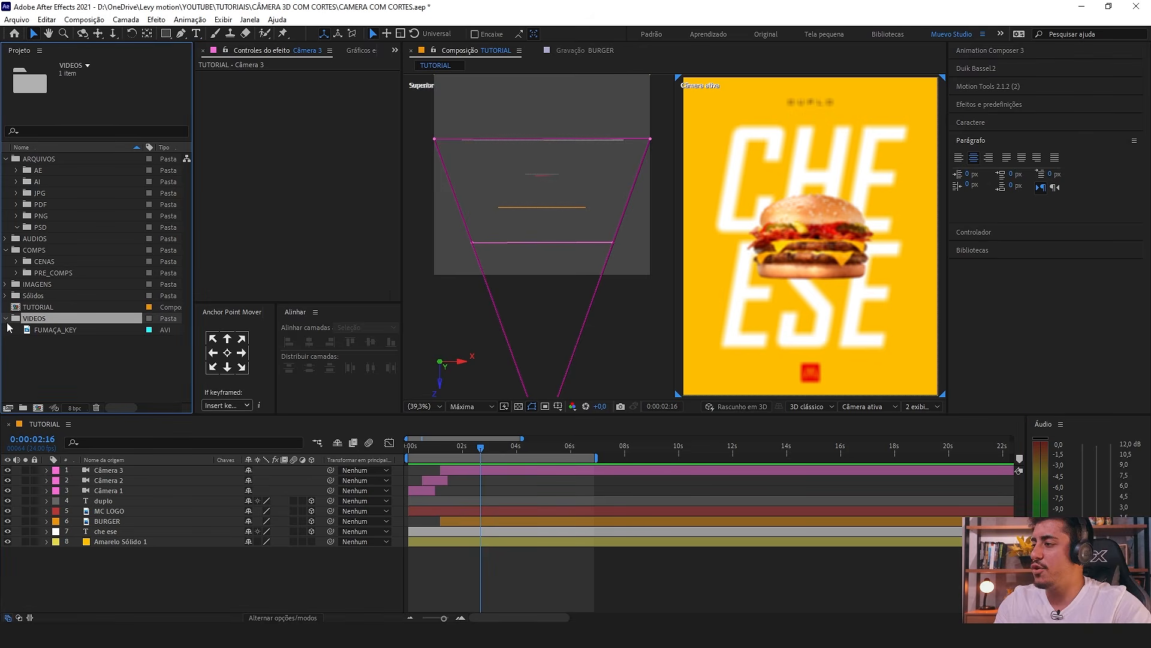
click(60, 331)
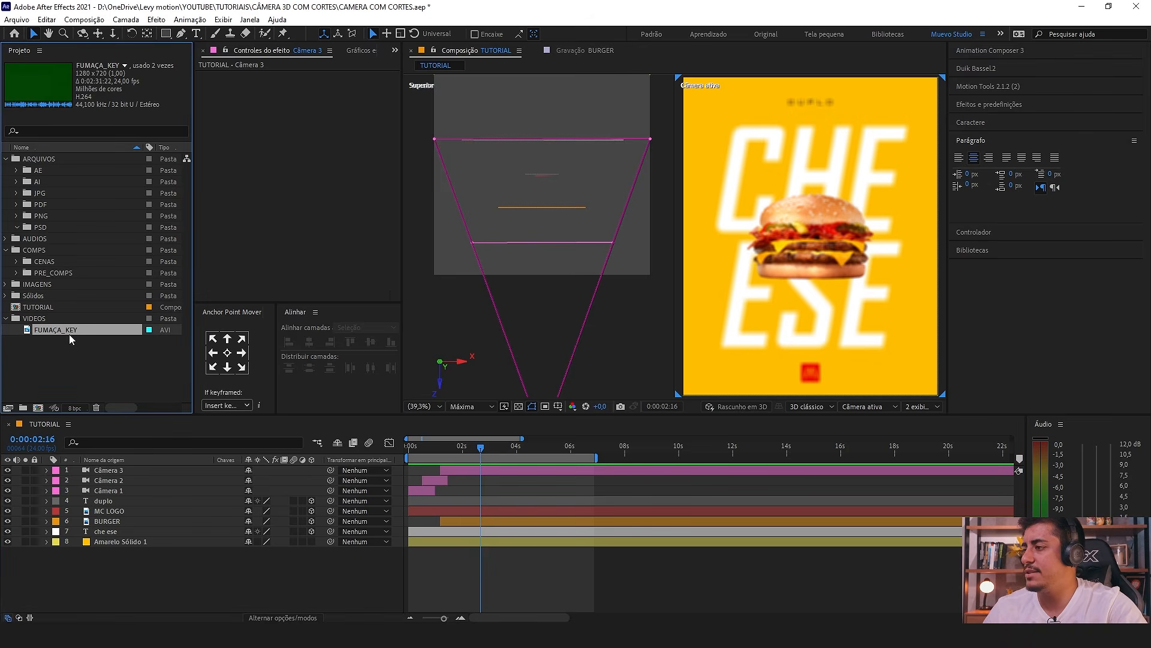
double_click(59, 328)
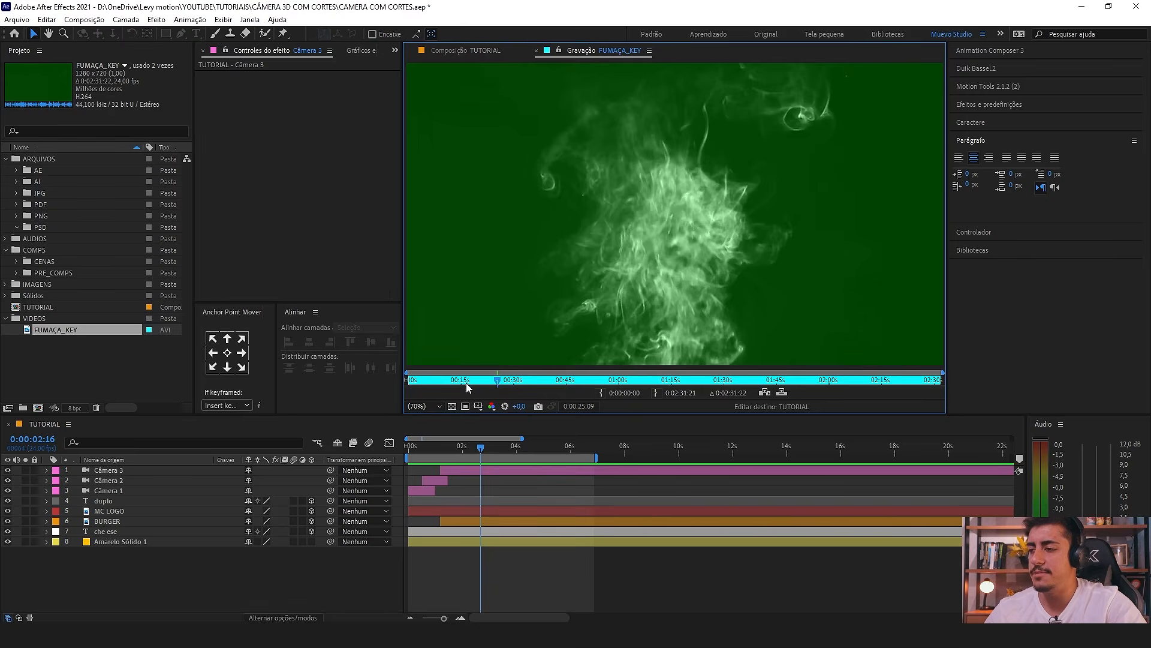
drag(466, 383, 579, 387)
drag(431, 450, 451, 469)
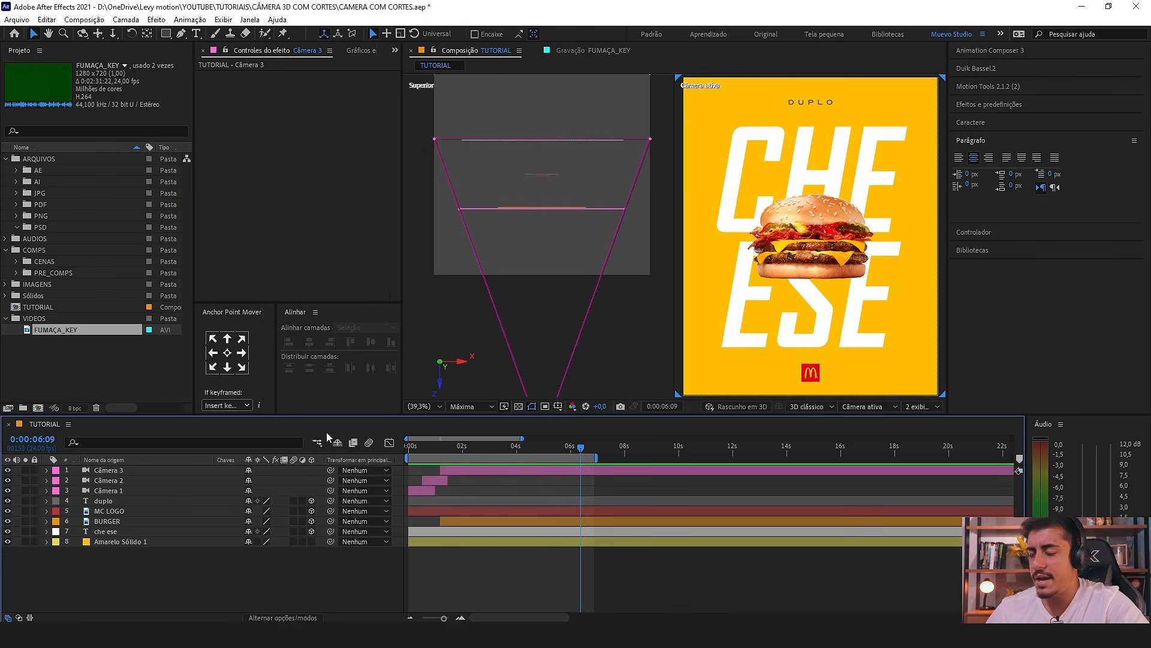
drag(77, 340, 112, 527)
Step: Apply Keylight (1.2) to the FUMAÇA_KEY layer and sample the footage's green background as the Screen Colour
click(962, 105)
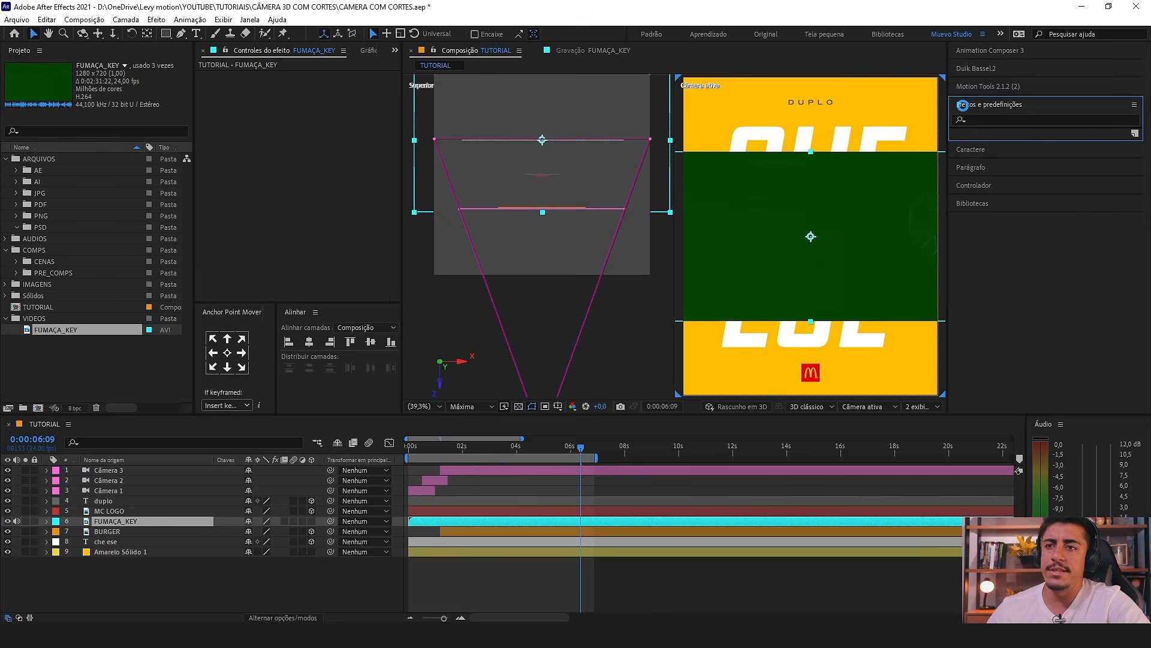
text(key)
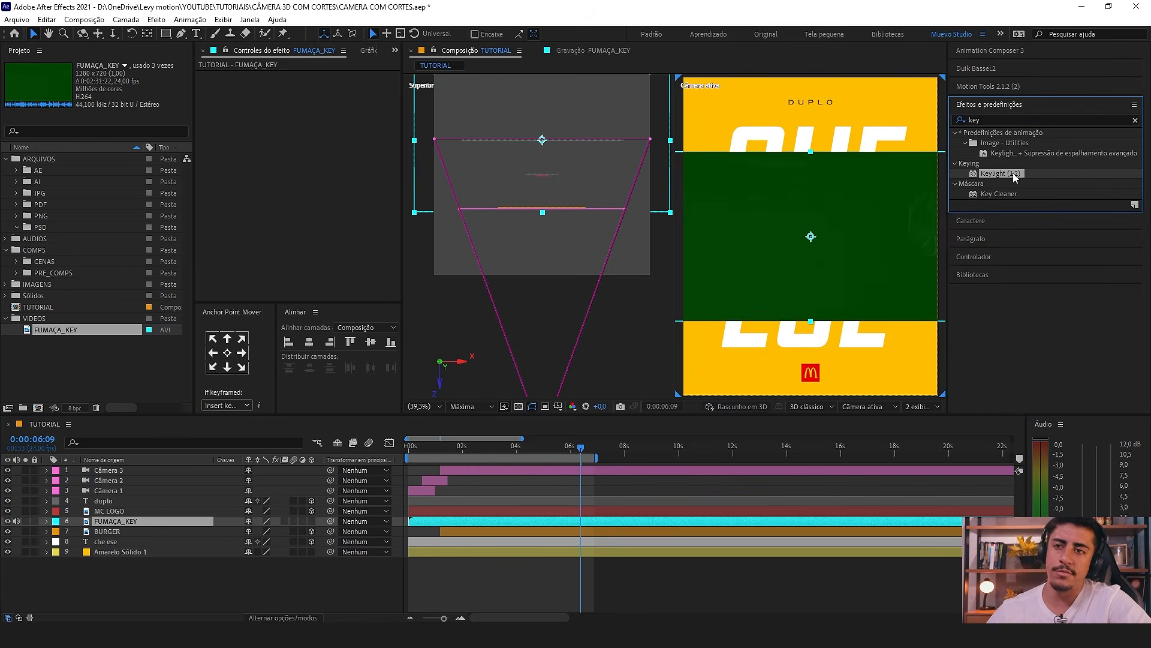
drag(1013, 173, 174, 523)
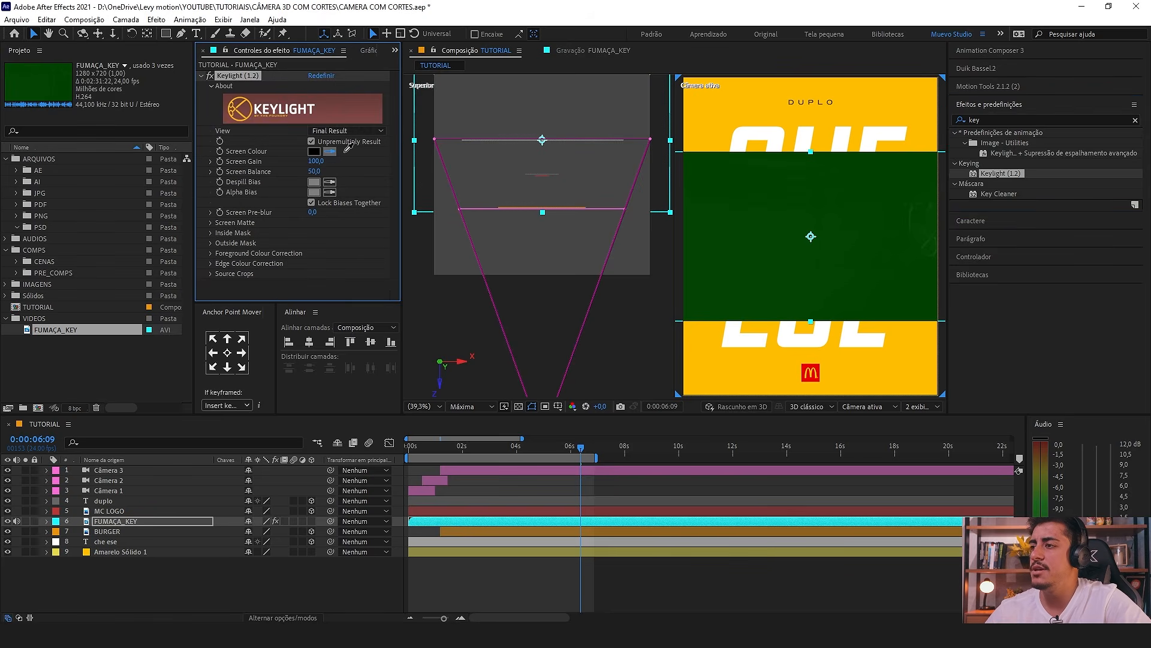
click(778, 212)
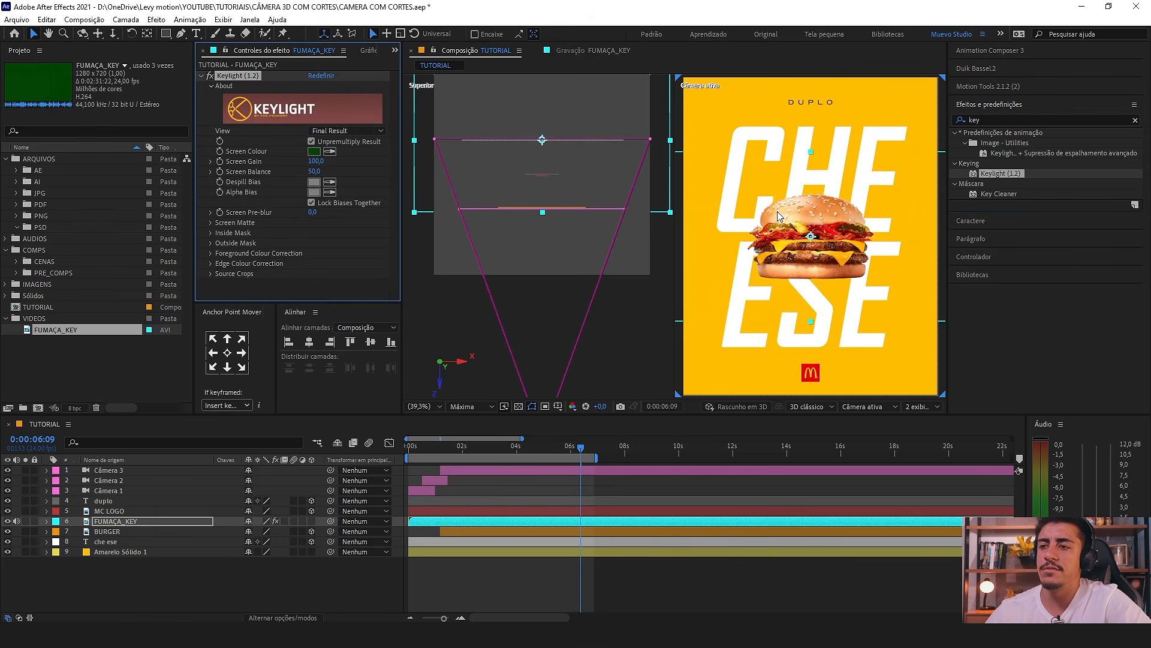
Step: Solo FUMAÇA_KEY and BURGER, slide the smoke clip earlier to show dense smoke, and trim its start to 0:00:05:23
click(26, 531)
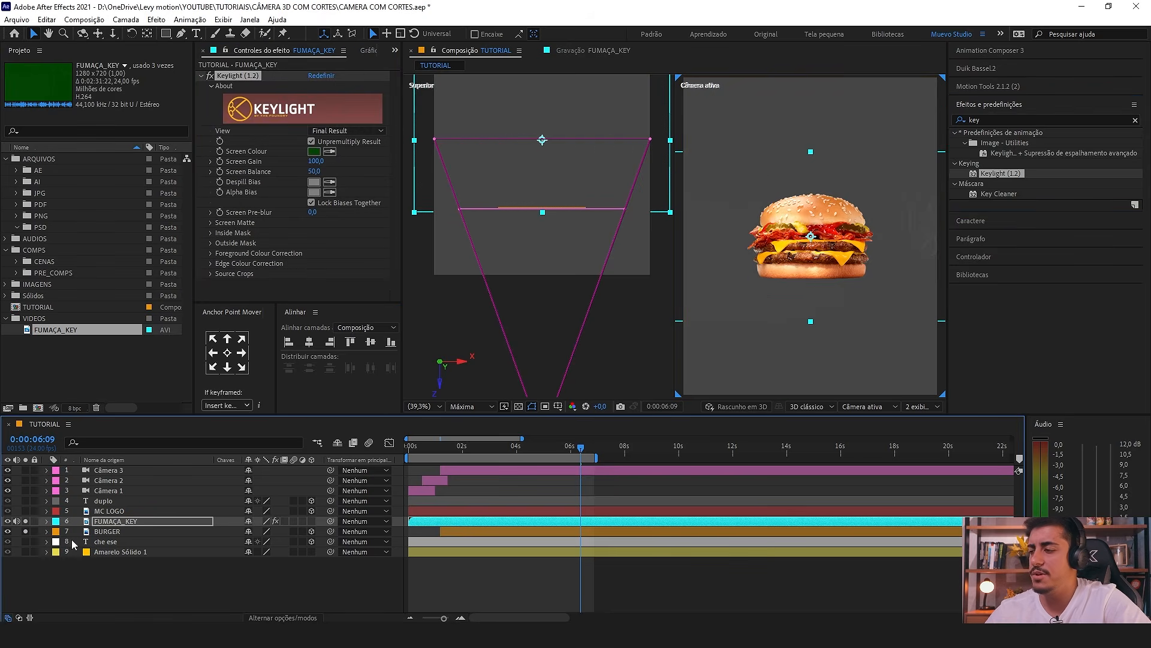
drag(506, 456, 569, 474)
click(561, 522)
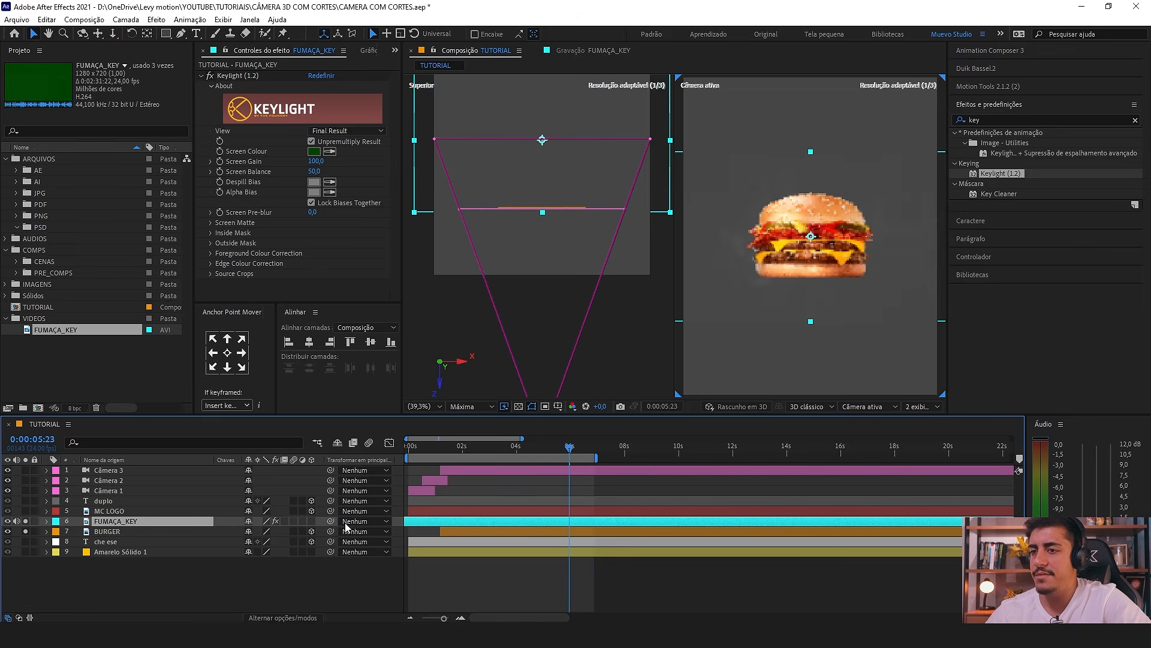
drag(635, 518, 541, 522)
key(alt+bracketleft)
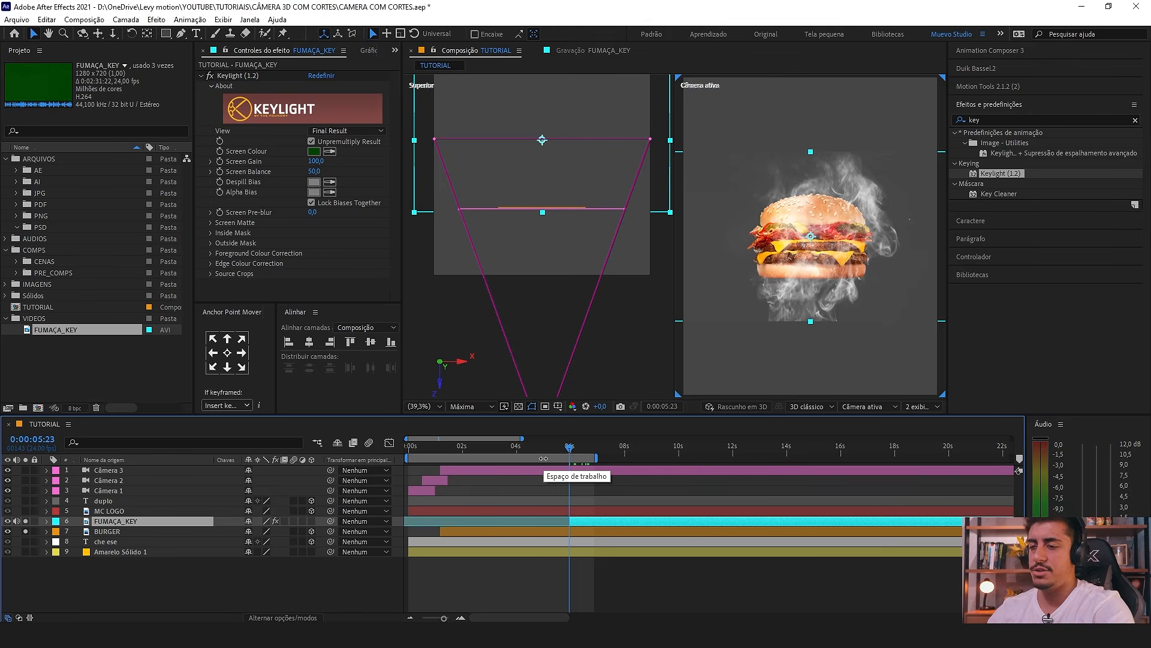
Step: Move the keyed smoke slightly upward over the burger and keep the FUMAÇA_KEY layer selected
drag(807, 270, 805, 264)
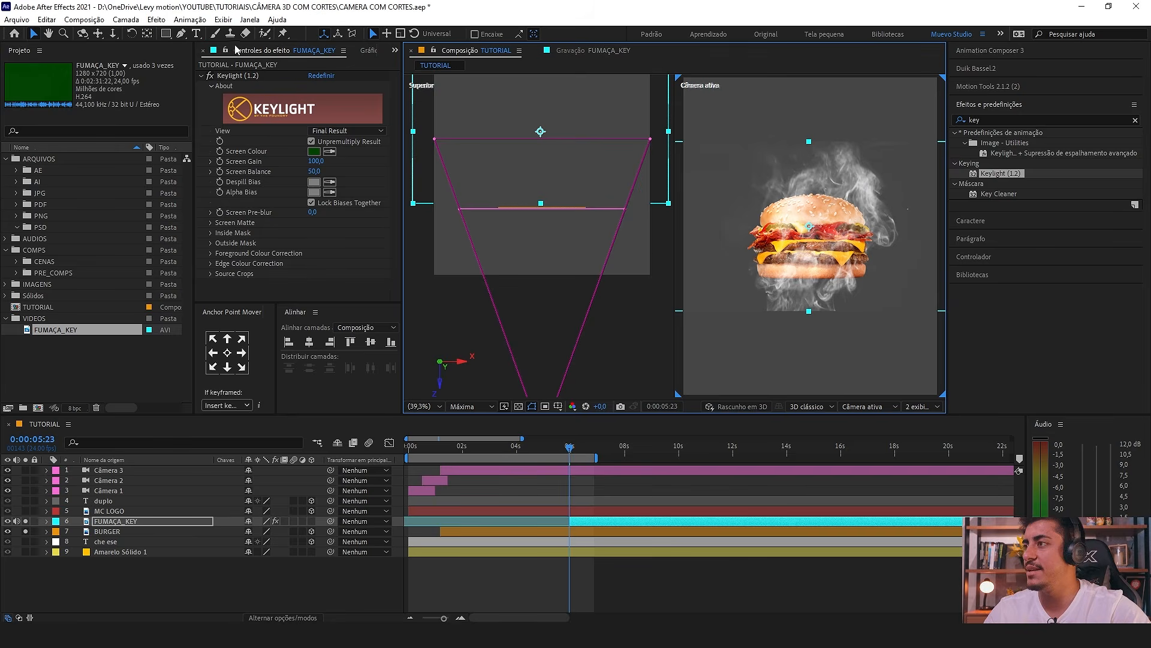
click(107, 525)
ctrl+click(97, 523)
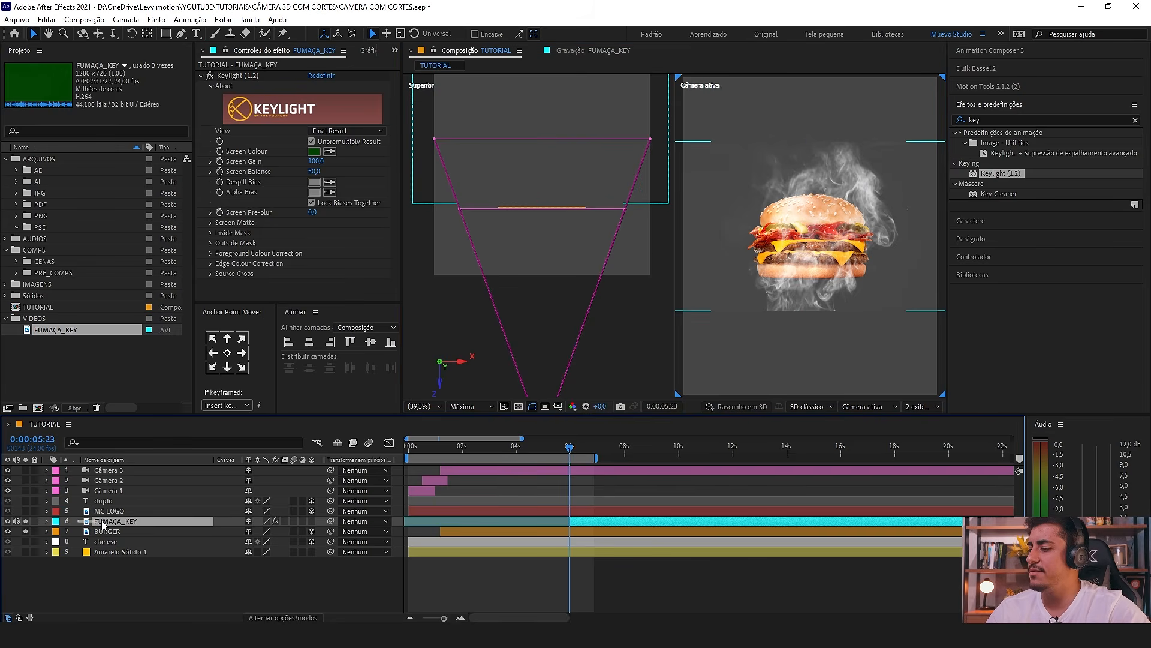
Step: Draw an elliptical mask on the FUMAÇA_KEY layer that encloses the burger in the active camera view
click(112, 523)
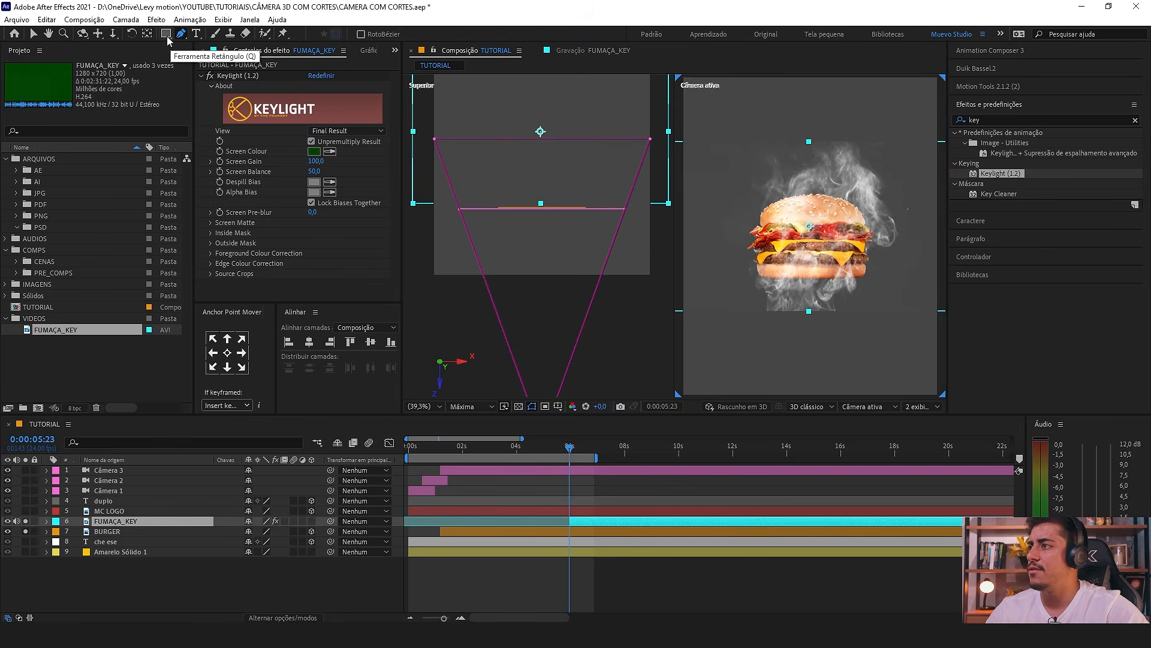
click(169, 37)
click(228, 59)
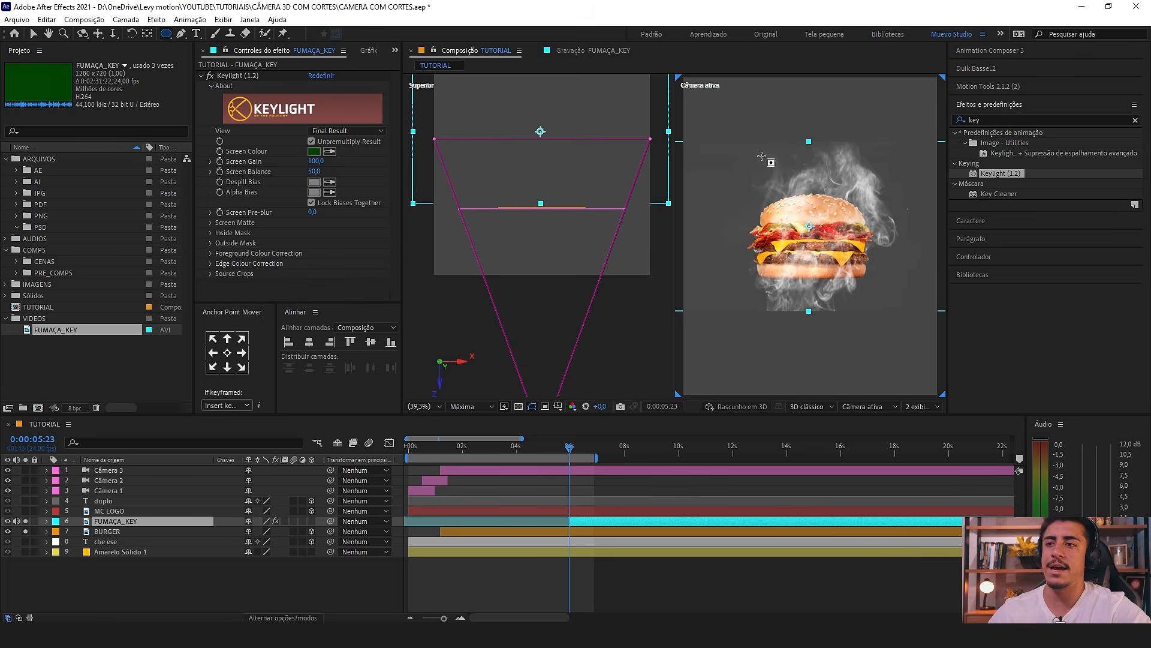
drag(747, 168, 879, 295)
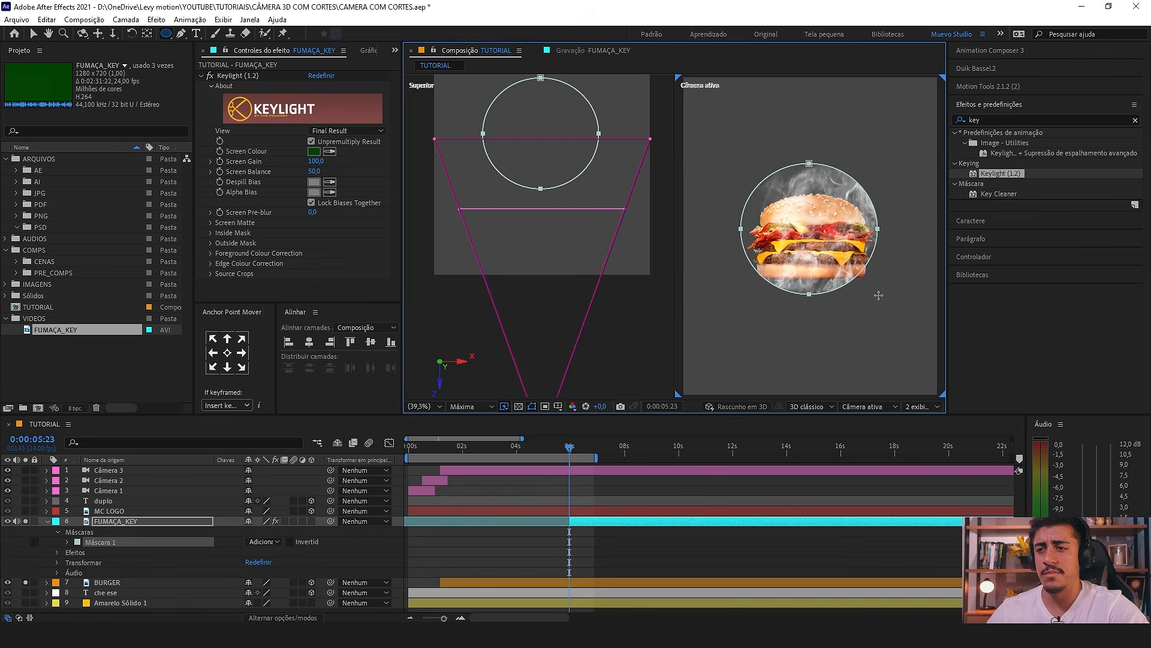
Step: Feather Máscara 1 on FUMAÇA_KEY by setting Difusão da máscara to 177 pixels, checking the soft edge without the mask outline
click(67, 543)
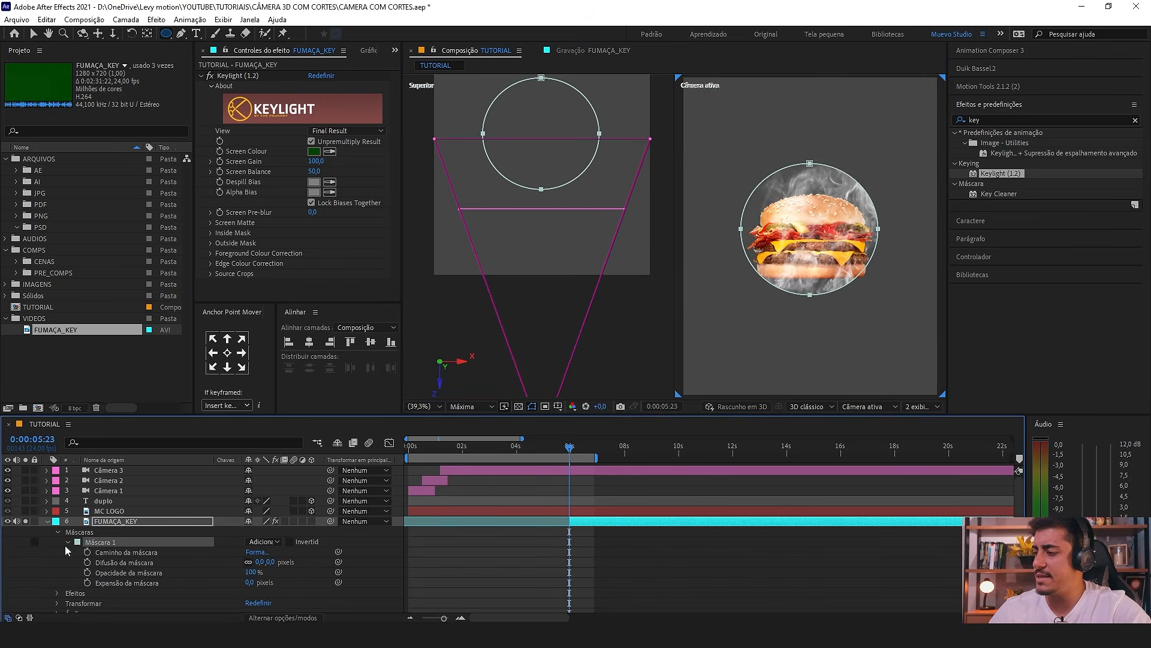
click(114, 563)
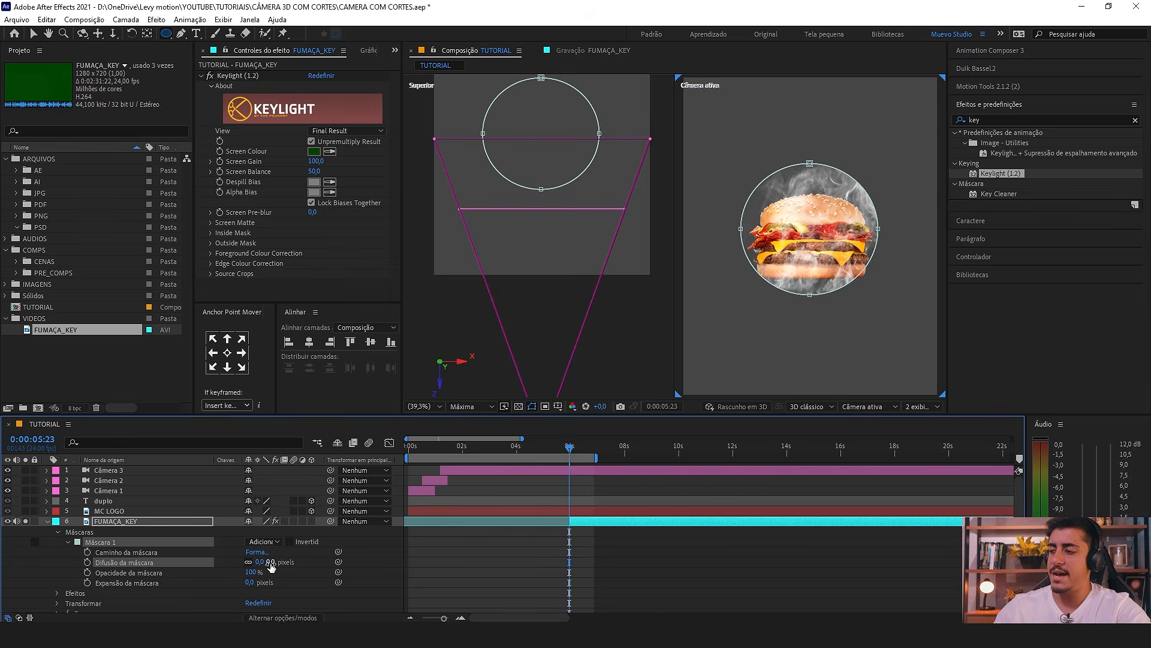
drag(259, 564, 363, 575)
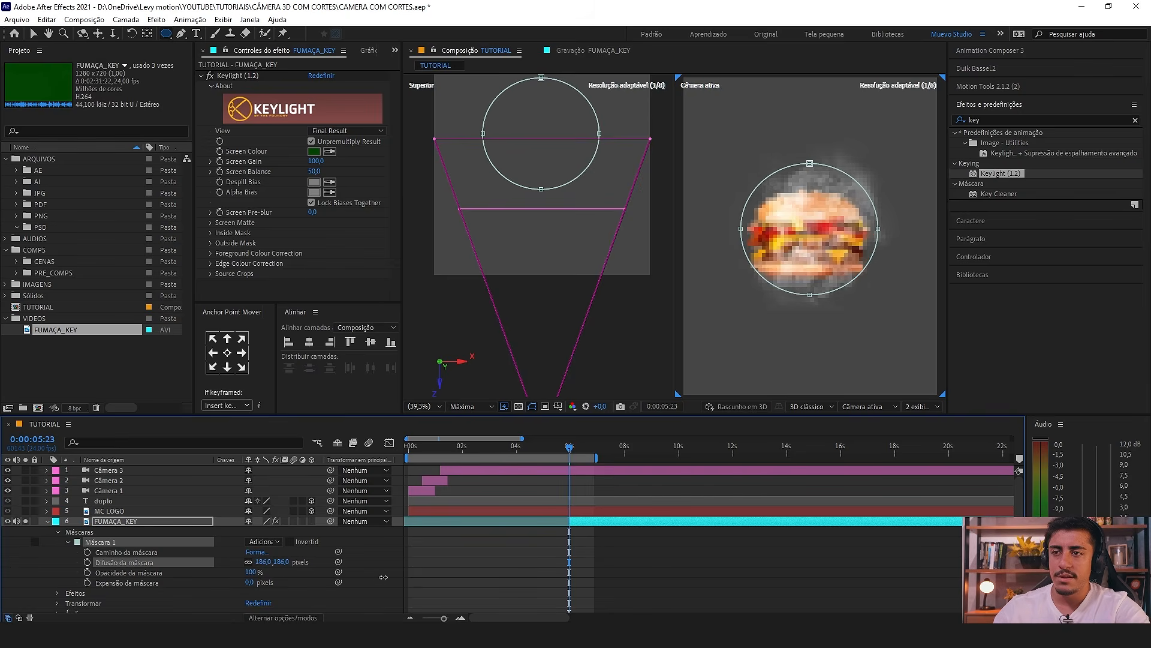
key(ctrl+shift+h)
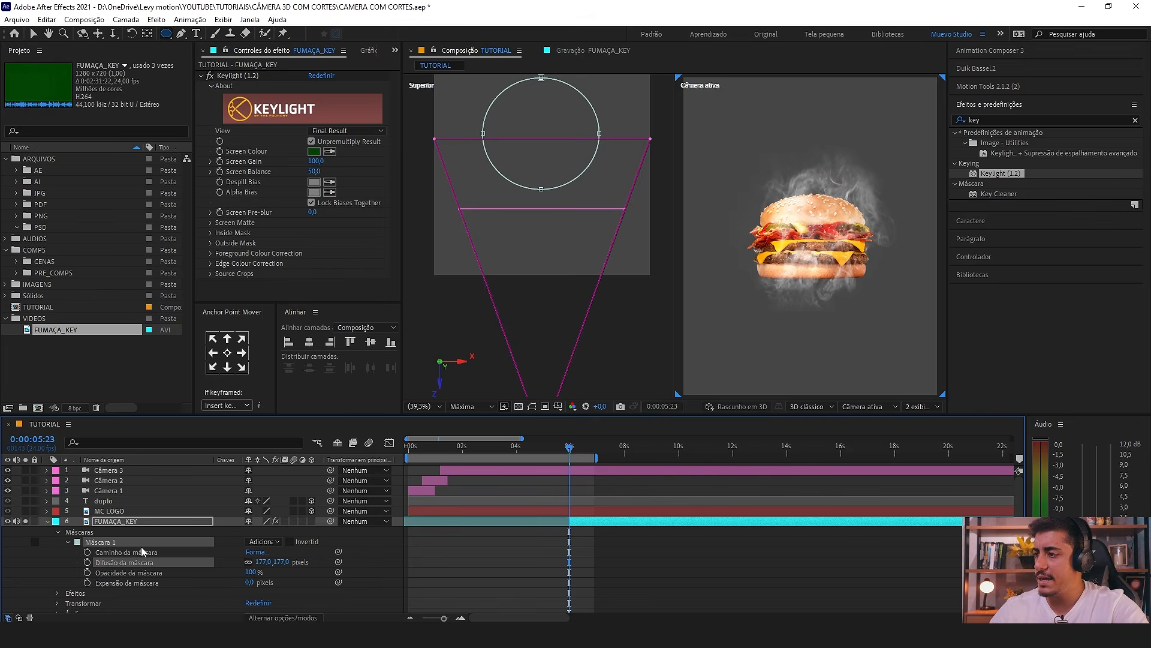
key(ctrl+shift+h)
Step: Shrink the elliptical mask from all four sides so it fits closer around the burger
key(v)
double_click(810, 163)
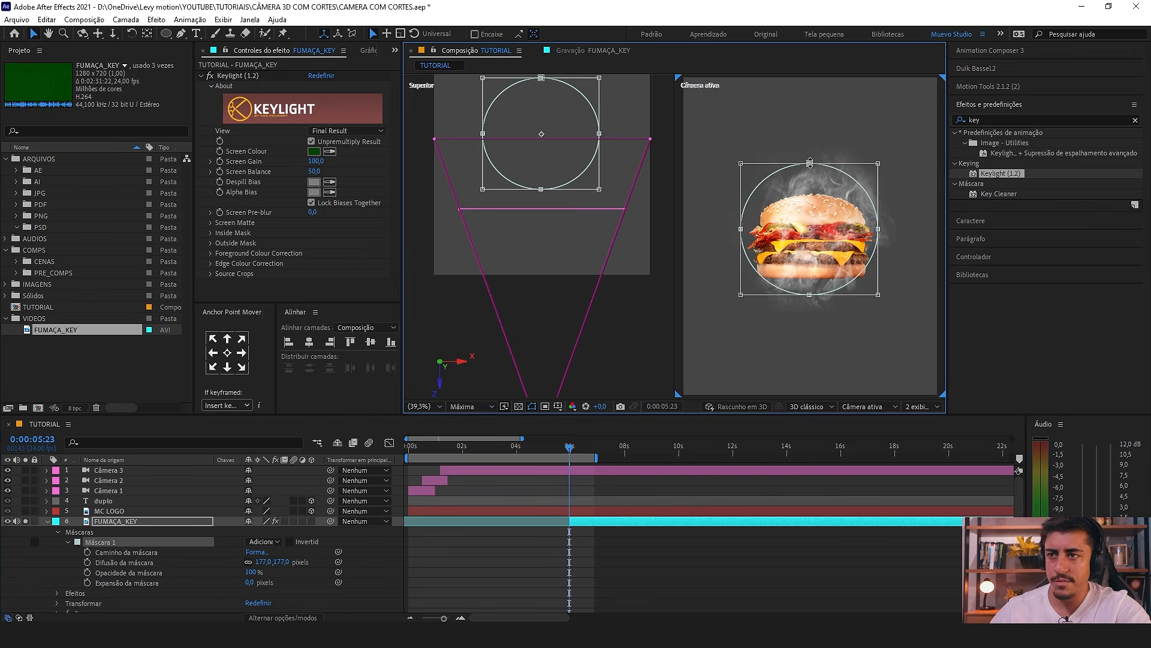
drag(809, 165, 809, 178)
drag(741, 235, 764, 235)
drag(878, 235, 867, 235)
drag(819, 290, 818, 278)
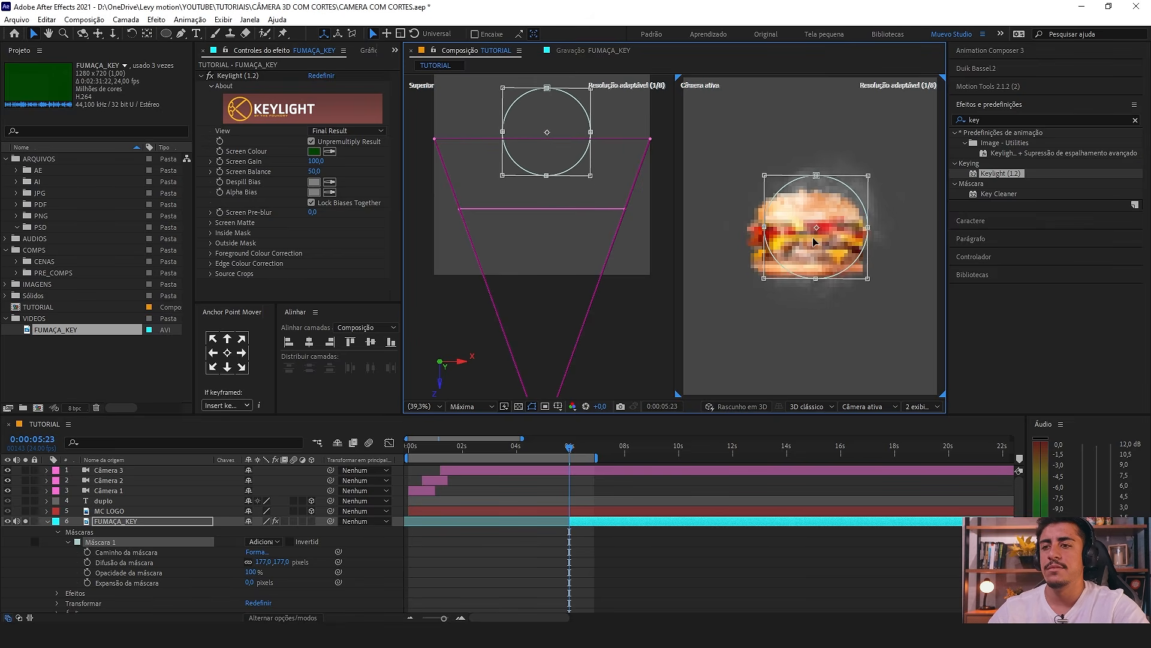
Step: Move the FUMAÇA_KEY layer above Câmera 1 and set Difusão da máscara to 285 pixels
drag(134, 525, 134, 487)
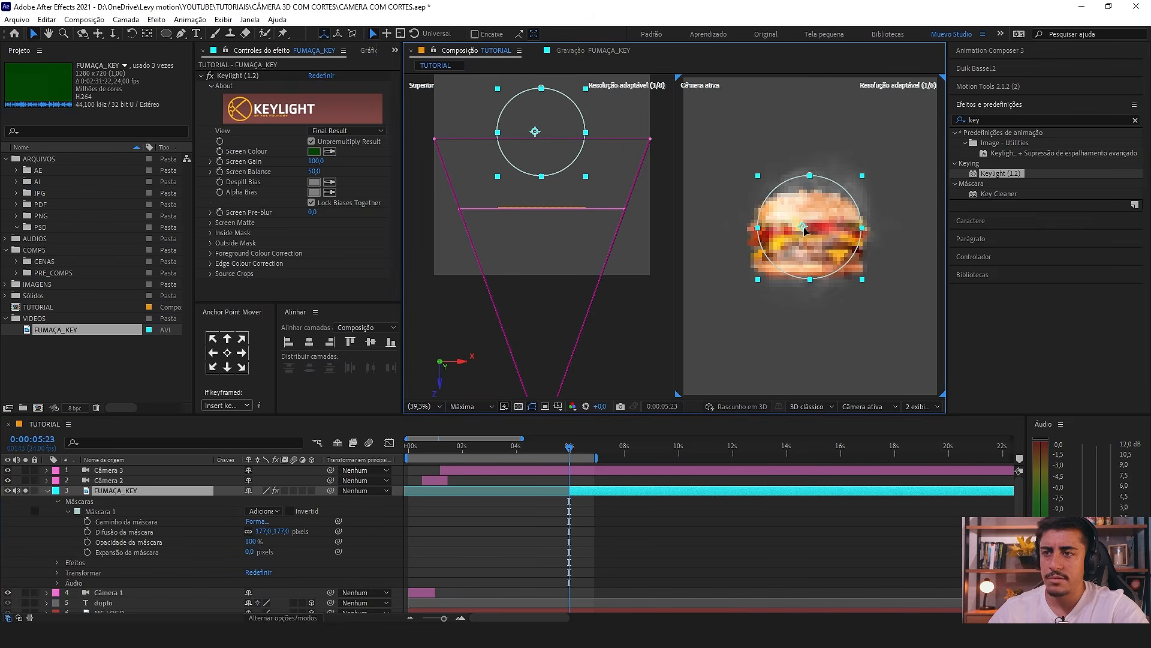
drag(262, 533, 329, 533)
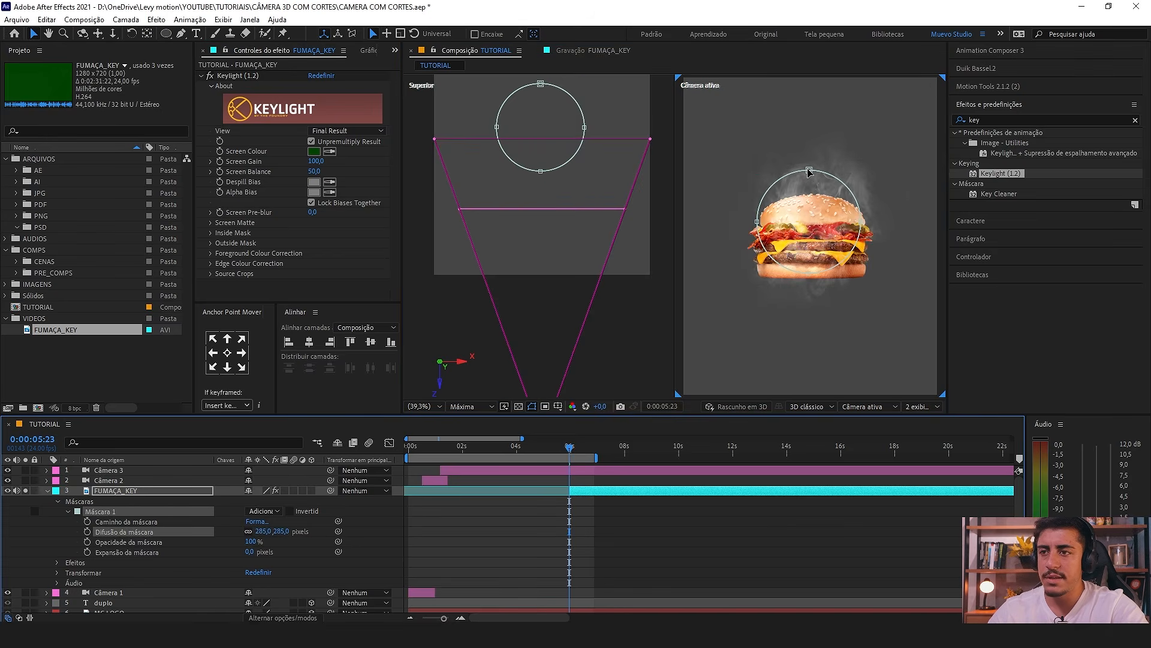
Step: Reshape the smoke mask into a flatter, irregular oval over the upper half of the burger
drag(808, 171, 808, 196)
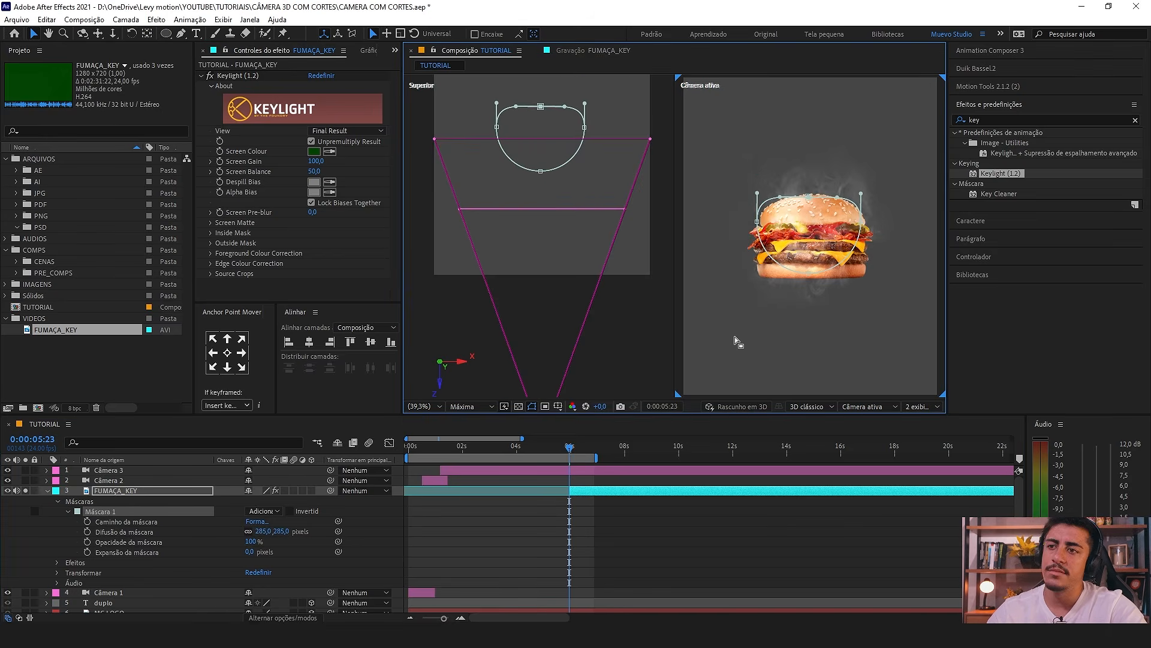
drag(809, 274, 797, 206)
click(141, 491)
click(793, 206)
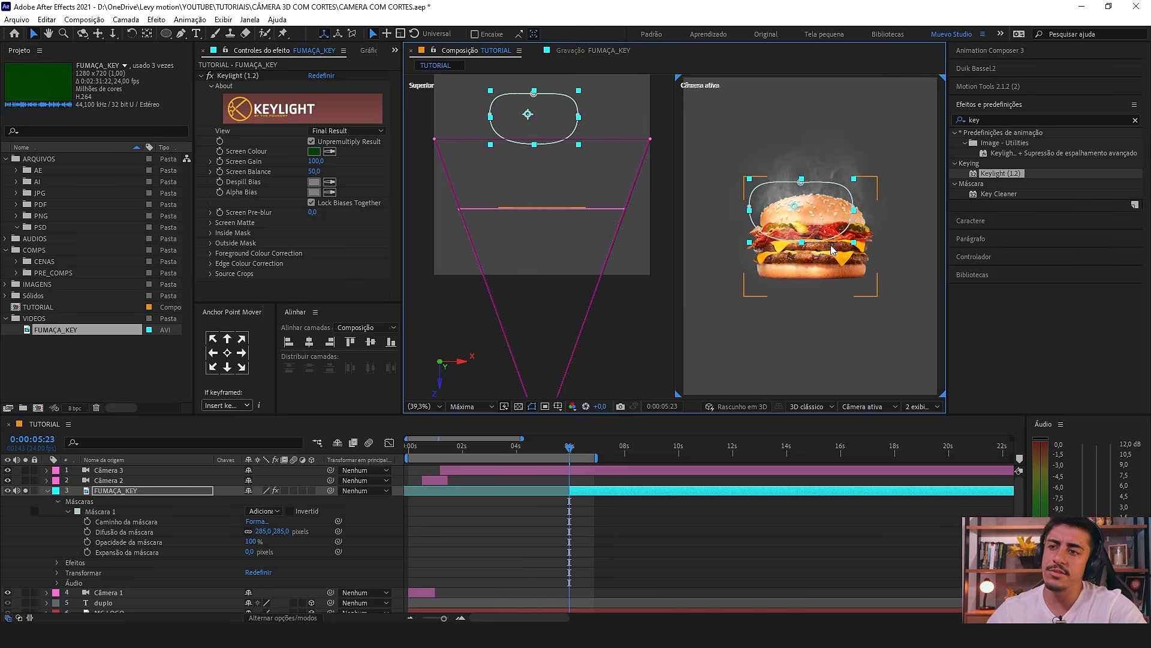
drag(750, 208, 800, 196)
drag(828, 142, 831, 181)
click(574, 500)
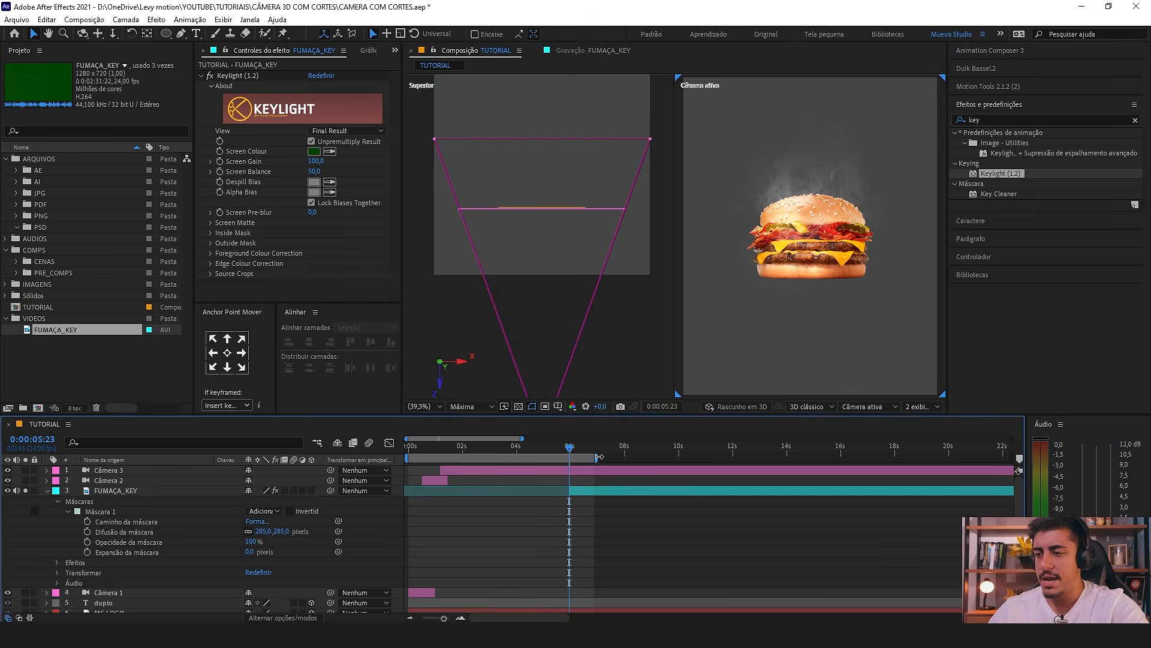
click(513, 492)
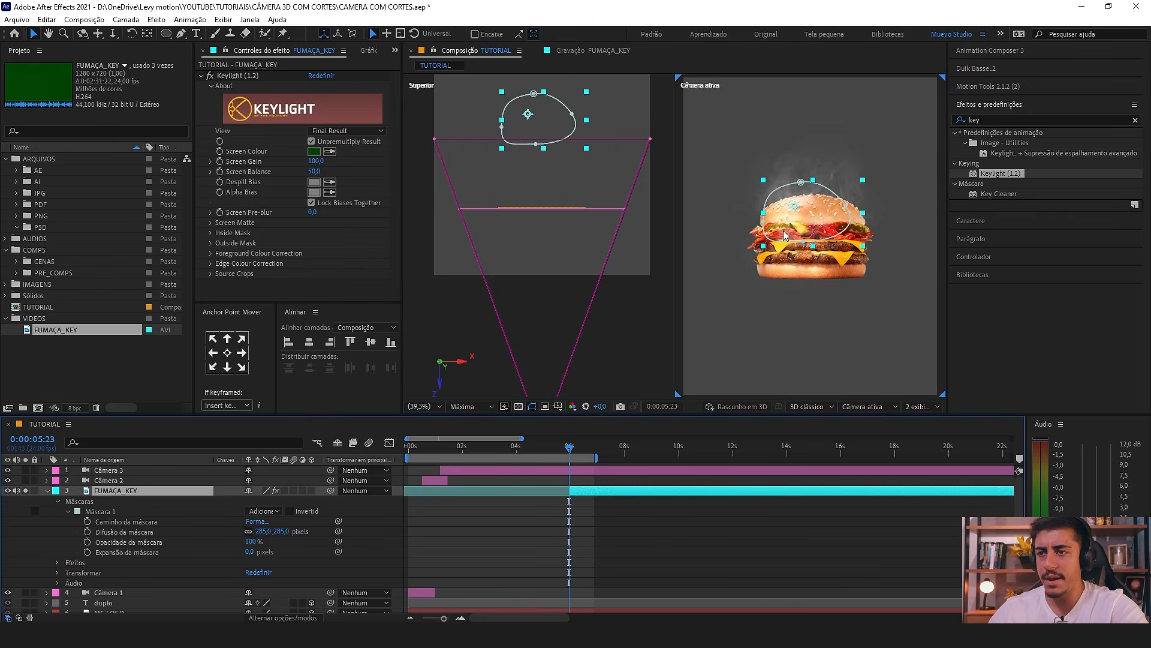
click(927, 267)
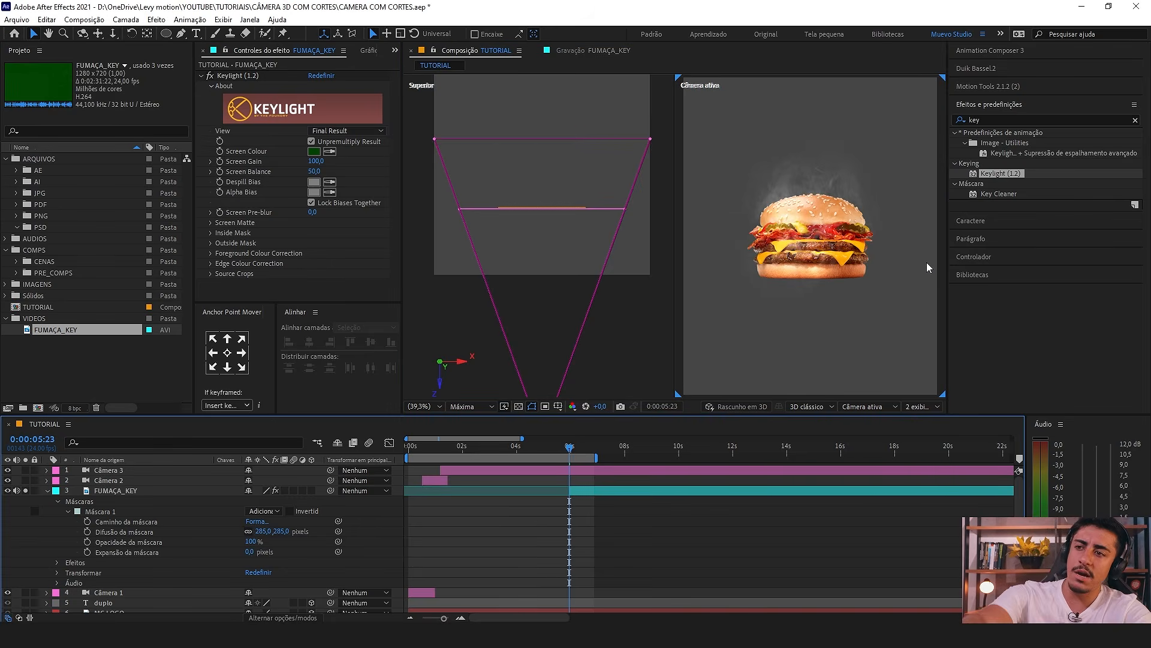
Step: Make FUMAÇA_KEY a 3D layer and place it directly above BURGER in the layer stack
click(96, 511)
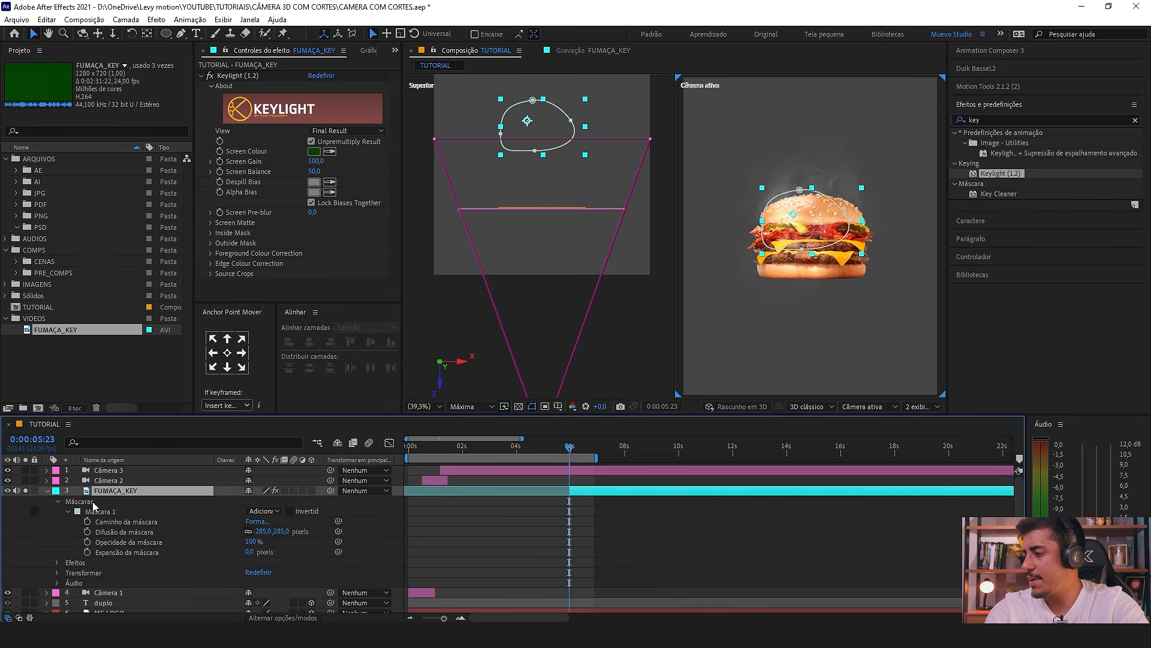
click(48, 491)
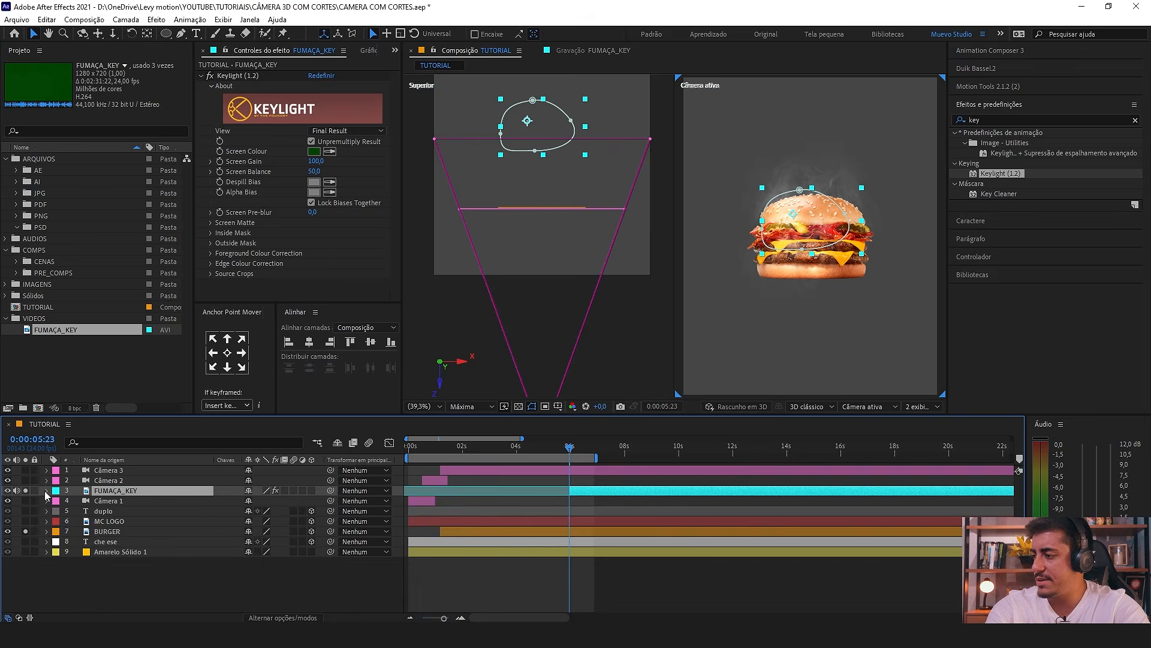
click(311, 491)
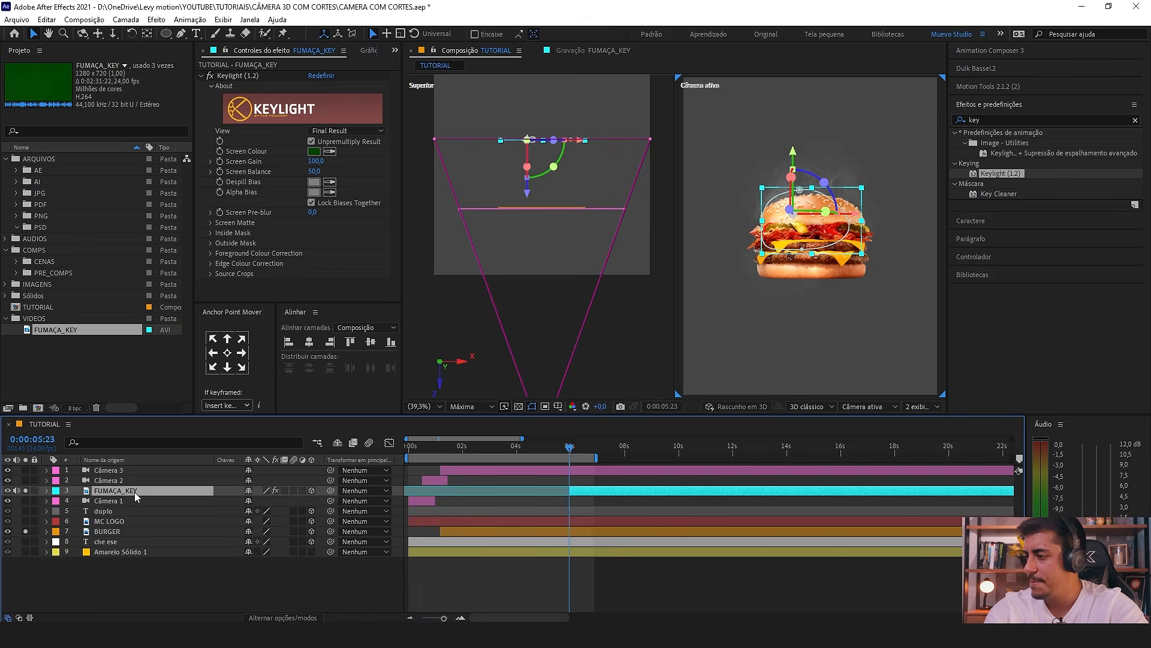
drag(134, 492, 125, 523)
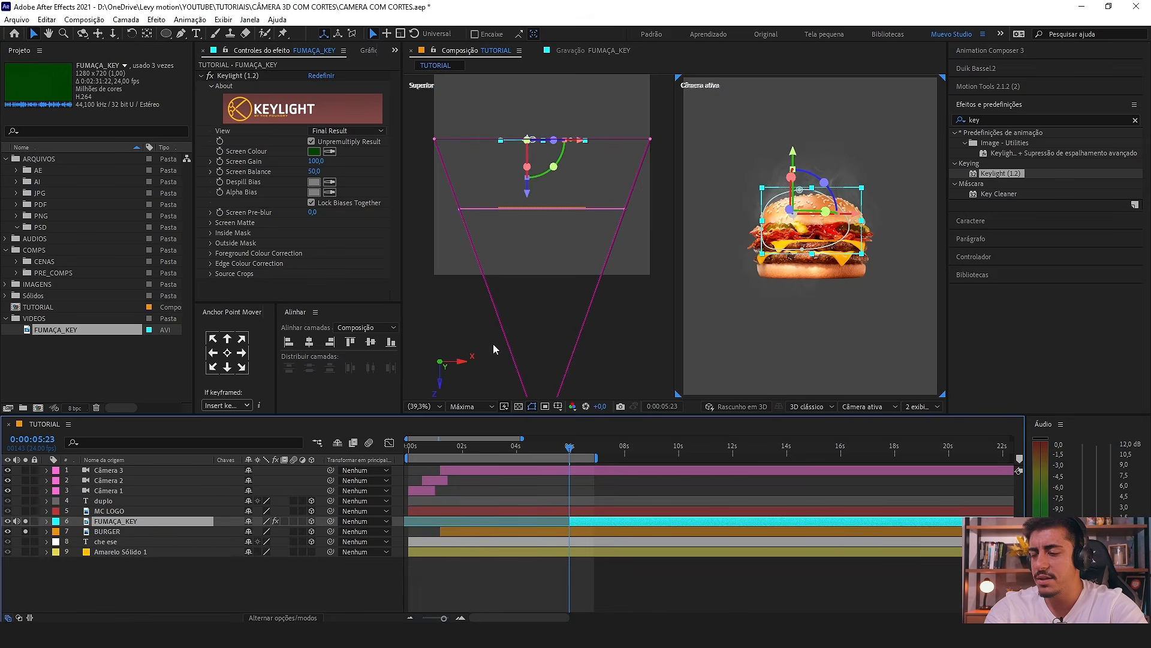
Step: Move the FUMAÇA_KEY layer along the Z axis in the Superior view to the burger's depth
drag(517, 236, 549, 194)
click(801, 275)
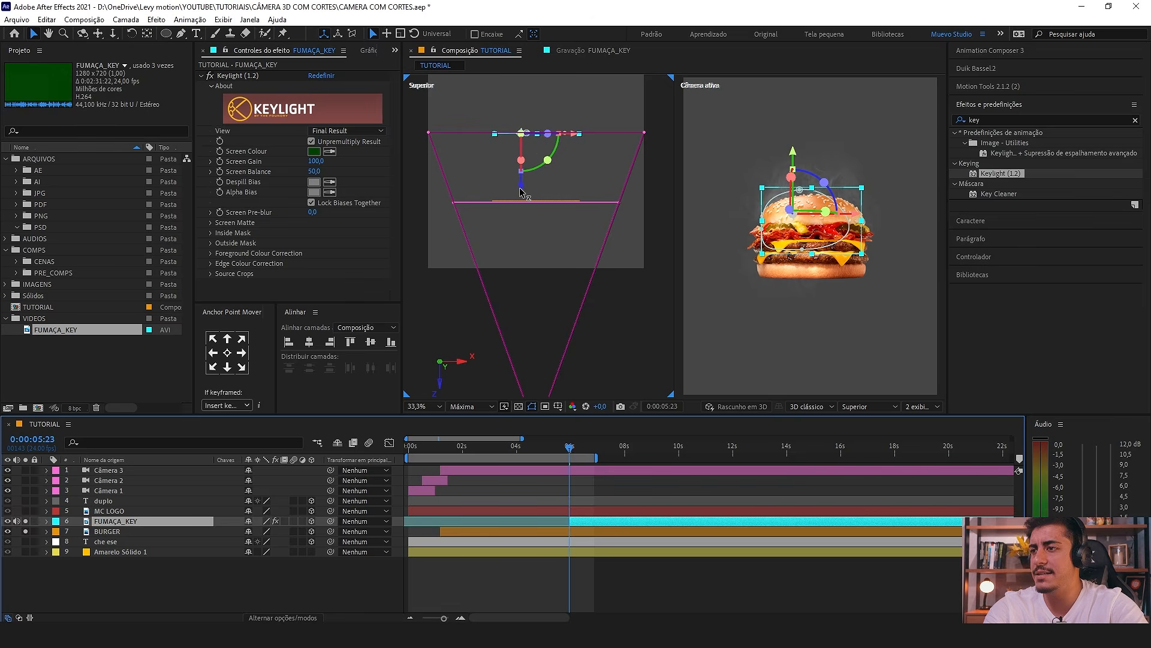
drag(519, 189, 520, 262)
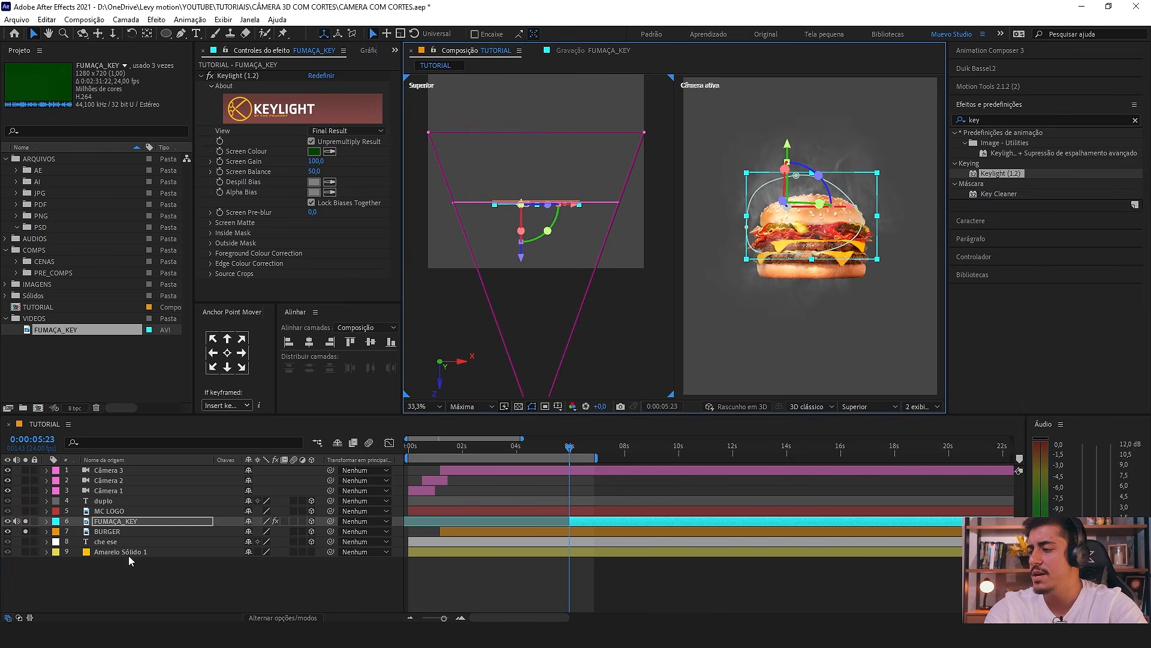
Step: Parent the FUMAÇA_KEY layer to BURGER and check the two layers' positions
click(138, 522)
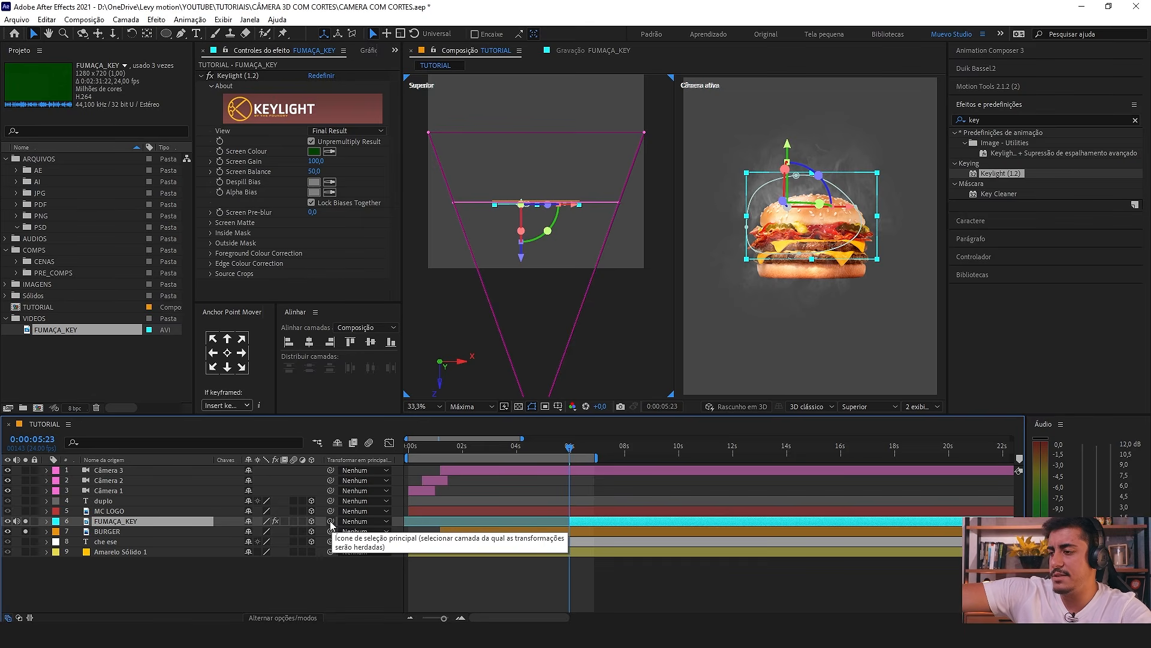
drag(331, 523, 114, 534)
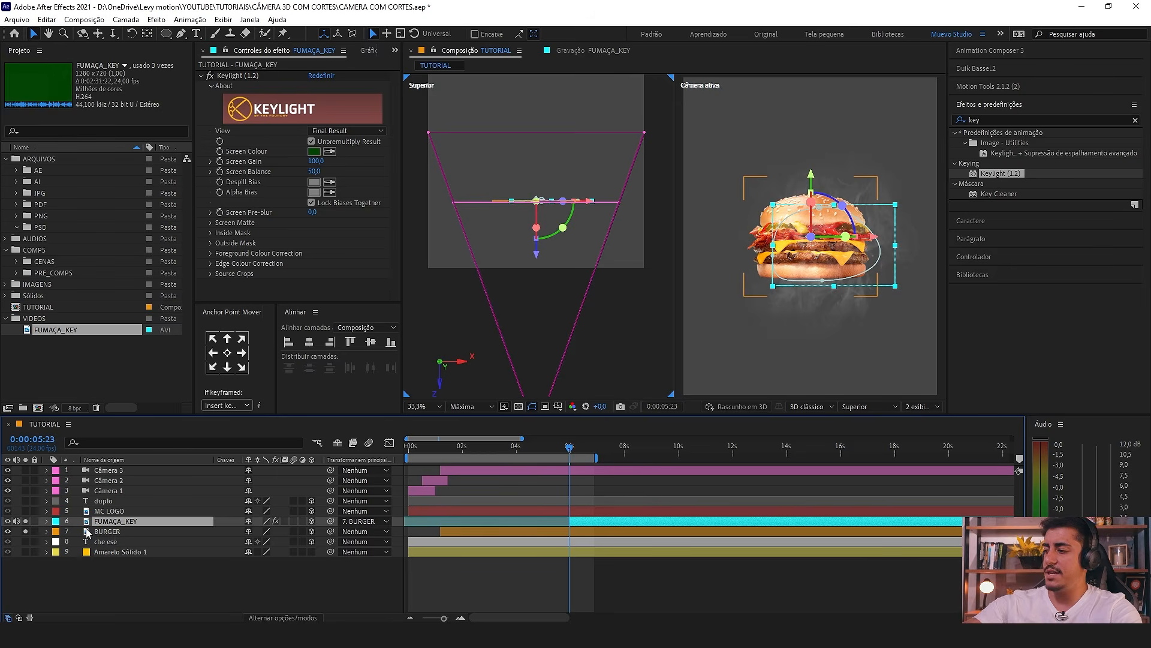
click(129, 523)
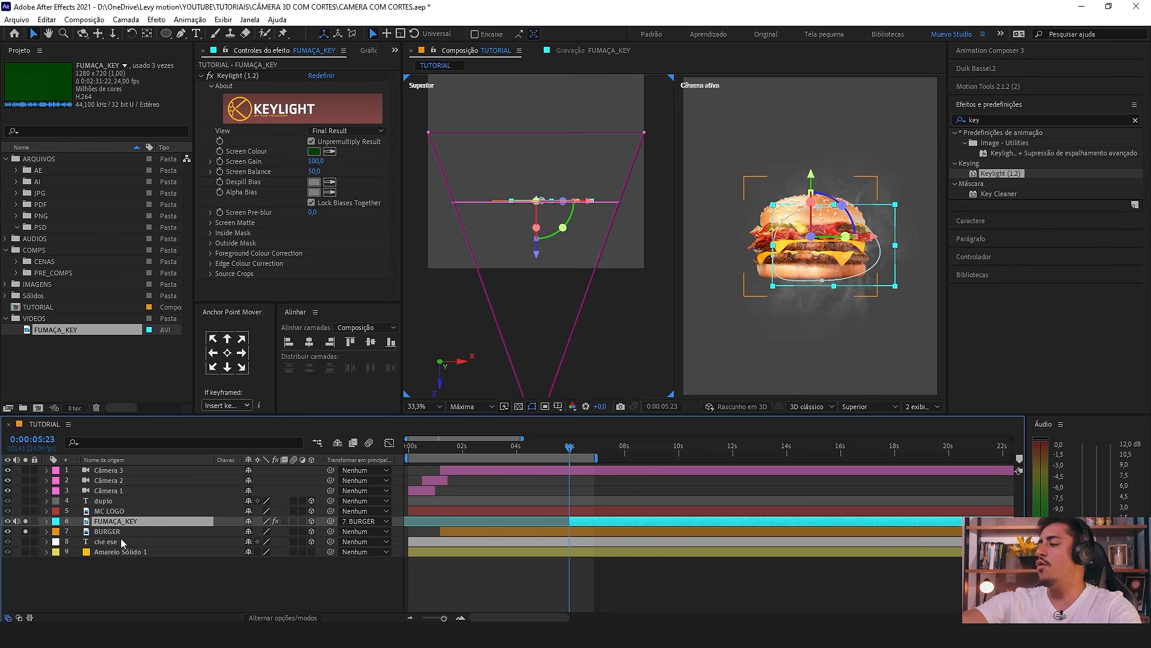
click(120, 533)
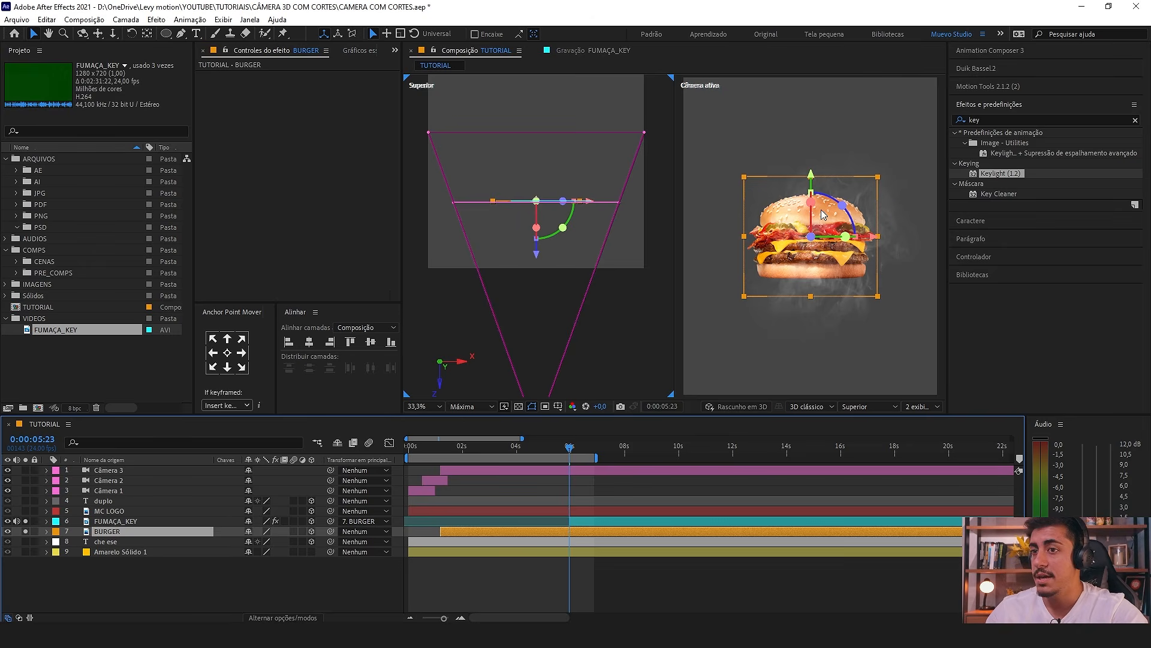
click(826, 268)
Step: Nudge the smoke up and left over the burger and scale FUMAÇA_KEY to 68%
click(117, 523)
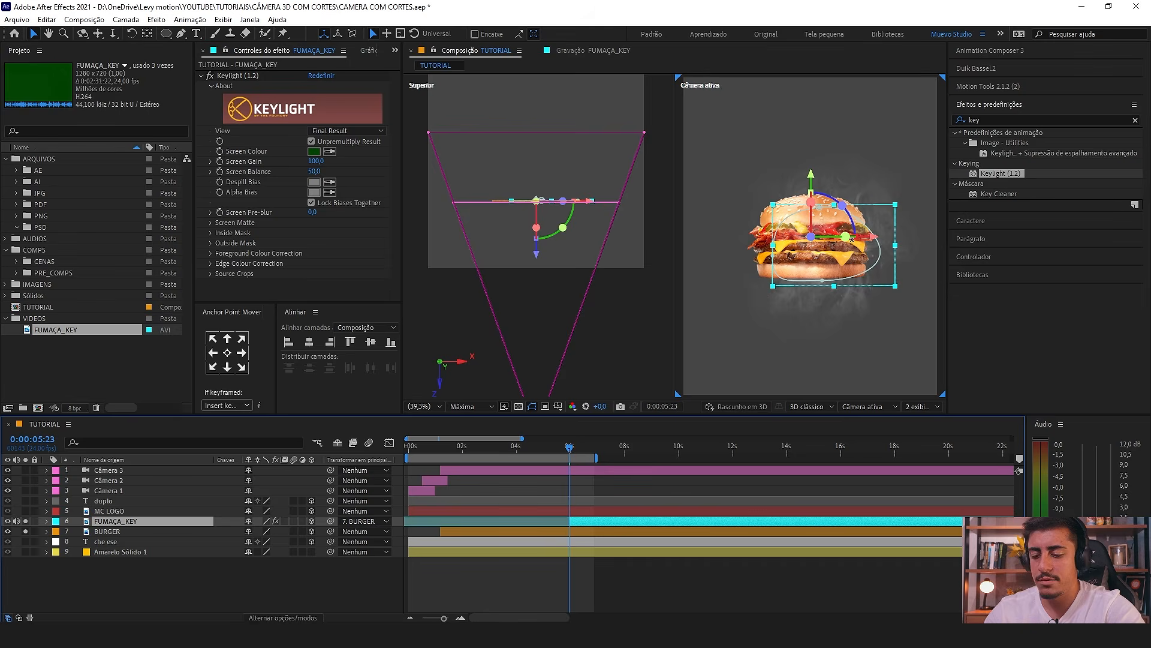
key(shift+Left)
key(shift+Up)
key(shift+Left)
key(shift+Up)
key(shift+Up)
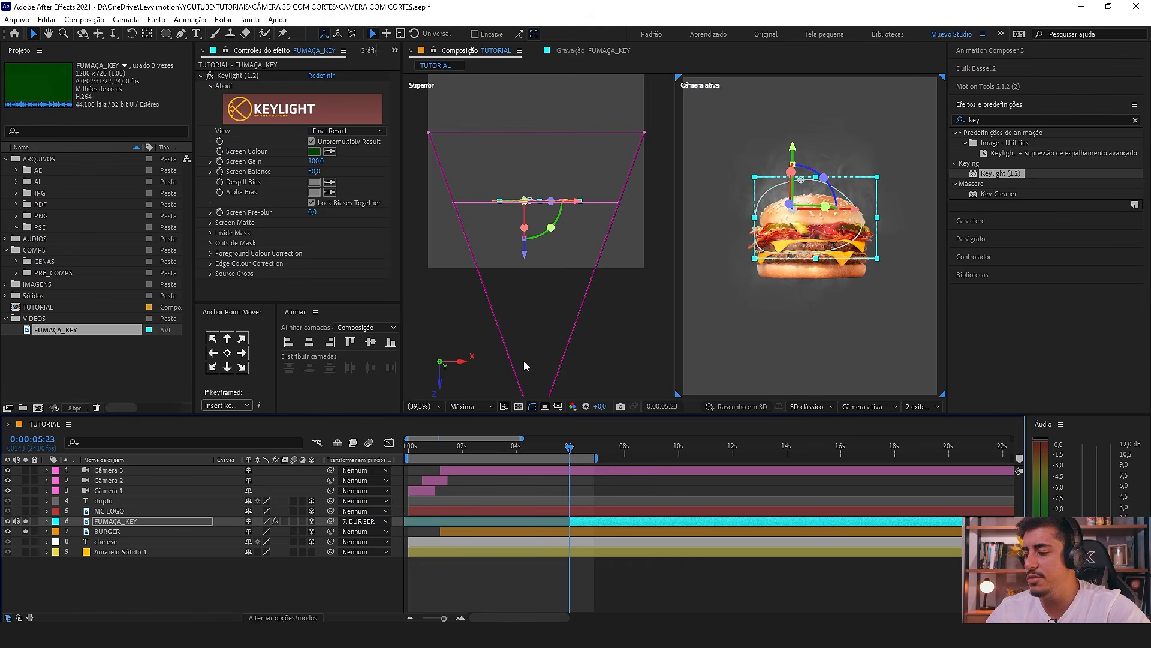
key(s)
drag(268, 532, 249, 532)
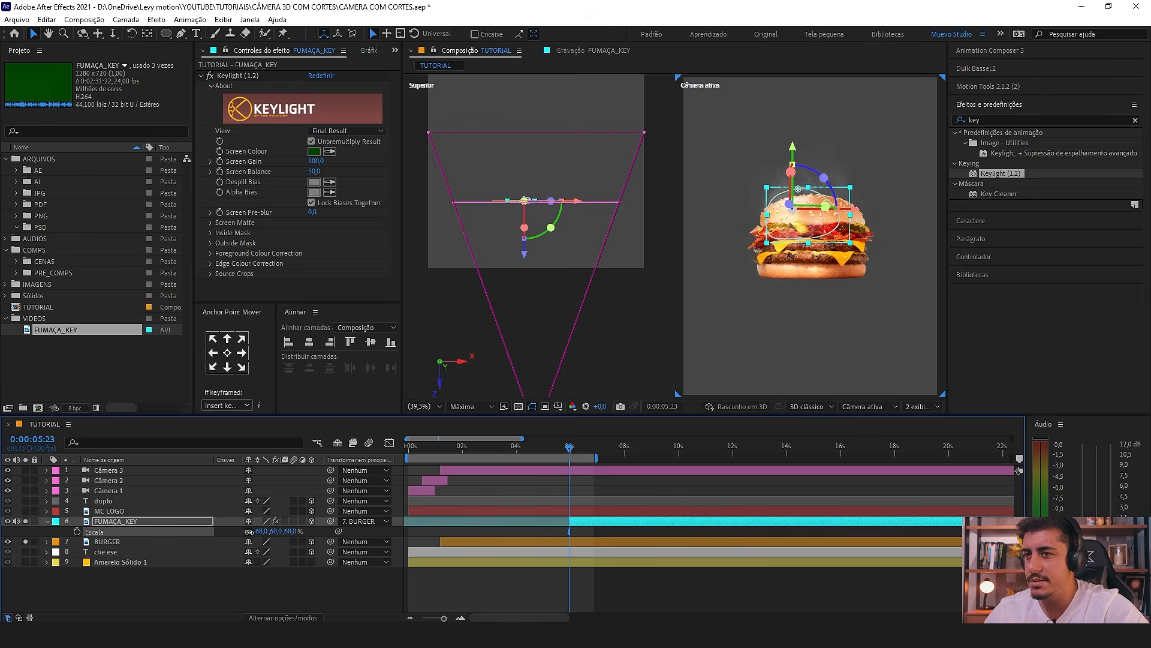
Step: Nudge the scaled smoke down and slightly sideways onto the upper burger, collapse its Escala property, and select BURGER
key(shift+Down)
key(shift+Down)
key(shift+Down)
key(shift+Down)
key(shift+Right)
key(shift+Right)
key(shift+Right)
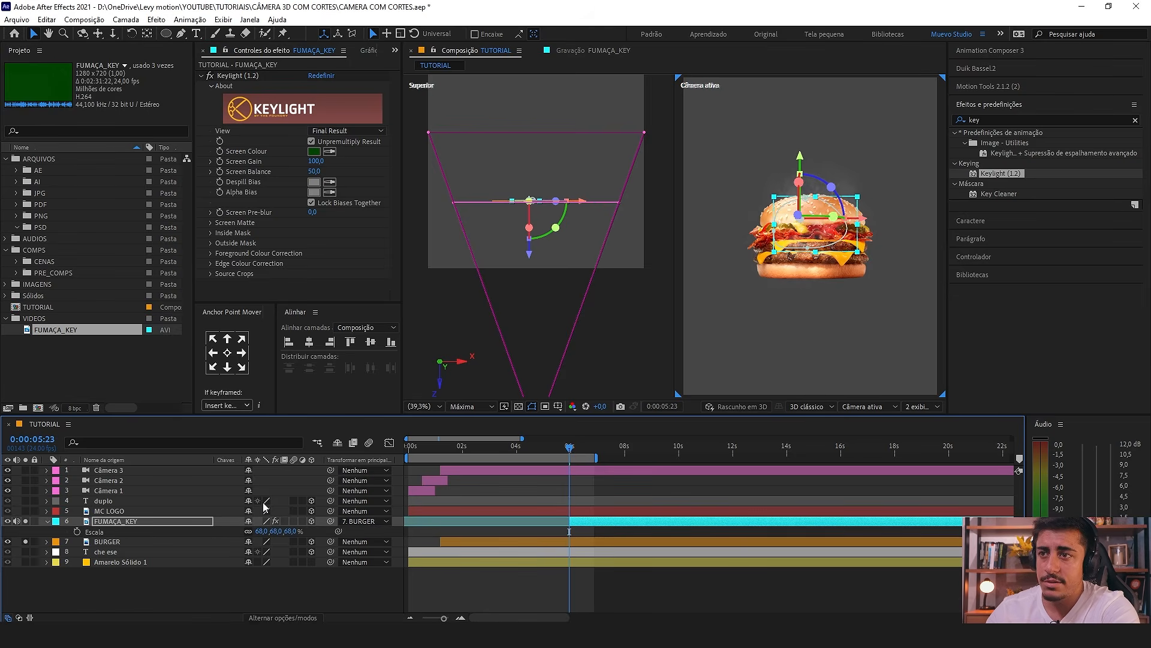
key(shift+Left)
key(shift+Down)
key(shift+Left)
key(shift+Left)
key(shift+Down)
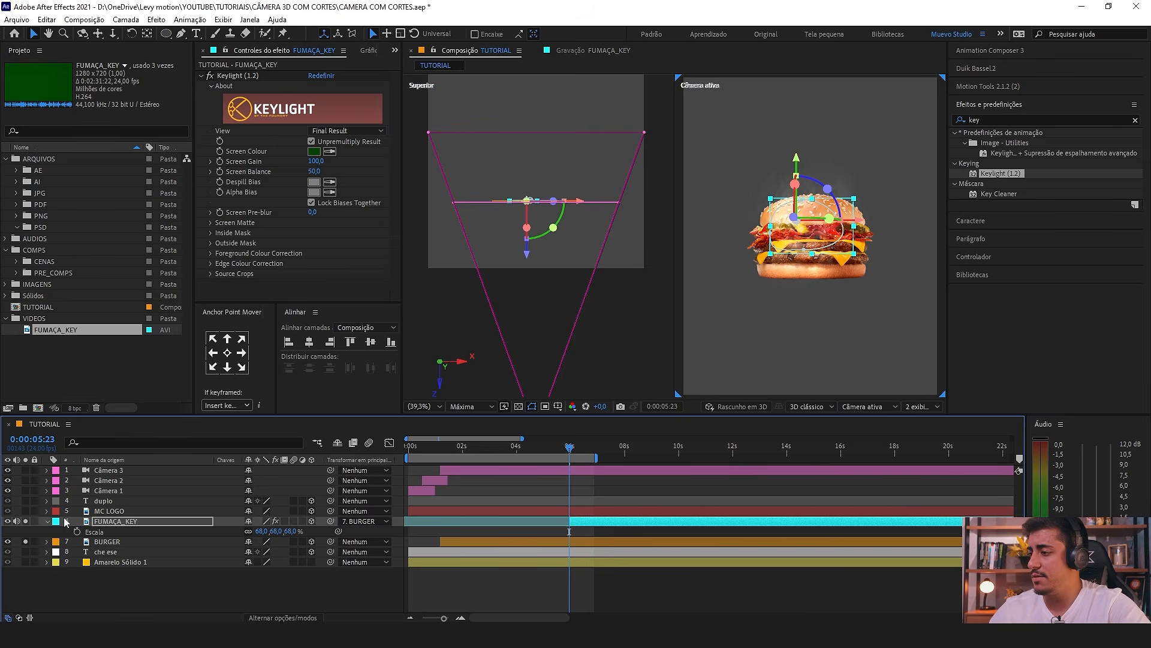
key(s)
click(127, 532)
drag(799, 275, 823, 290)
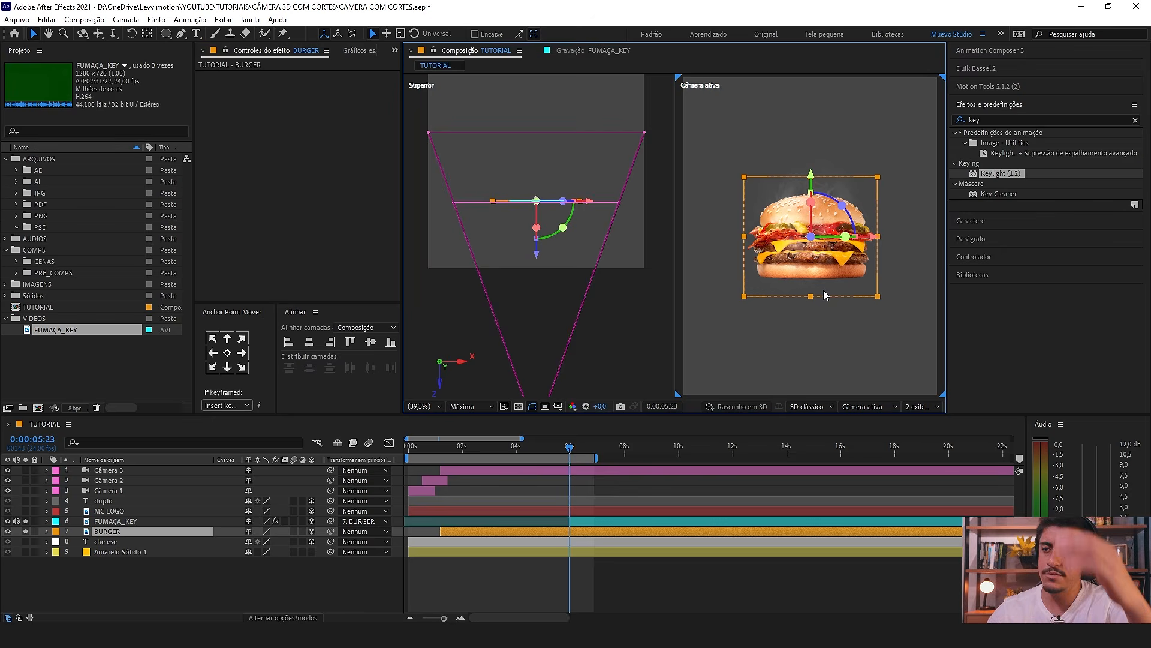
Step: Extend the start of FUMAÇA_KEY to the beginning of the BURGER layer at 0:00:01:04 and preview the smoke
drag(569, 521, 456, 523)
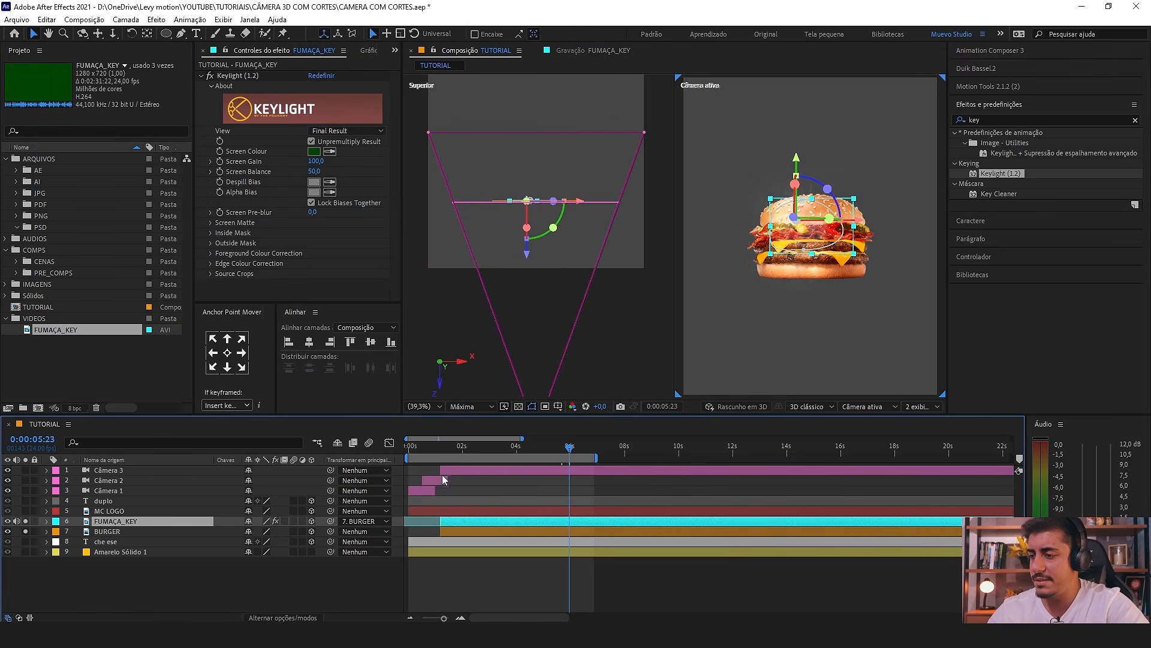
click(435, 448)
drag(435, 448, 441, 452)
click(489, 576)
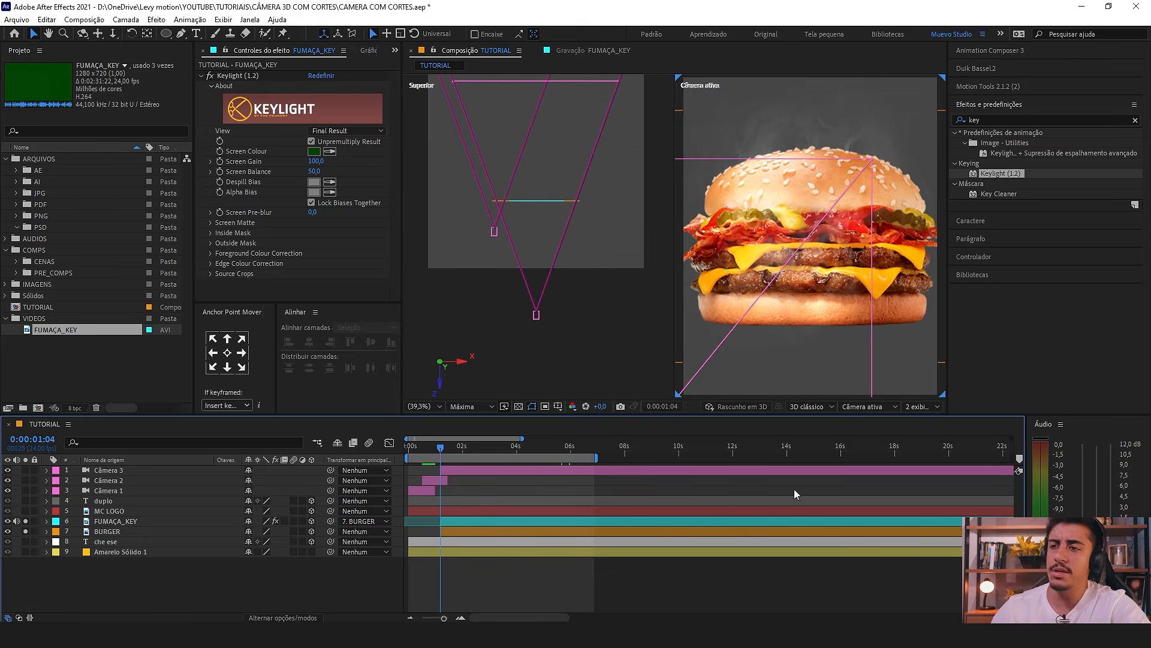
key(space)
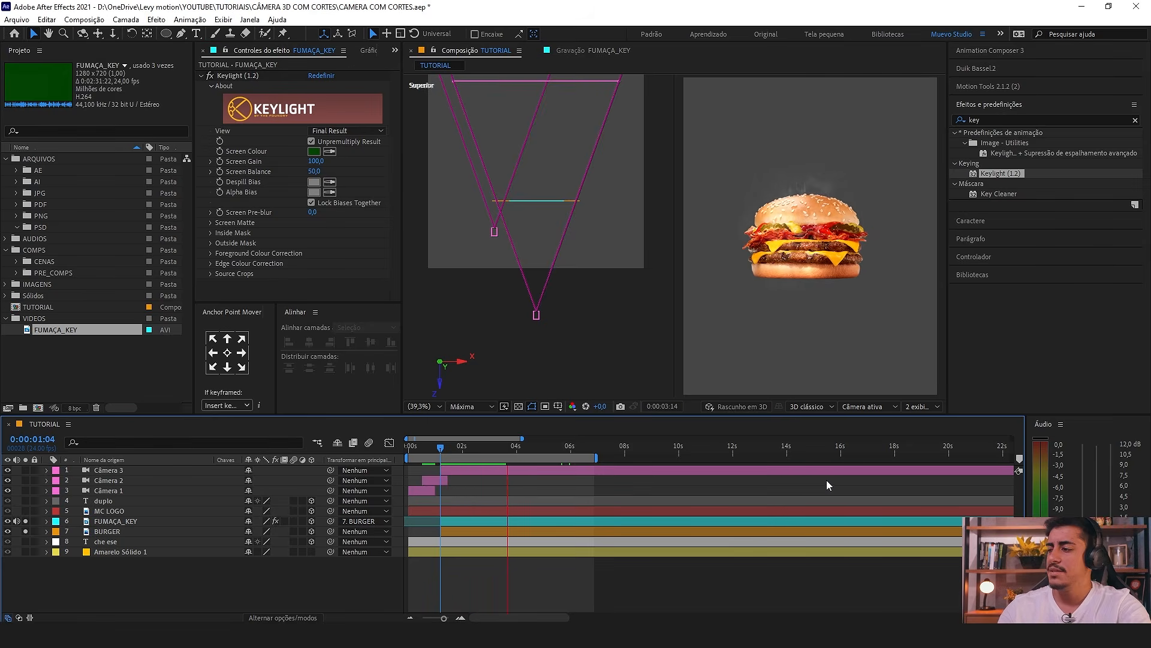
key(space)
Step: Turn off solo for FUMAÇA_KEY and BURGER, save the project, and preview the full composition
click(25, 521)
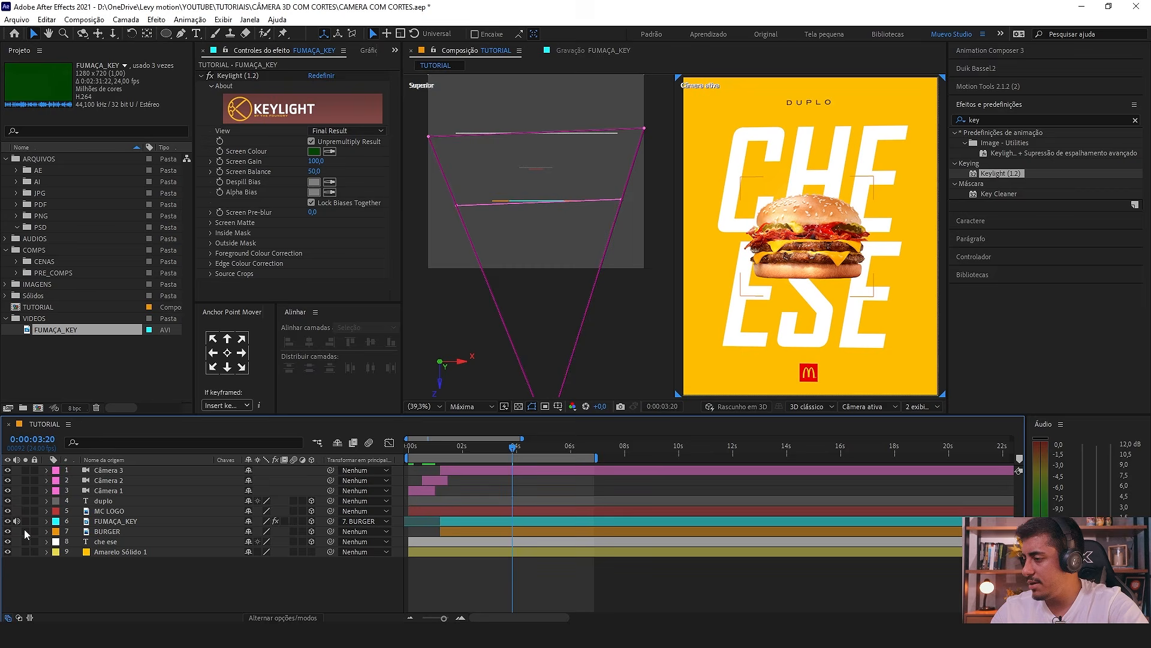
key(ctrl+s)
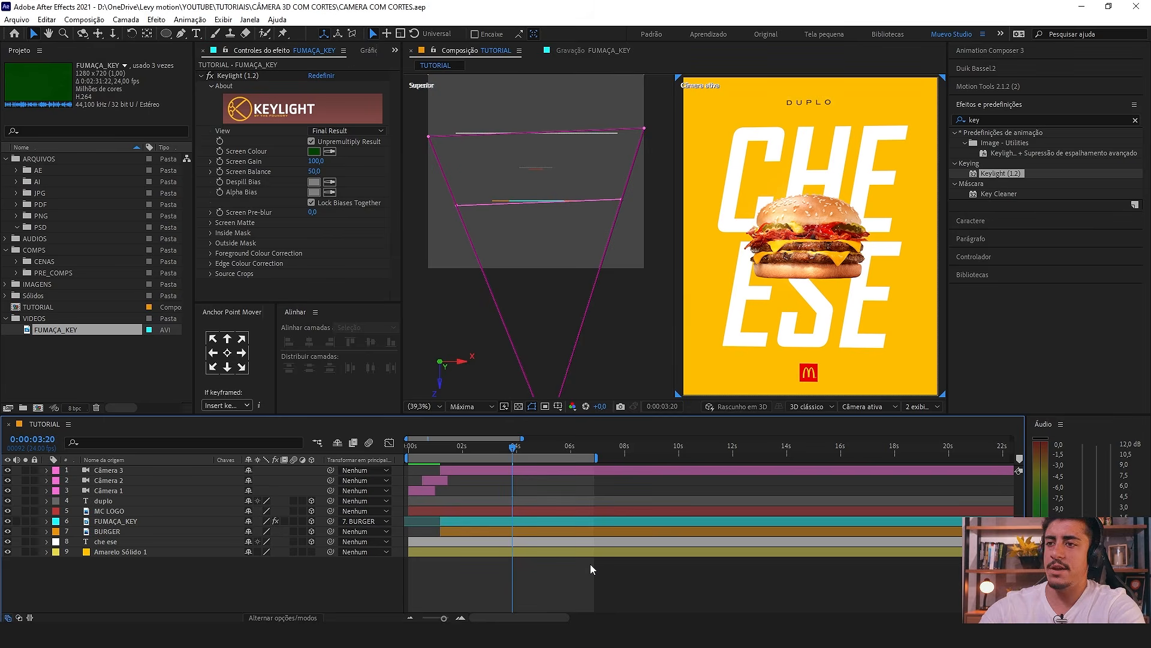
key(space)
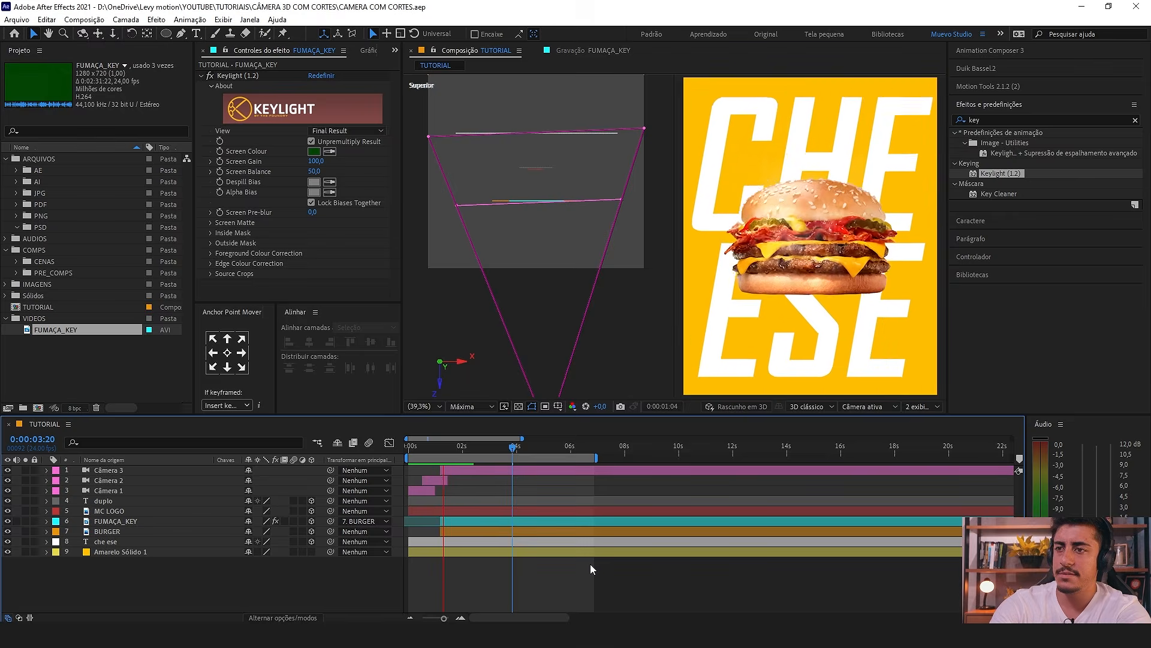